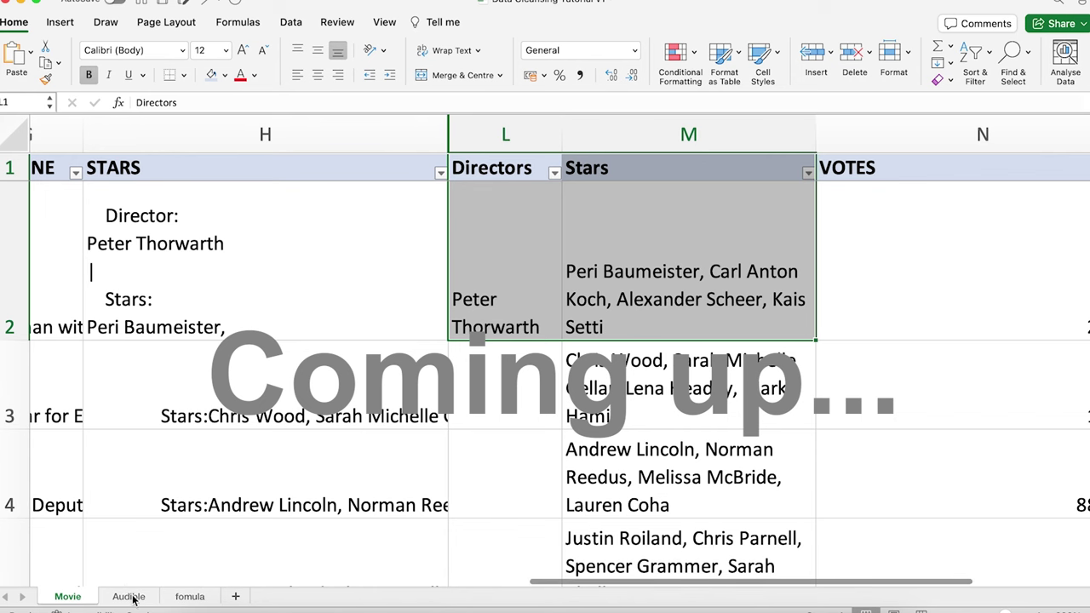
Step: Examine the separated company columns on the Audible sheet and the Directors, Stars and VOTES columns on the Movie sheet
{"action": "left_click", "coordinate": [128, 597]}
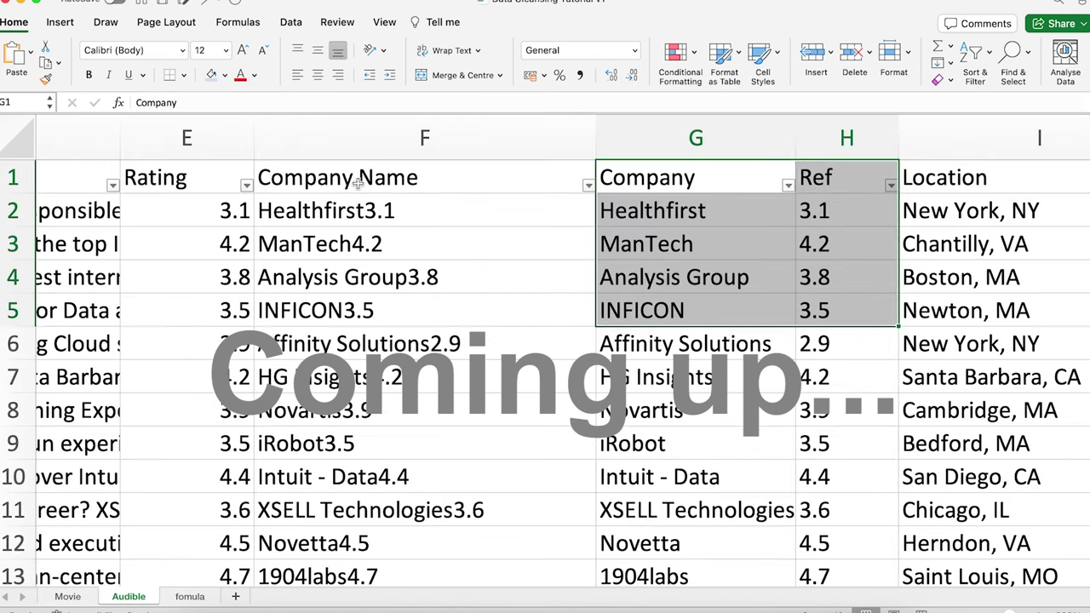
{"action": "left_click_drag", "start_coordinate": [437, 169], "coordinate": [719, 253]}
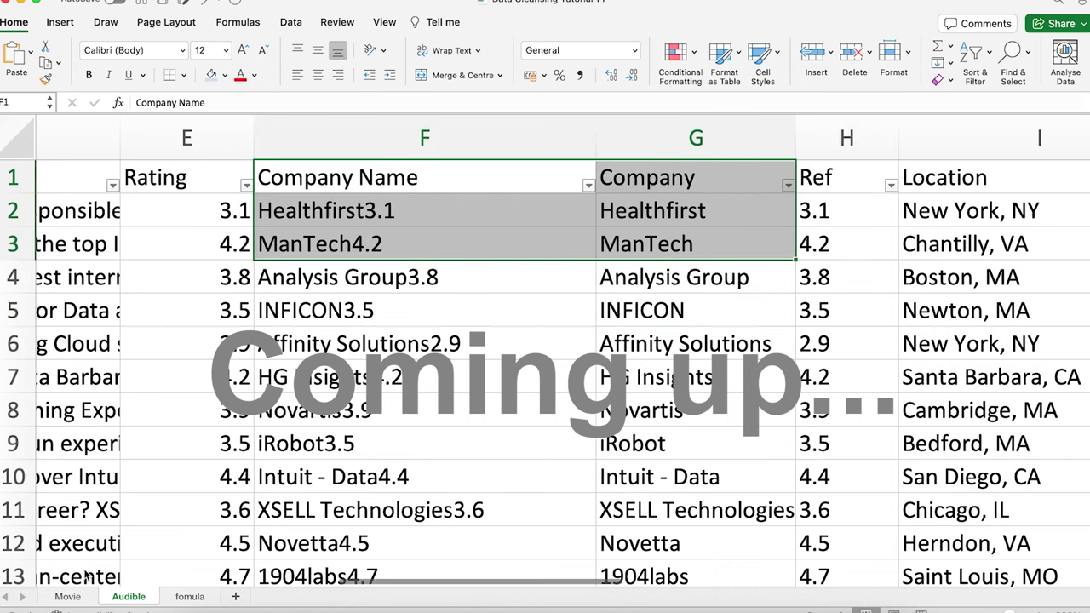
{"action": "left_click", "coordinate": [67, 596]}
{"action": "left_click_drag", "start_coordinate": [747, 583], "coordinate": [413, 584]}
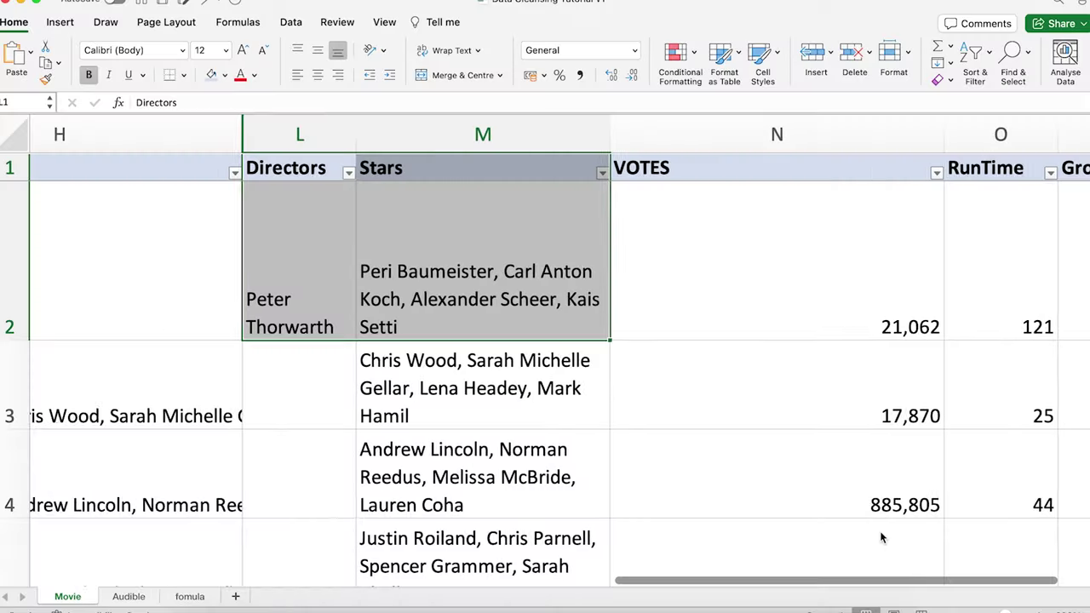
{"action": "scroll", "coordinate": [936, 532], "scroll_direction": "right", "scroll_amount": 2}
{"action": "left_click", "coordinate": [672, 345]}
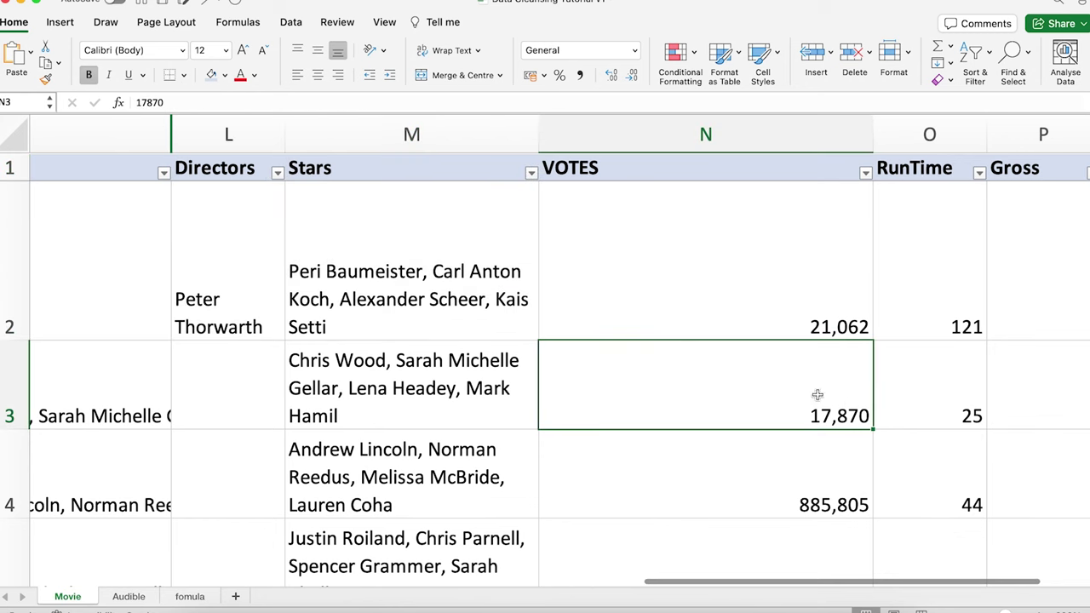
{"action": "left_click", "coordinate": [730, 467]}
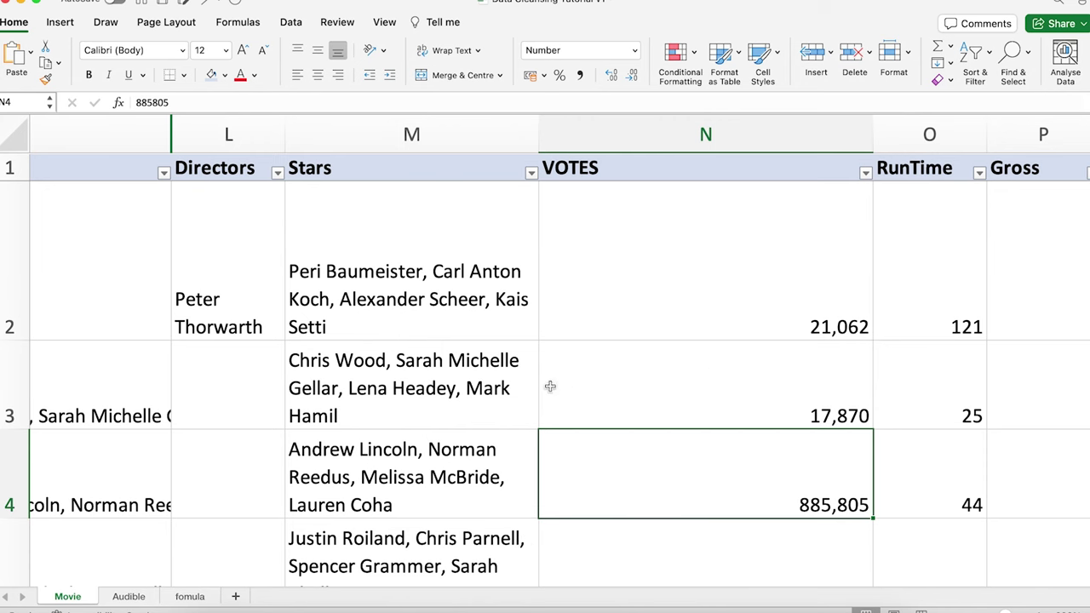
Step: Examine the movie titles, release years and genres in the first rows of the Movie sheet
{"action": "left_click", "coordinate": [412, 495]}
{"action": "left_click_drag", "start_coordinate": [688, 581], "coordinate": [53, 565]}
{"action": "left_click", "coordinate": [280, 408]}
{"action": "scroll", "coordinate": [309, 486], "scroll_direction": "down", "scroll_amount": 1}
{"action": "scroll", "coordinate": [392, 475], "scroll_direction": "down", "scroll_amount": 1}
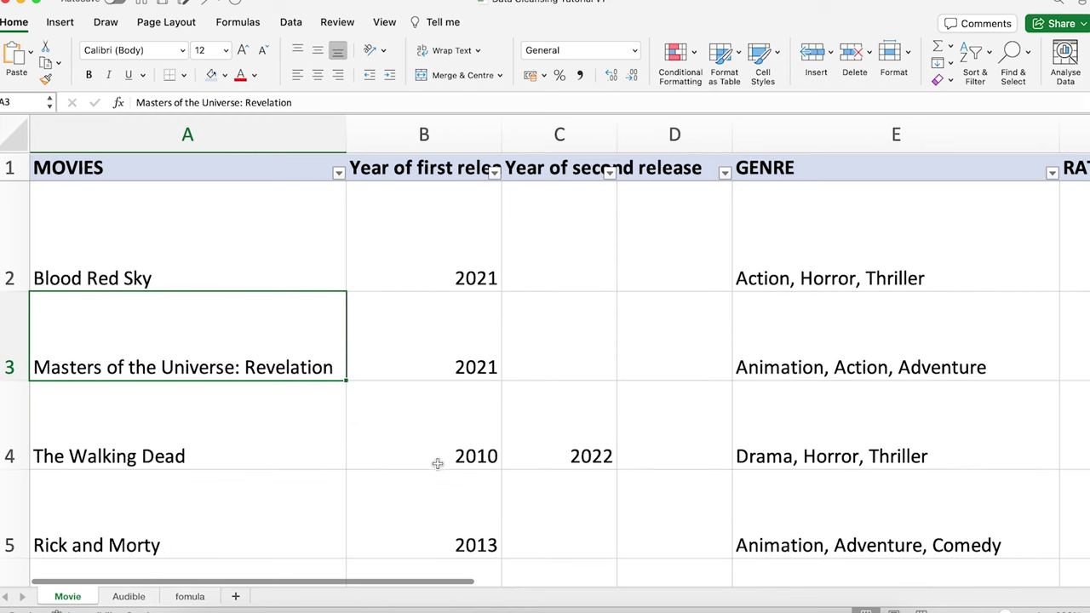
{"action": "scroll", "coordinate": [304, 479], "scroll_direction": "down", "scroll_amount": 2}
{"action": "left_click", "coordinate": [1051, 465]}
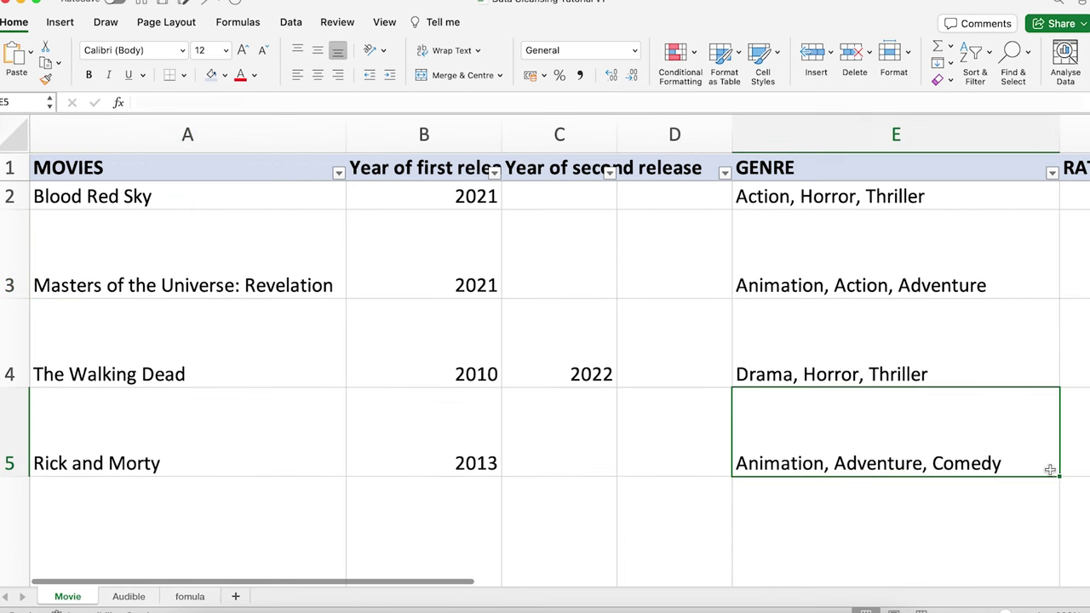
Step: Look over the uncleaned data on the Audible and Movie sheets, including the inconsistent YEAR entries
{"action": "key", "text": "ctrl+Page_Down"}
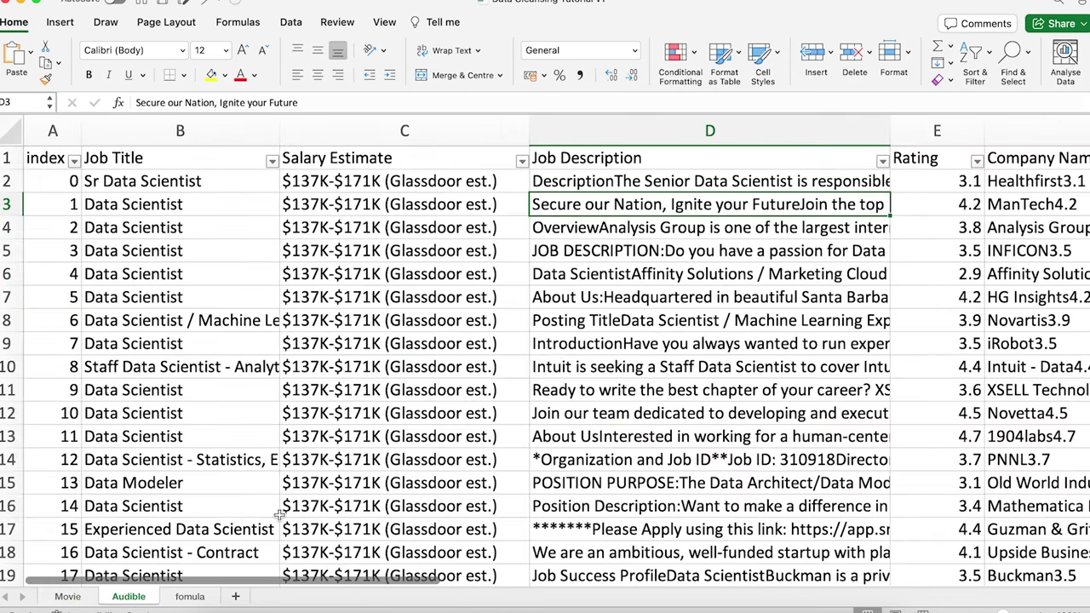
{"action": "left_click", "coordinate": [68, 597]}
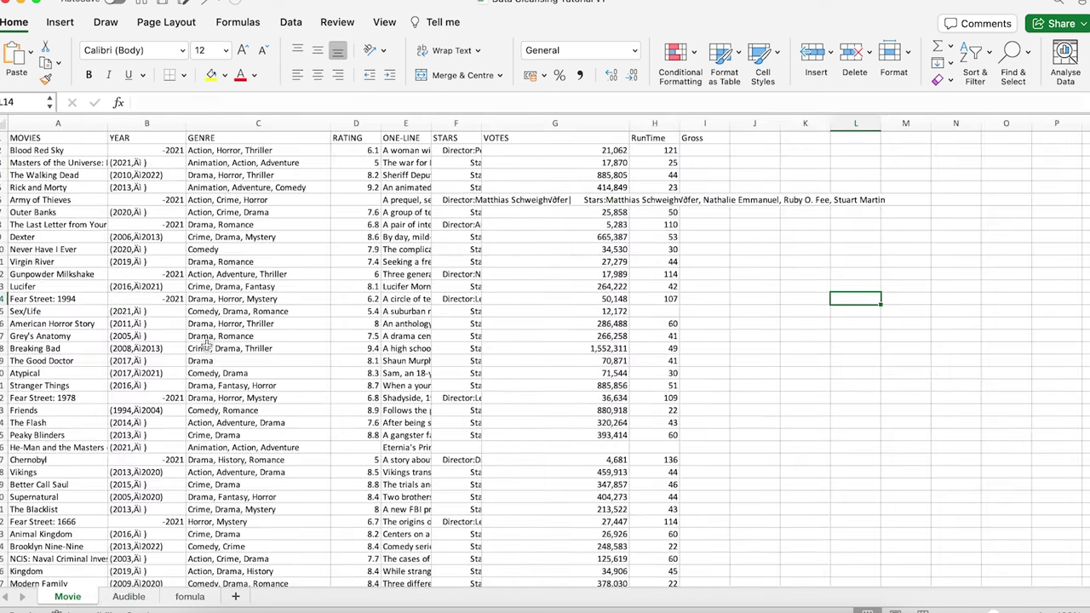
{"action": "left_click_drag", "start_coordinate": [1022, 610], "coordinate": [1055, 610]}
{"action": "left_click", "coordinate": [574, 454]}
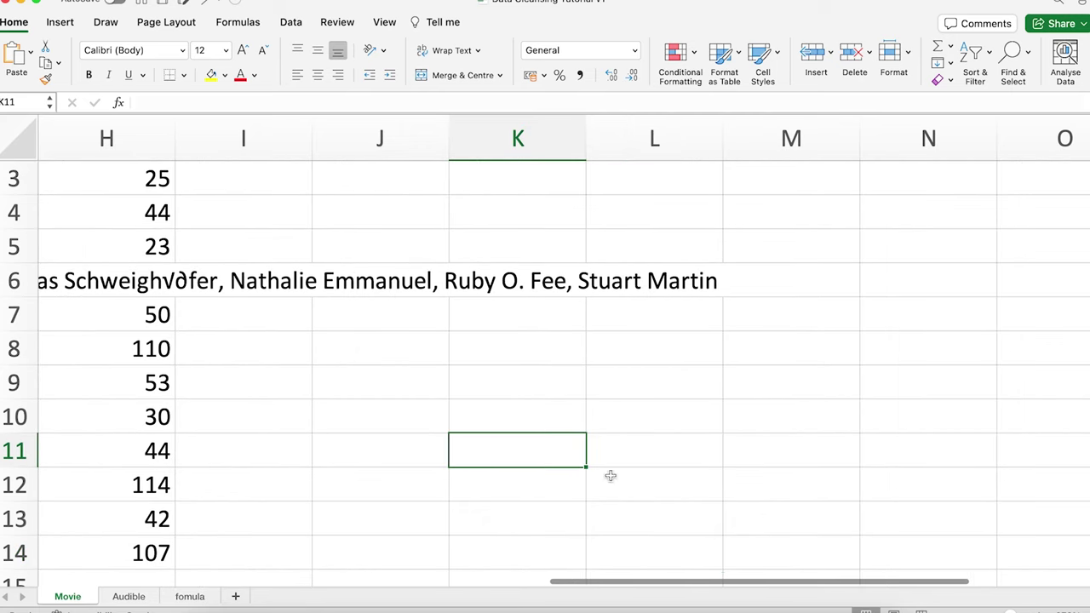
{"action": "left_click_drag", "start_coordinate": [708, 583], "coordinate": [136, 551]}
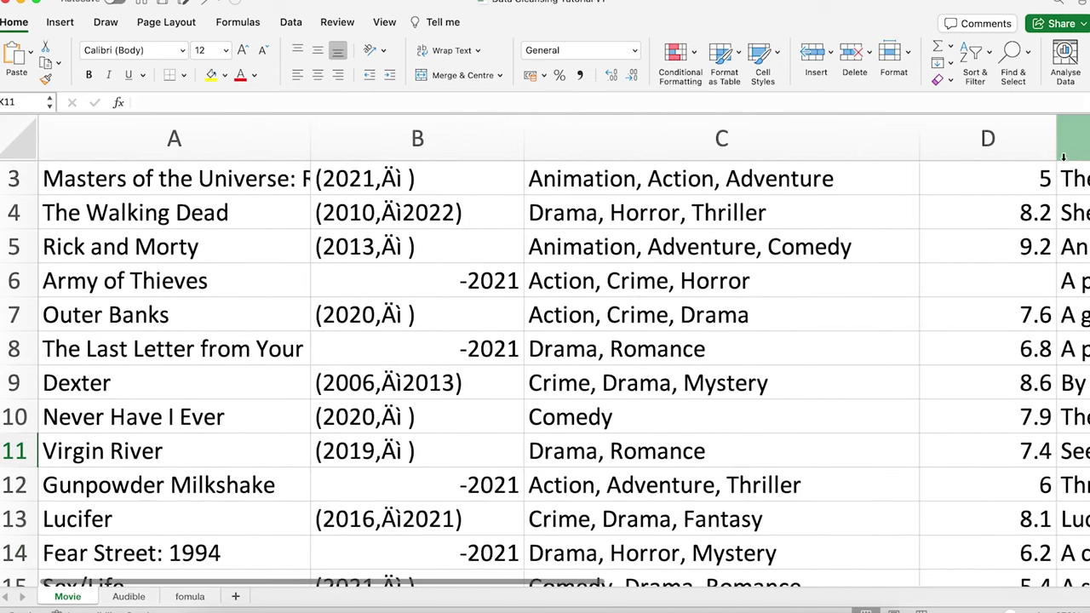
{"action": "scroll", "coordinate": [545, 366], "scroll_direction": "up", "scroll_amount": 2}
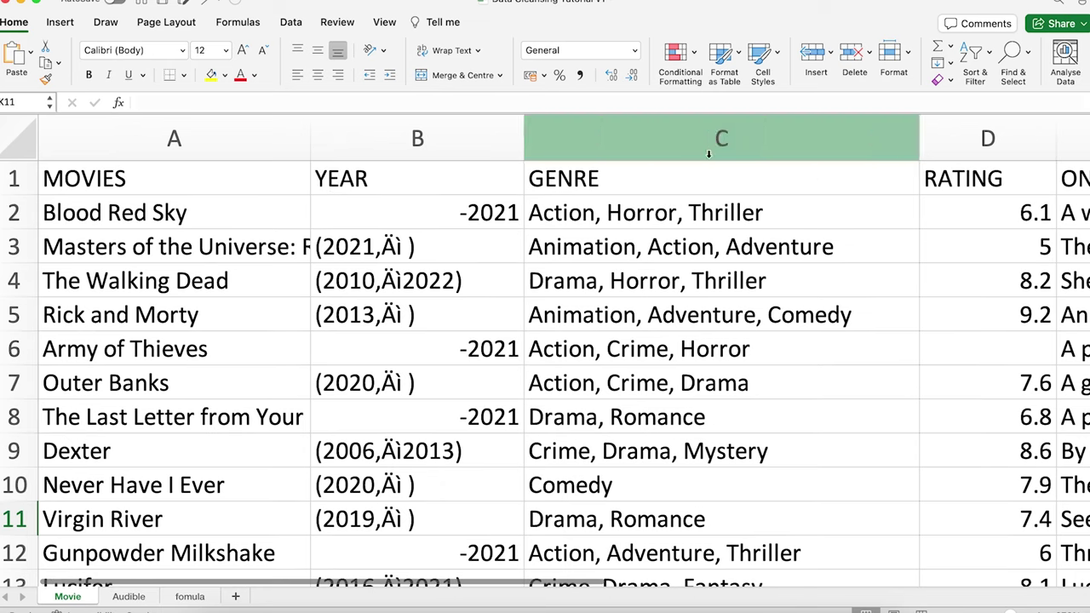
{"action": "left_click", "coordinate": [385, 240]}
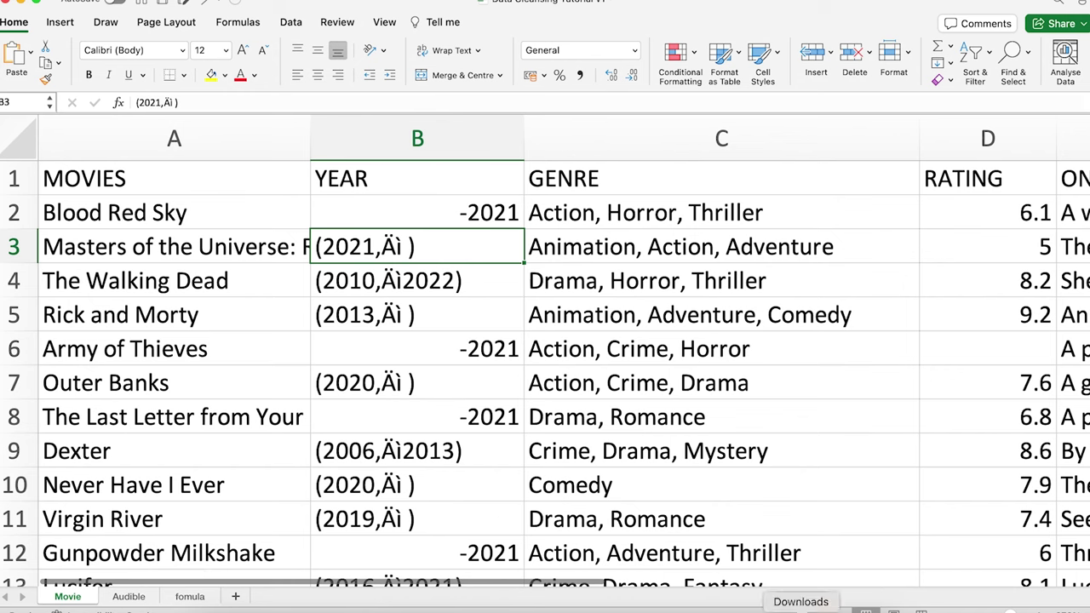
{"action": "scroll", "coordinate": [545, 351], "scroll_direction": "down", "scroll_amount": 5}
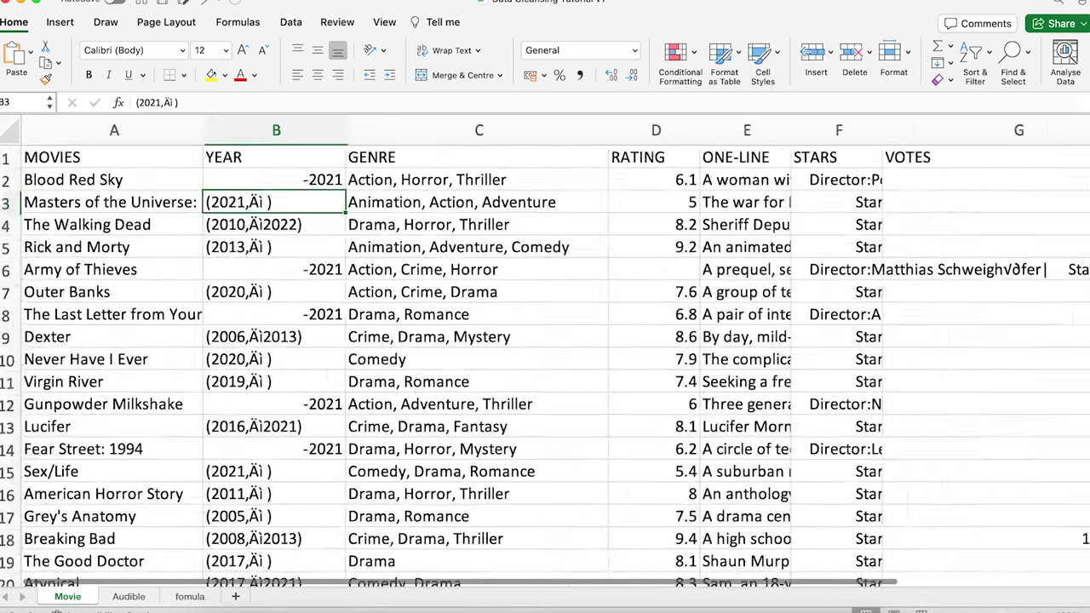
{"action": "scroll", "coordinate": [545, 351], "scroll_direction": "up", "scroll_amount": 5}
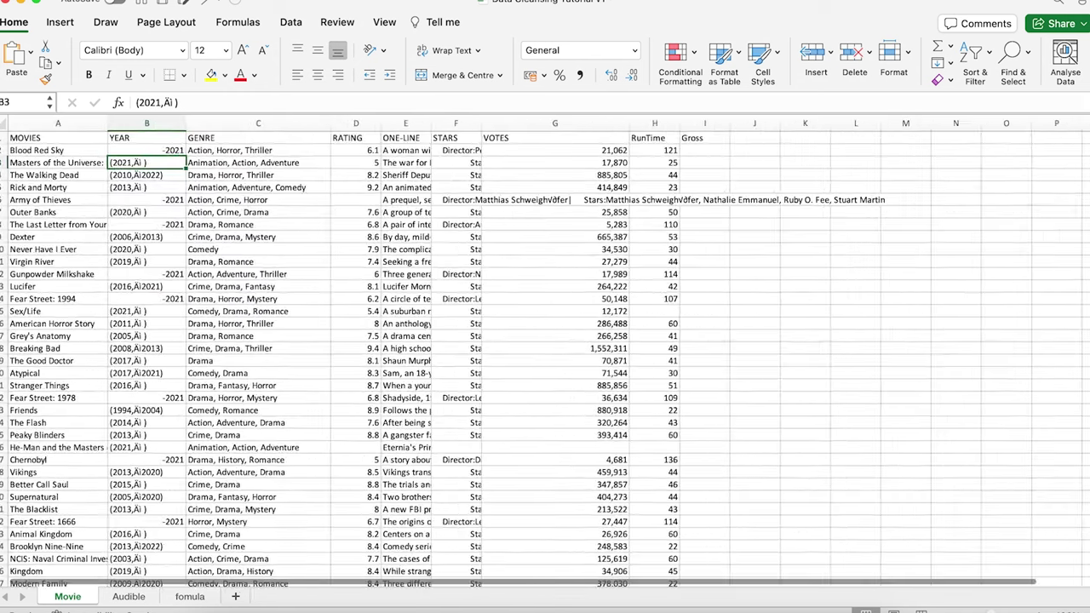
Step: Widen column A of the Movie sheet until the full movie titles fit
{"action": "scroll", "coordinate": [545, 352], "scroll_direction": "up", "scroll_amount": 5}
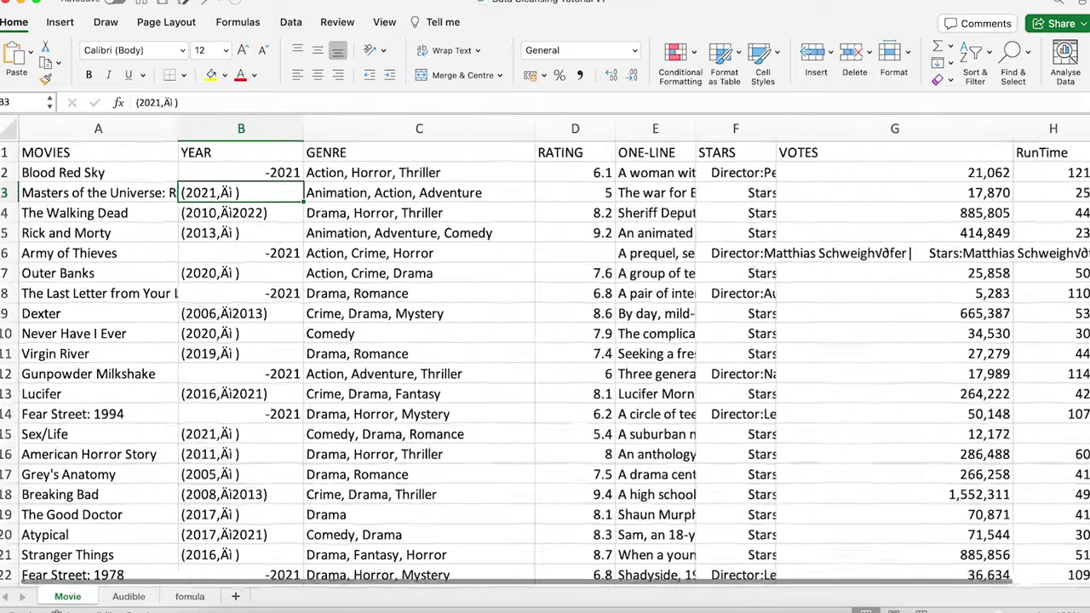
{"action": "scroll", "coordinate": [212, 204], "scroll_direction": "up", "scroll_amount": 2}
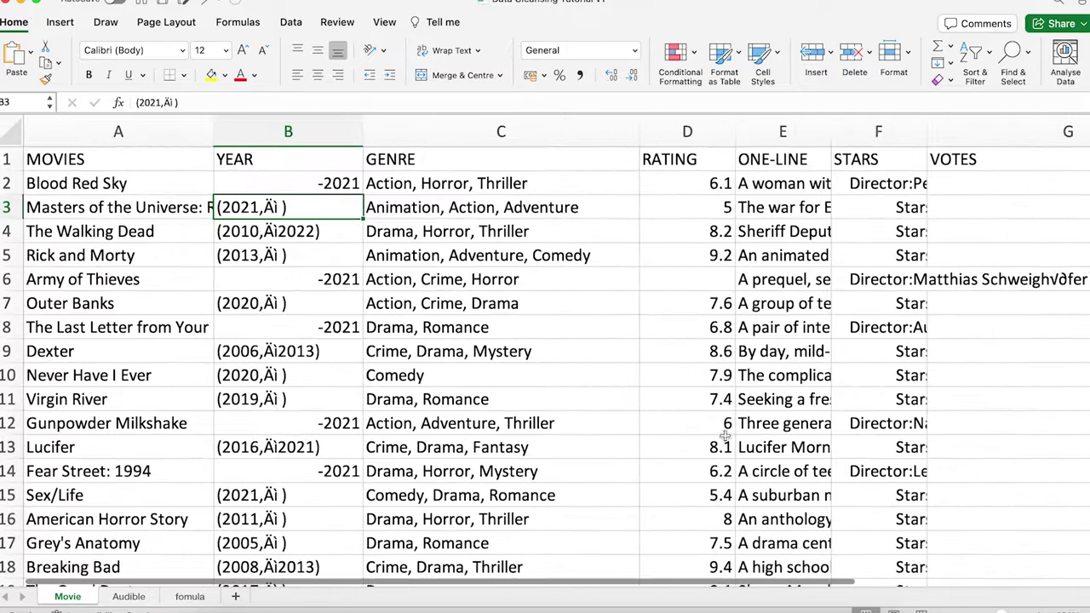
{"action": "left_click", "coordinate": [203, 226]}
{"action": "left_click_drag", "start_coordinate": [214, 134], "coordinate": [291, 118]}
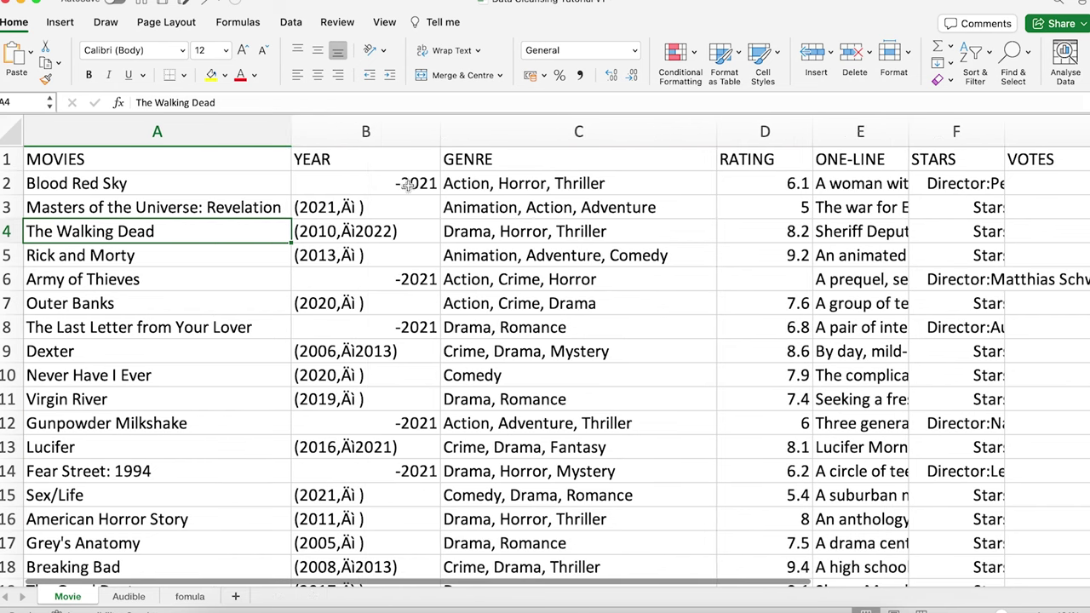
Step: Inspect the YEAR column and its neighbouring headers on the Movie sheet for inconsistent entries
{"action": "left_click", "coordinate": [405, 138]}
{"action": "left_click", "coordinate": [353, 158]}
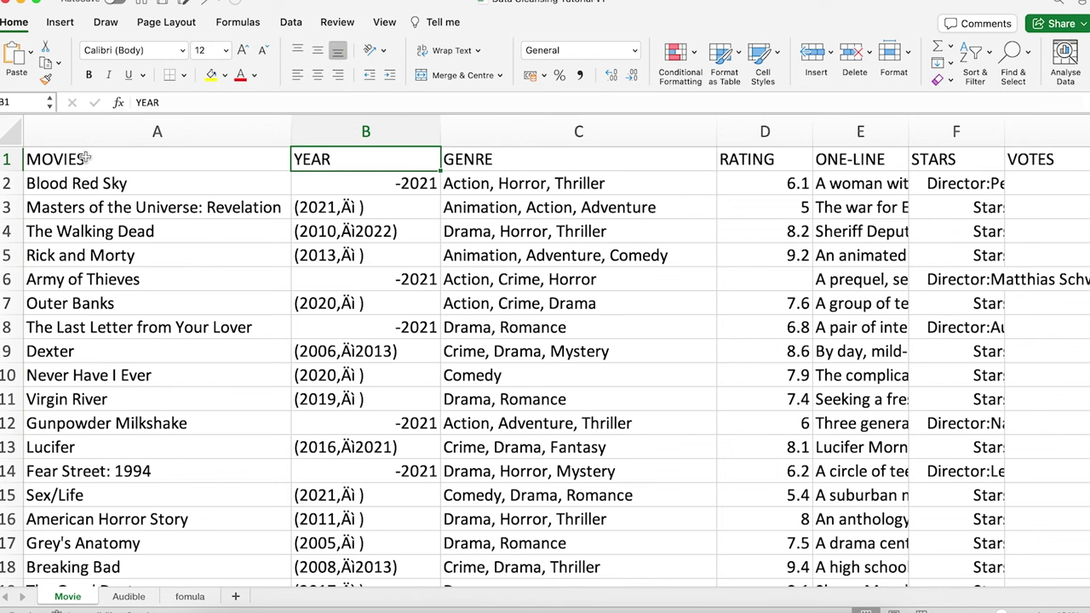
{"action": "left_click", "coordinate": [494, 161]}
{"action": "left_click", "coordinate": [351, 159]}
{"action": "key", "text": "Down"}
{"action": "key", "text": "Down"}
{"action": "left_click", "coordinate": [357, 162]}
{"action": "left_click", "coordinate": [357, 137]}
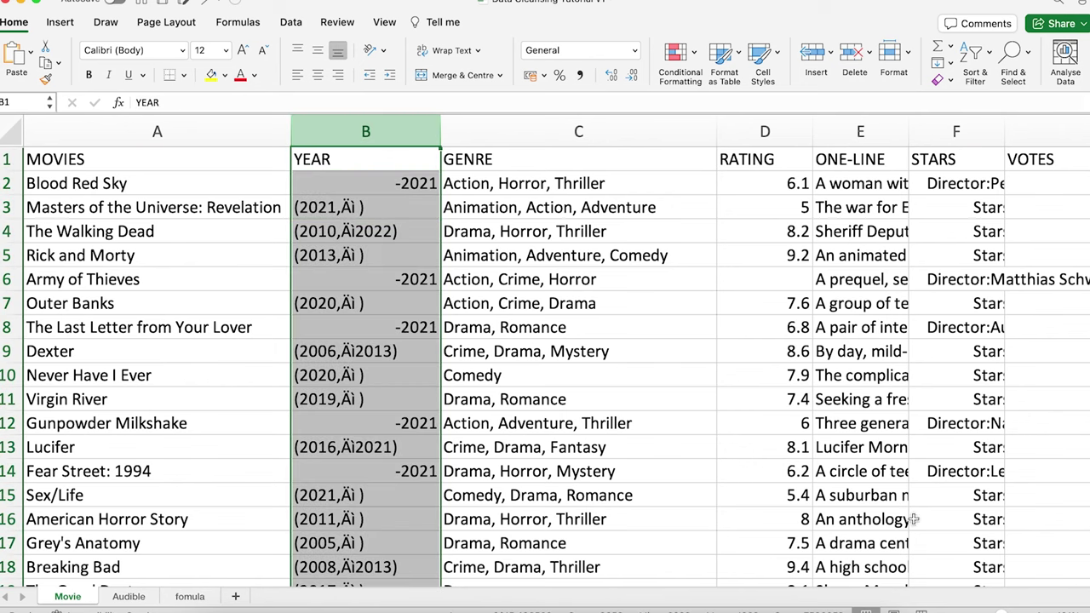
Step: Inspect the stray characters in the year entry of cell B3, then check the MOVIES and YEAR headers
{"action": "scroll", "coordinate": [508, 297], "scroll_direction": "up", "scroll_amount": 3}
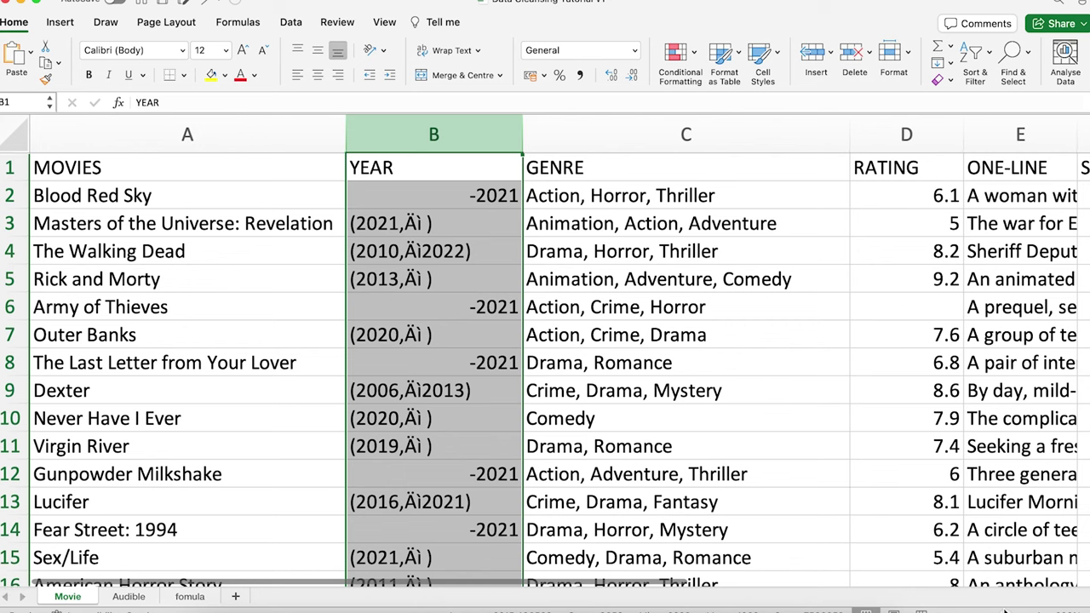
{"action": "left_click", "coordinate": [424, 252]}
{"action": "double_click", "coordinate": [416, 223]}
{"action": "left_click_drag", "start_coordinate": [406, 223], "coordinate": [422, 223]}
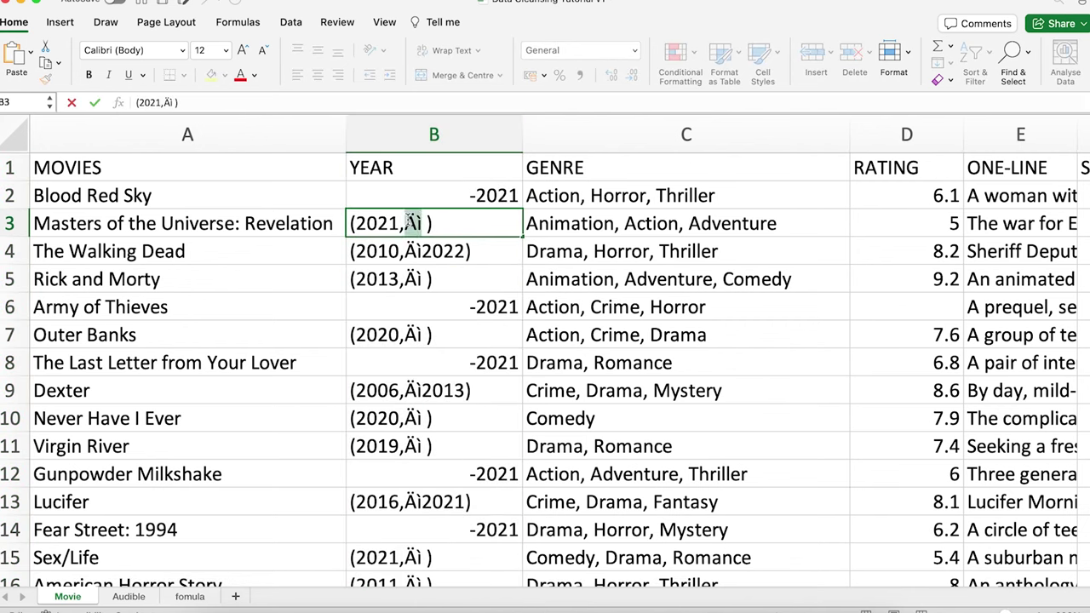
{"action": "left_click", "coordinate": [396, 164]}
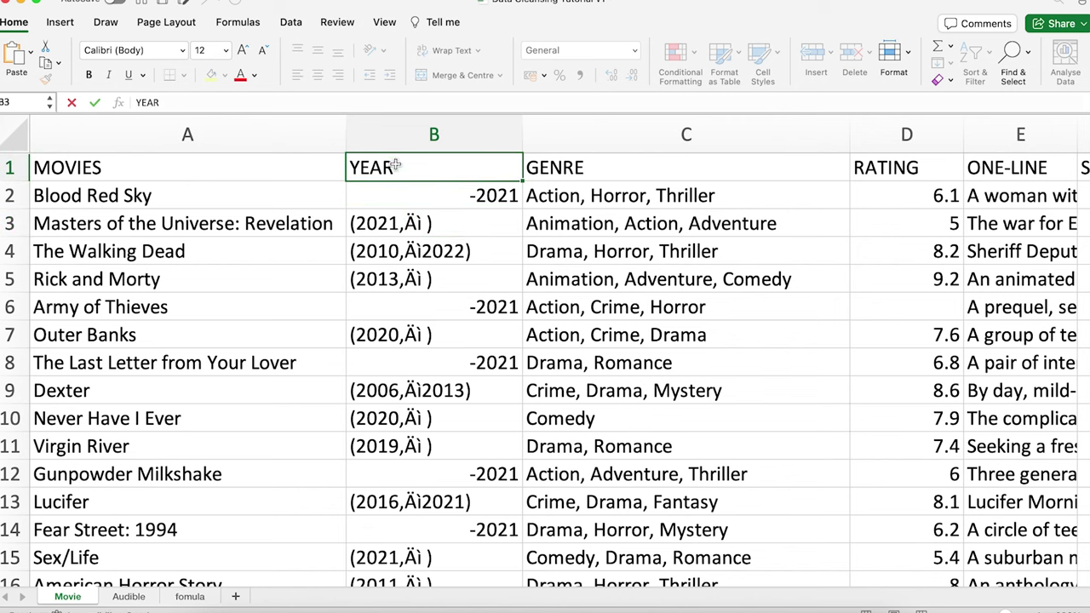
{"action": "left_click", "coordinate": [103, 172]}
{"action": "left_click", "coordinate": [423, 169]}
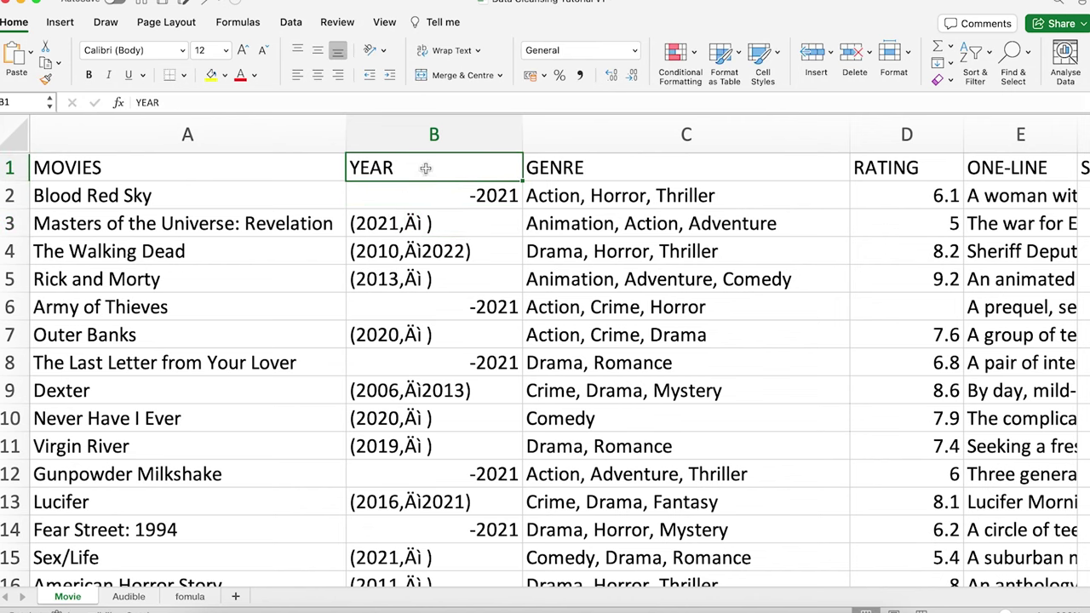
Step: Format header row 1 of the Movie sheet as bold with a light blue fill
{"action": "left_click", "coordinate": [23, 168]}
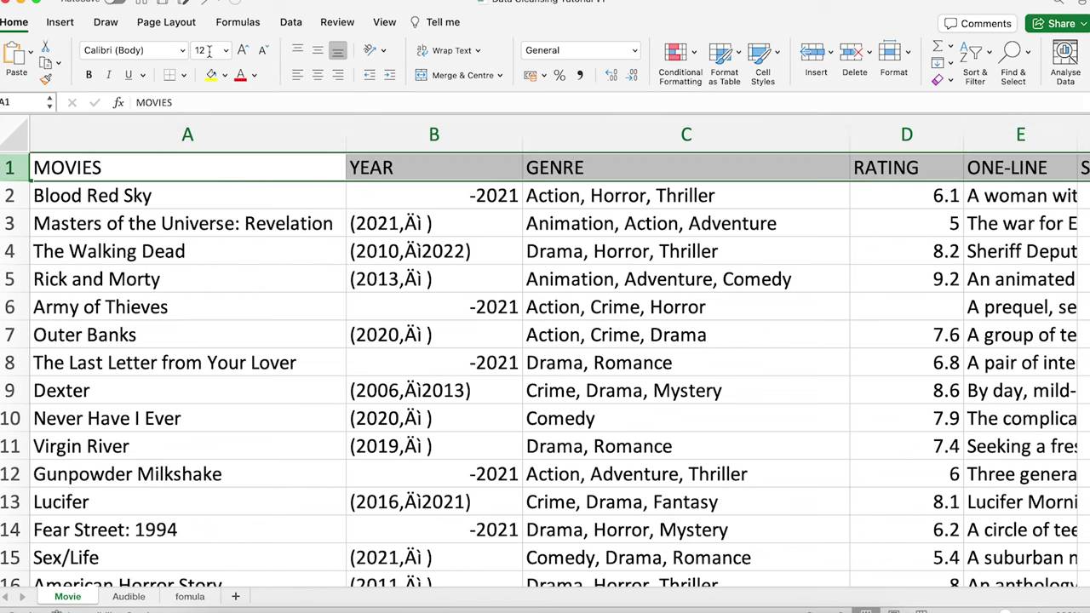
{"action": "left_click", "coordinate": [88, 74]}
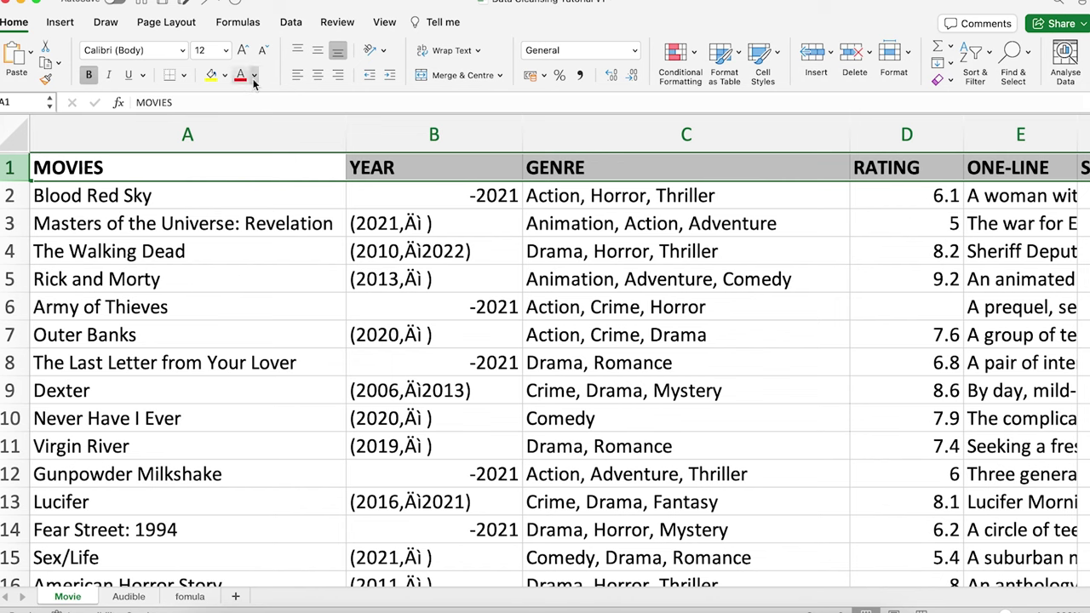
{"action": "left_click", "coordinate": [226, 76]}
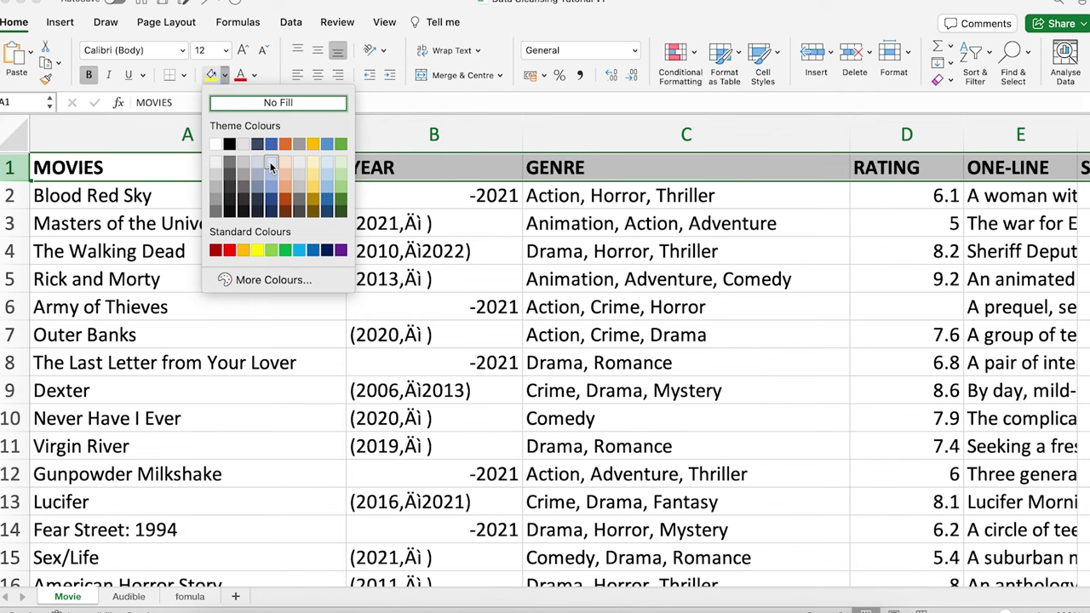
{"action": "key", "text": "Escape"}
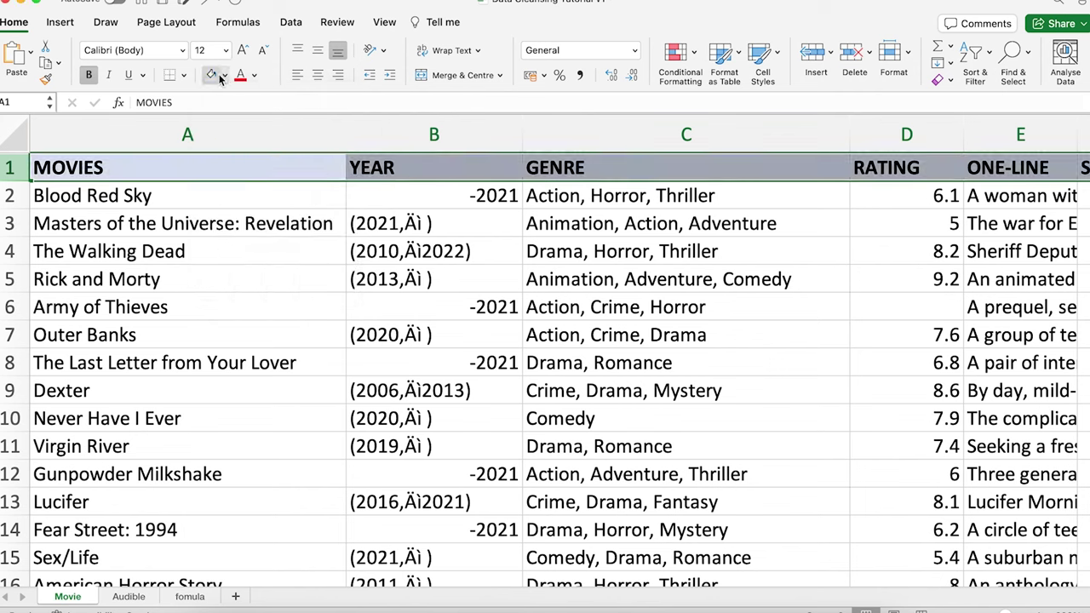
Step: Check several YEAR entries down column B and highlight the unwanted characters inside cell B3
{"action": "left_click", "coordinate": [439, 228]}
{"action": "left_click", "coordinate": [460, 167]}
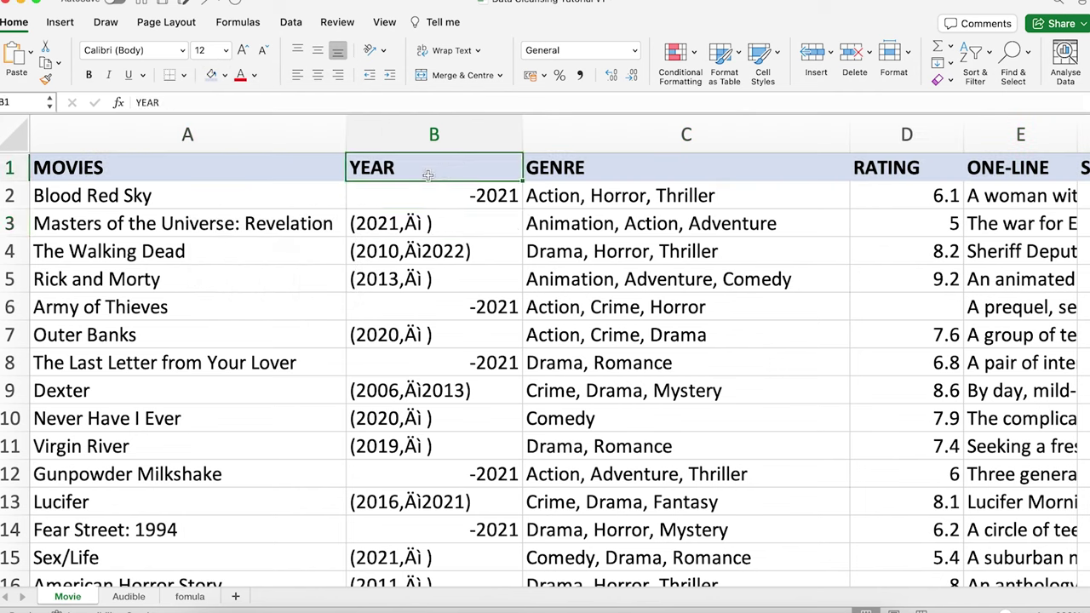
{"action": "left_click", "coordinate": [465, 307]}
{"action": "left_click", "coordinate": [467, 409]}
{"action": "left_click", "coordinate": [444, 161]}
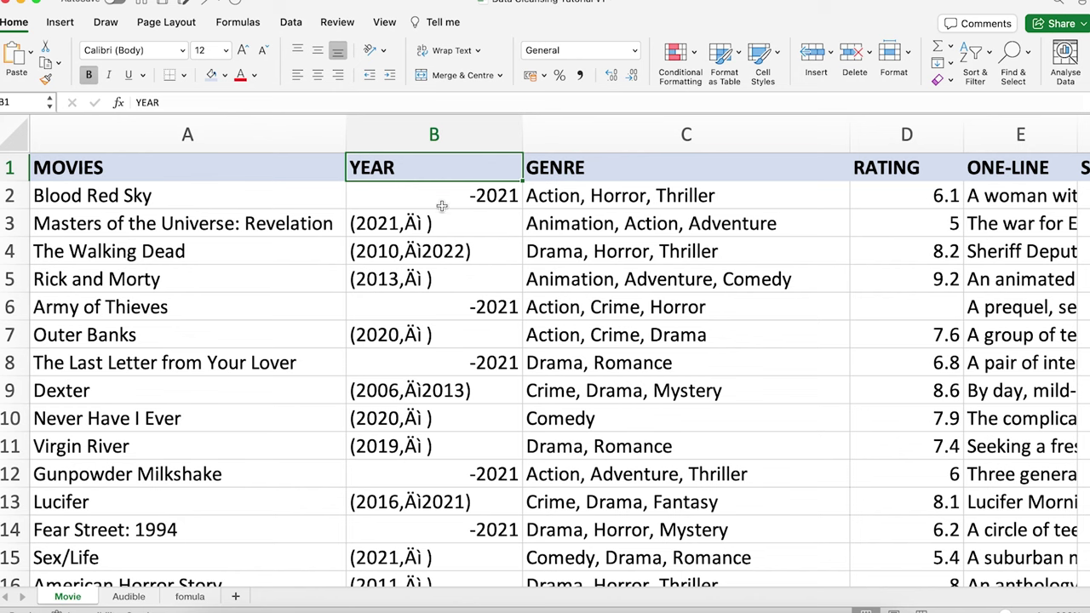
{"action": "double_click", "coordinate": [416, 222]}
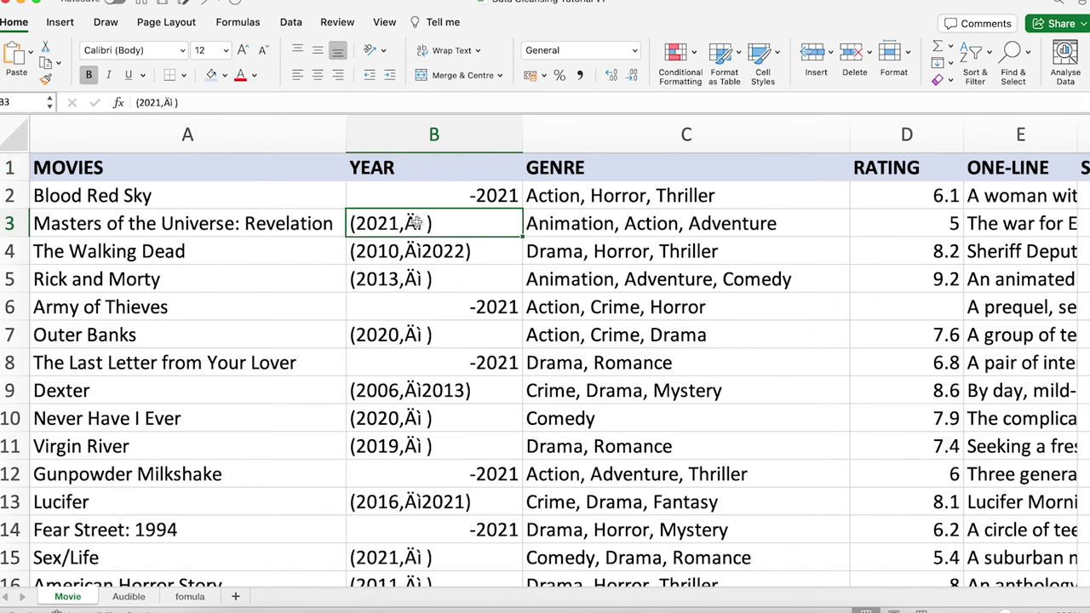
{"action": "left_click_drag", "start_coordinate": [412, 222], "coordinate": [407, 220]}
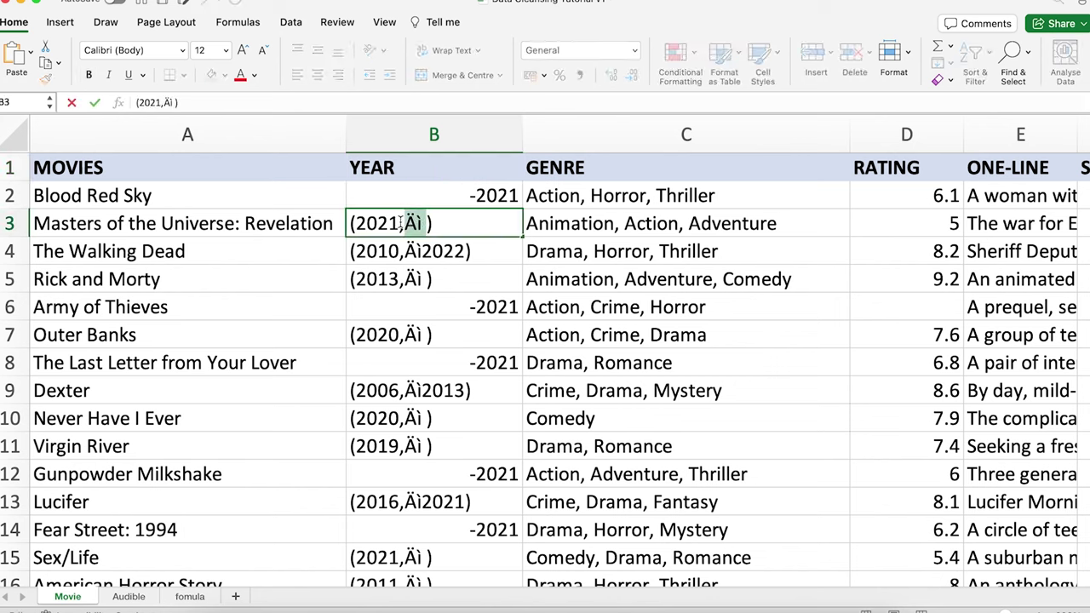
{"action": "left_click", "coordinate": [473, 217]}
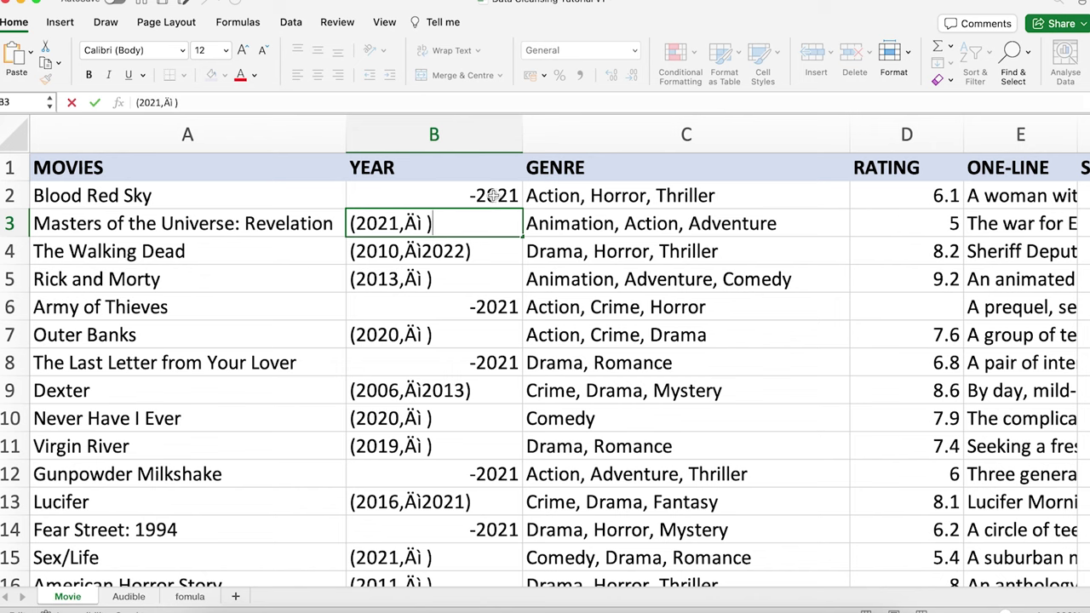
Step: Remove the minus sign from the year in cell B2 so that it reads 2021
{"action": "double_click", "coordinate": [493, 195]}
{"action": "left_click_drag", "start_coordinate": [335, 199], "coordinate": [353, 195]}
{"action": "key", "text": "BackSpace"}
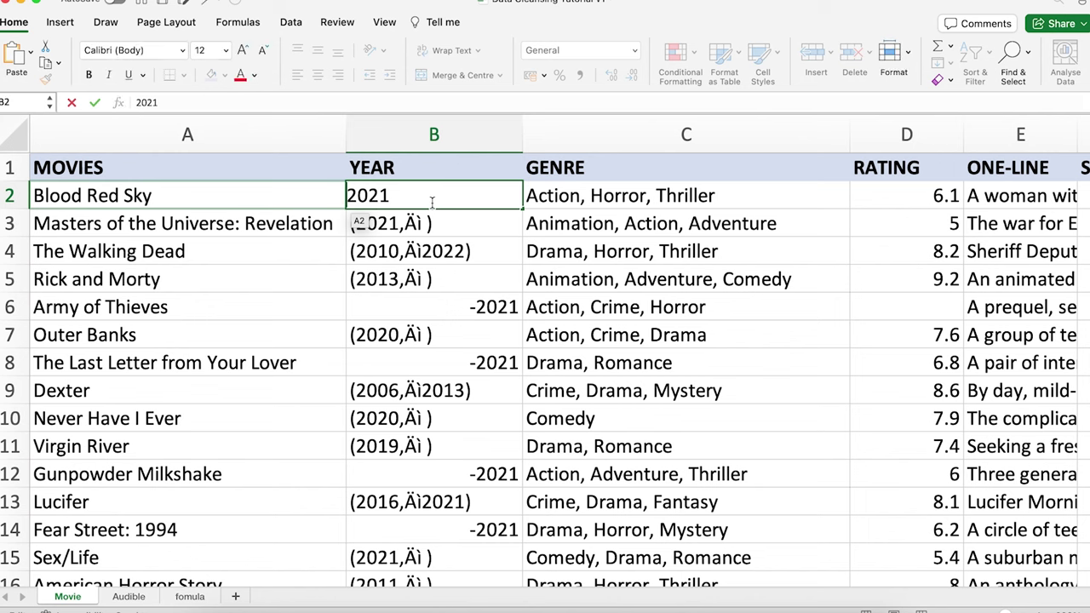
{"action": "key", "text": "Return"}
{"action": "left_click", "coordinate": [492, 197]}
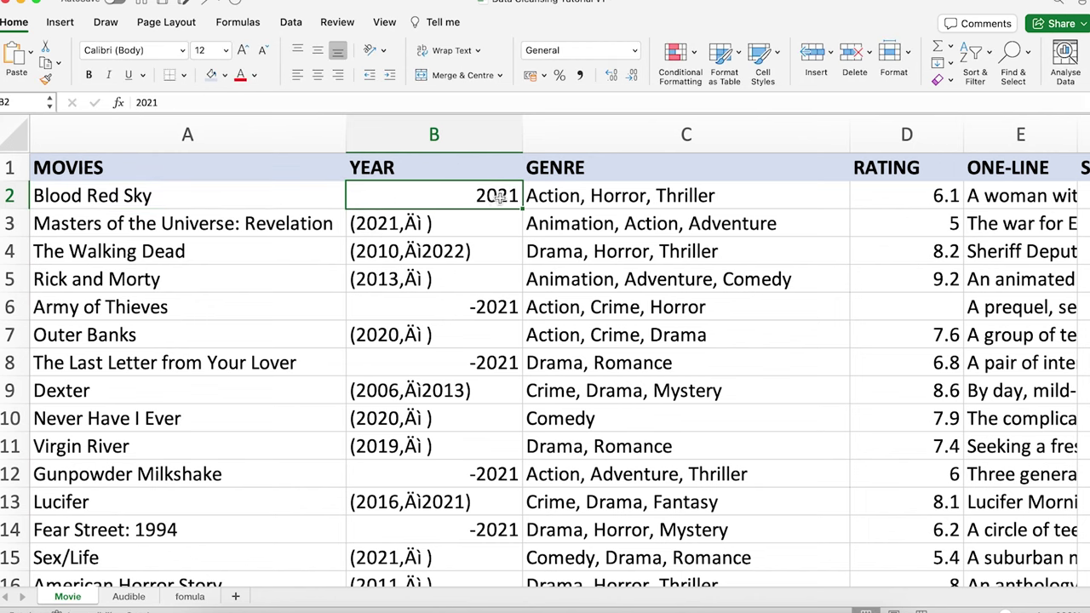
Step: Check the differing year formats in several YEAR cells, then look over column B as a whole
{"action": "left_click", "coordinate": [395, 232]}
{"action": "left_click", "coordinate": [417, 308]}
{"action": "left_click", "coordinate": [423, 361]}
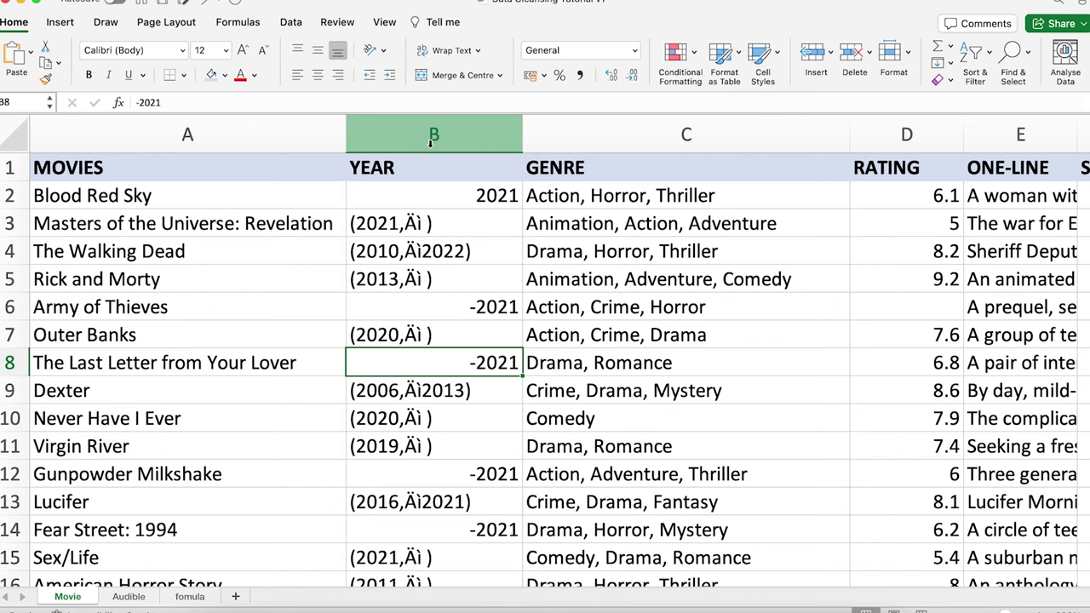
{"action": "left_click", "coordinate": [428, 218]}
{"action": "left_click", "coordinate": [431, 240]}
{"action": "left_click", "coordinate": [409, 124]}
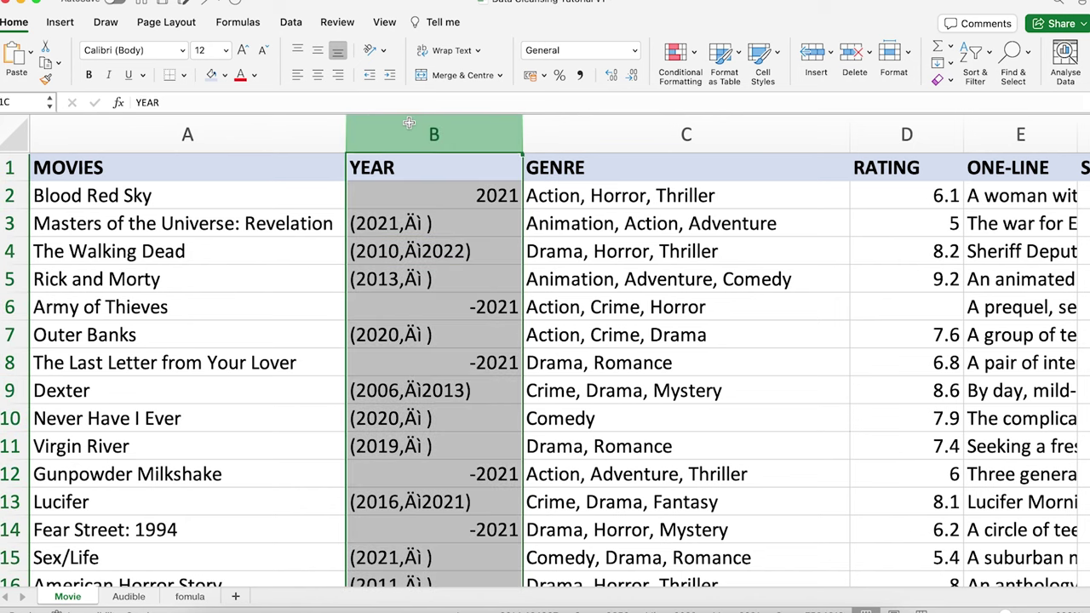
Step: Copy the stray characters ",Äì )" that follow the year in cell B3
{"action": "double_click", "coordinate": [417, 223]}
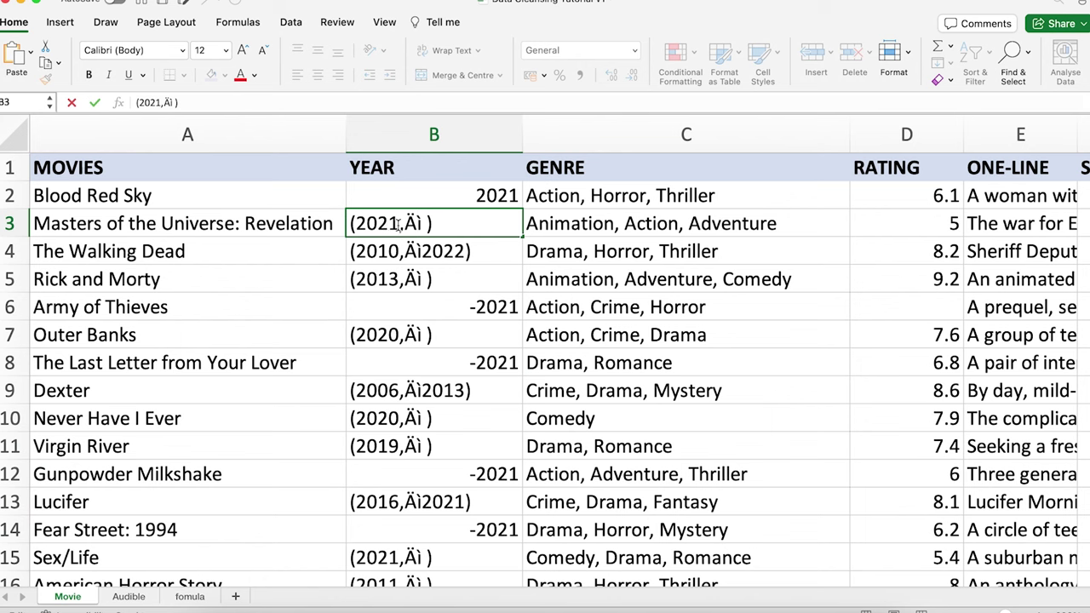
{"action": "left_click_drag", "start_coordinate": [398, 223], "coordinate": [442, 223]}
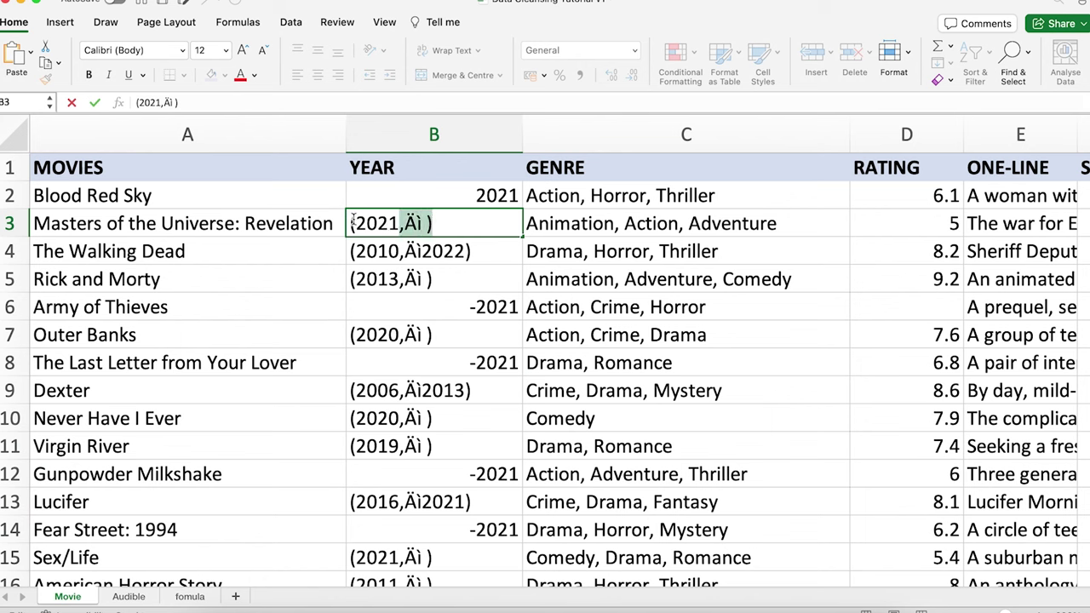
{"action": "left_click", "coordinate": [352, 221]}
{"action": "left_click", "coordinate": [411, 223]}
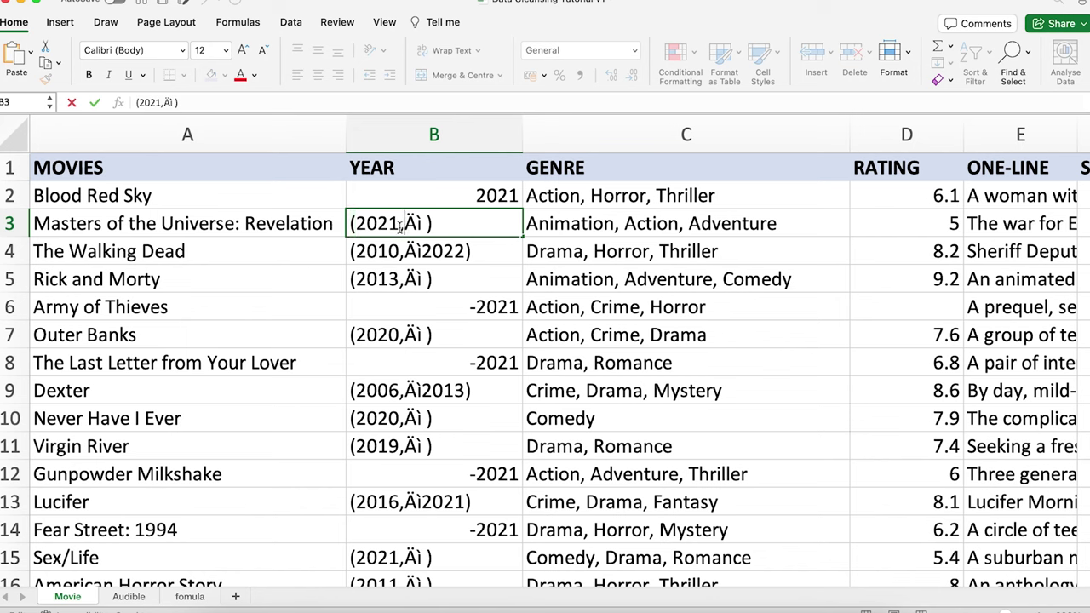
{"action": "left_click_drag", "start_coordinate": [401, 223], "coordinate": [457, 225]}
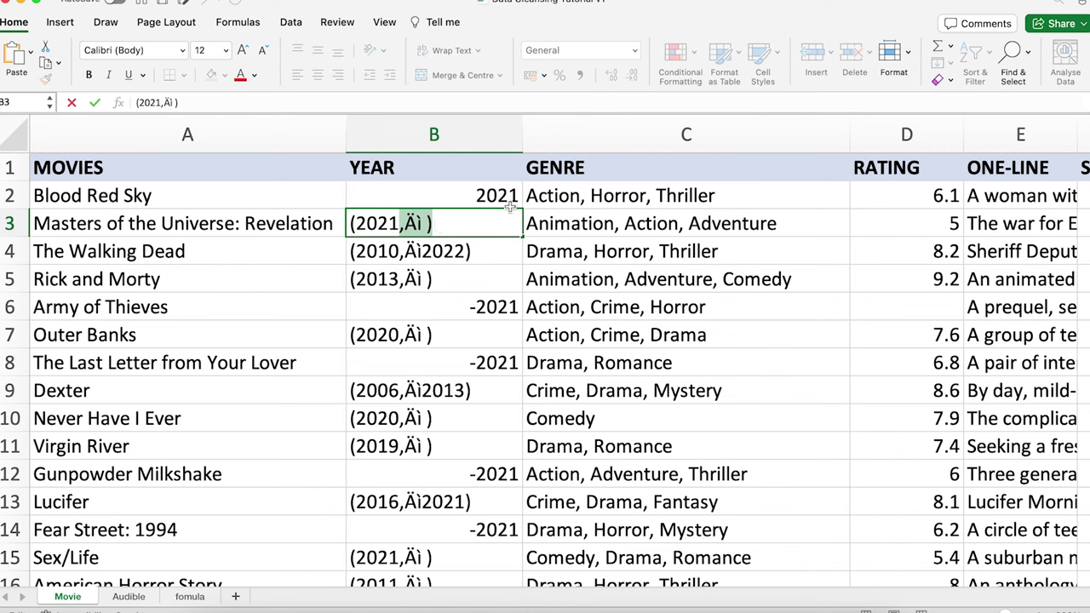
Step: Replace every ",Äì )" in the YEAR column with nothing using Find & Replace
{"action": "left_click", "coordinate": [447, 149]}
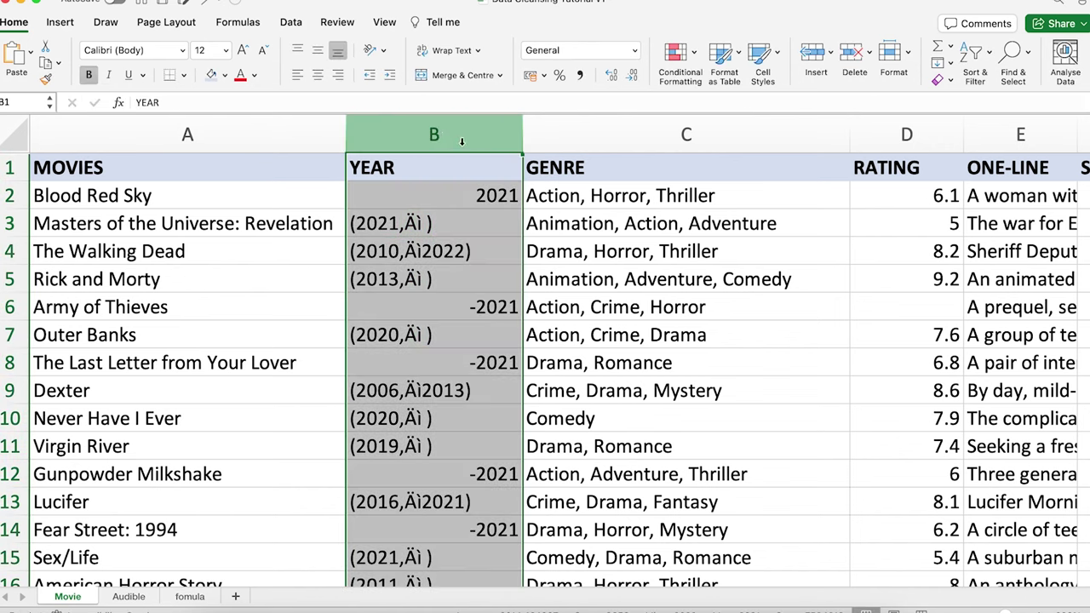
{"action": "left_click", "coordinate": [1011, 53]}
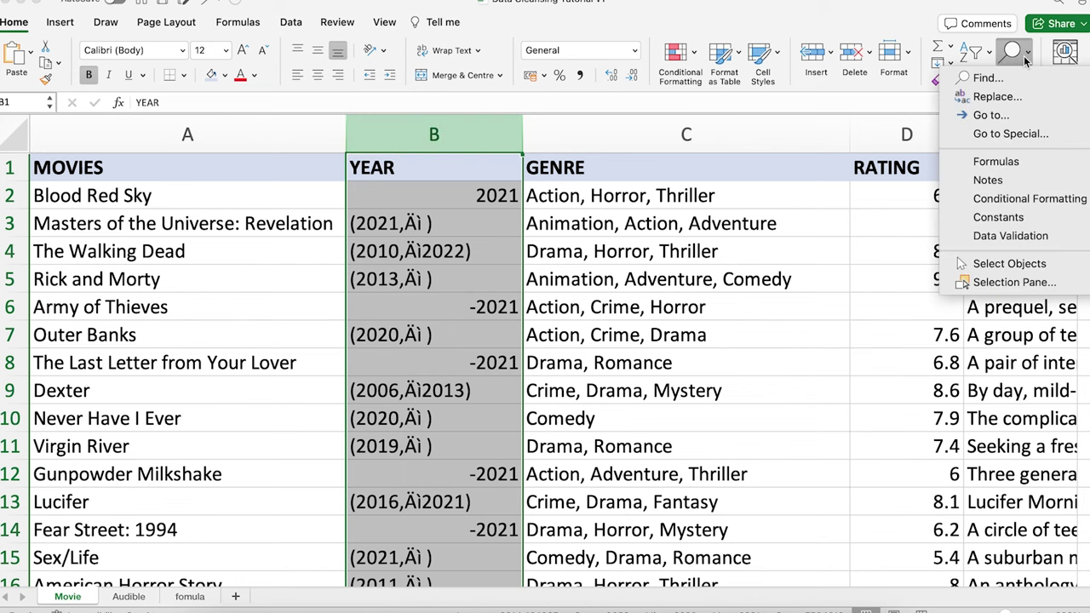
{"action": "left_click", "coordinate": [998, 97]}
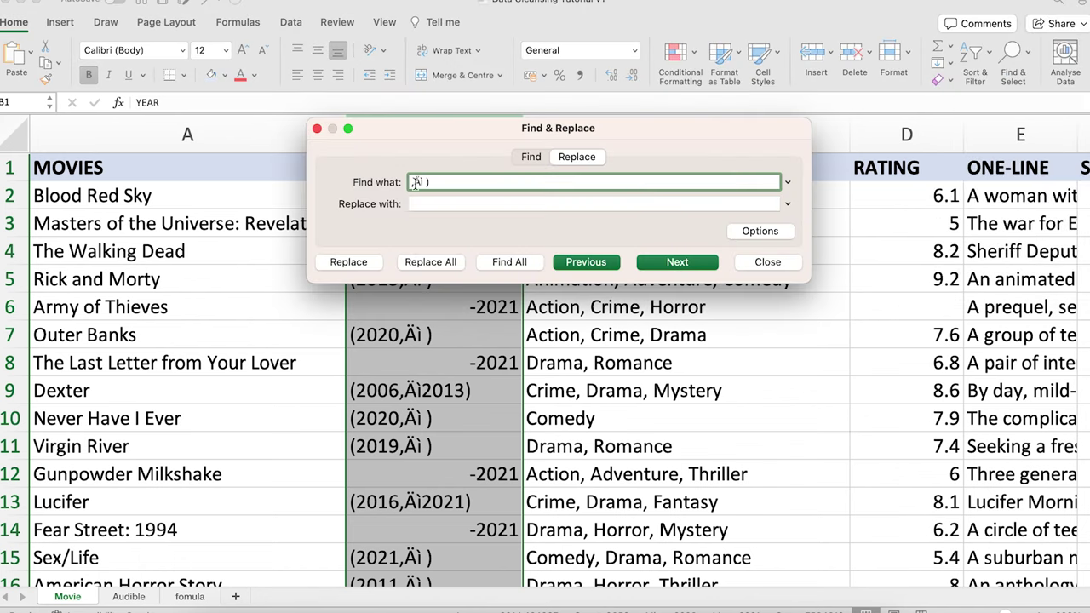
{"action": "left_click", "coordinate": [417, 201]}
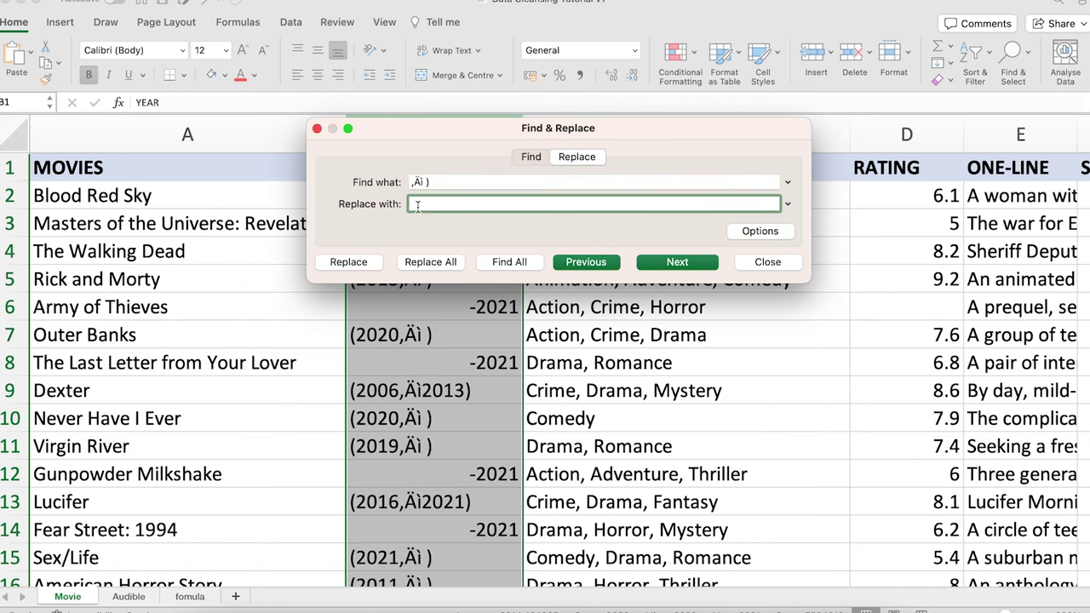
{"action": "left_click", "coordinate": [439, 261]}
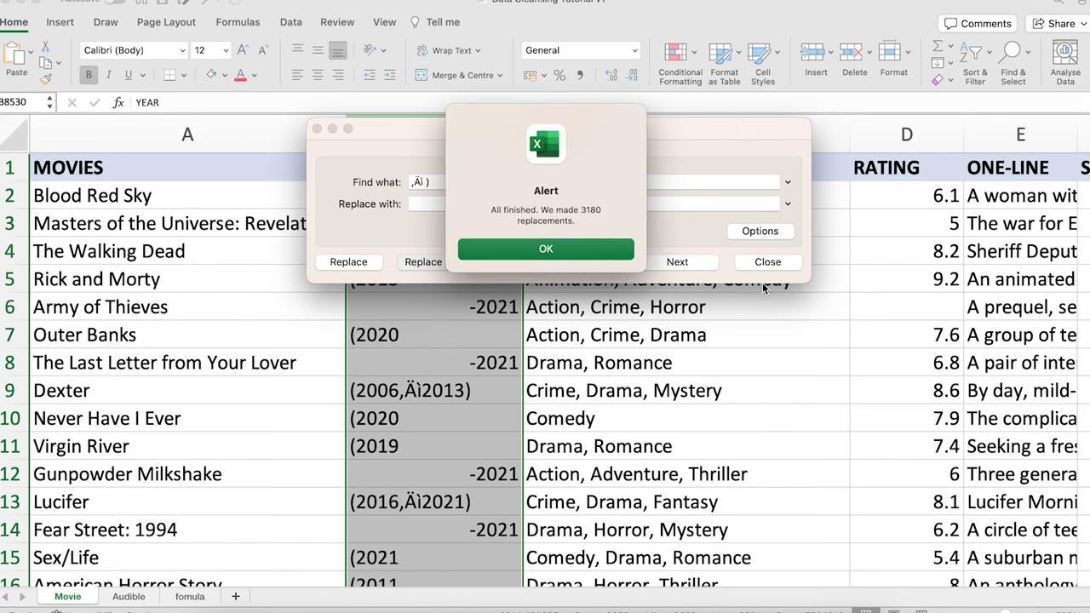
{"action": "left_click", "coordinate": [564, 241]}
{"action": "left_click", "coordinate": [766, 262]}
Step: Remove the stray "Äì" between the two years in cell B4 so that it reads "(2010, 2022)"
{"action": "left_click", "coordinate": [438, 365]}
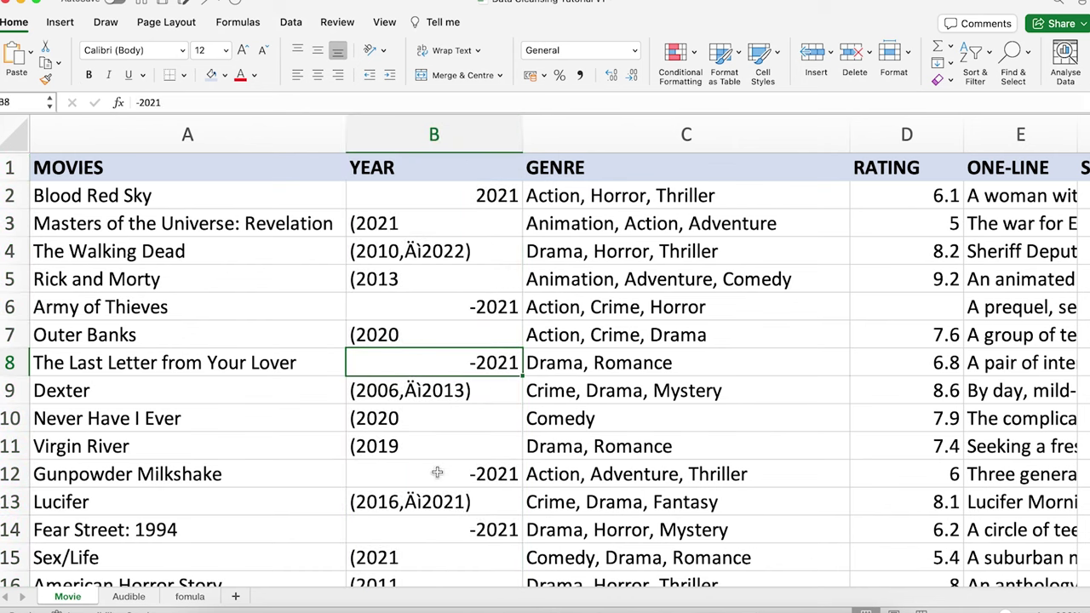
{"action": "left_click", "coordinate": [423, 392]}
{"action": "double_click", "coordinate": [420, 250]}
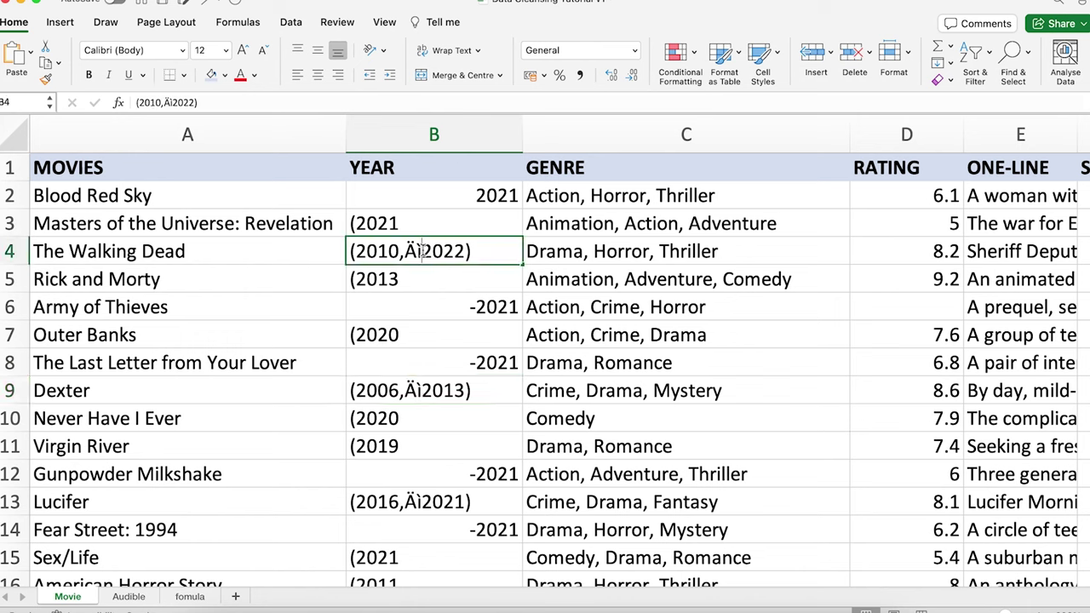
{"action": "left_click_drag", "start_coordinate": [419, 250], "coordinate": [405, 250]}
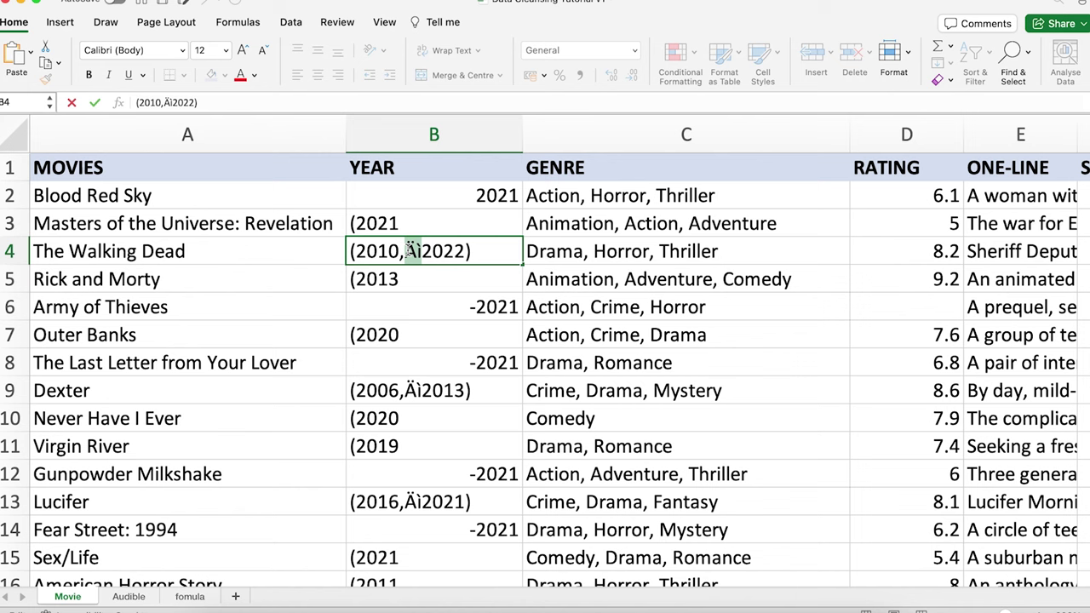
{"action": "left_click", "coordinate": [434, 284]}
{"action": "left_click", "coordinate": [419, 250]}
{"action": "double_click", "coordinate": [419, 250]}
{"action": "left_click_drag", "start_coordinate": [419, 250], "coordinate": [407, 250]}
{"action": "key", "text": "BackSpace"}
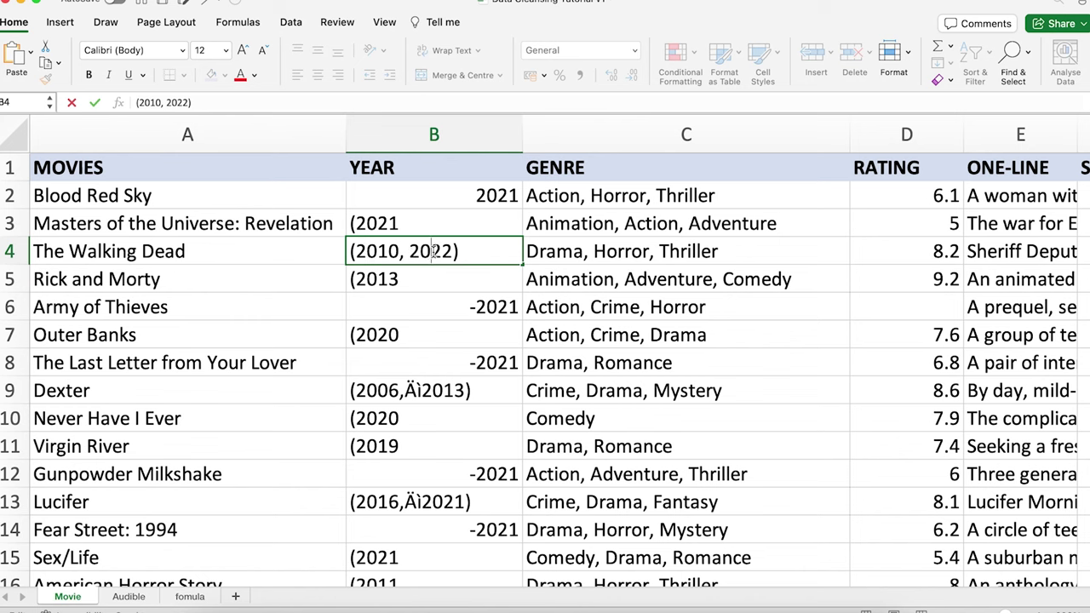
Step: Copy the stray characters "Äì" from between the two years in cell B9
{"action": "double_click", "coordinate": [423, 390]}
{"action": "left_click_drag", "start_coordinate": [420, 390], "coordinate": [405, 390]}
{"action": "key", "text": "super+c"}
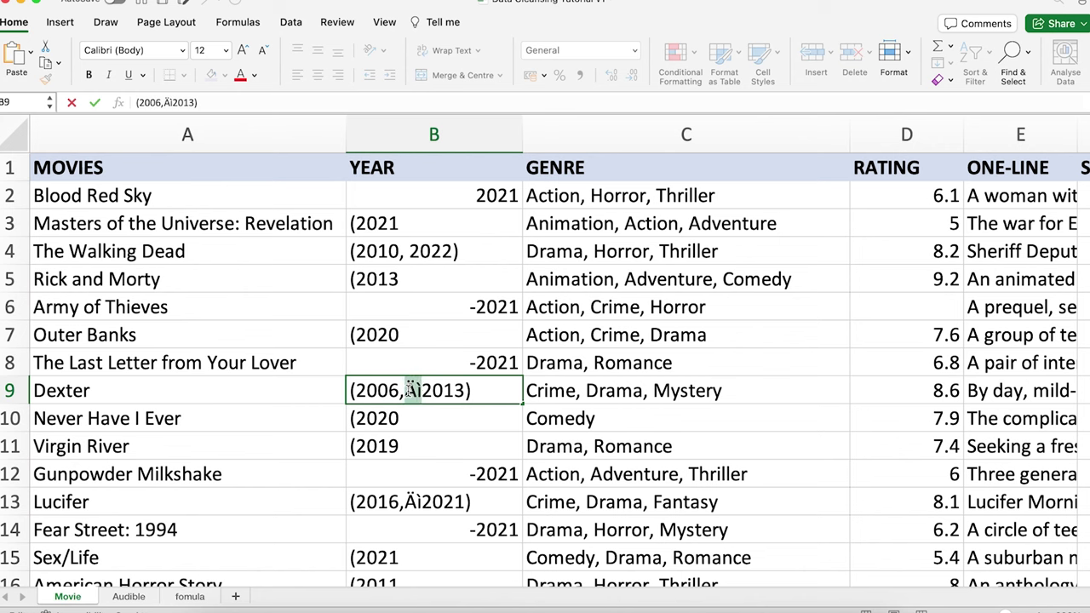
{"action": "left_click", "coordinate": [445, 335]}
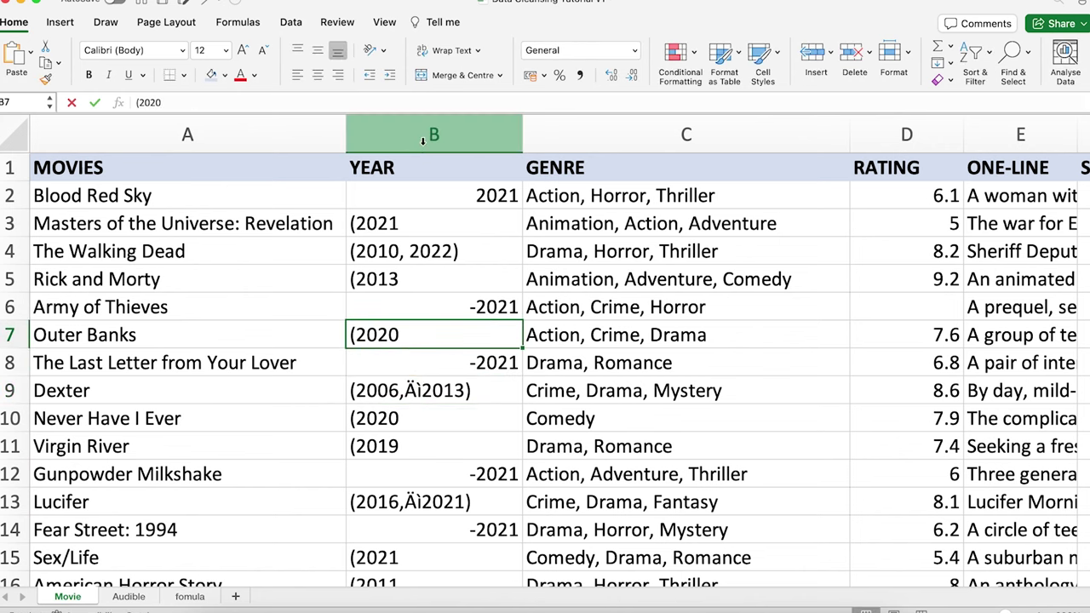
Step: Replace every "Äì" in the YEAR column with a space using Find & Replace
{"action": "left_click", "coordinate": [422, 141]}
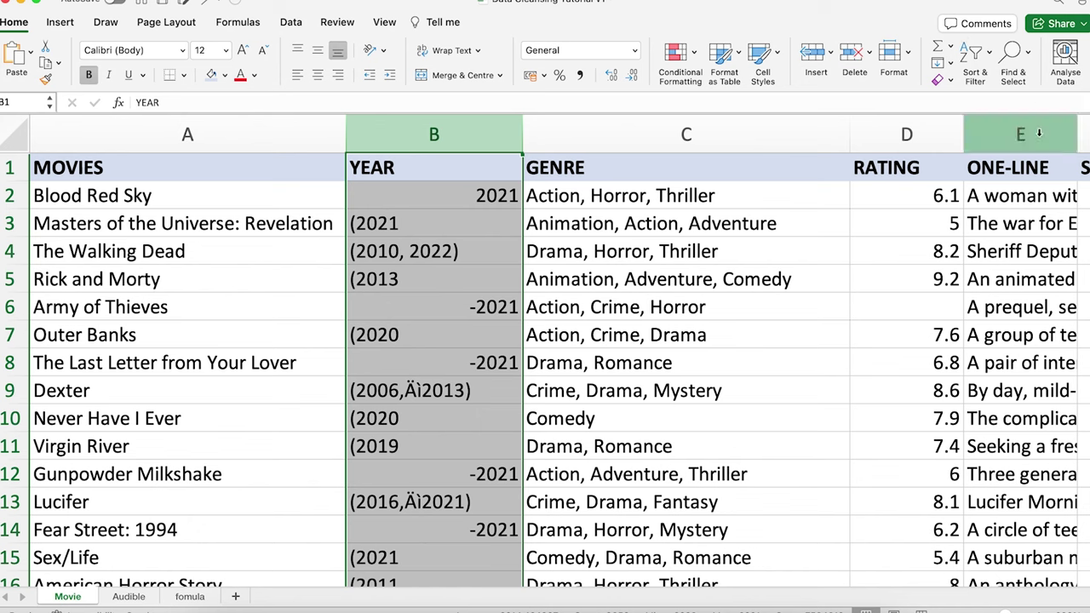
{"action": "left_click", "coordinate": [1012, 53]}
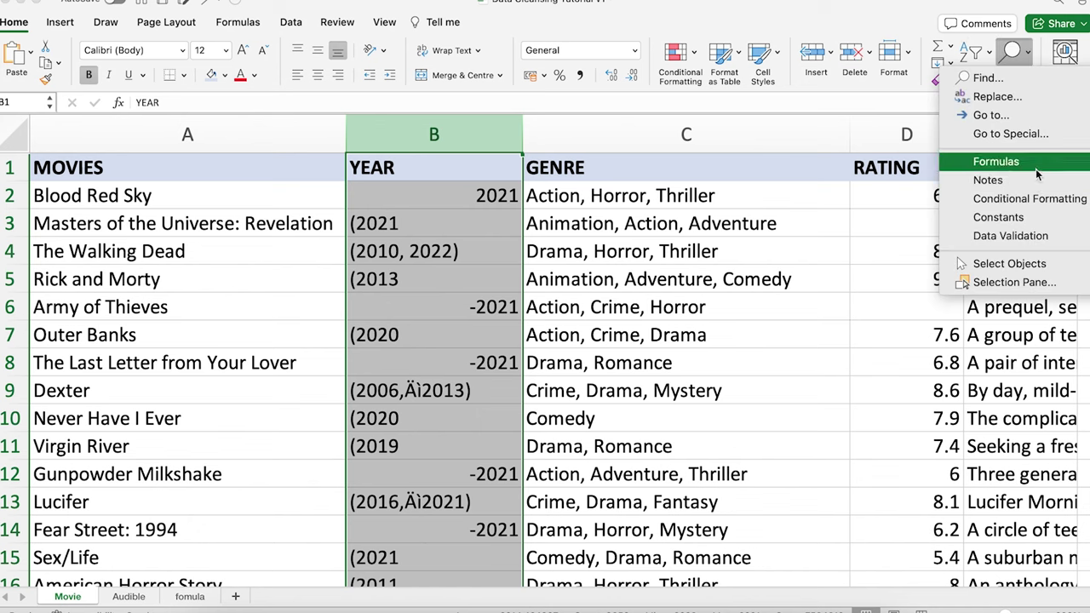
{"action": "left_click", "coordinate": [1006, 99]}
{"action": "key", "text": "shift+Tab"}
{"action": "key", "text": "super+v"}
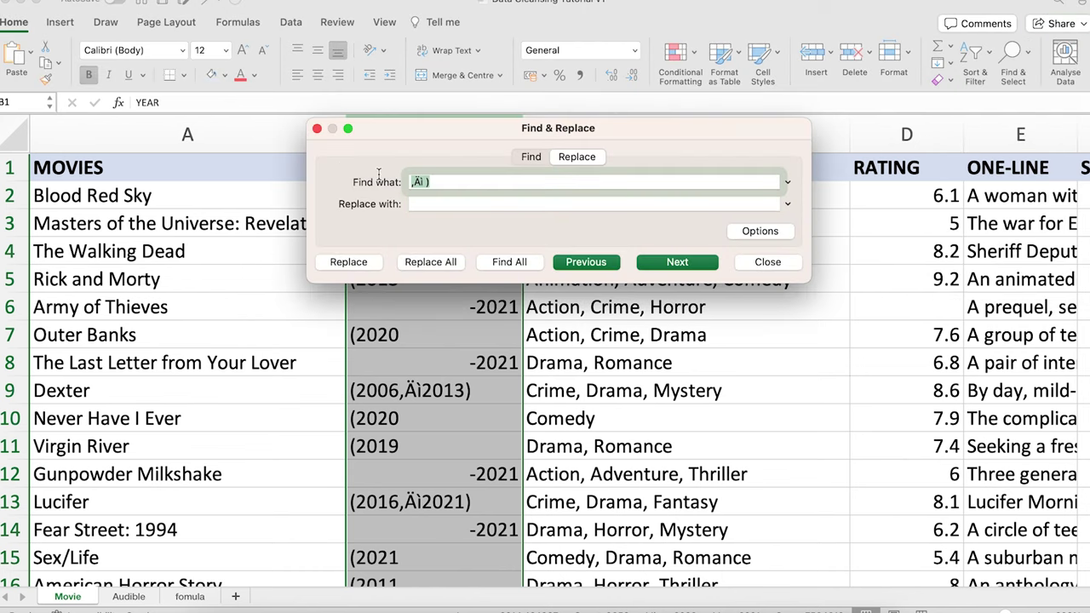
{"action": "left_click", "coordinate": [428, 202]}
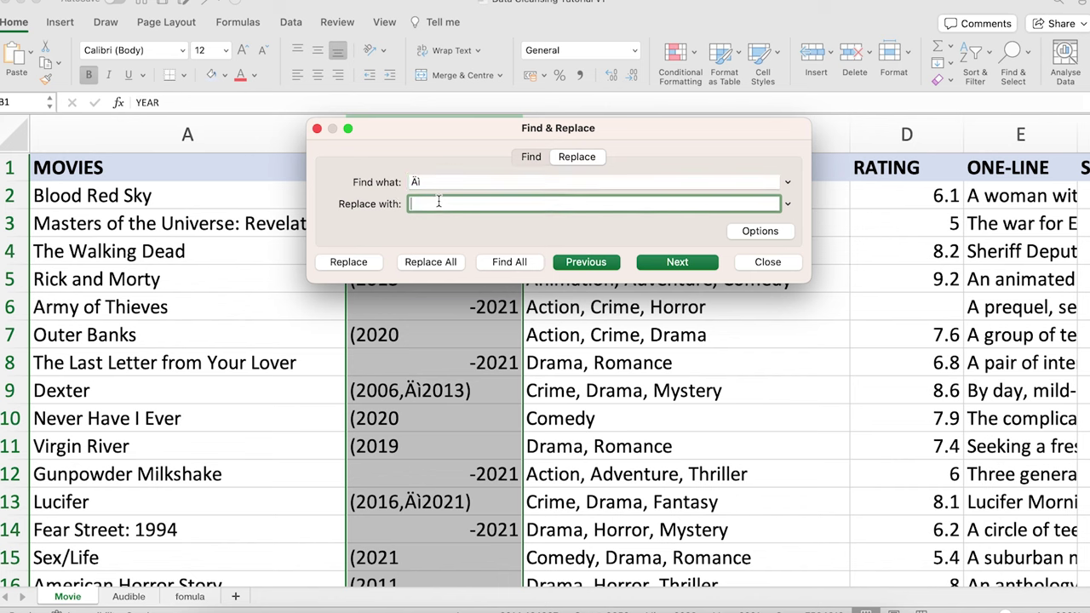
{"action": "left_click", "coordinate": [440, 261]}
{"action": "left_click", "coordinate": [585, 248]}
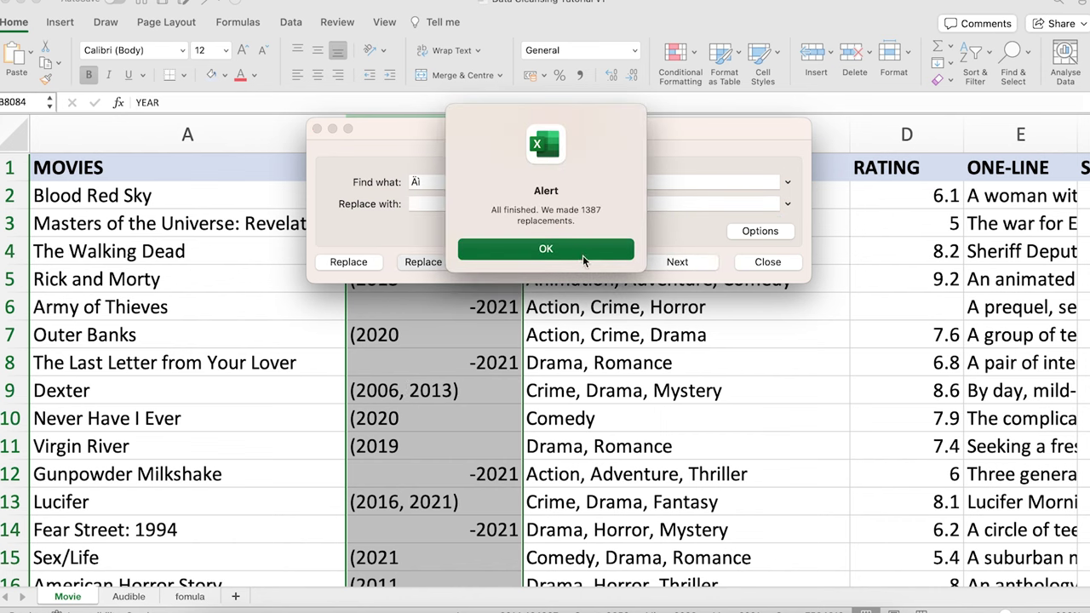
{"action": "left_click", "coordinate": [768, 262]}
Step: Remove every opening parenthesis "(" from the YEAR column by replacing it with nothing
{"action": "left_click", "coordinate": [409, 470]}
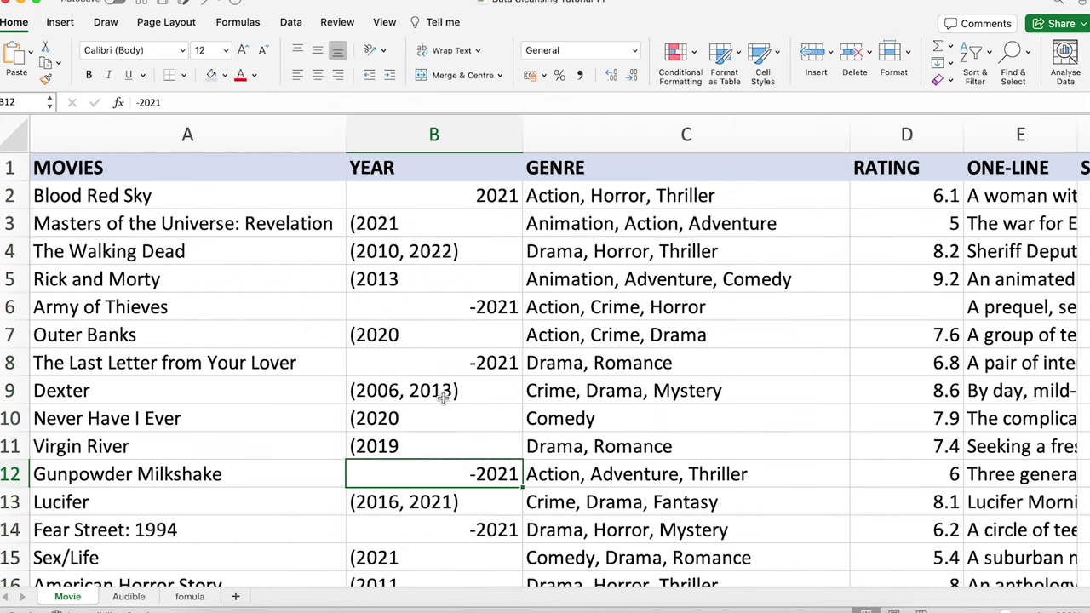
{"action": "double_click", "coordinate": [349, 223]}
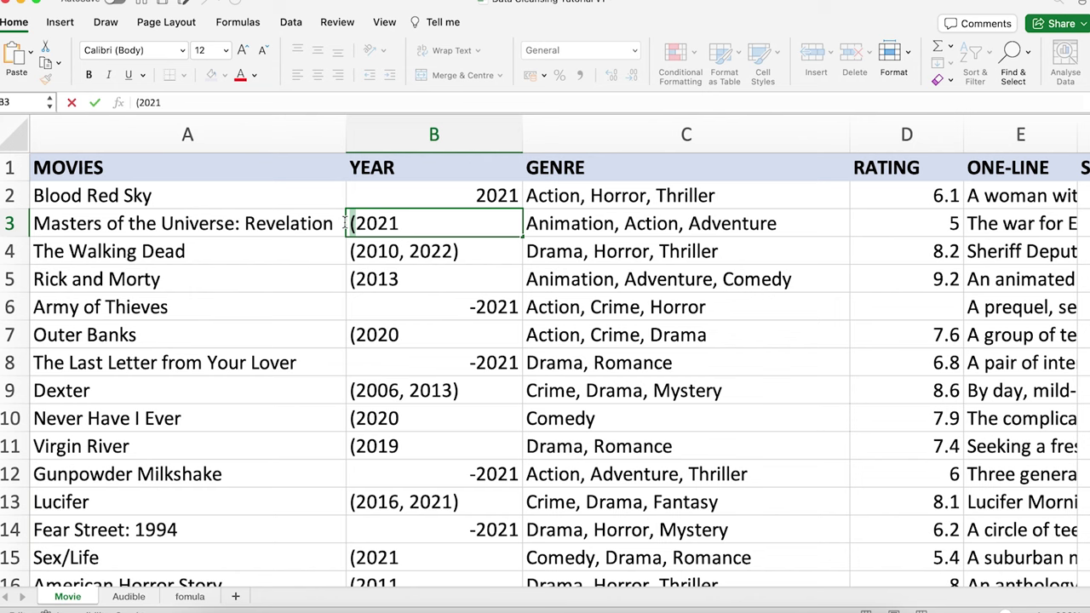
{"action": "left_click", "coordinate": [398, 247]}
{"action": "left_click", "coordinate": [433, 134]}
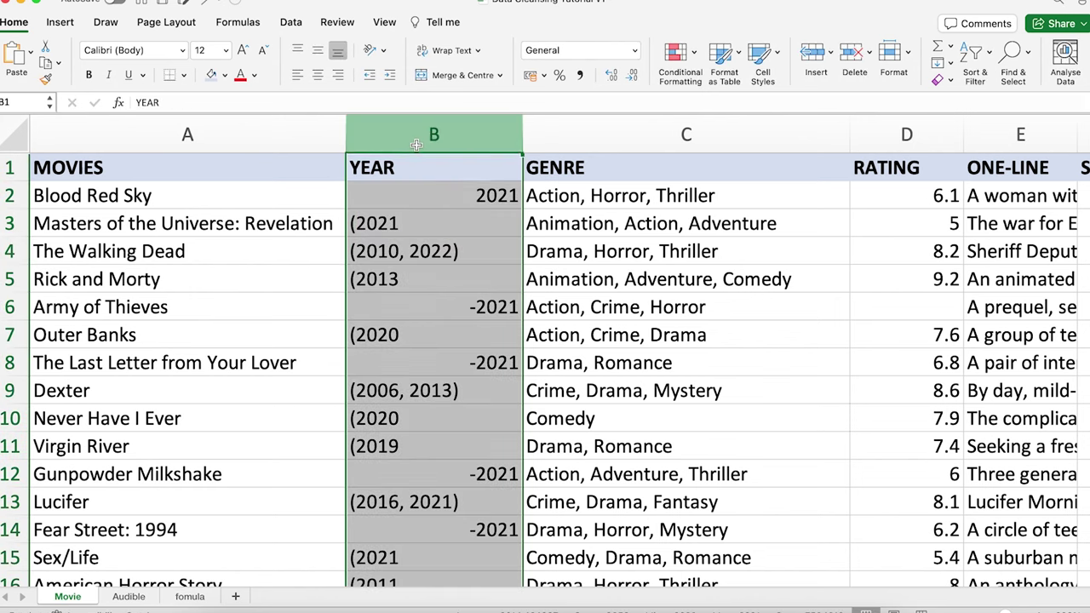
{"action": "left_click", "coordinate": [1029, 53]}
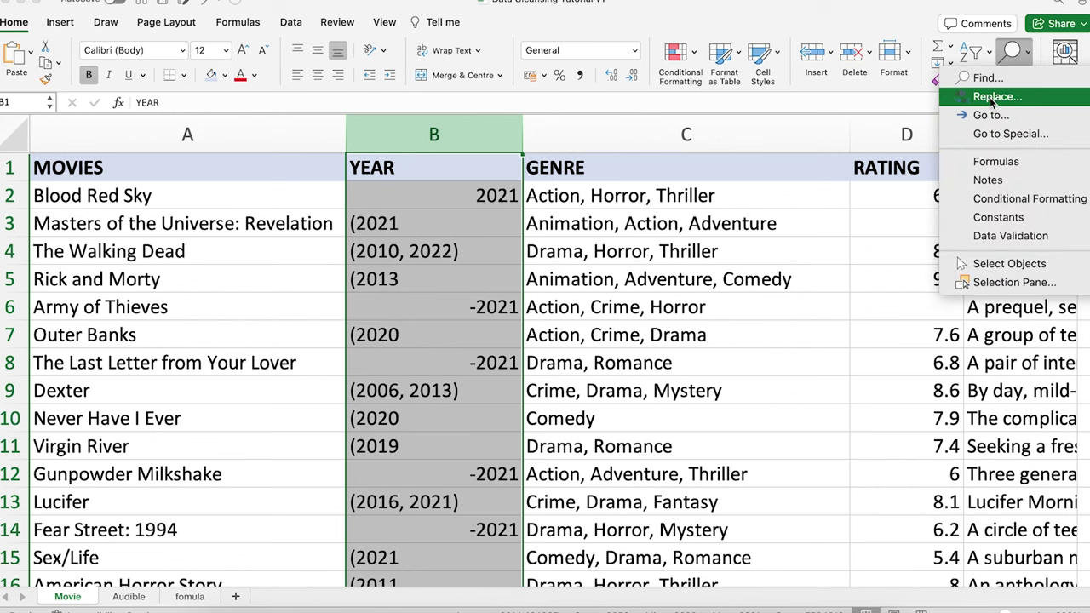
{"action": "left_click", "coordinate": [998, 97]}
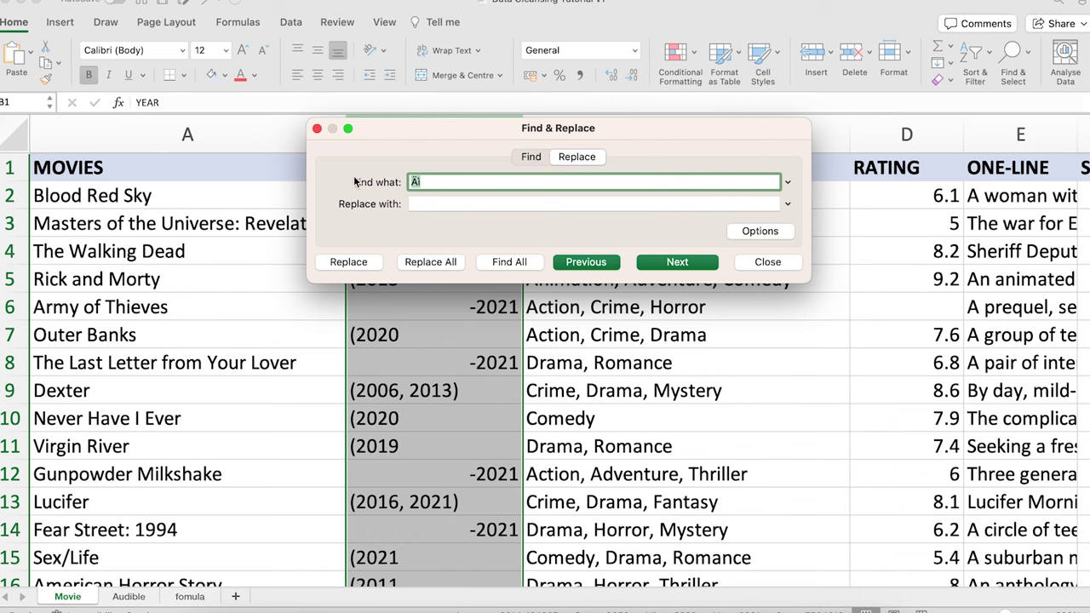
{"action": "type", "text": "("}
{"action": "left_click", "coordinate": [434, 204]}
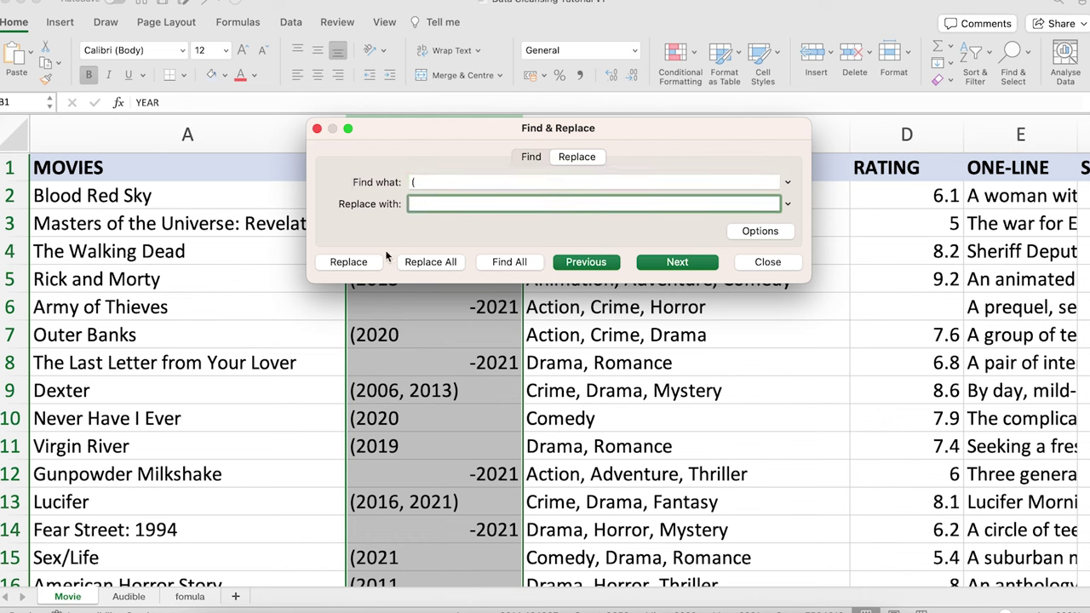
{"action": "left_click", "coordinate": [425, 262]}
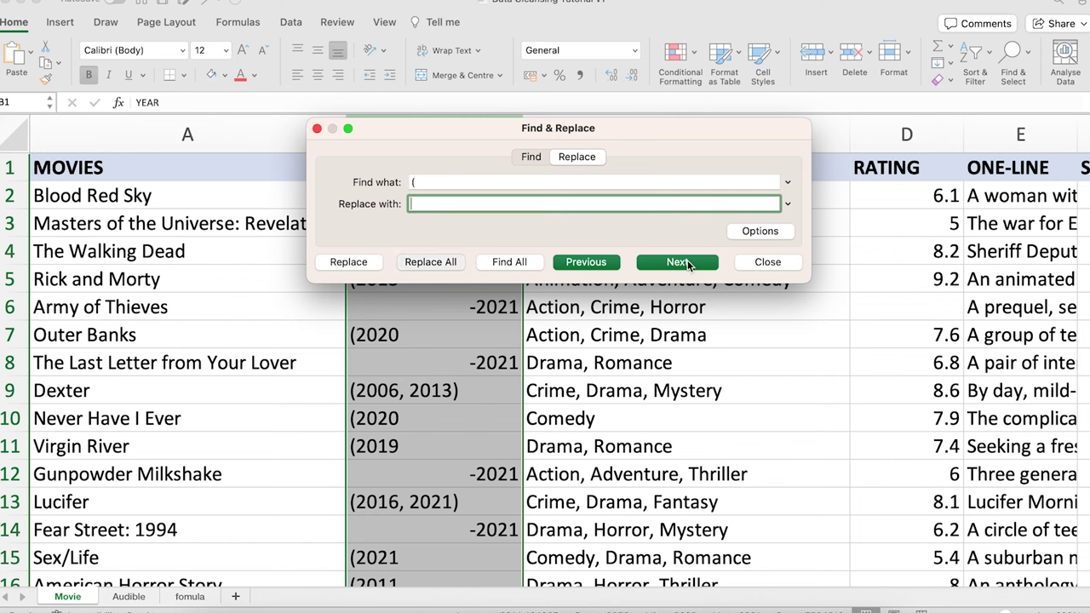
{"action": "left_click", "coordinate": [547, 248]}
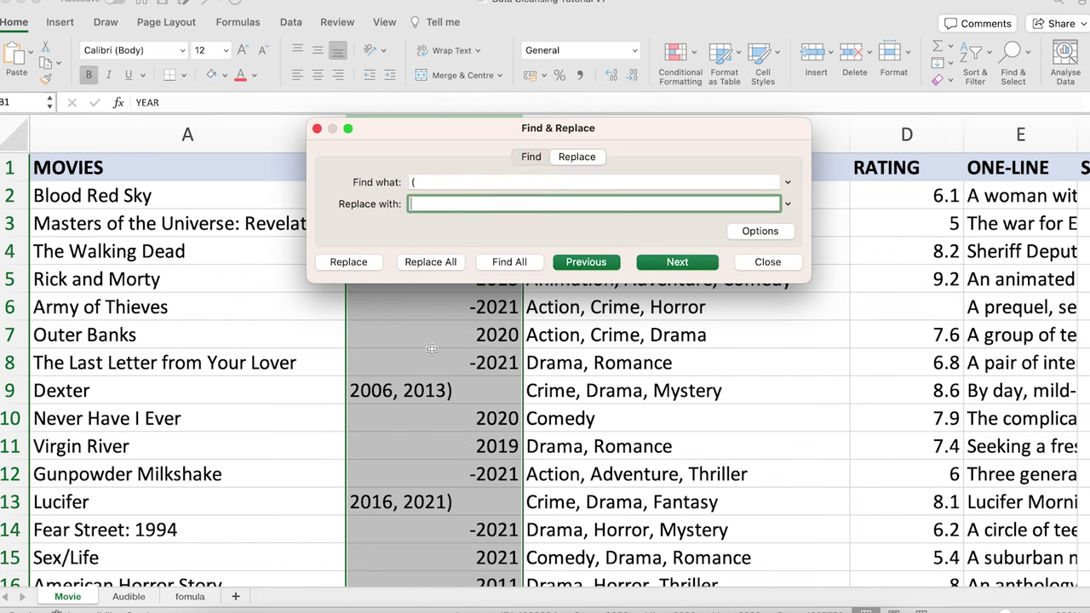
Step: Remove every closing parenthesis ")" from the YEAR column by replacing it with nothing
{"action": "left_click", "coordinate": [417, 182]}
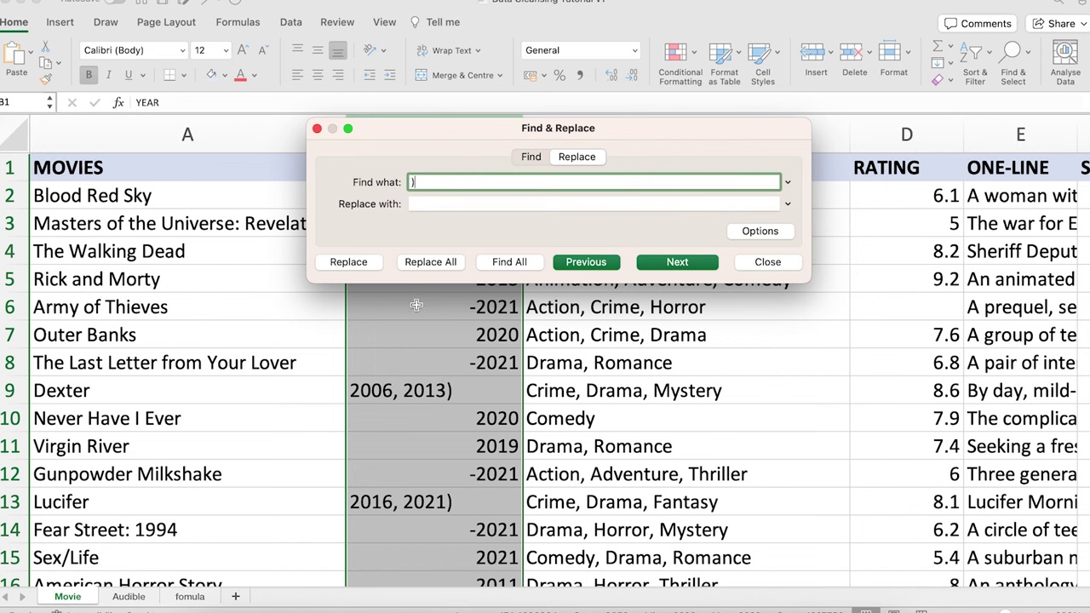
{"action": "left_click", "coordinate": [441, 264]}
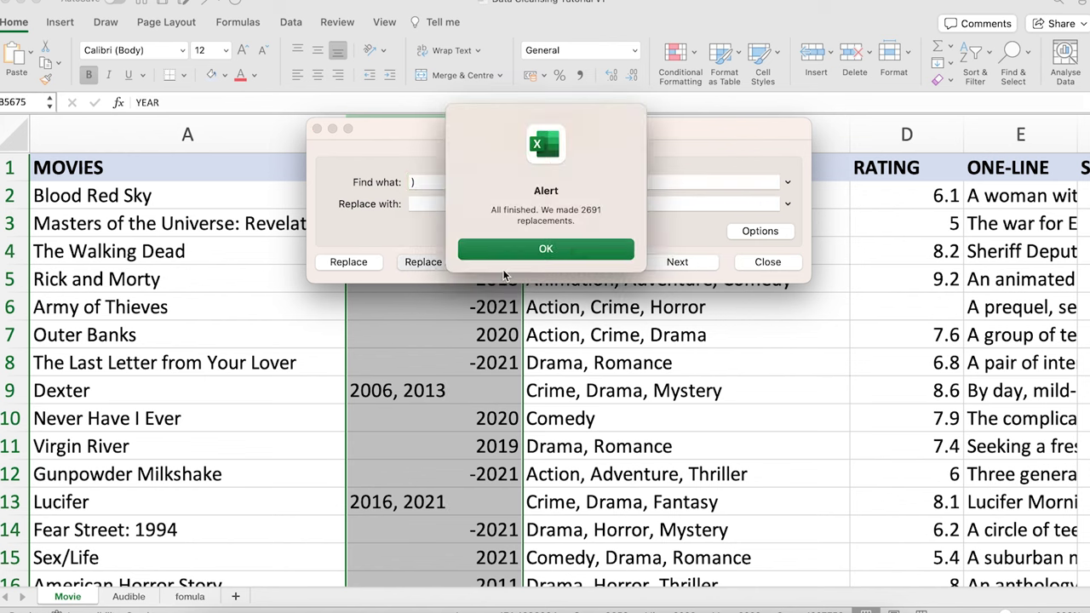
{"action": "left_click", "coordinate": [569, 244]}
{"action": "left_click", "coordinate": [771, 264]}
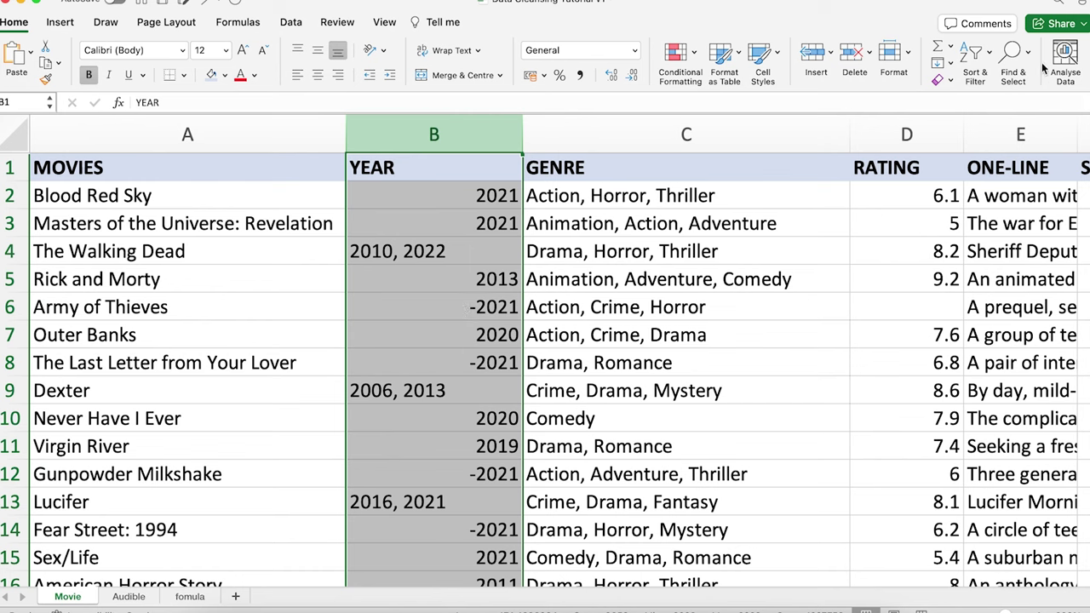
Step: Remove every minus sign "-" from the YEAR column by replacing it with nothing
{"action": "left_click", "coordinate": [1011, 53]}
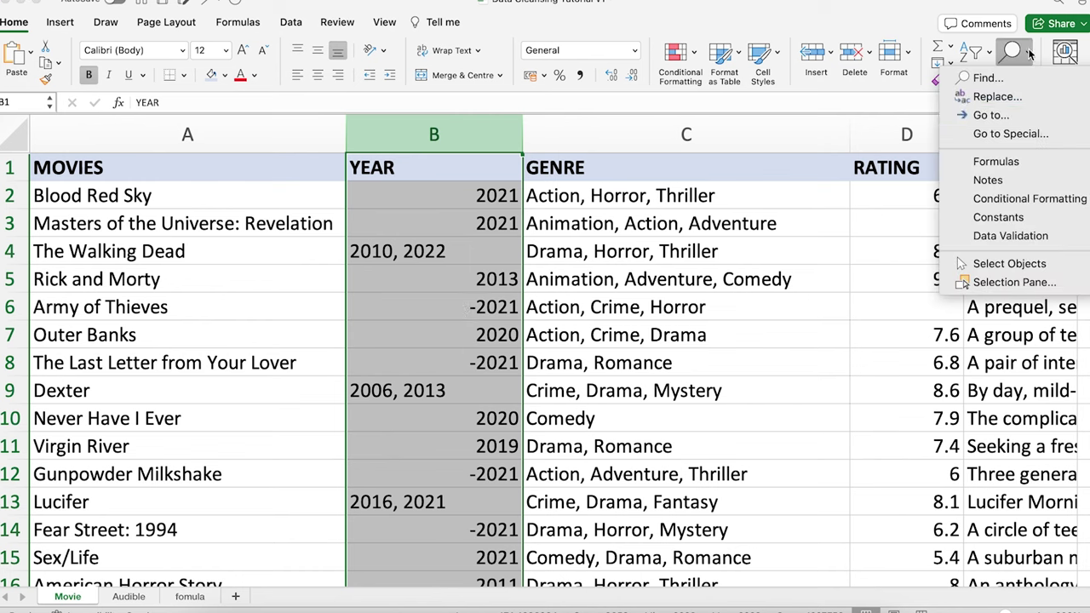
{"action": "left_click", "coordinate": [998, 97]}
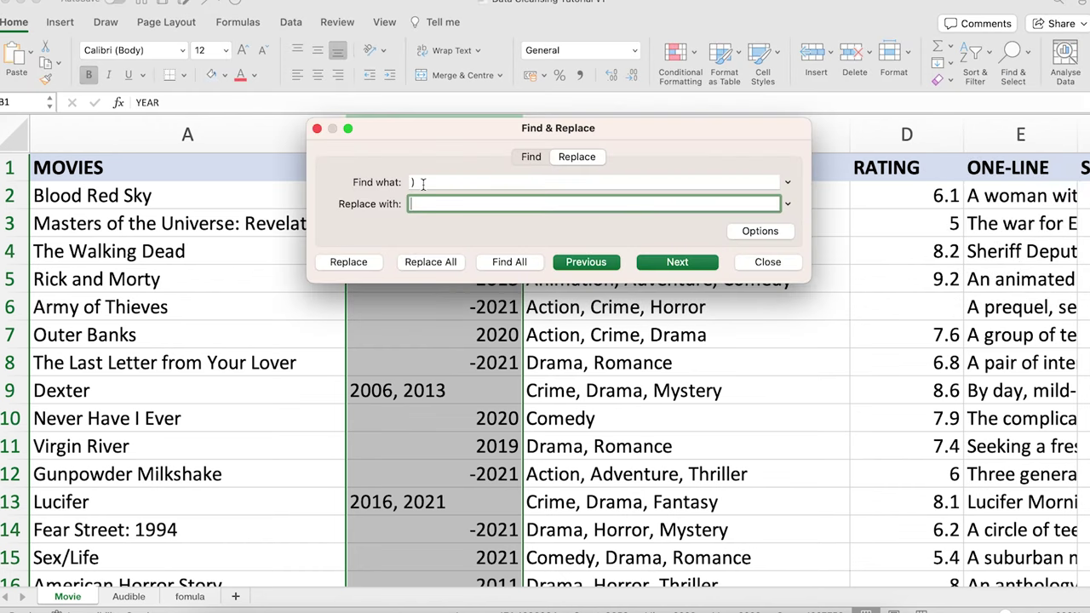
{"action": "left_click", "coordinate": [423, 184]}
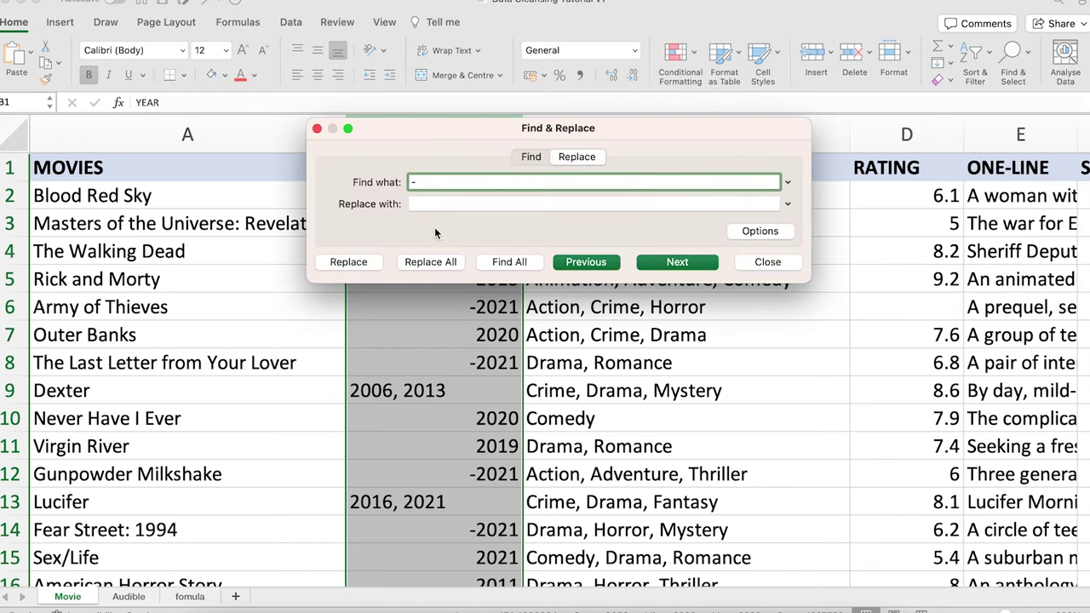
{"action": "left_click", "coordinate": [439, 262]}
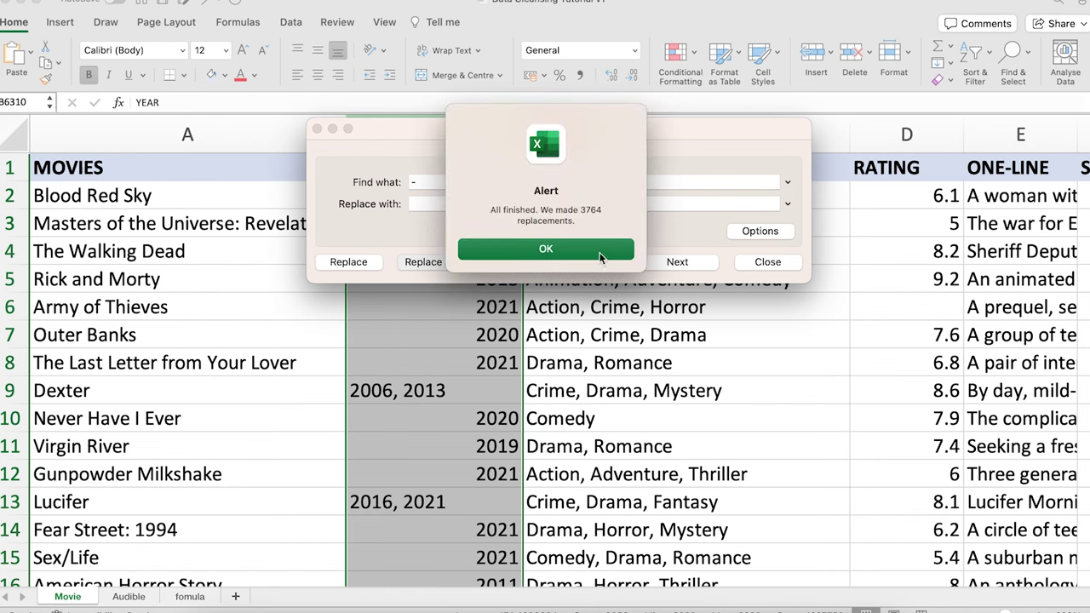
{"action": "left_click", "coordinate": [575, 246]}
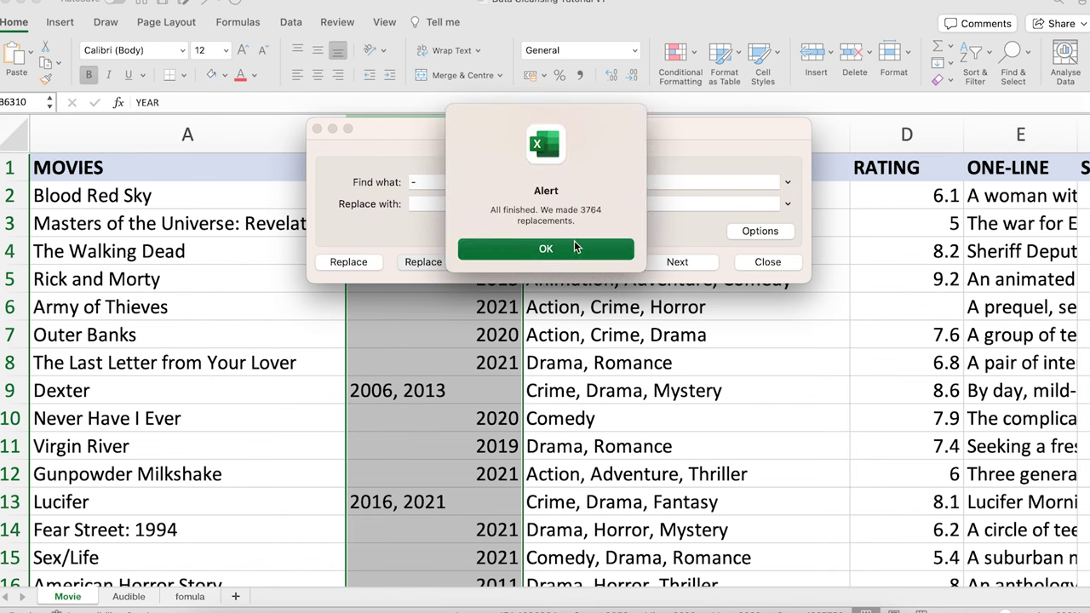
{"action": "left_click", "coordinate": [756, 263]}
{"action": "left_click", "coordinate": [409, 304]}
{"action": "left_click", "coordinate": [400, 252]}
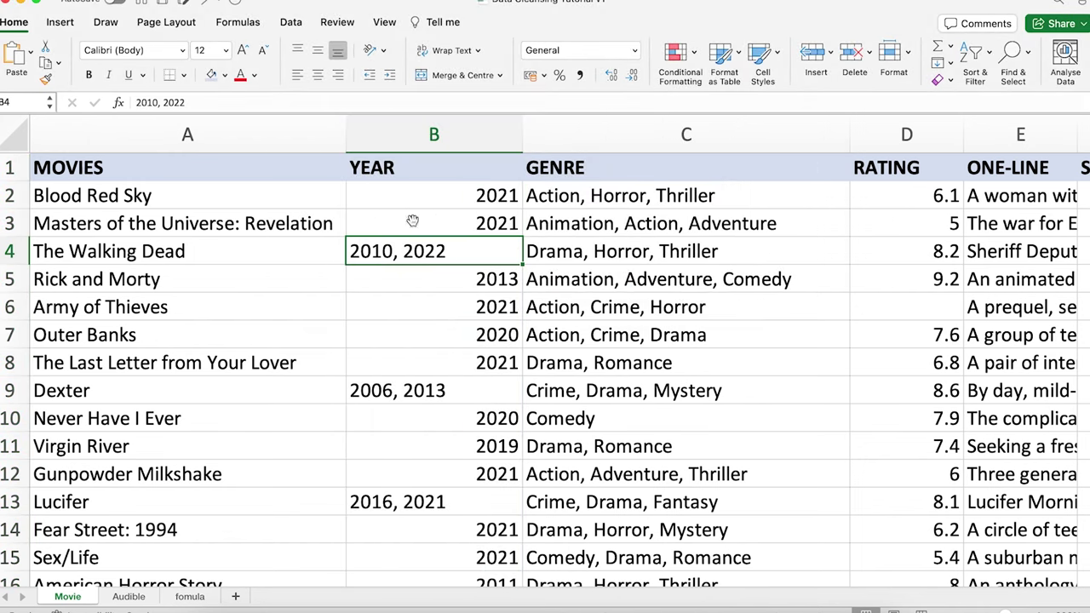
Step: Narrow the YEAR column so that it just fits the entries containing two years
{"action": "left_click_drag", "start_coordinate": [518, 125], "coordinate": [455, 122]}
{"action": "left_click", "coordinate": [455, 125]}
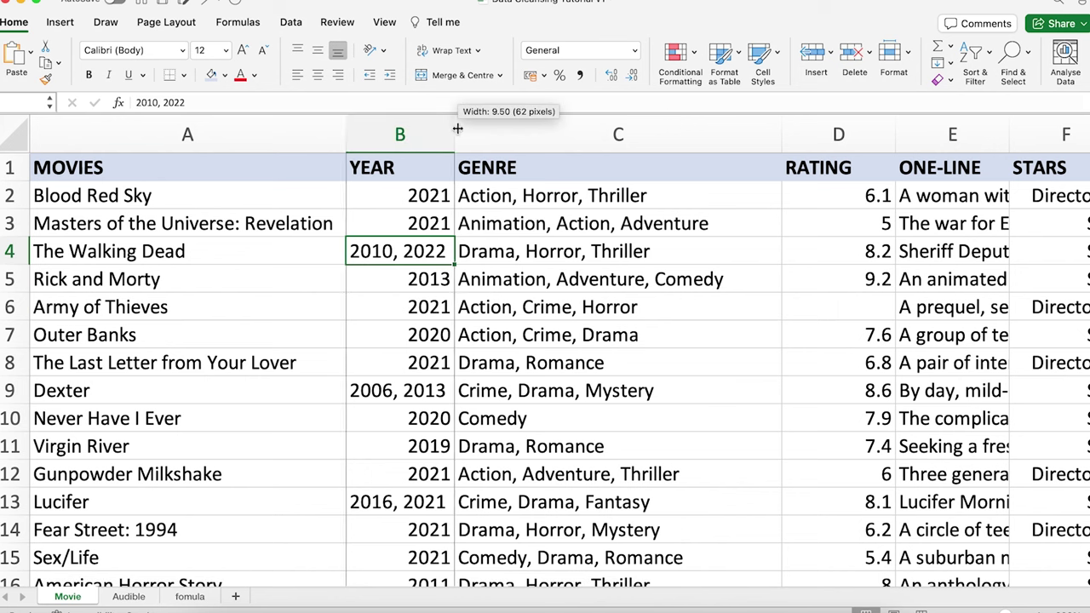
{"action": "left_click", "coordinate": [487, 222]}
{"action": "left_click_drag", "start_coordinate": [454, 135], "coordinate": [462, 134]}
{"action": "left_click", "coordinate": [380, 251]}
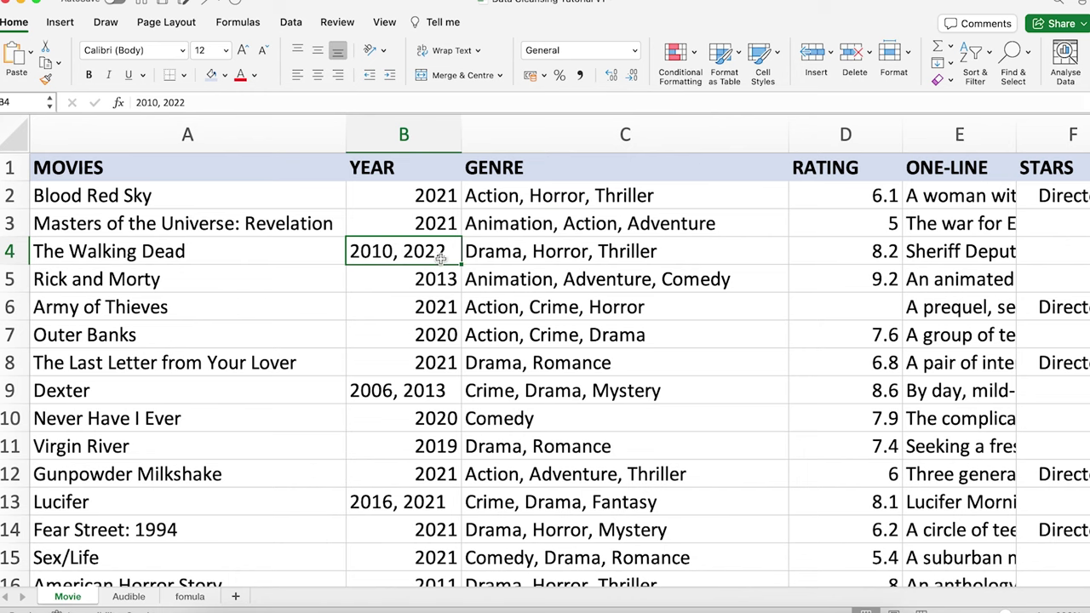
Step: Examine the YEAR column for cells that hold two comma-separated years instead of a single year
{"action": "left_click", "coordinate": [429, 187]}
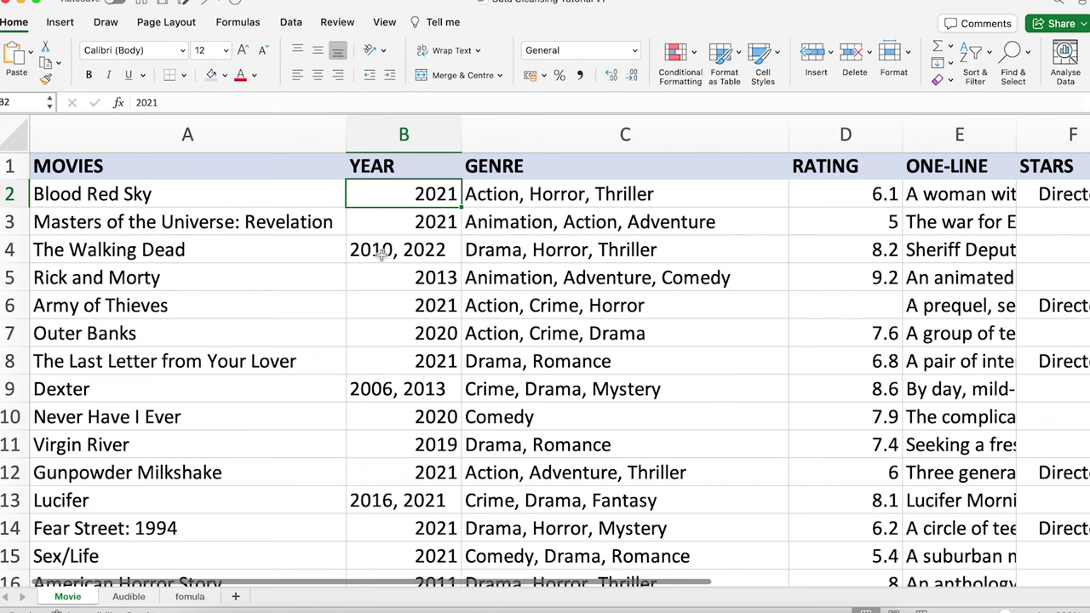
{"action": "left_click", "coordinate": [419, 305]}
{"action": "left_click", "coordinate": [407, 252]}
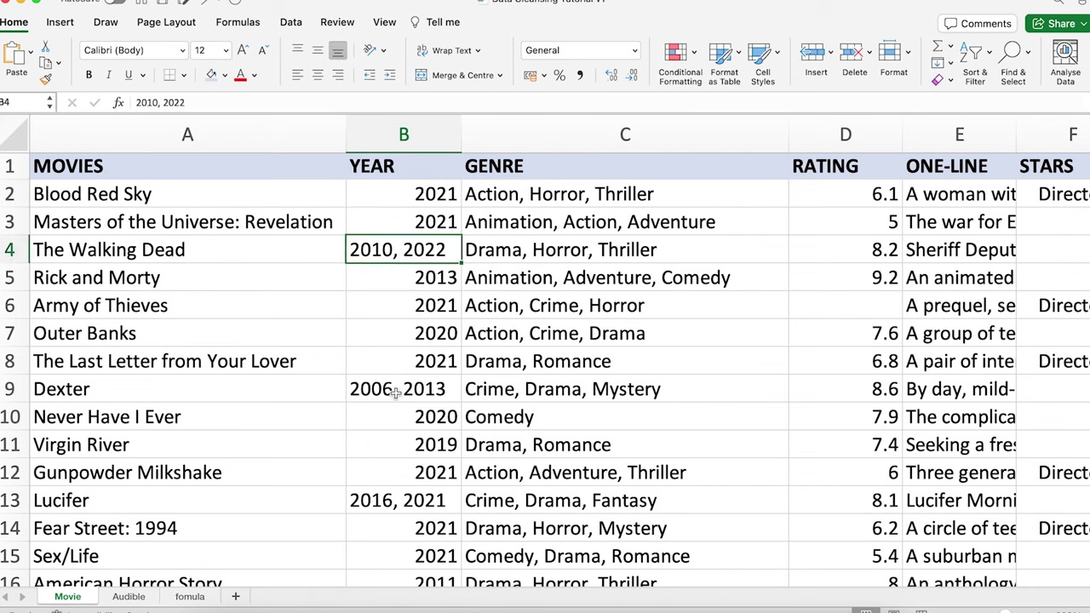
{"action": "key", "text": "Down"}
{"action": "key", "text": "Down"}
{"action": "key", "text": "Down"}
{"action": "key", "text": "Down"}
{"action": "key", "text": "Down"}
{"action": "key", "text": "Down"}
{"action": "key", "text": "Down"}
{"action": "key", "text": "Down"}
{"action": "key", "text": "Down"}
{"action": "scroll", "coordinate": [415, 451], "scroll_direction": "down", "scroll_amount": 2}
{"action": "scroll", "coordinate": [414, 427], "scroll_direction": "down", "scroll_amount": 2}
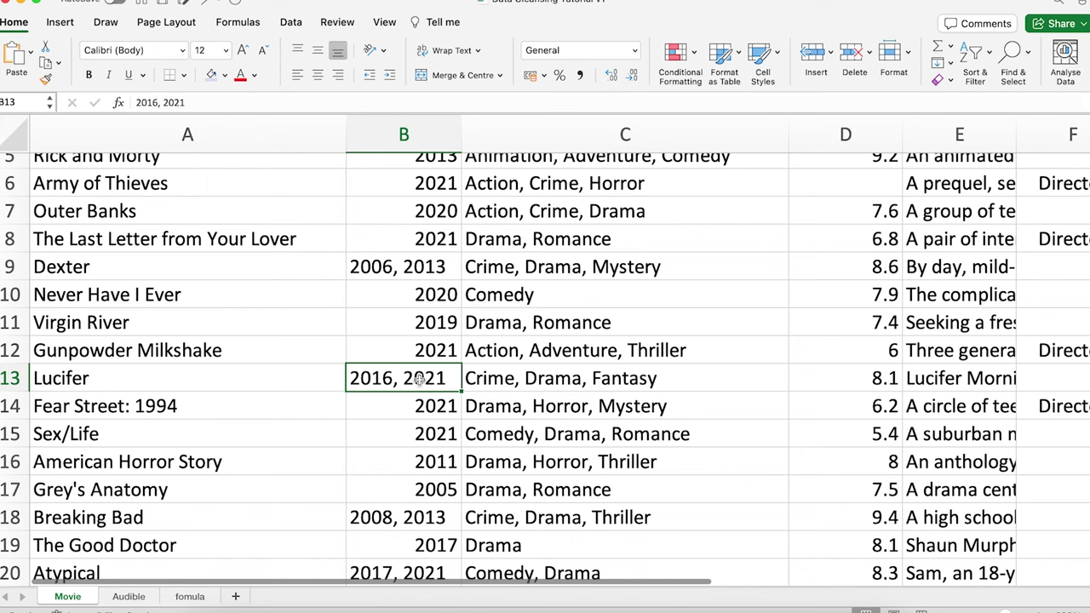
{"action": "scroll", "coordinate": [406, 295], "scroll_direction": "up", "scroll_amount": 3}
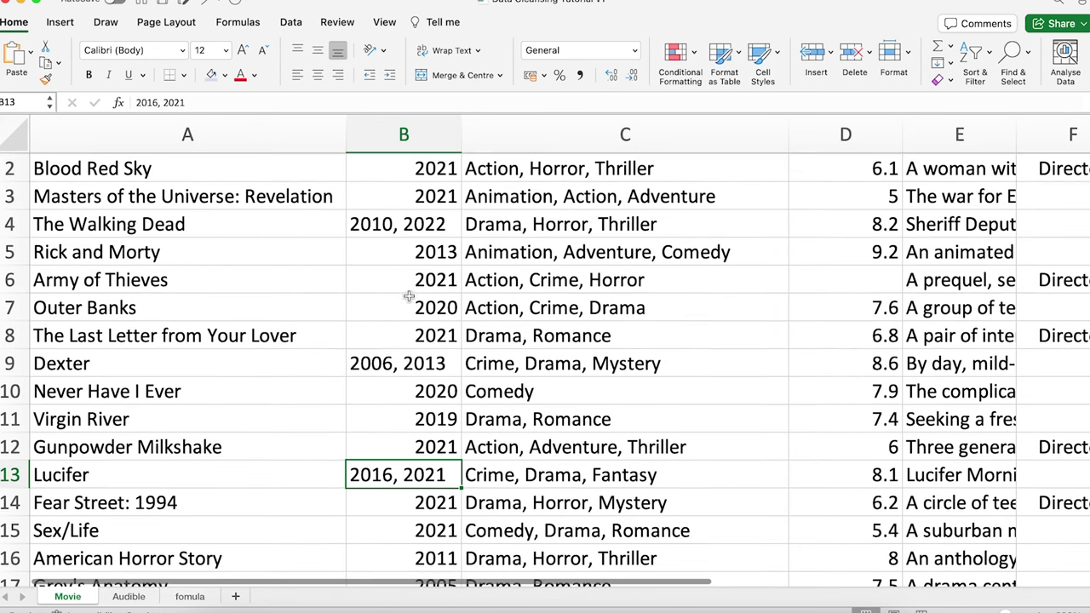
{"action": "scroll", "coordinate": [524, 217], "scroll_direction": "up", "scroll_amount": 1}
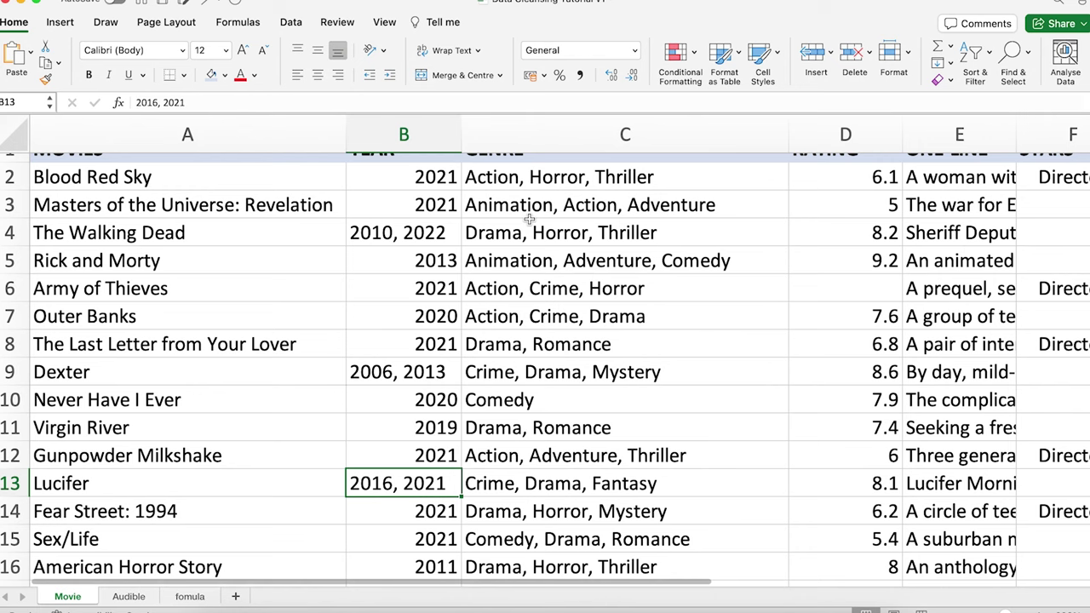
{"action": "scroll", "coordinate": [513, 211], "scroll_direction": "up", "scroll_amount": 1}
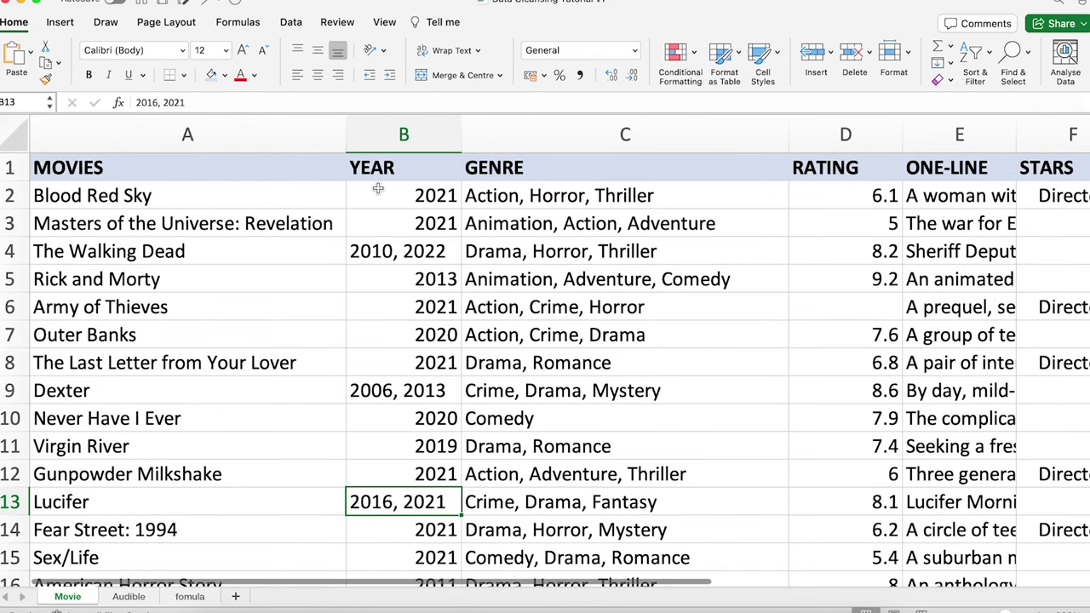
{"action": "key", "text": "ctrl+space"}
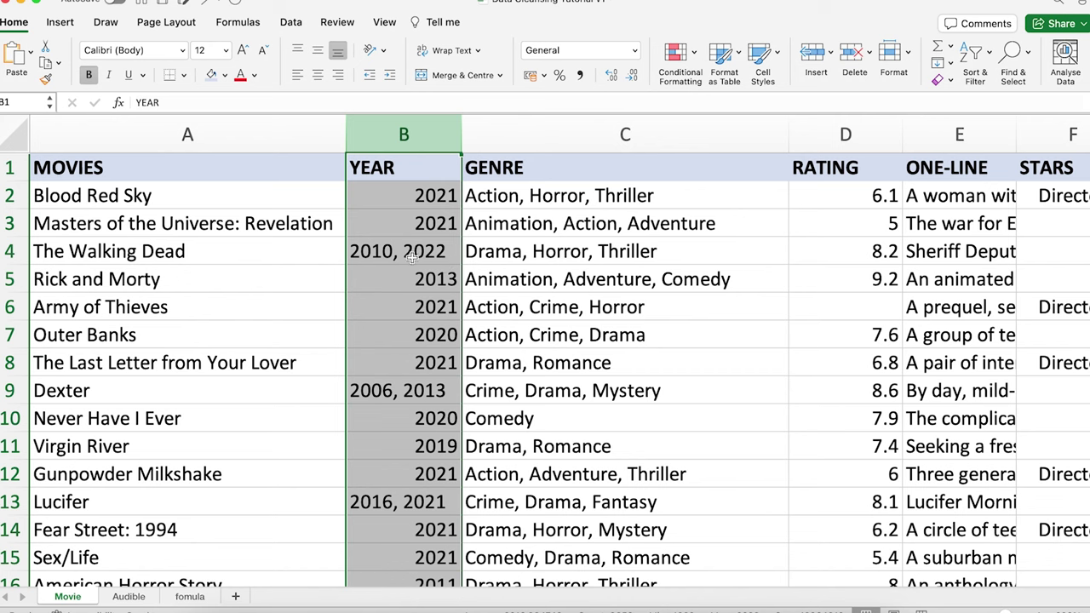
{"action": "left_click", "coordinate": [415, 249]}
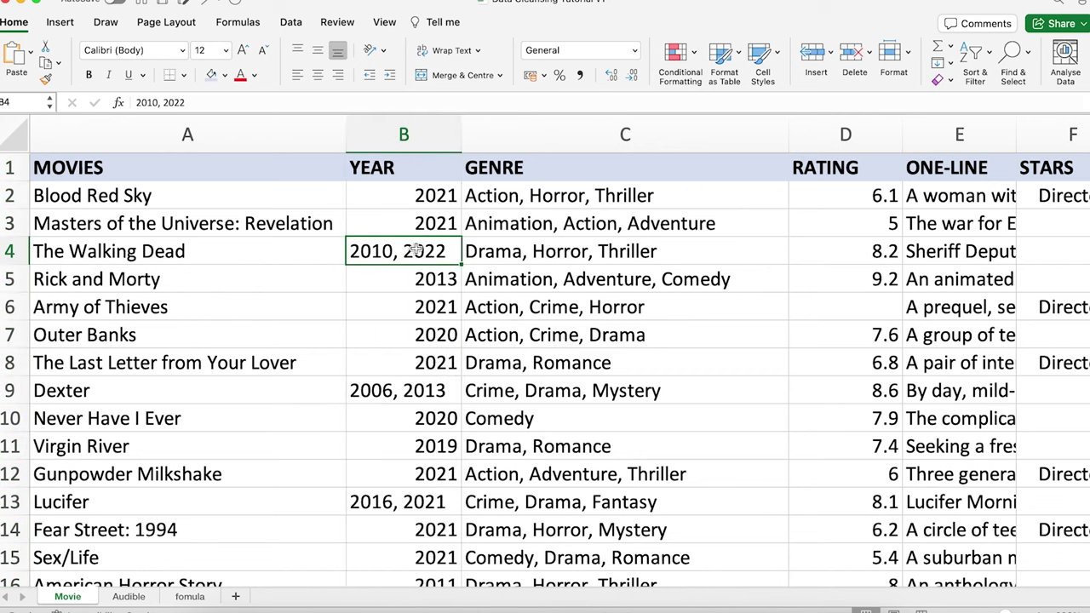
{"action": "left_click", "coordinate": [415, 191]}
{"action": "left_click", "coordinate": [401, 168]}
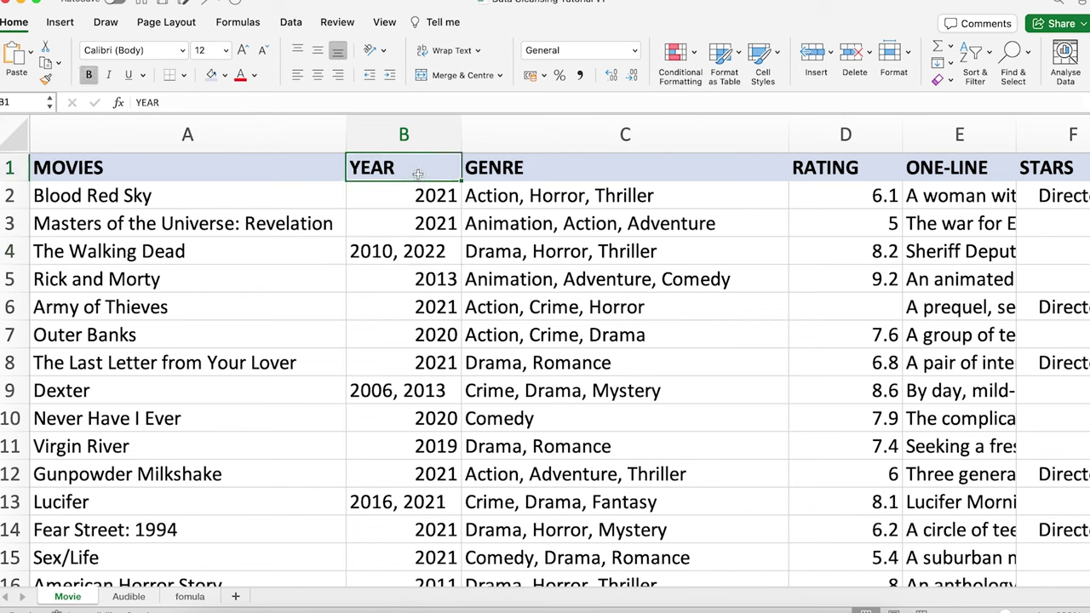
{"action": "left_click", "coordinate": [431, 148]}
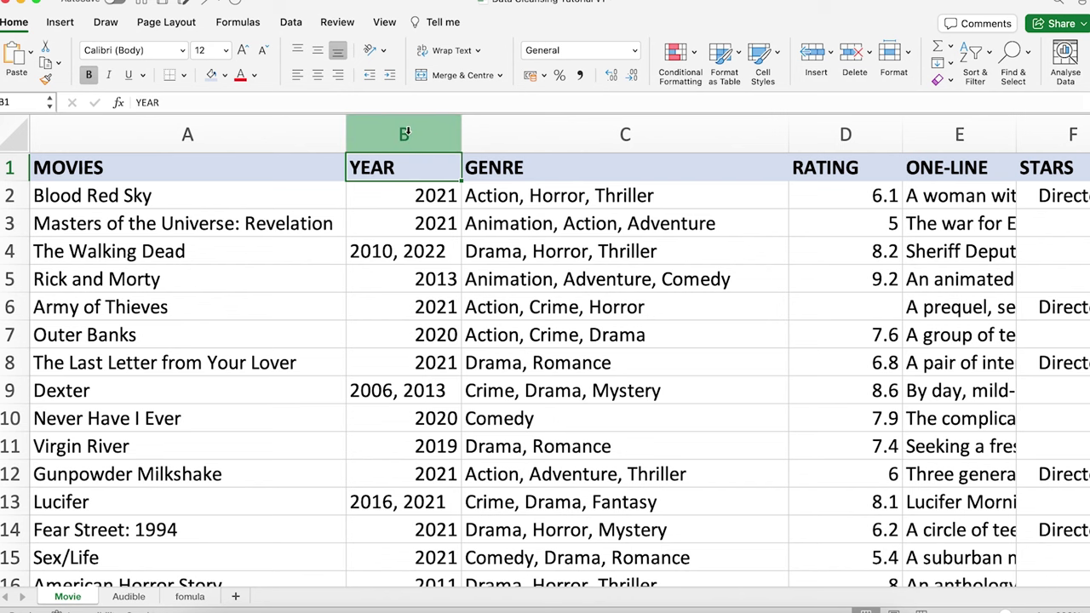
Step: Insert two blank columns between the YEAR and GENRE columns
{"action": "left_click", "coordinate": [503, 126]}
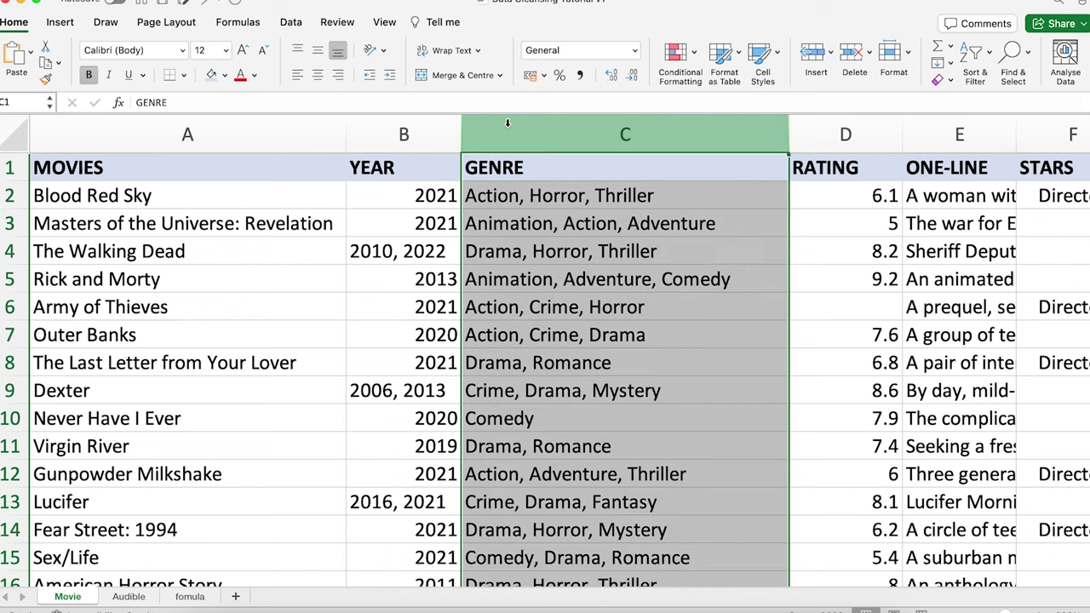
{"action": "right_click", "coordinate": [506, 123]}
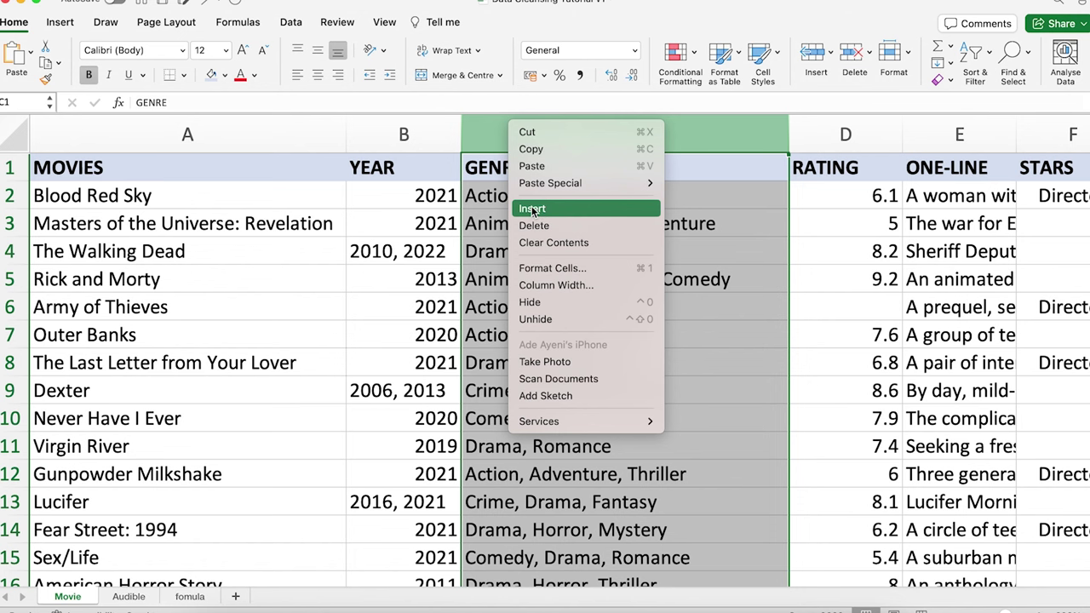
{"action": "left_click", "coordinate": [533, 210]}
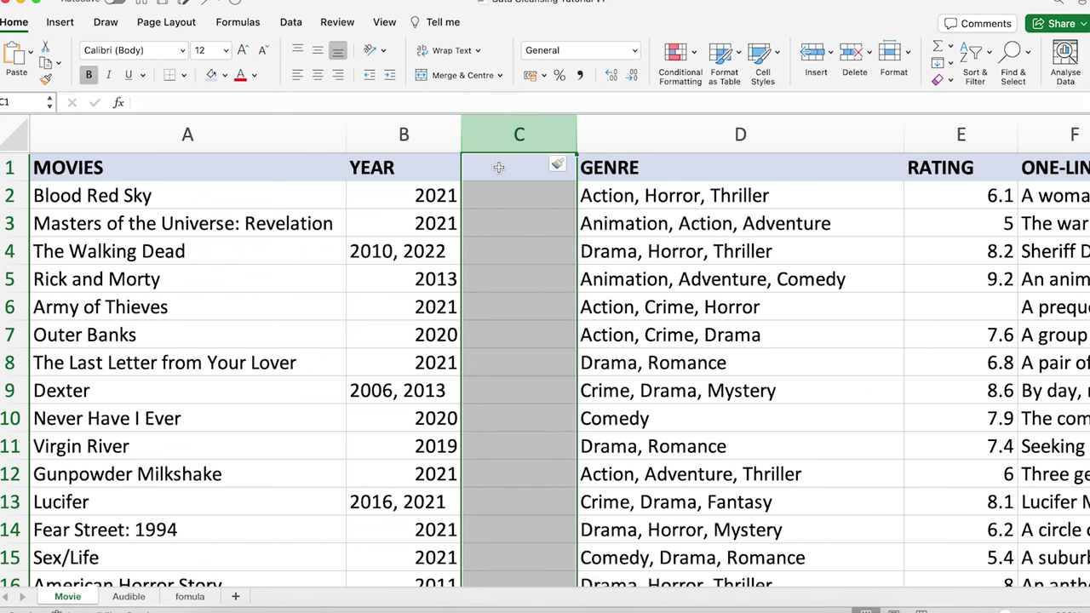
{"action": "right_click", "coordinate": [512, 143]}
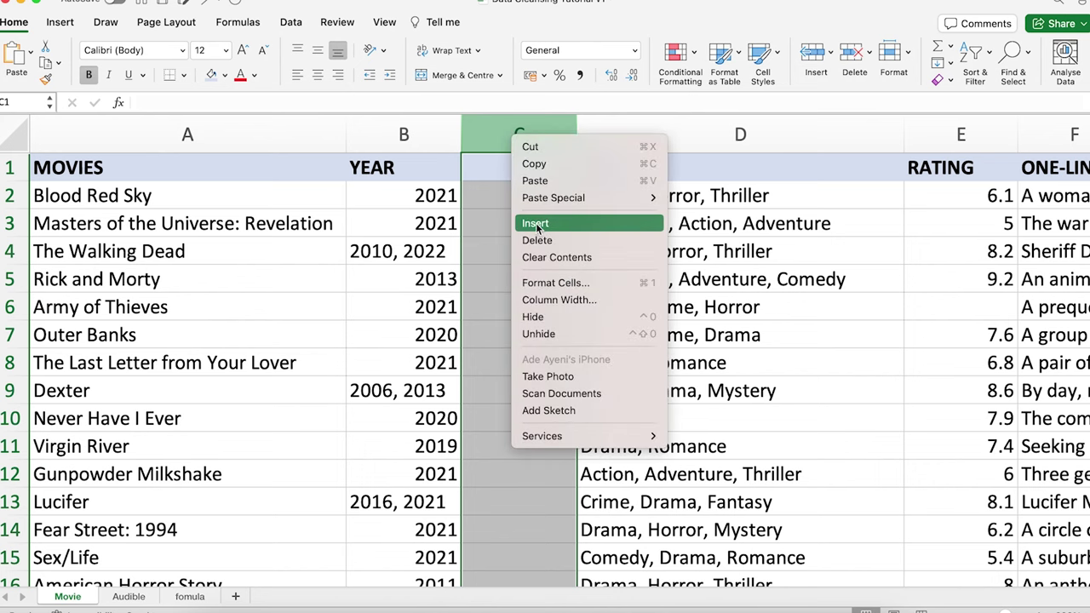
{"action": "left_click", "coordinate": [533, 223]}
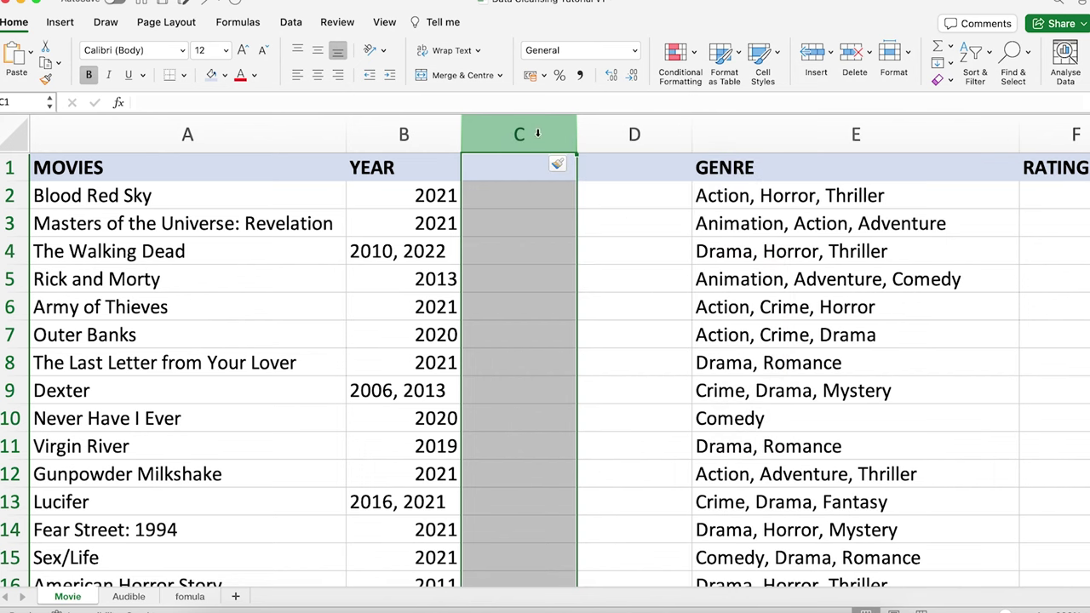
{"action": "left_click_drag", "start_coordinate": [634, 135], "coordinate": [511, 134]}
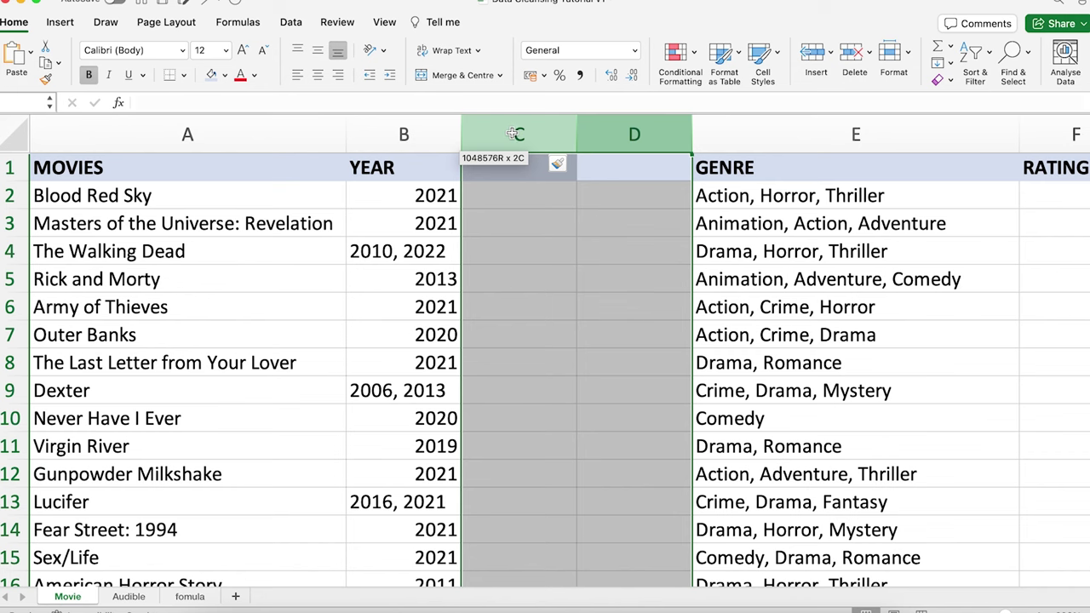
{"action": "left_click", "coordinate": [733, 177]}
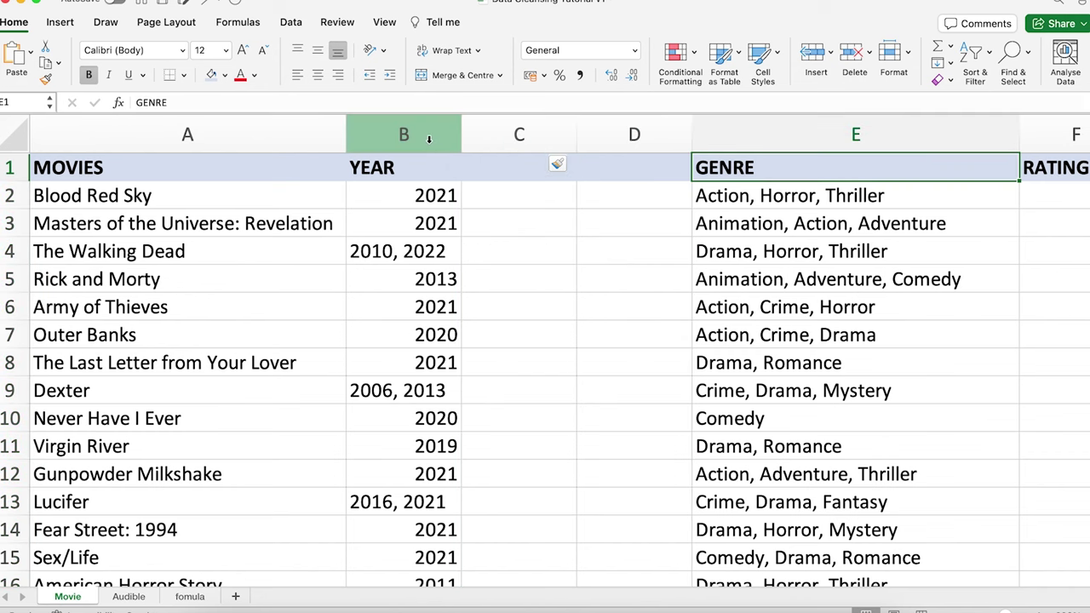
Step: Try to split the YEAR column with Text to Columns as delimited data, using tab and comma as delimiters
{"action": "left_click", "coordinate": [413, 123]}
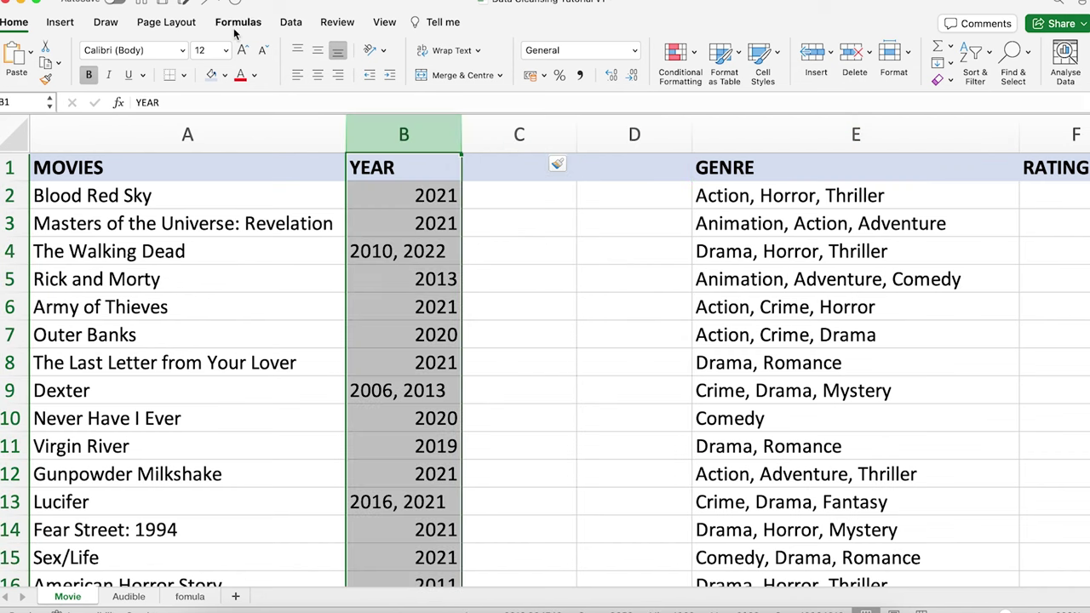
{"action": "left_click", "coordinate": [291, 23]}
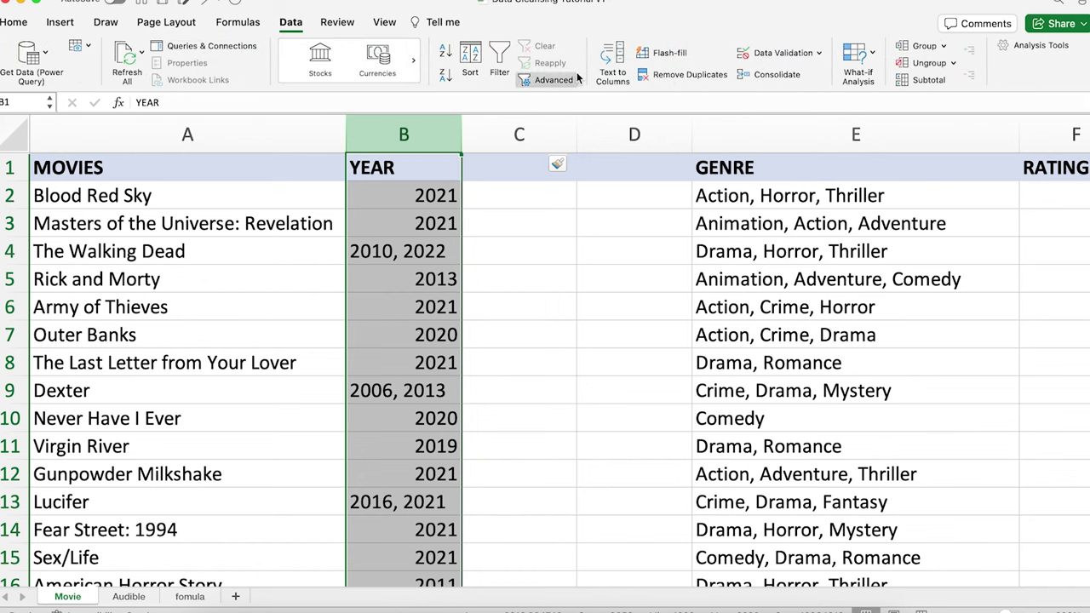
{"action": "left_click", "coordinate": [613, 54]}
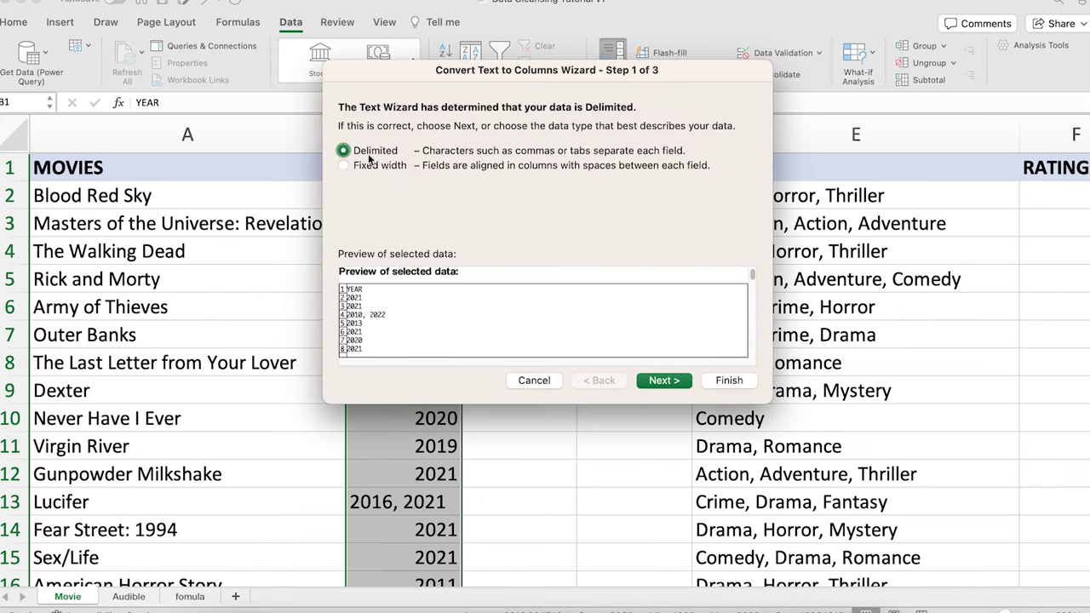
{"action": "left_click", "coordinate": [663, 381]}
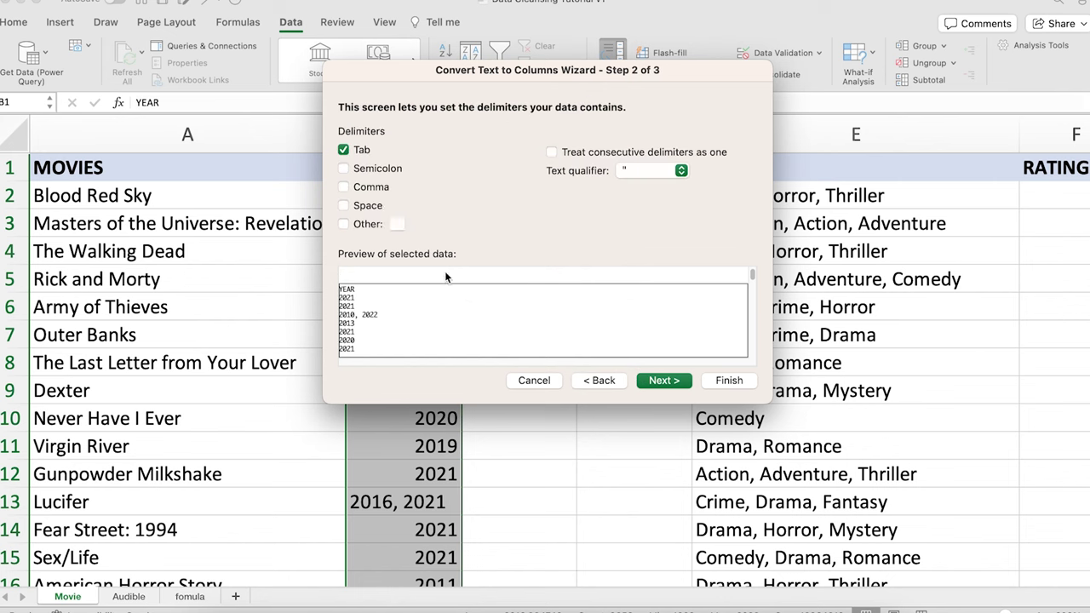
{"action": "left_click", "coordinate": [344, 187]}
{"action": "left_click", "coordinate": [664, 384]}
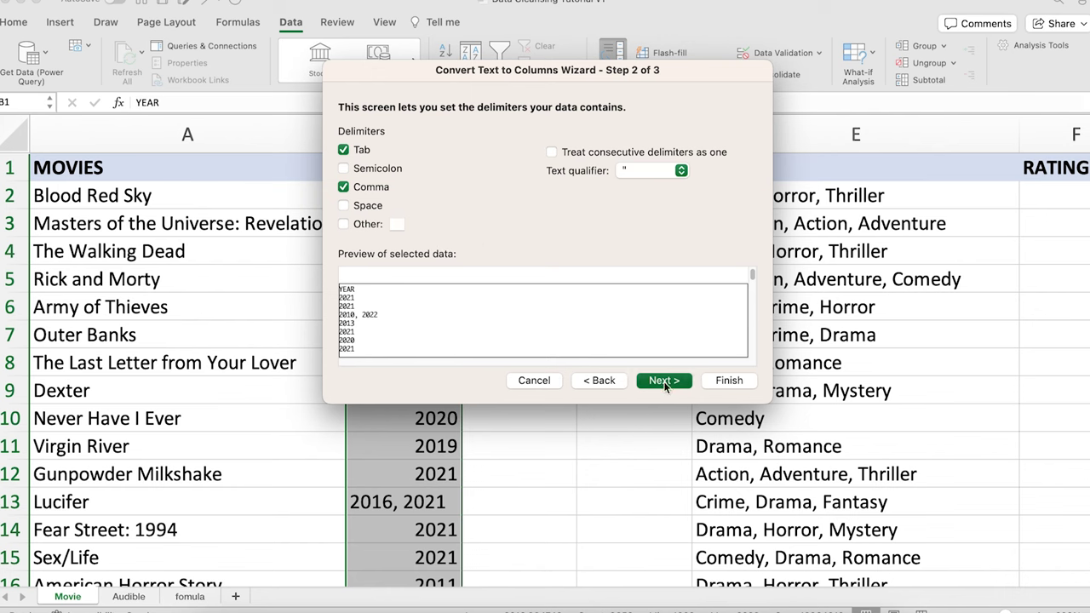
{"action": "left_click", "coordinate": [730, 382]}
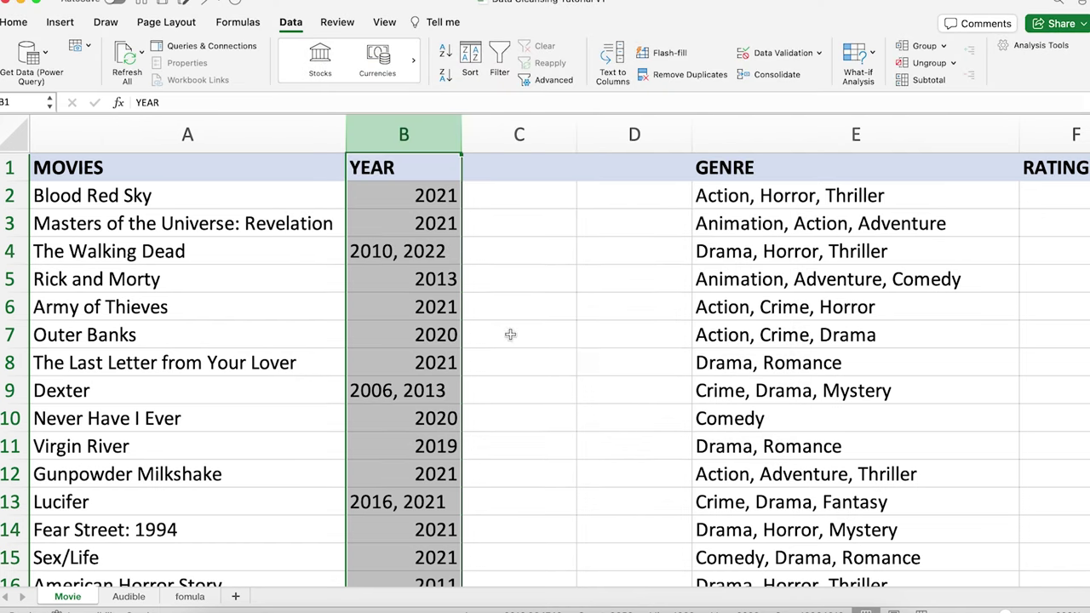
Step: Copy the comma separator from between the two years in cell B4 and select the whole YEAR column
{"action": "left_click", "coordinate": [402, 252]}
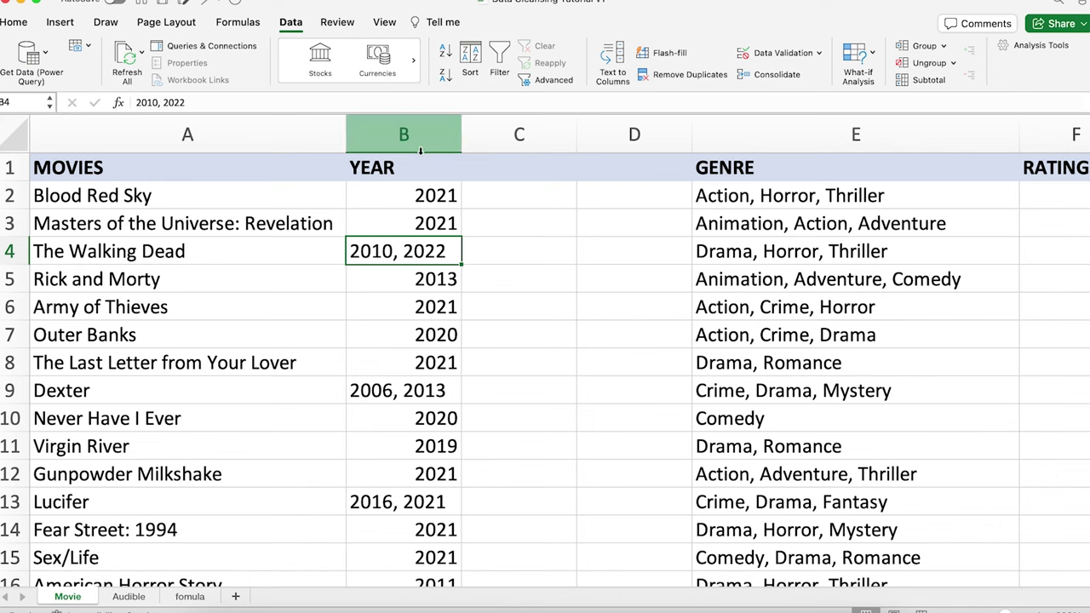
{"action": "double_click", "coordinate": [399, 256]}
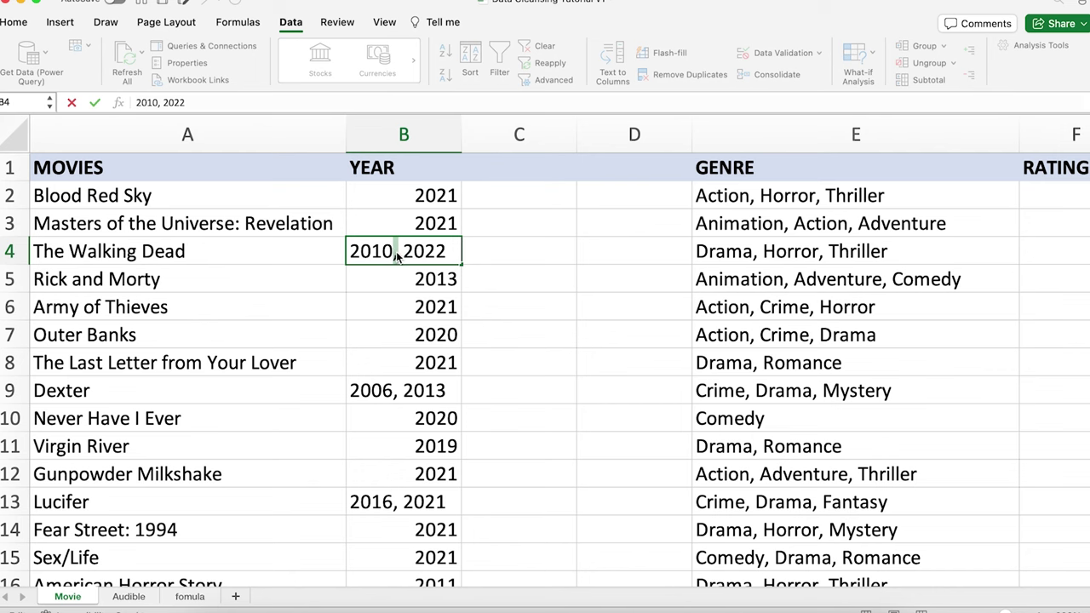
{"action": "right_click", "coordinate": [397, 257]}
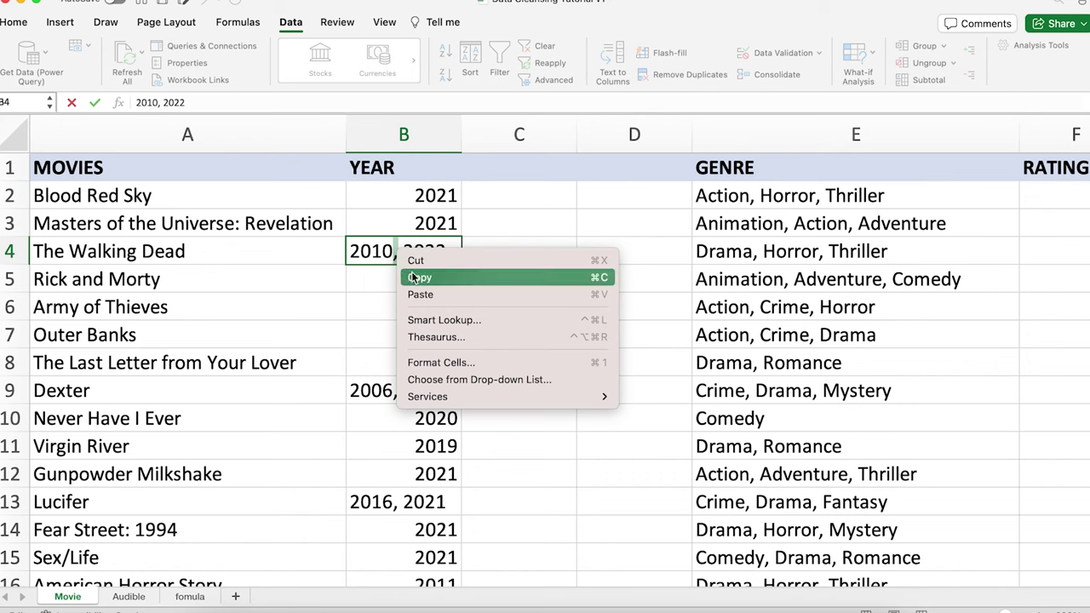
{"action": "left_click", "coordinate": [417, 279]}
{"action": "left_click", "coordinate": [434, 206]}
{"action": "left_click", "coordinate": [411, 136]}
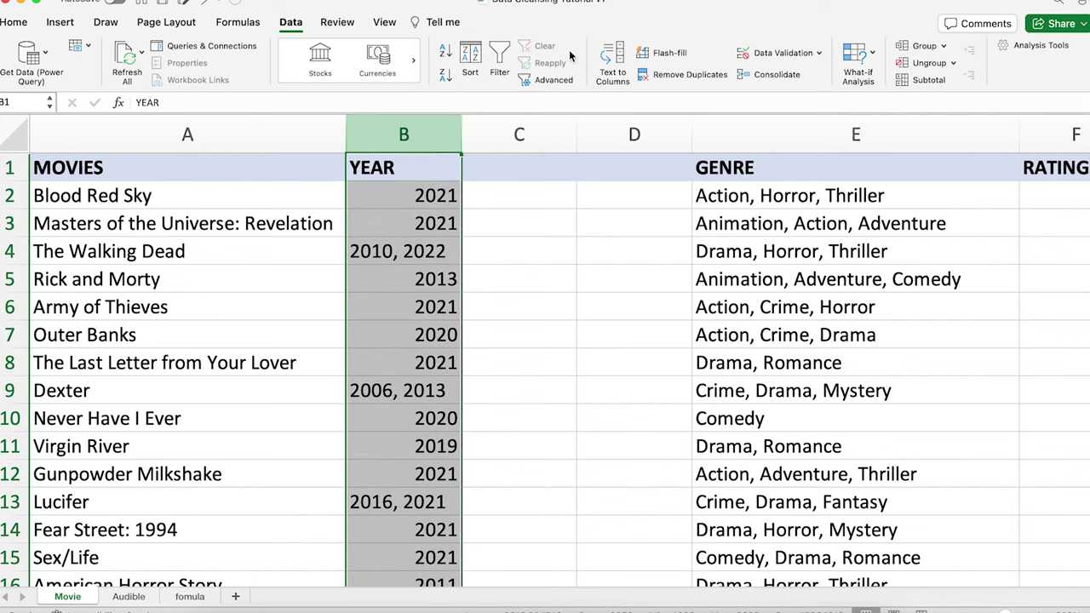
Step: Split the YEAR column with Text to Columns, using tab and the copied comma as a custom delimiter, General format, replacing existing data
{"action": "left_click", "coordinate": [612, 60]}
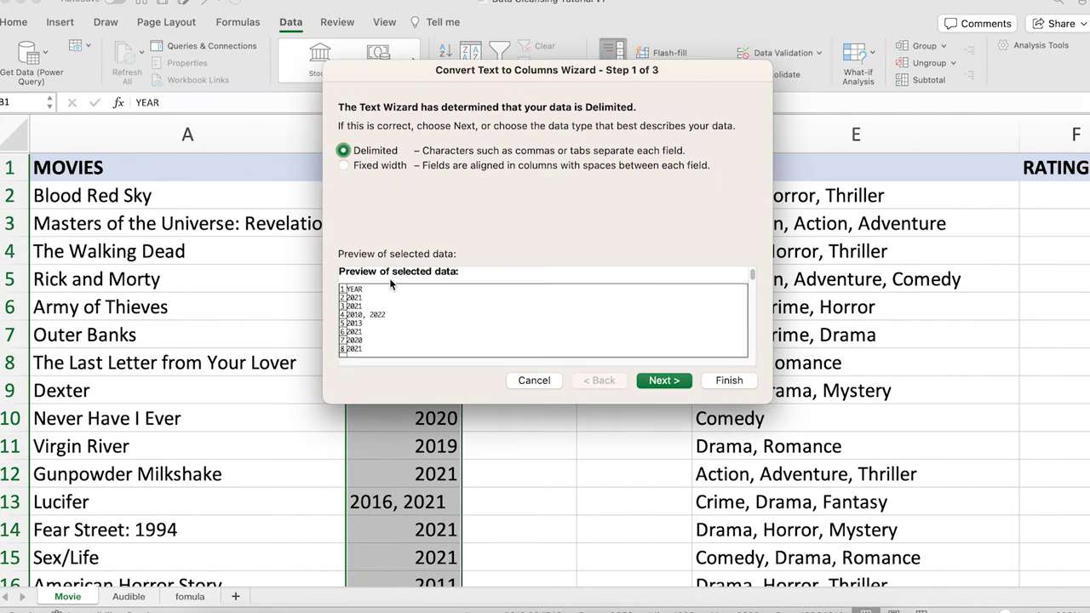
{"action": "left_click", "coordinate": [664, 380]}
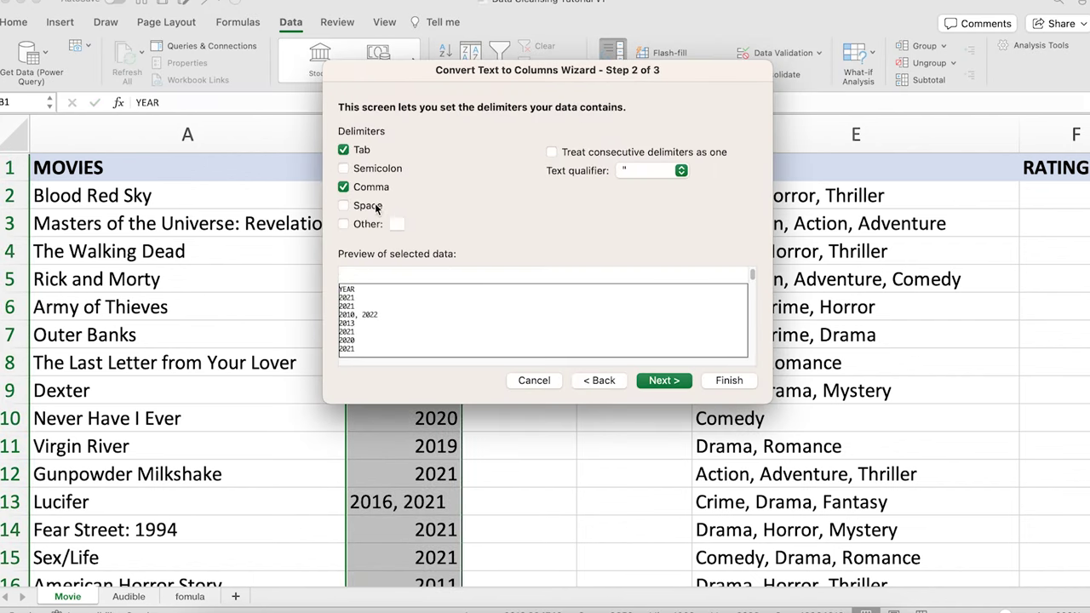
{"action": "left_click", "coordinate": [344, 187]}
{"action": "right_click", "coordinate": [398, 225]}
{"action": "left_click", "coordinate": [437, 268]}
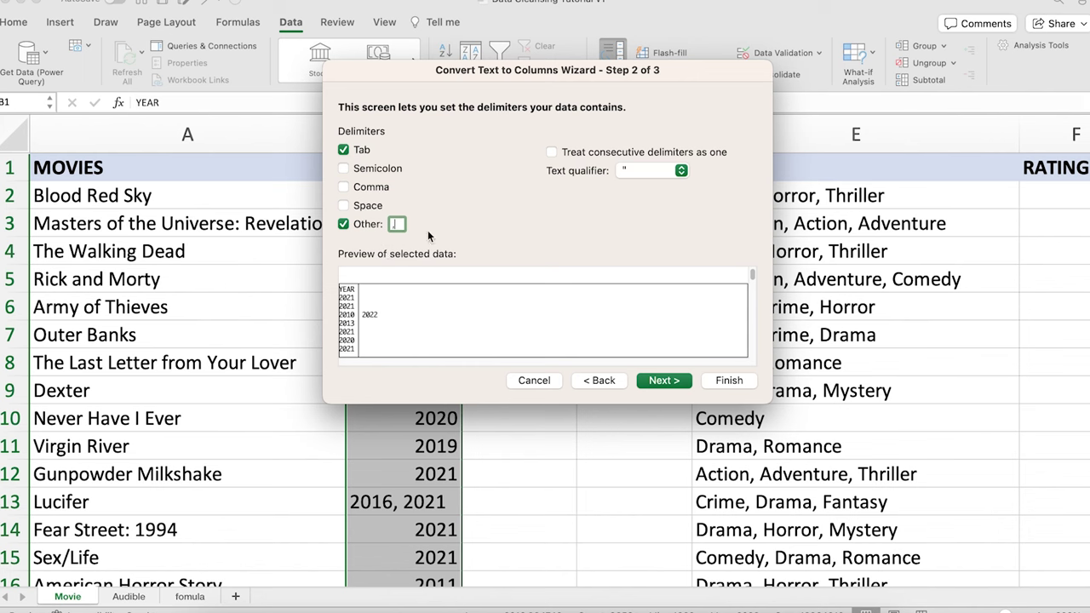
{"action": "left_click", "coordinate": [670, 380]}
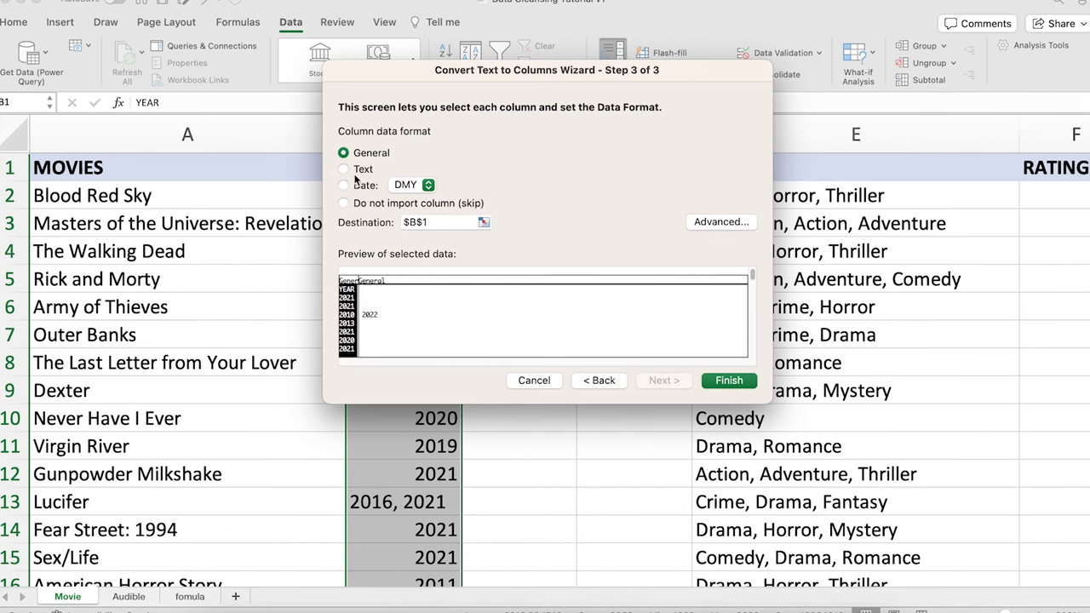
{"action": "left_click", "coordinate": [729, 381]}
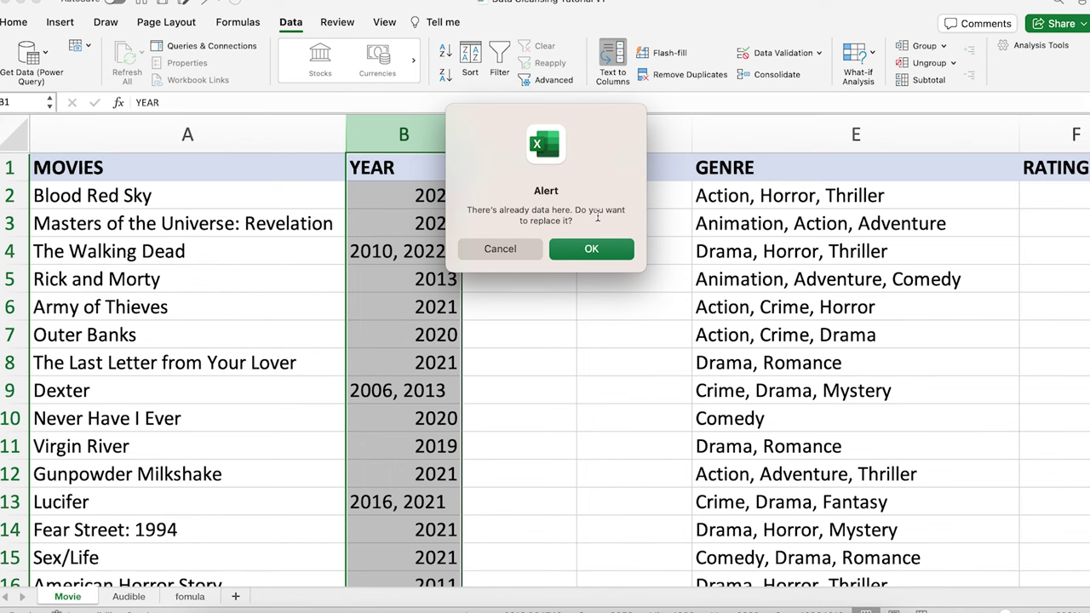
{"action": "left_click", "coordinate": [587, 251]}
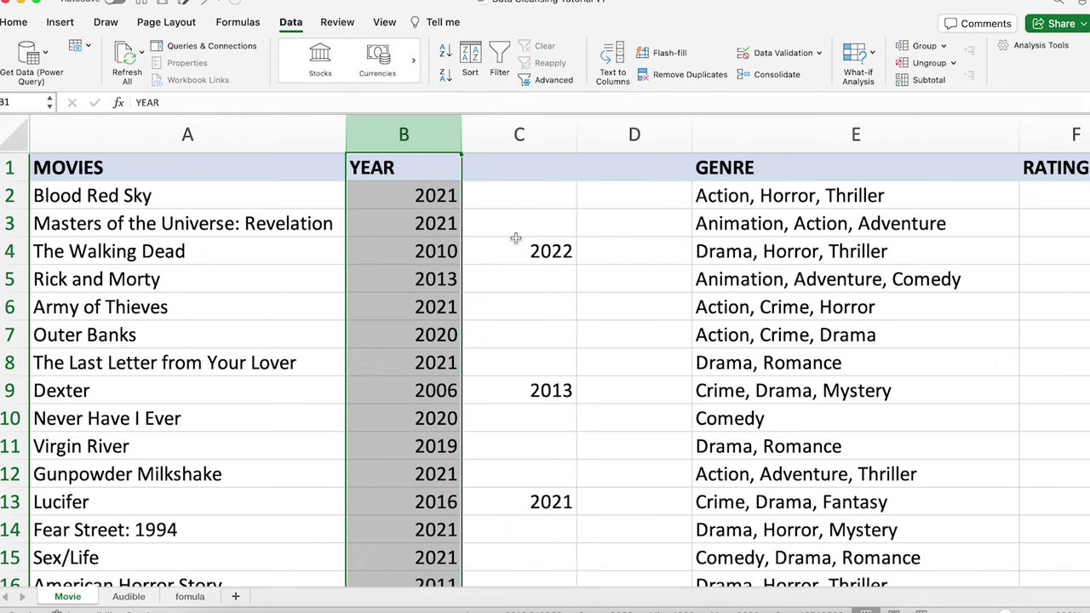
Step: Check the second years split into column C against the years in column B
{"action": "left_click", "coordinate": [515, 240]}
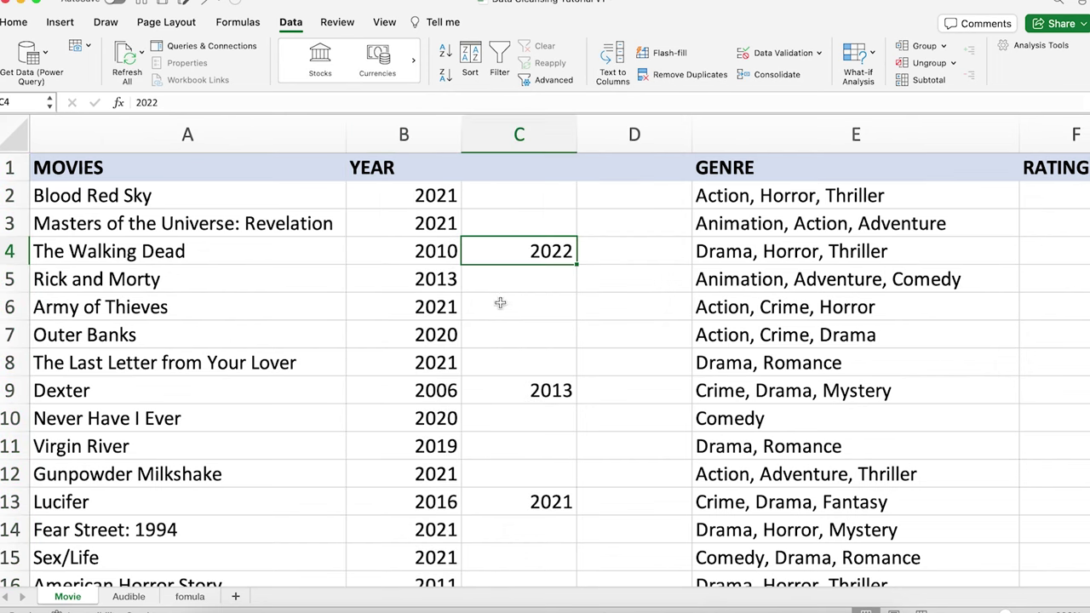
{"action": "left_click", "coordinate": [430, 166]}
{"action": "left_click", "coordinate": [536, 249]}
{"action": "left_click", "coordinate": [555, 501]}
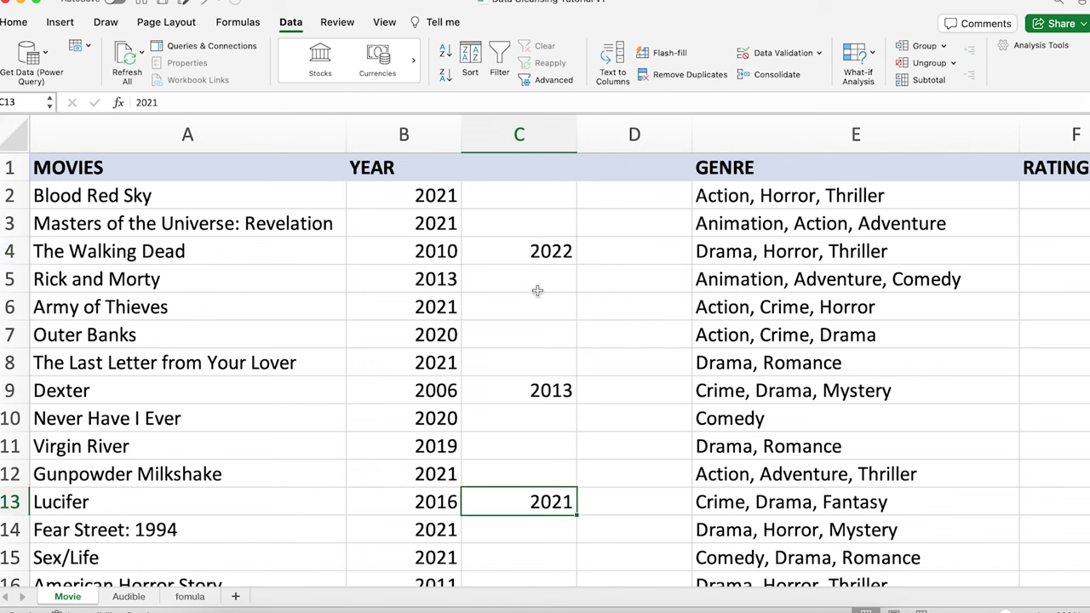
{"action": "left_click", "coordinate": [564, 388]}
Step: Rename the header in cell B1 to "Year of first release"
{"action": "double_click", "coordinate": [406, 166]}
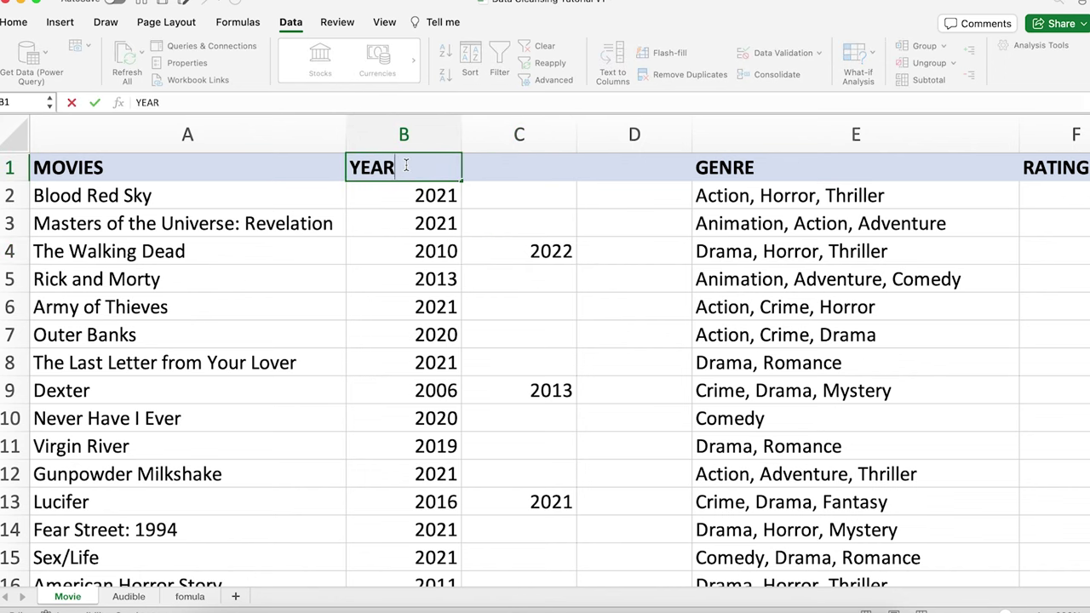
{"action": "key", "text": "BackSpace"}
{"action": "key", "text": "BackSpace"}
{"action": "key", "text": "BackSpace"}
{"action": "key", "text": "BackSpace"}
{"action": "type", "text": "Year of first"}
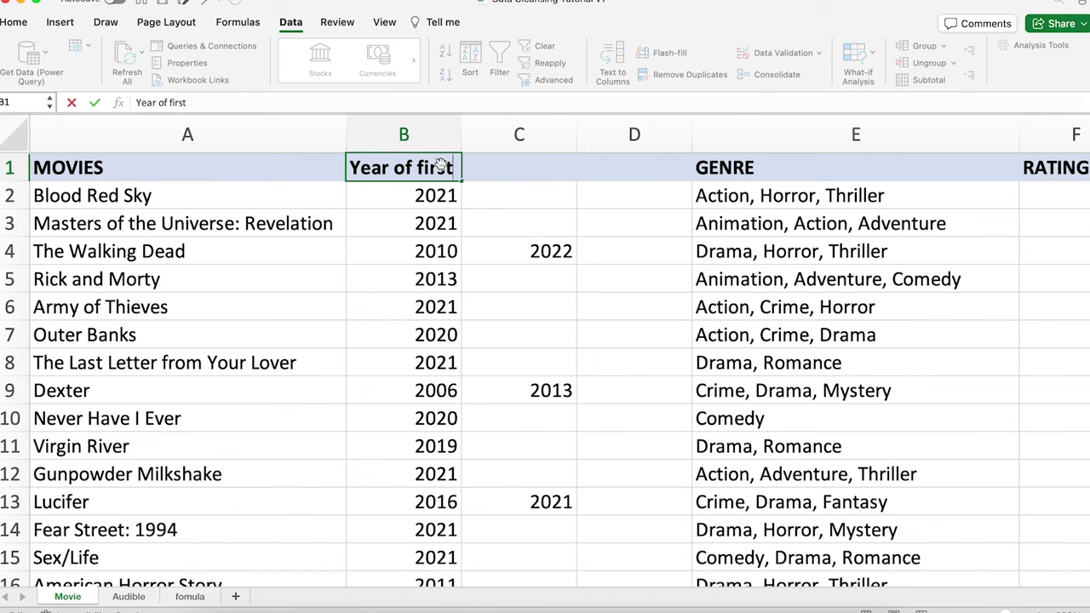
{"action": "type", "text": "release"}
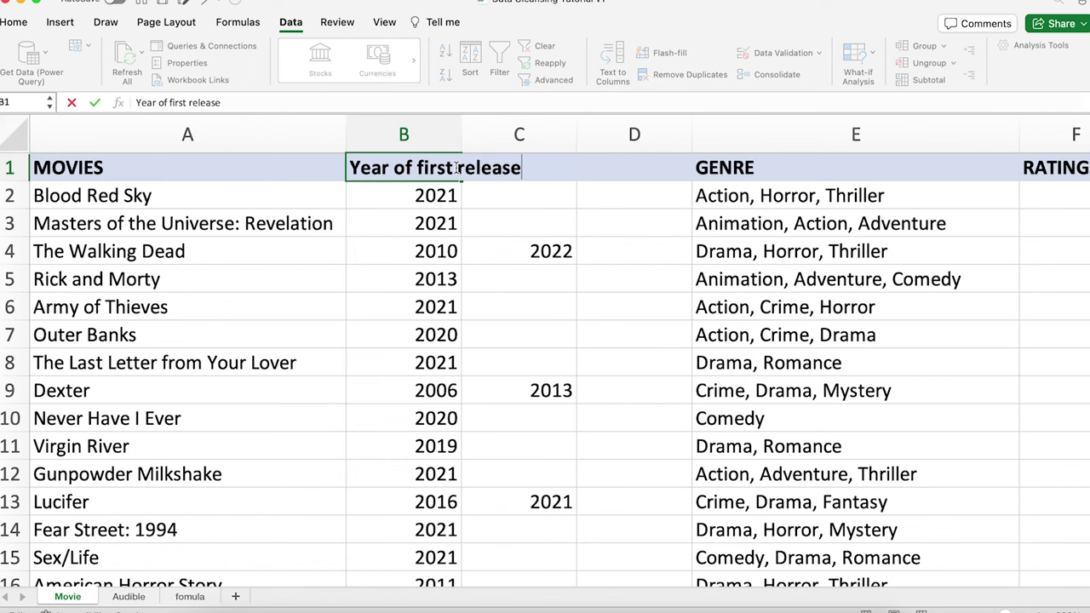
{"action": "left_click", "coordinate": [477, 278]}
Step: Copy the B1 header to cell C1 and change it to "Year of second release"
{"action": "left_click", "coordinate": [400, 168]}
{"action": "key", "text": "ctrl+c"}
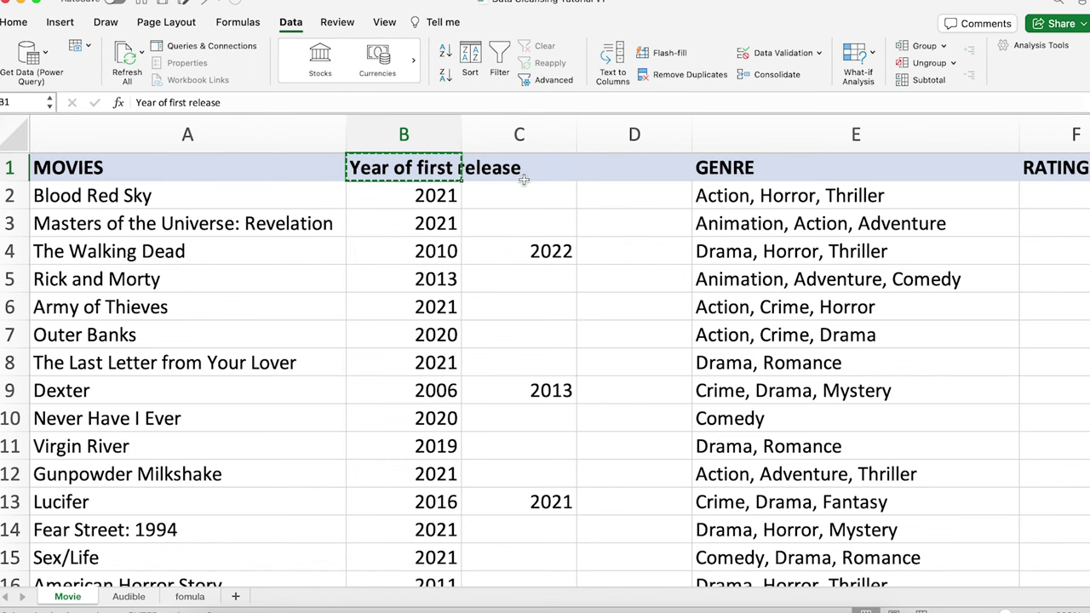
{"action": "left_click", "coordinate": [536, 171]}
{"action": "key", "text": "ctrl+v"}
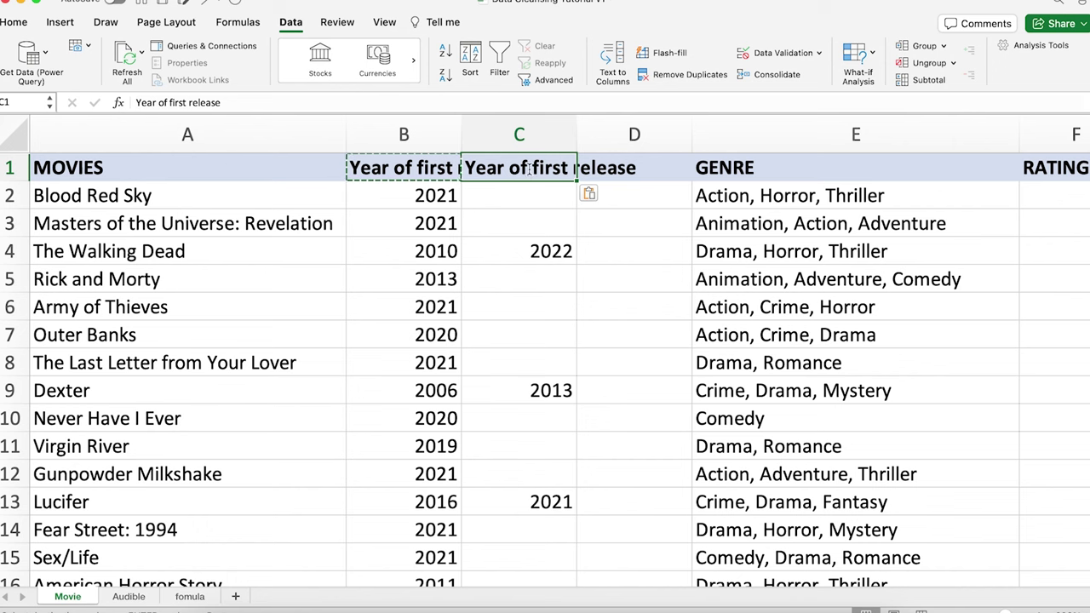
{"action": "double_click", "coordinate": [529, 169]}
{"action": "left_click_drag", "start_coordinate": [570, 169], "coordinate": [538, 167]}
{"action": "type", "text": "second"}
{"action": "left_click", "coordinate": [537, 251]}
Step: Widen column B with the first release years to 14.00
{"action": "left_click_drag", "start_coordinate": [461, 133], "coordinate": [502, 129]}
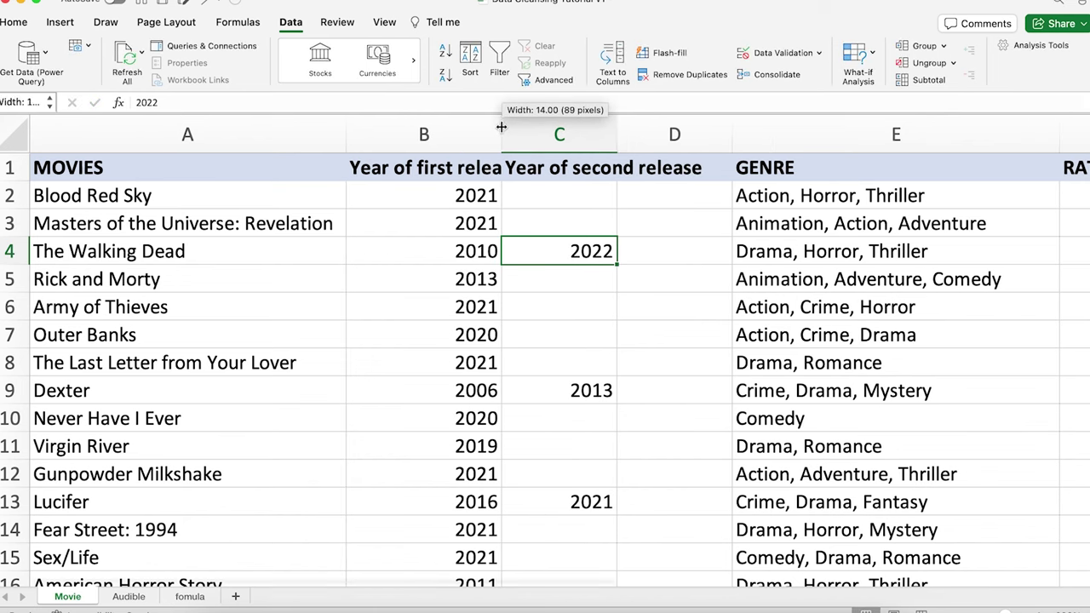
{"action": "left_click", "coordinate": [460, 165]}
{"action": "left_click", "coordinate": [572, 248]}
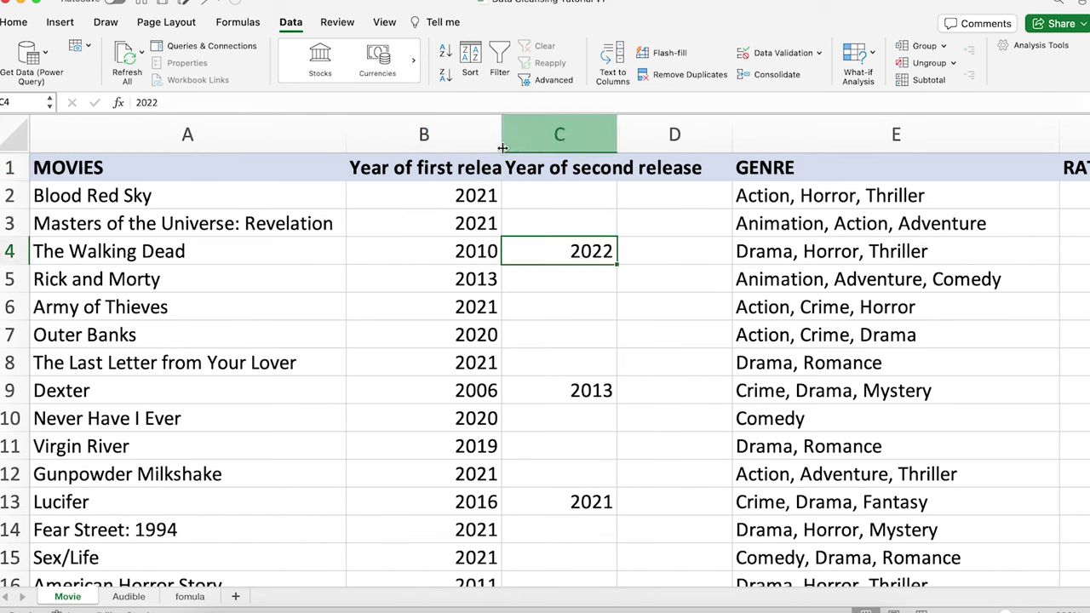
Step: Review the first and second release year columns side by side
{"action": "left_click", "coordinate": [441, 138]}
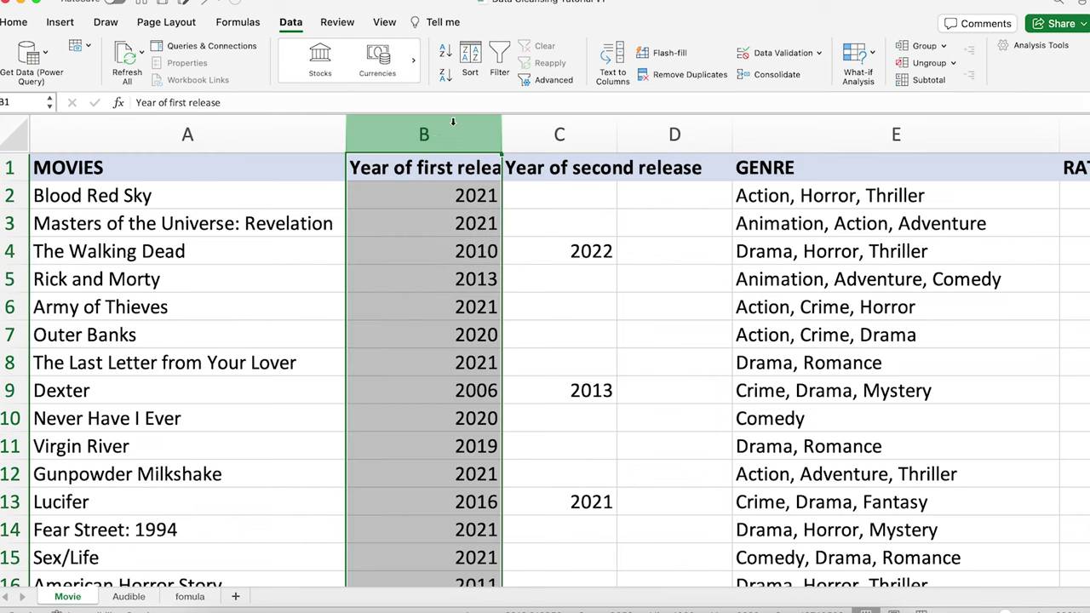
{"action": "left_click_drag", "start_coordinate": [585, 126], "coordinate": [447, 122]}
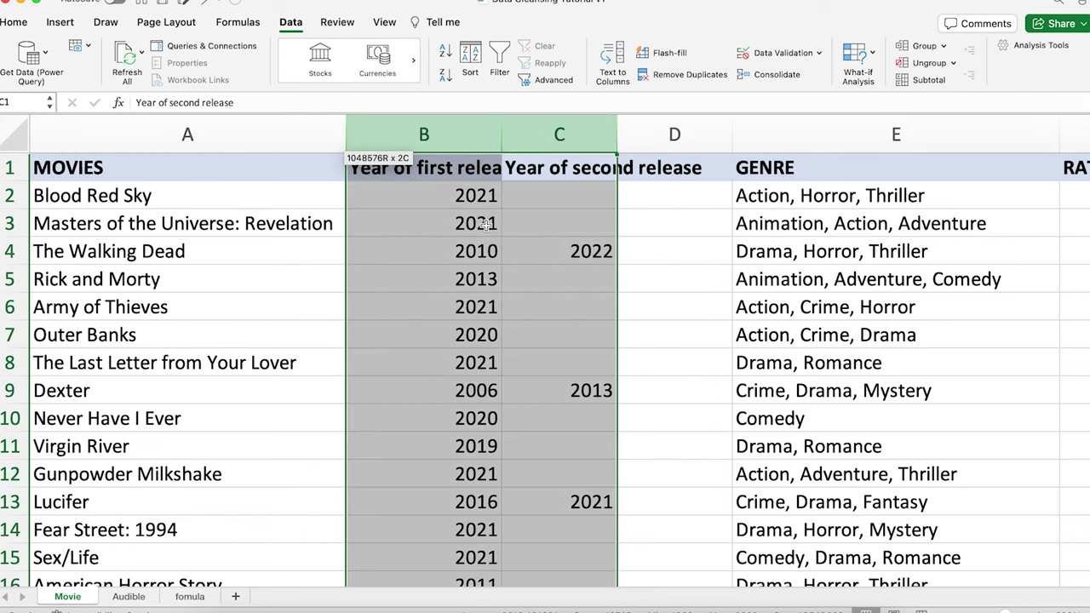
{"action": "left_click", "coordinate": [562, 250]}
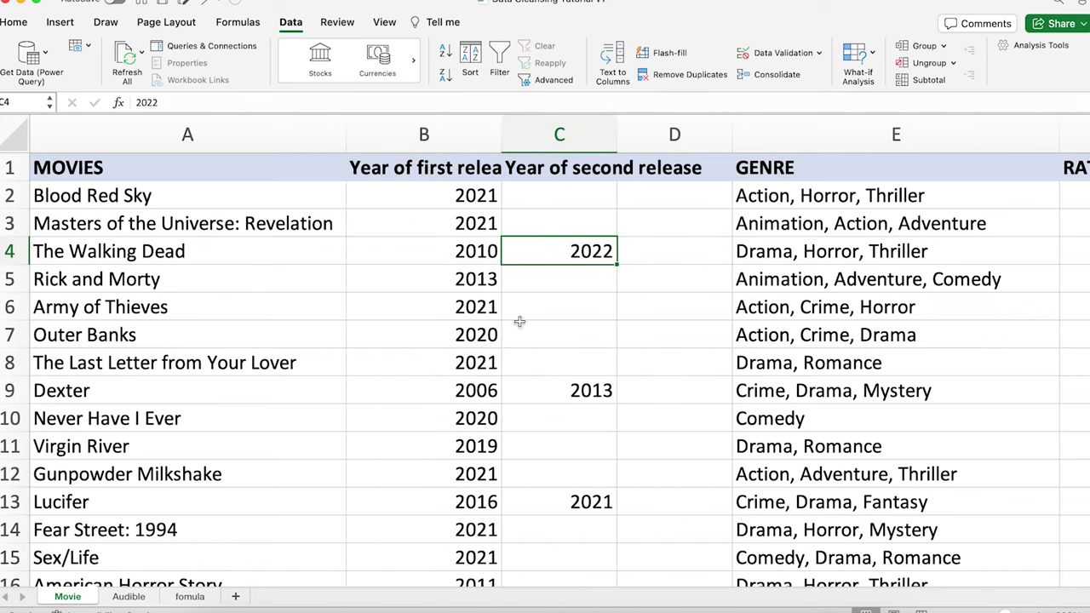
{"action": "left_click", "coordinate": [469, 223]}
{"action": "left_click_drag", "start_coordinate": [455, 139], "coordinate": [580, 141]}
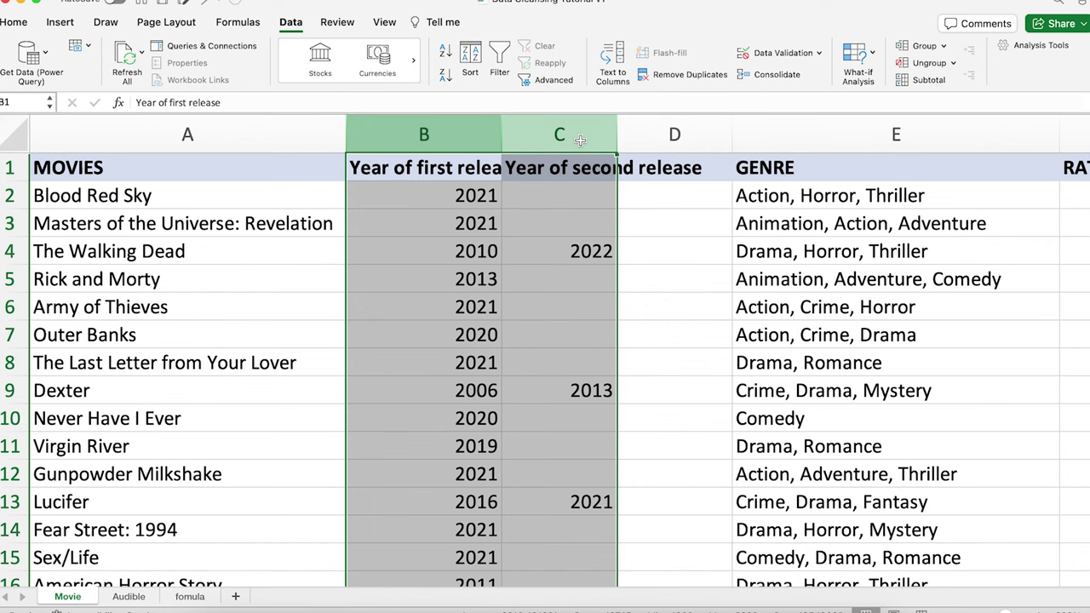
{"action": "left_click", "coordinate": [540, 241]}
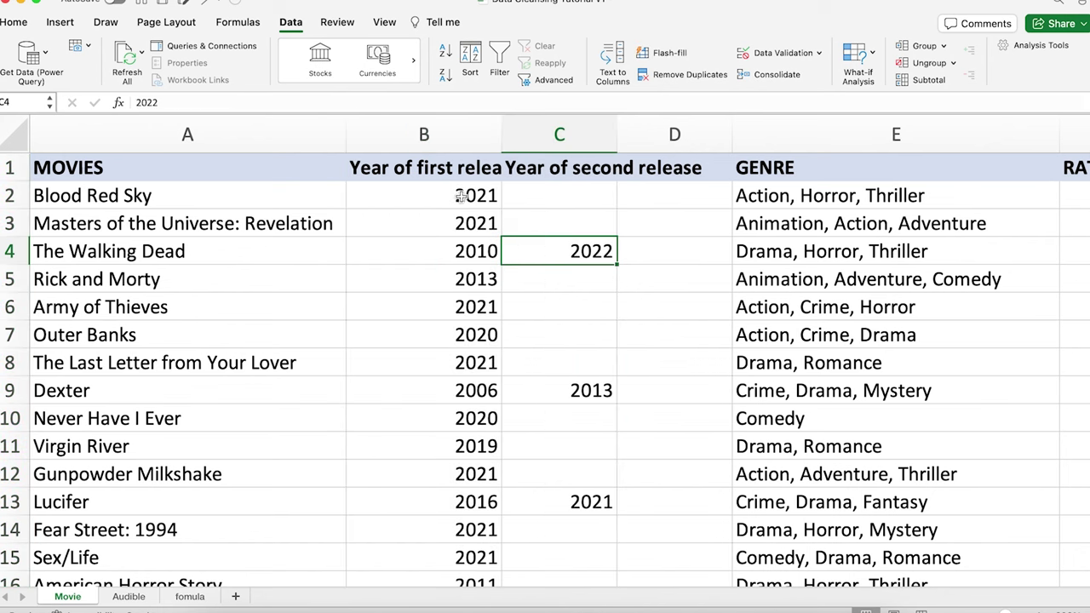
{"action": "left_click", "coordinate": [464, 150]}
{"action": "left_click_drag", "start_coordinate": [576, 138], "coordinate": [372, 152]}
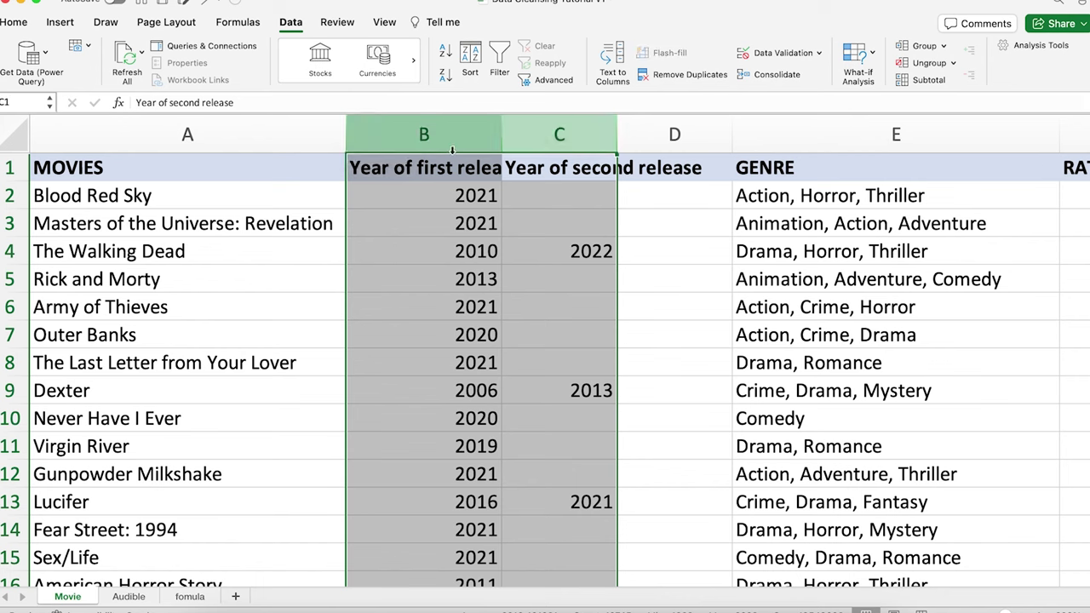
{"action": "left_click", "coordinate": [538, 201]}
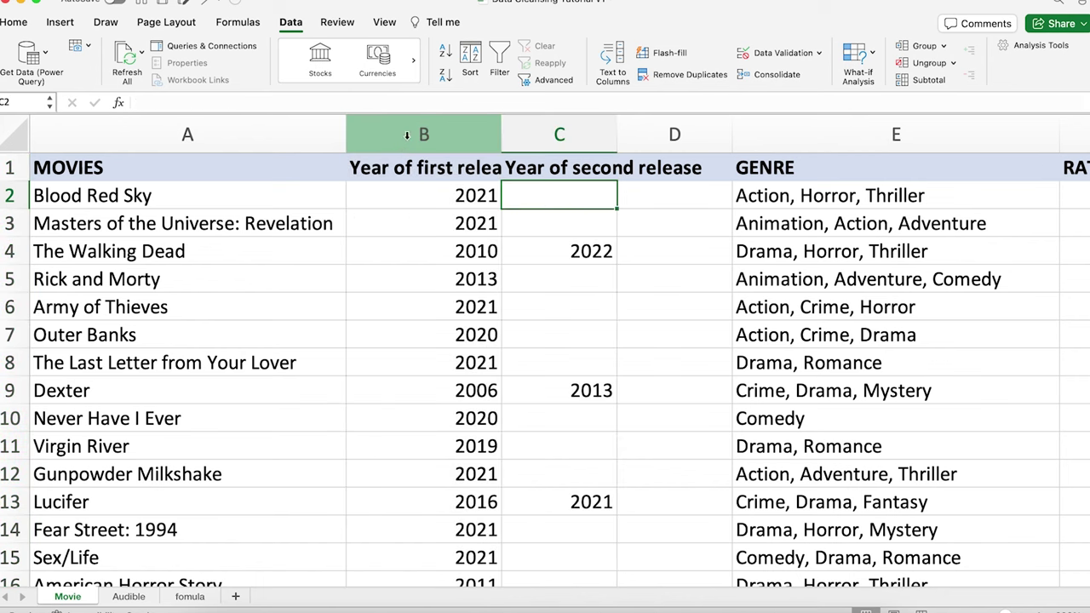
{"action": "left_click", "coordinate": [464, 221]}
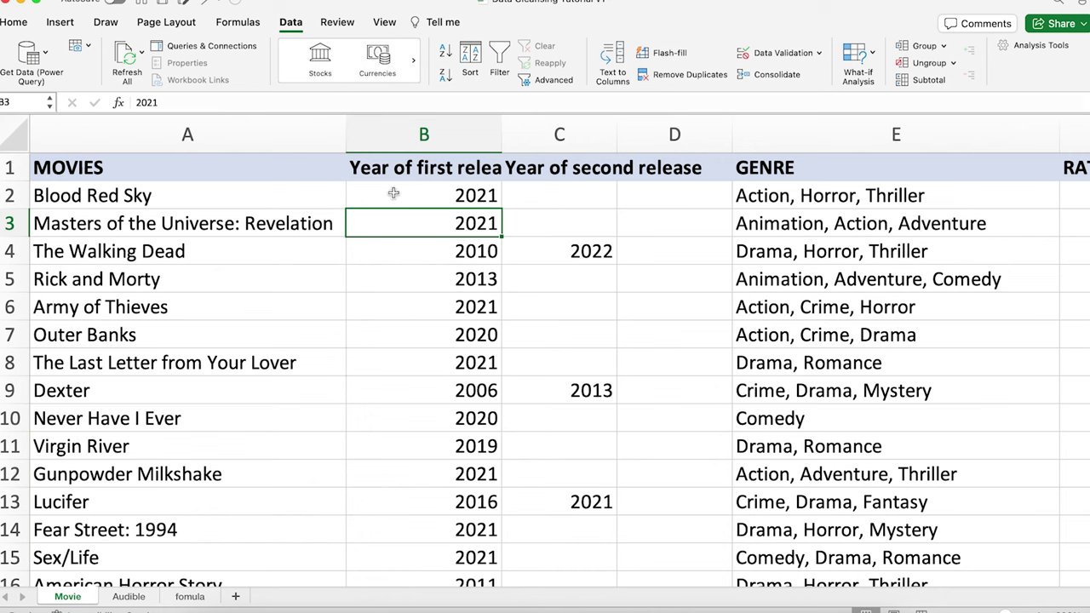
{"action": "left_click", "coordinate": [423, 133]}
{"action": "left_click_drag", "start_coordinate": [424, 133], "coordinate": [568, 136]}
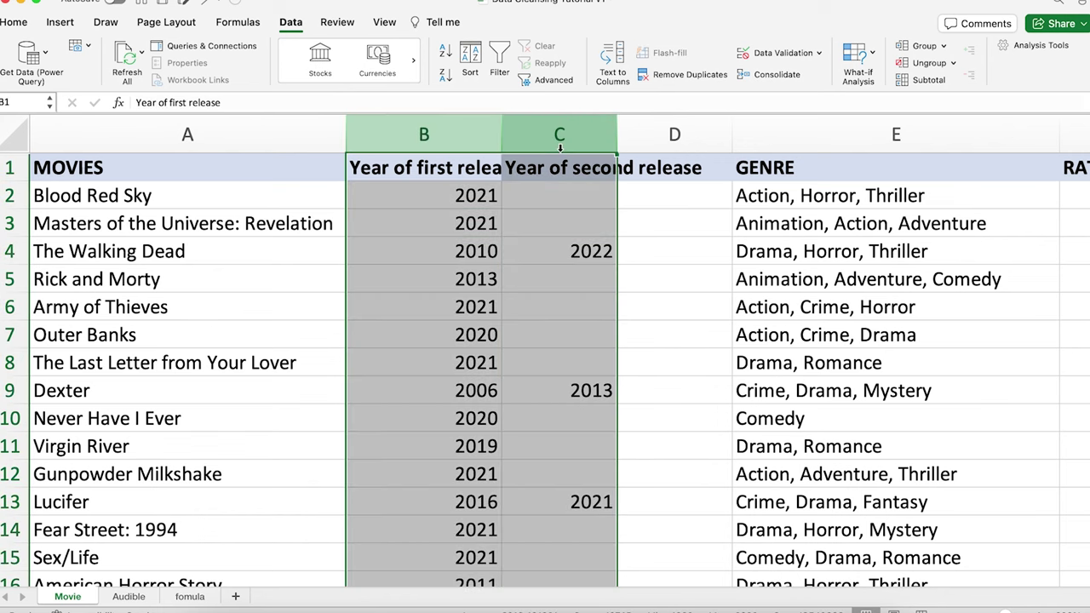
{"action": "left_click", "coordinate": [649, 217]}
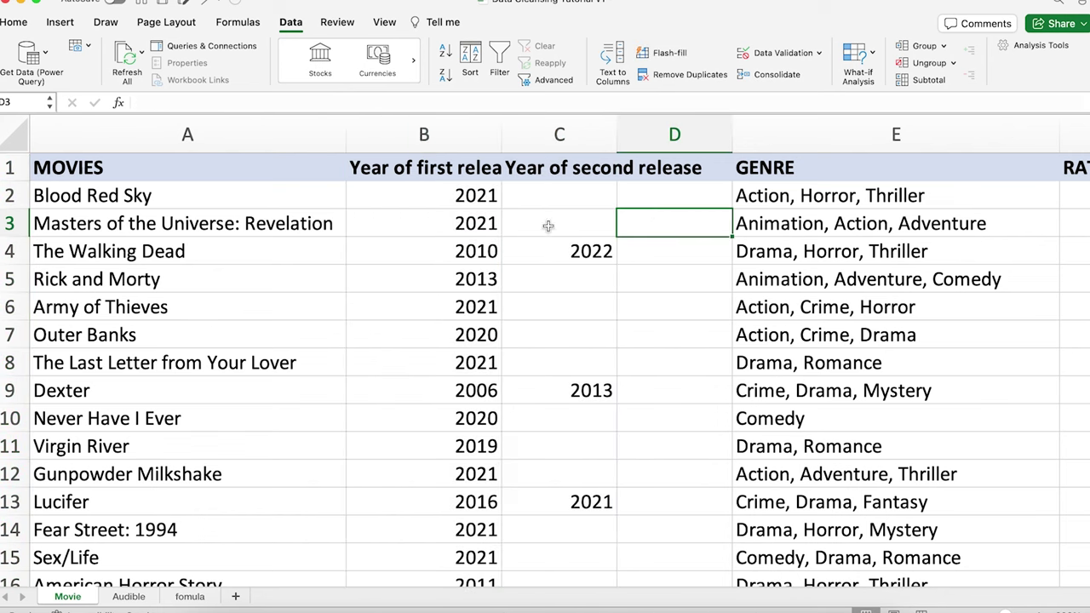
{"action": "left_click", "coordinate": [691, 205]}
Step: Widen the STARS column to show more of the director and cast text in its cells
{"action": "scroll", "coordinate": [349, 581], "scroll_direction": "right", "scroll_amount": 1}
{"action": "left_click_drag", "start_coordinate": [349, 581], "coordinate": [839, 560]}
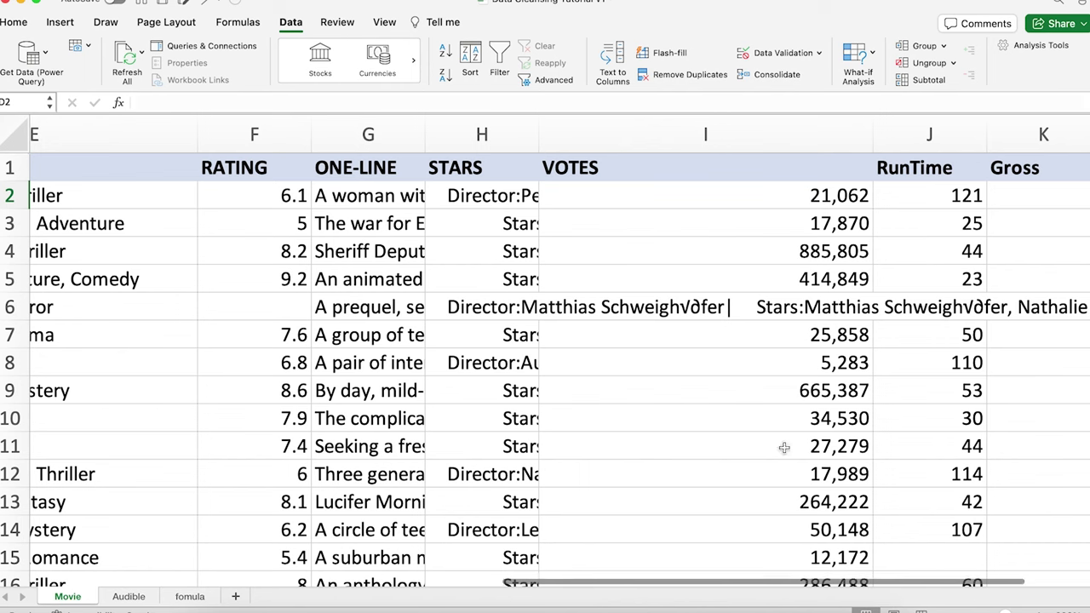
{"action": "left_click", "coordinate": [493, 213]}
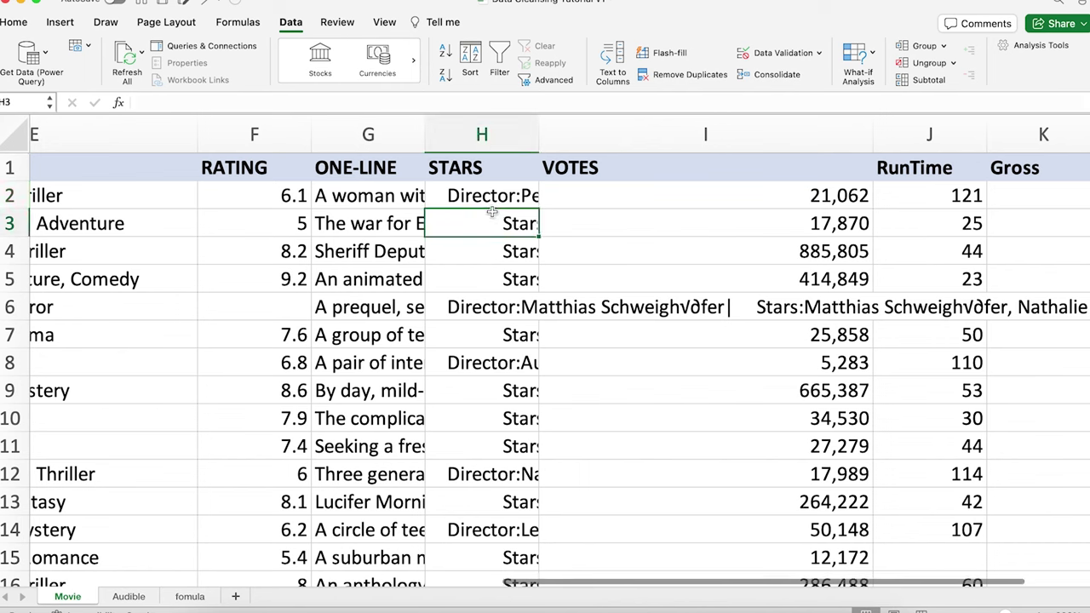
{"action": "left_click_drag", "start_coordinate": [542, 136], "coordinate": [834, 142]}
{"action": "left_click", "coordinate": [523, 168]}
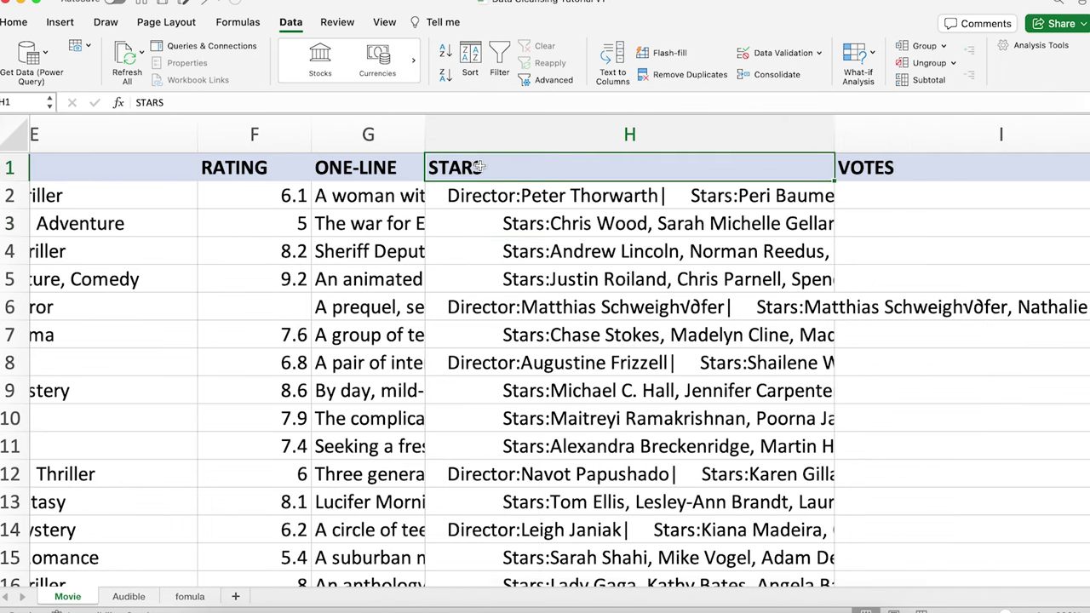
{"action": "left_click_drag", "start_coordinate": [693, 584], "coordinate": [801, 582]}
{"action": "left_click_drag", "start_coordinate": [592, 135], "coordinate": [709, 135]}
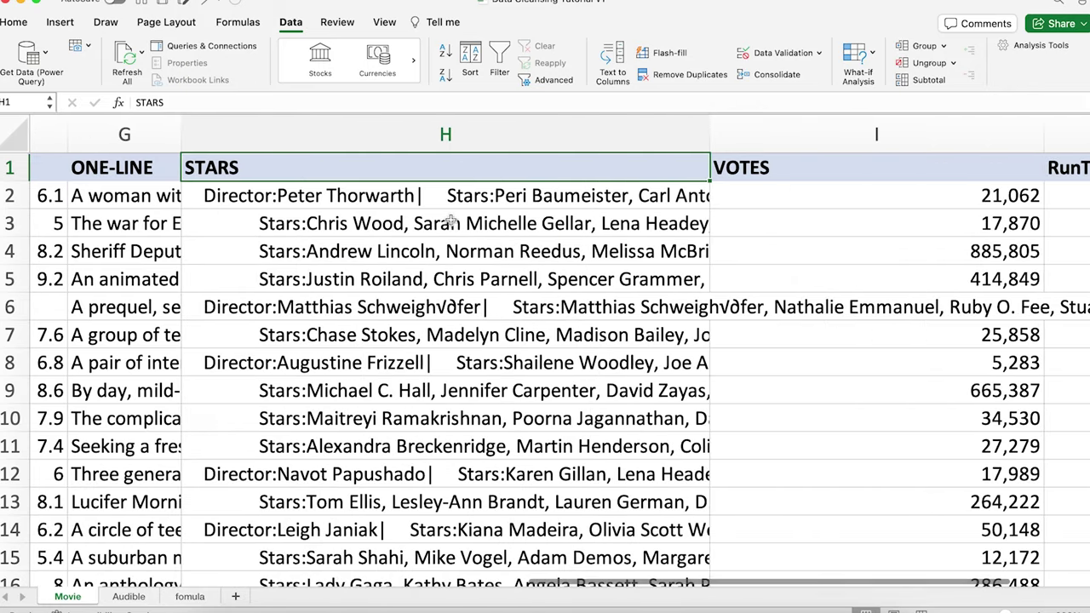
Step: Examine the STARS column for how director and star names are combined and spaced within its cells
{"action": "left_click", "coordinate": [362, 200]}
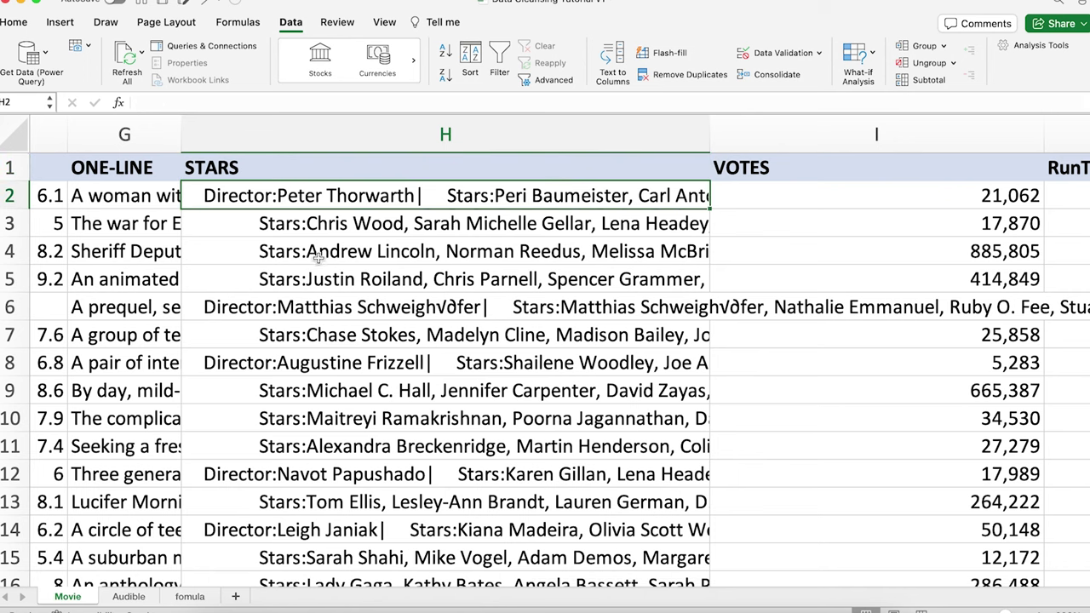
{"action": "left_click", "coordinate": [302, 227]}
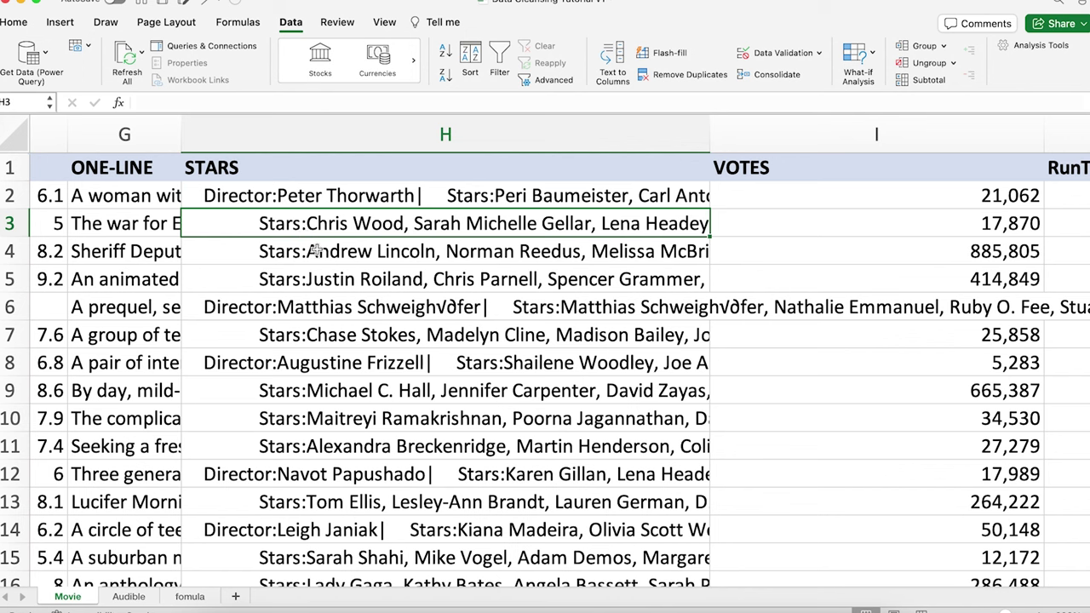
{"action": "left_click", "coordinate": [355, 340]}
{"action": "left_click", "coordinate": [274, 210]}
{"action": "left_click", "coordinate": [302, 274]}
{"action": "left_click", "coordinate": [320, 384]}
{"action": "left_click", "coordinate": [340, 464]}
{"action": "left_click", "coordinate": [332, 204]}
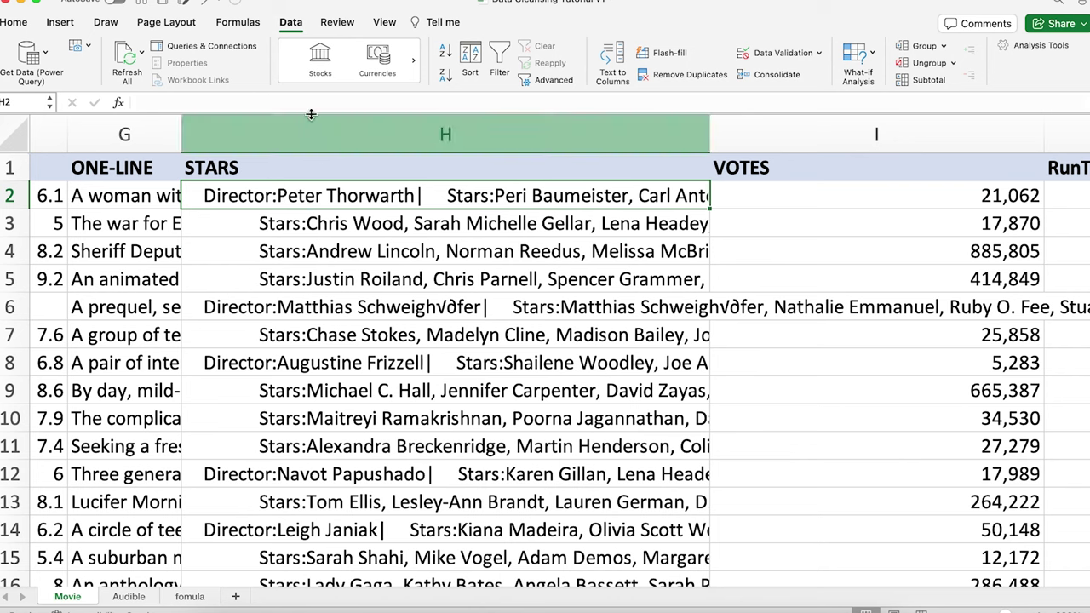
Step: Open the STARS entry in cell H2 for editing and re-enter its director and cast text with the line breaks
{"action": "key", "text": "Delete"}
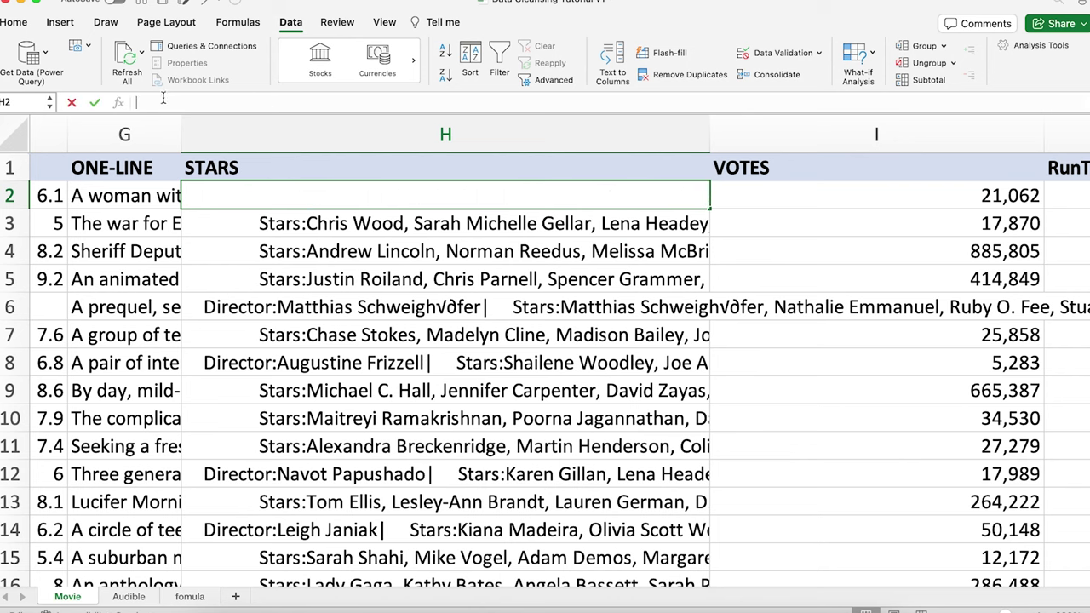
{"action": "left_click", "coordinate": [180, 103]}
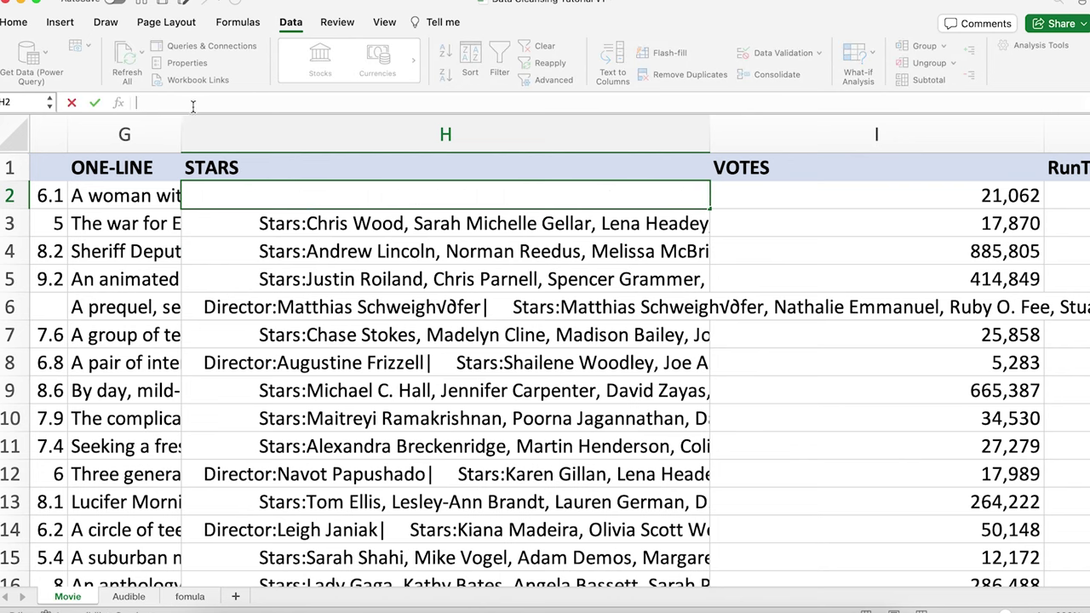
{"action": "type", "text": "Director: Peter Thorwarth | Stars: Peri Baumeister, Carl Anton Koch, Alexander Scheer, Kais Setti"}
{"action": "key", "text": "Return"}
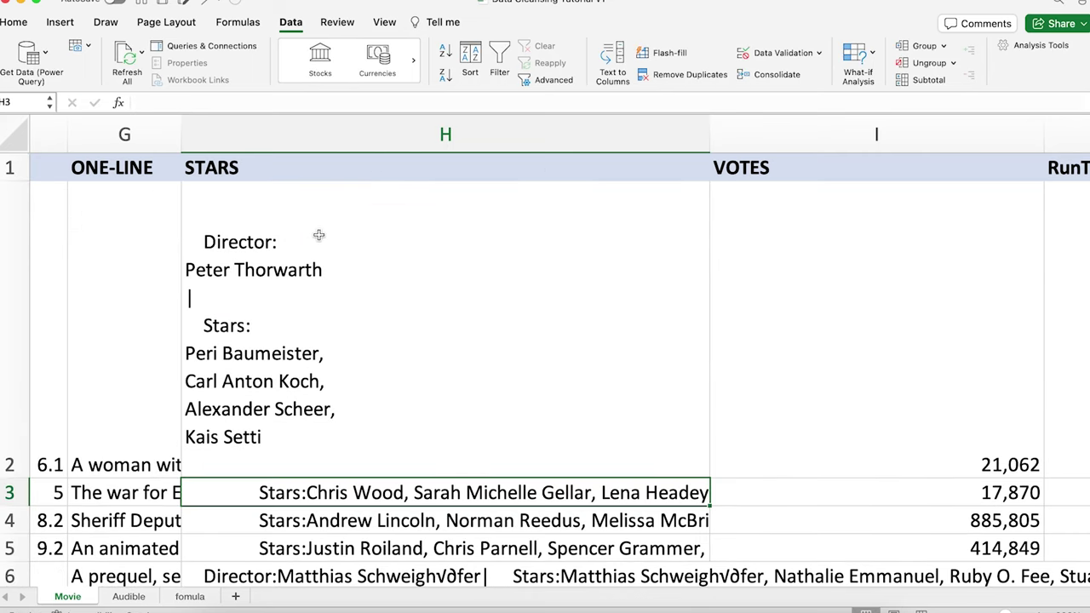
Step: Examine the line breaks, leading spaces and separator between the director and stars text inside cell H2
{"action": "left_click", "coordinate": [238, 210]}
{"action": "double_click", "coordinate": [203, 223]}
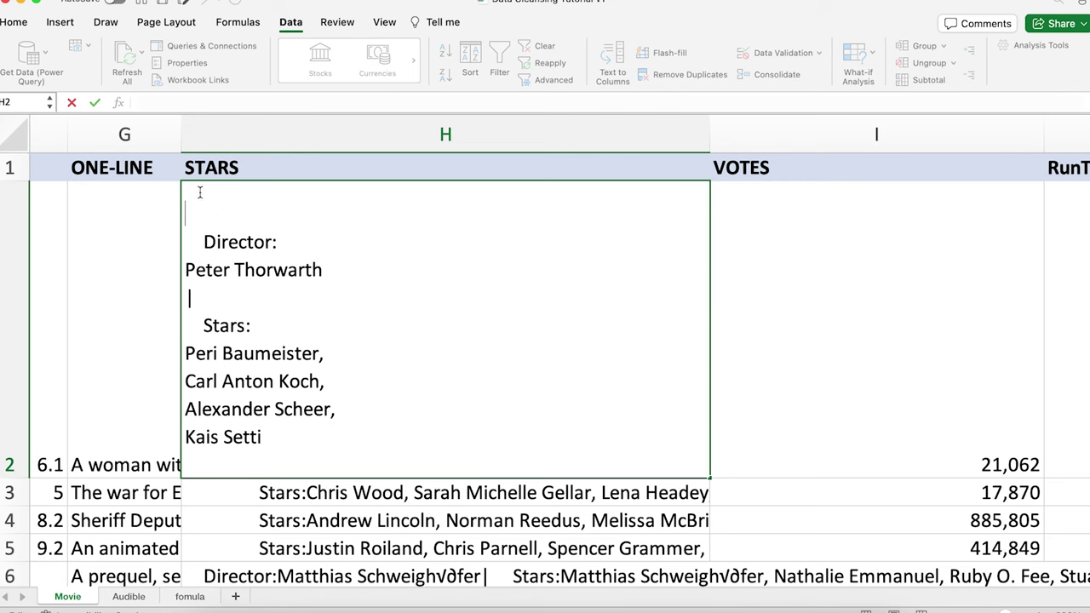
{"action": "left_click", "coordinate": [229, 460]}
{"action": "left_click", "coordinate": [270, 291]}
{"action": "left_click_drag", "start_coordinate": [192, 299], "coordinate": [169, 298]}
{"action": "left_click", "coordinate": [214, 226]}
{"action": "left_click", "coordinate": [752, 332]}
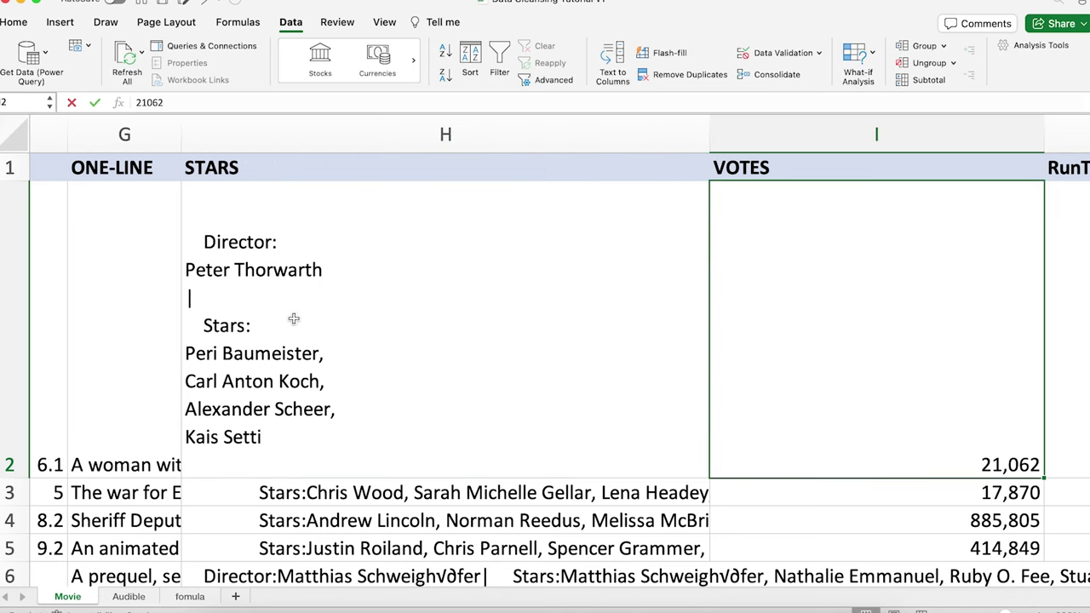
{"action": "left_click", "coordinate": [329, 304]}
{"action": "double_click", "coordinate": [440, 496]}
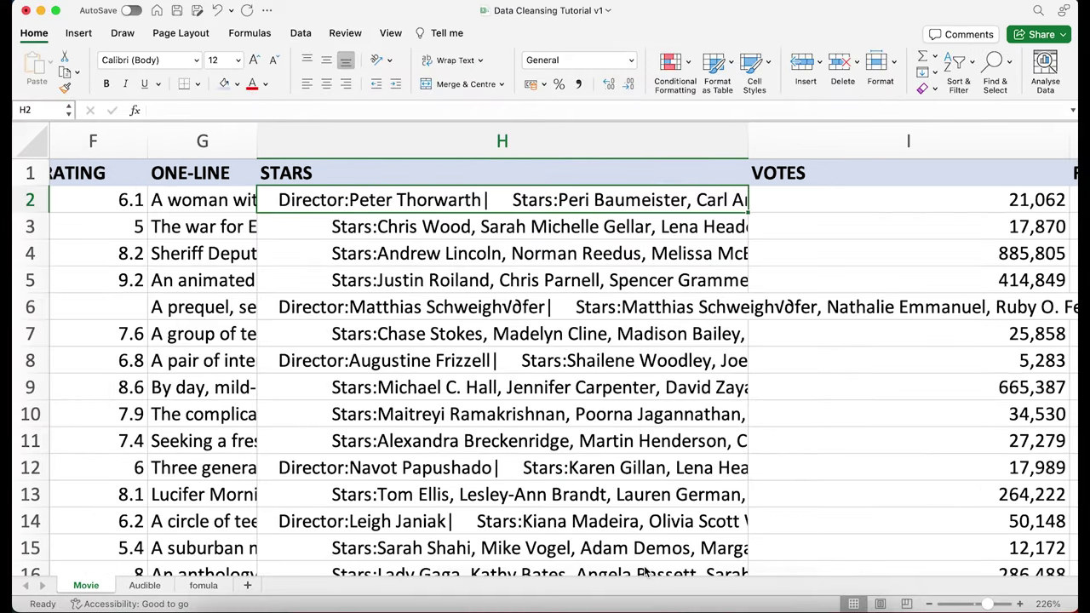
Step: Read cell H2's full multi-line entry in an enlarged formula bar, restore the bar to one line, and re-enter the cell
{"action": "scroll", "coordinate": [629, 576], "scroll_direction": "right", "scroll_amount": 2}
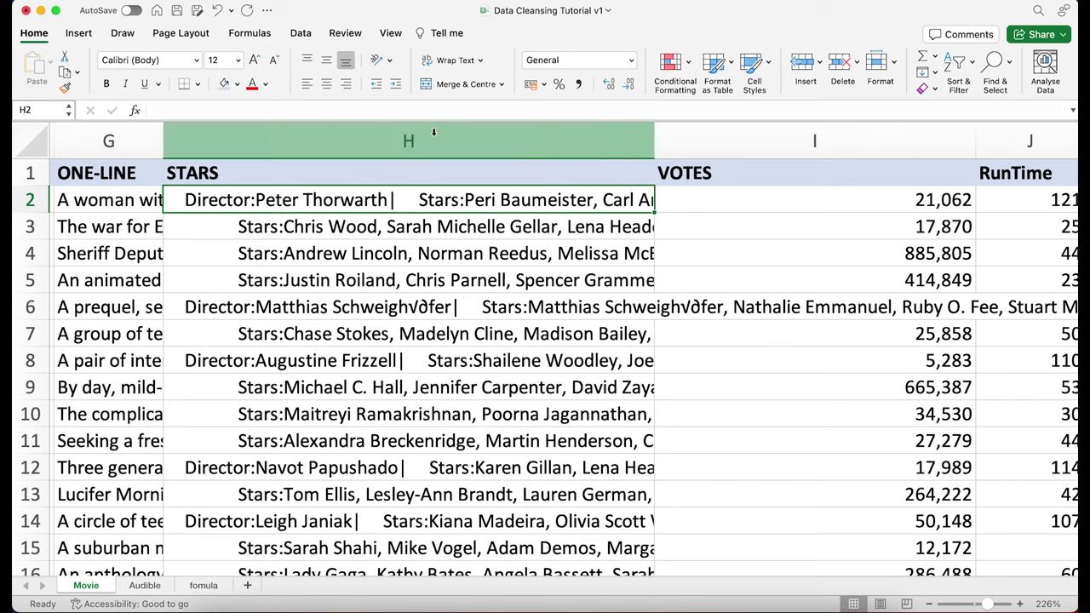
{"action": "left_click_drag", "start_coordinate": [438, 121], "coordinate": [429, 294]}
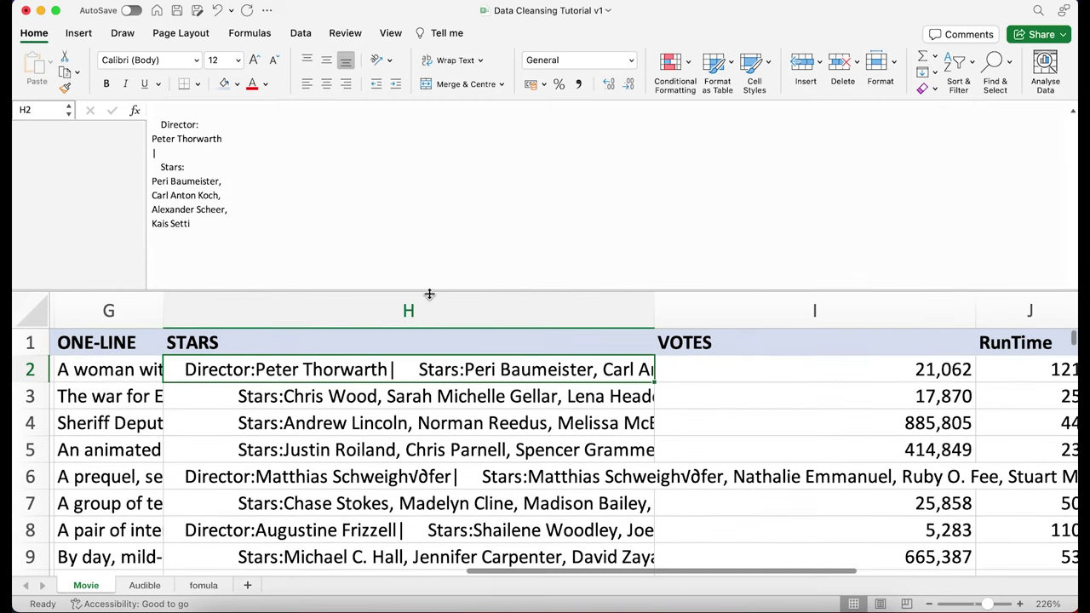
{"action": "left_click", "coordinate": [177, 244]}
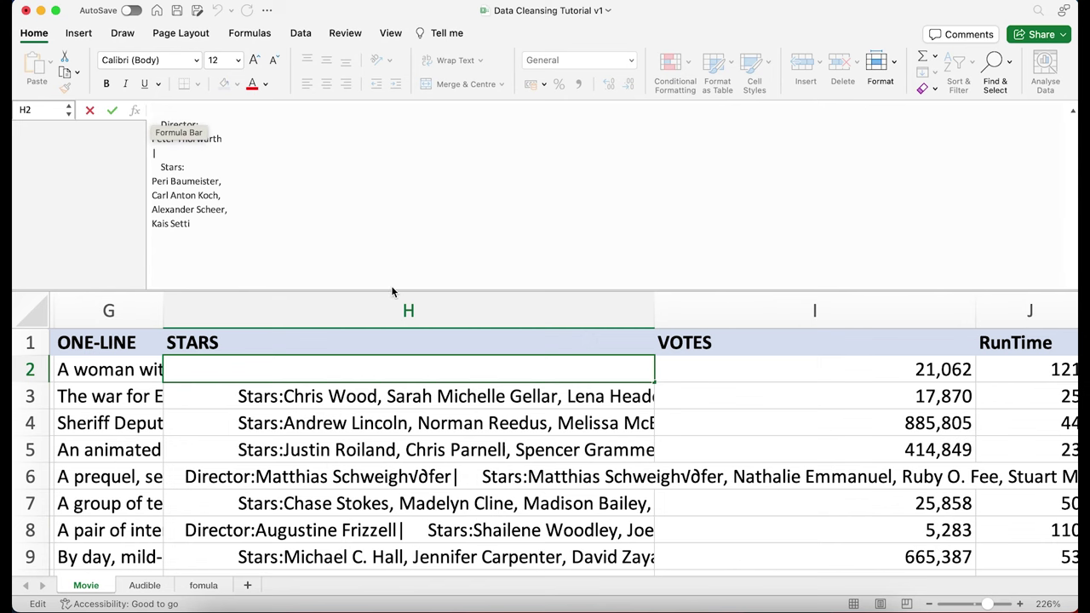
{"action": "left_click_drag", "start_coordinate": [392, 290], "coordinate": [450, 120]}
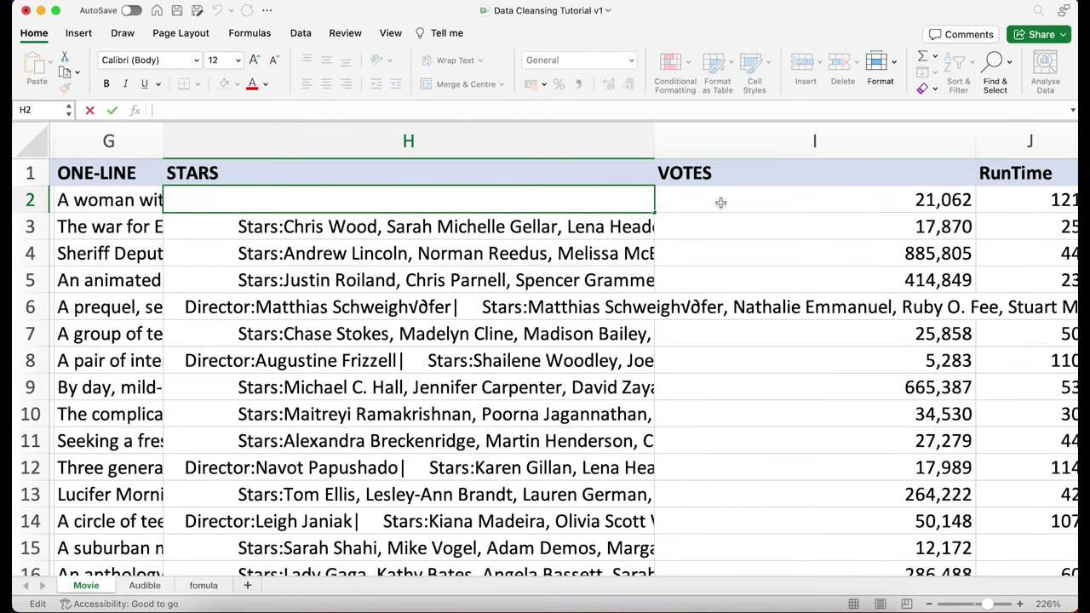
{"action": "left_click", "coordinate": [713, 149]}
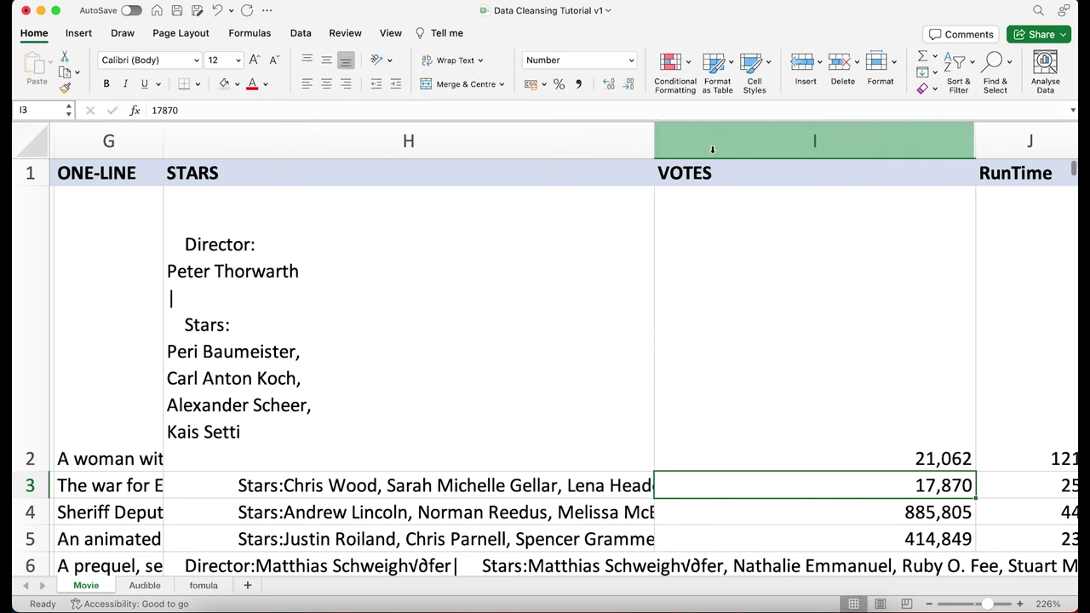
Step: Insert a blank column between the STARS and VOTES columns
{"action": "left_click", "coordinate": [717, 140]}
{"action": "right_click", "coordinate": [717, 141]}
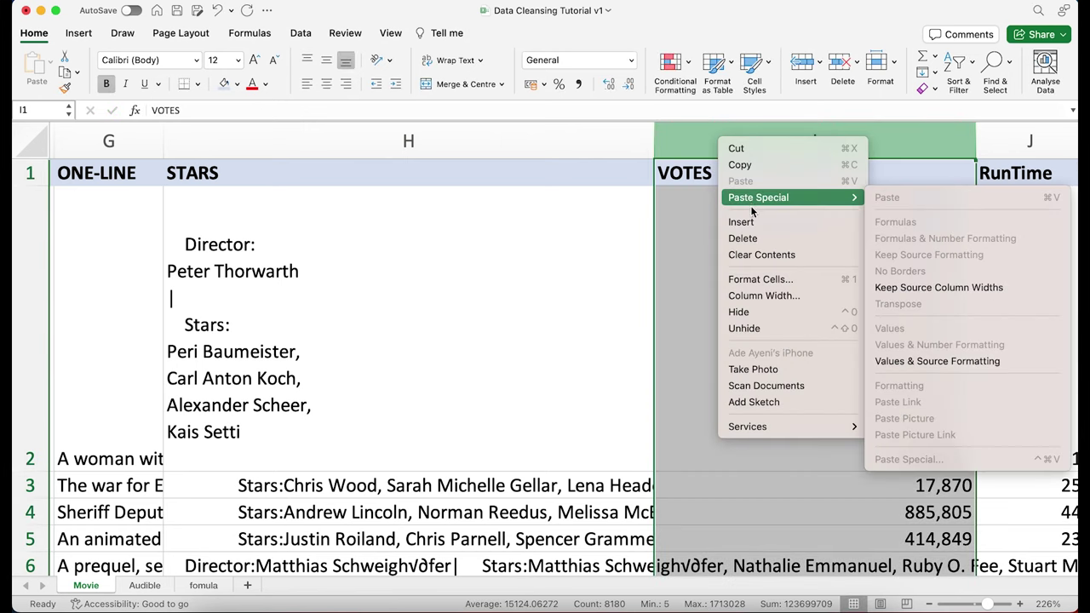
{"action": "left_click", "coordinate": [749, 224]}
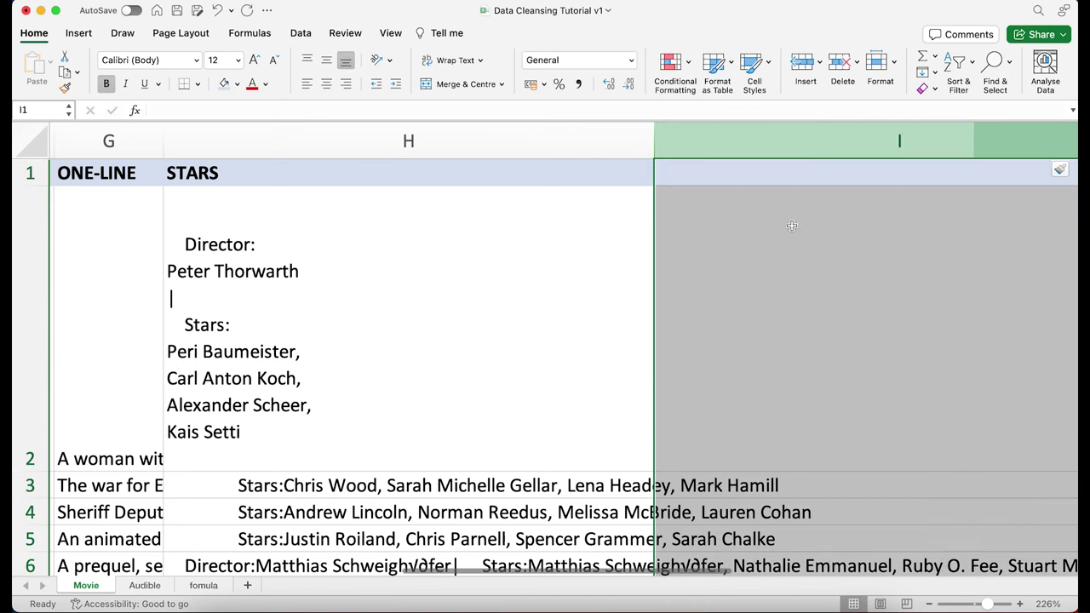
{"action": "left_click", "coordinate": [894, 242]}
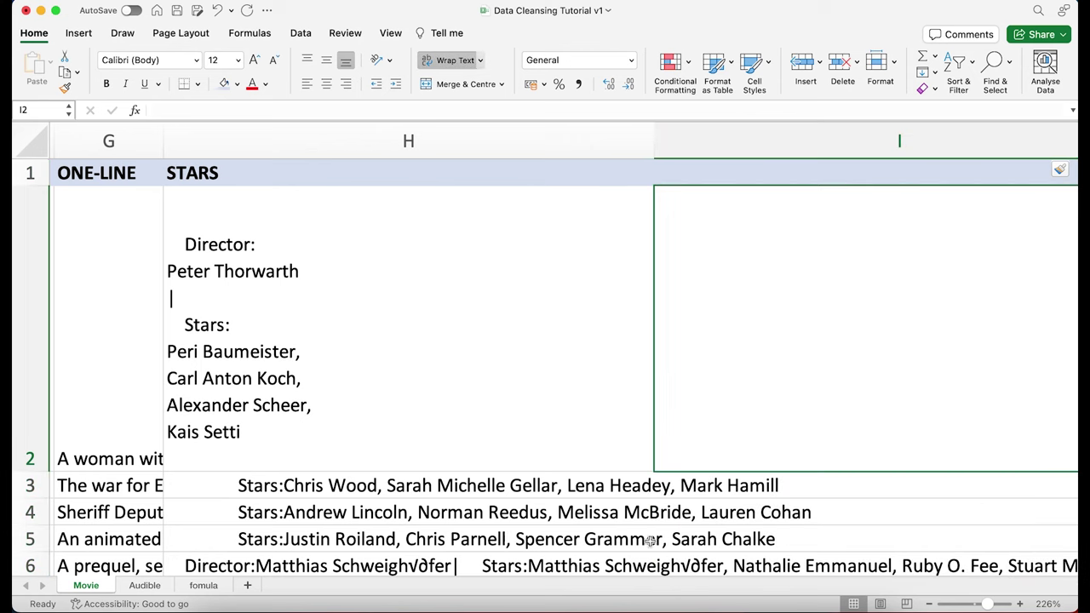
Step: Enter the header "Film Makers" in cell I1 of the blank column beside STARS
{"action": "scroll", "coordinate": [482, 572], "scroll_direction": "right", "scroll_amount": 1}
{"action": "scroll", "coordinate": [482, 572], "scroll_direction": "right", "scroll_amount": 2}
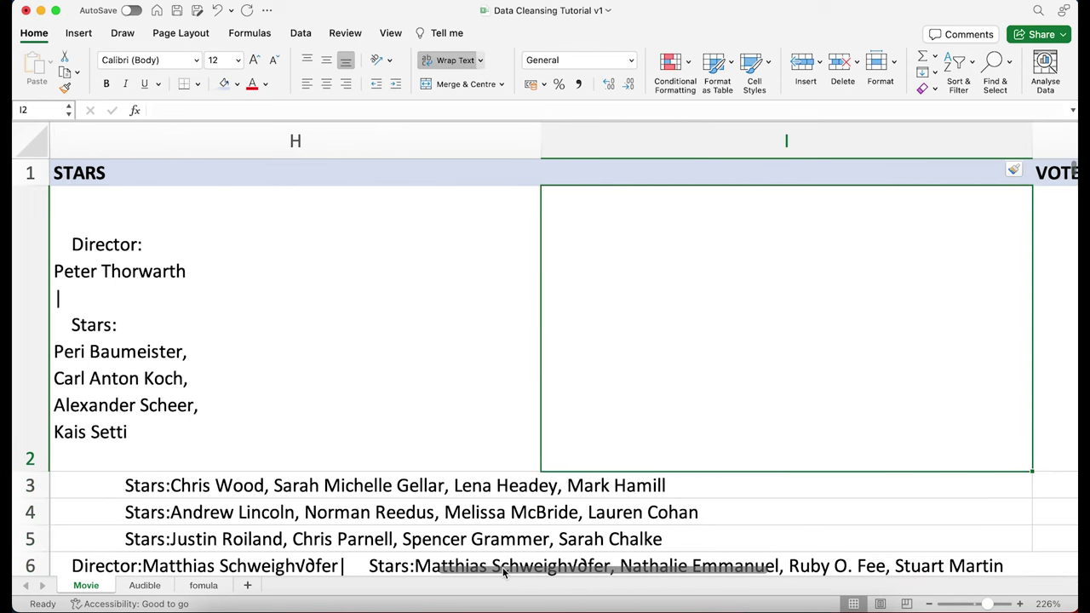
{"action": "left_click", "coordinate": [627, 167]}
{"action": "type", "text": "F"}
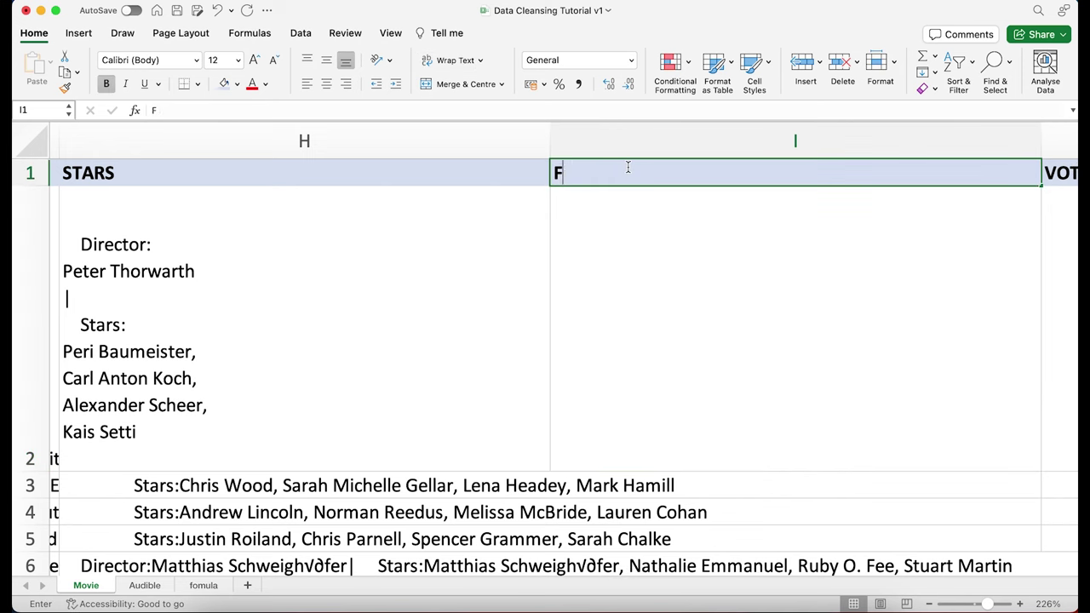
{"action": "type", "text": "ilm Makers"}
{"action": "key", "text": "Return"}
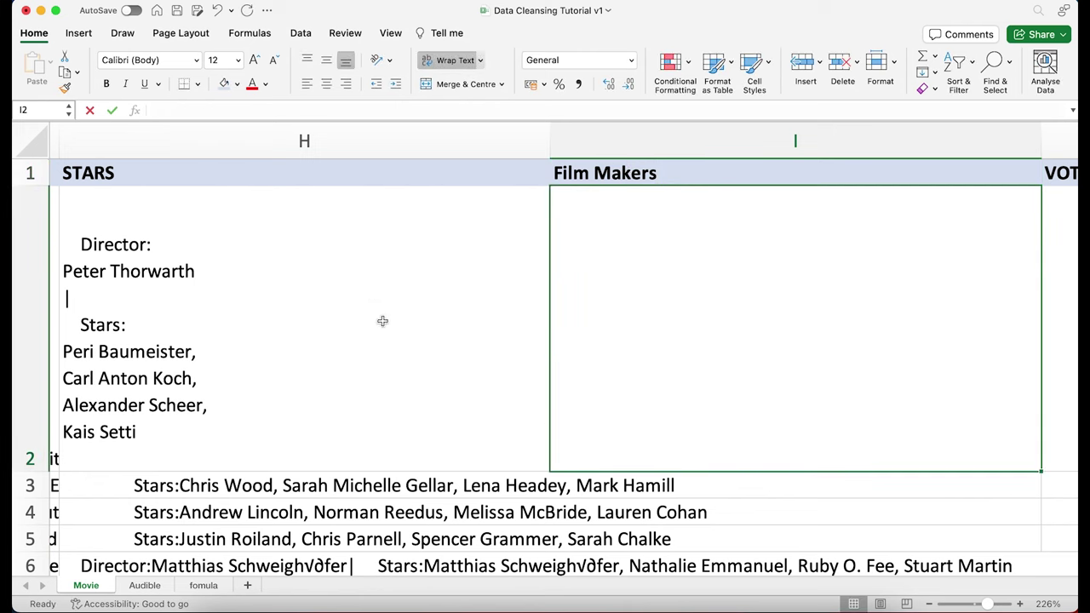
Step: Enter the formula =CLEAN(H2) in cell I2 to strip the line breaks from the STARS text
{"action": "left_click", "coordinate": [185, 110]}
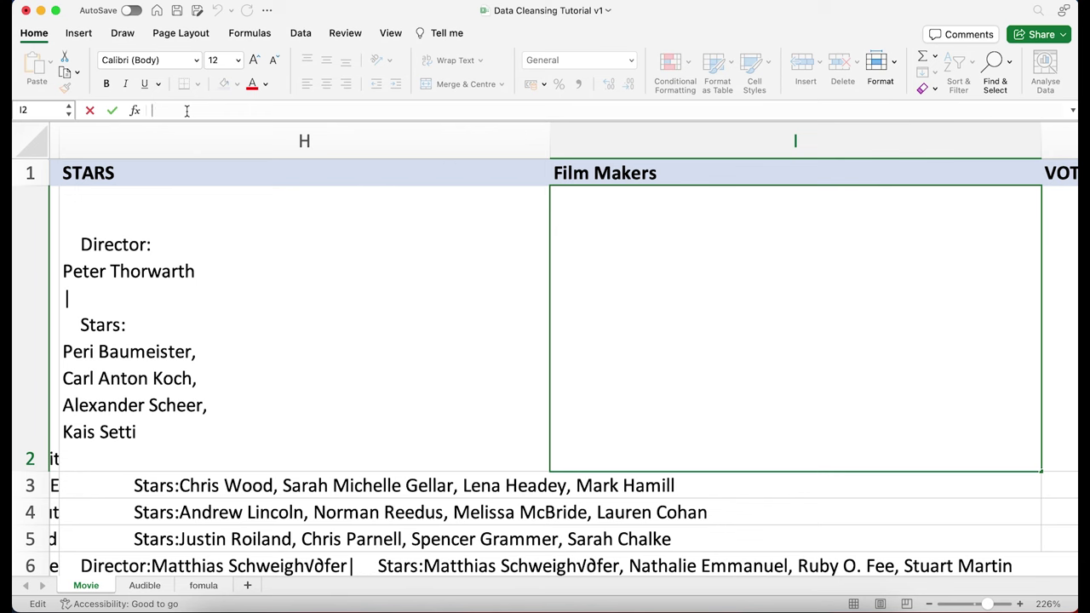
{"action": "type", "text": "=clea"}
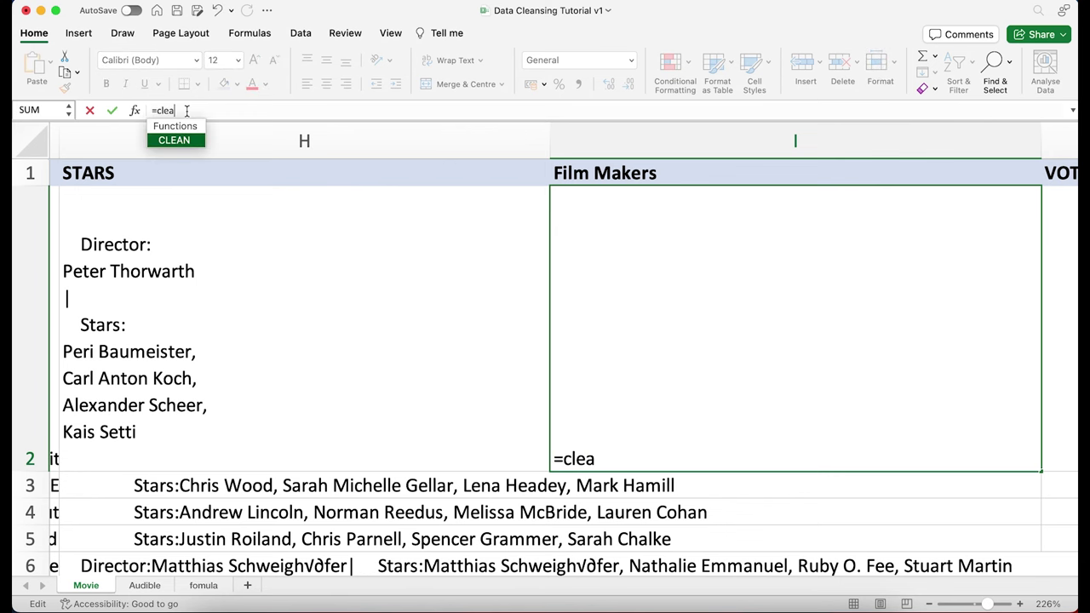
{"action": "type", "text": "n"}
{"action": "key", "text": "Tab"}
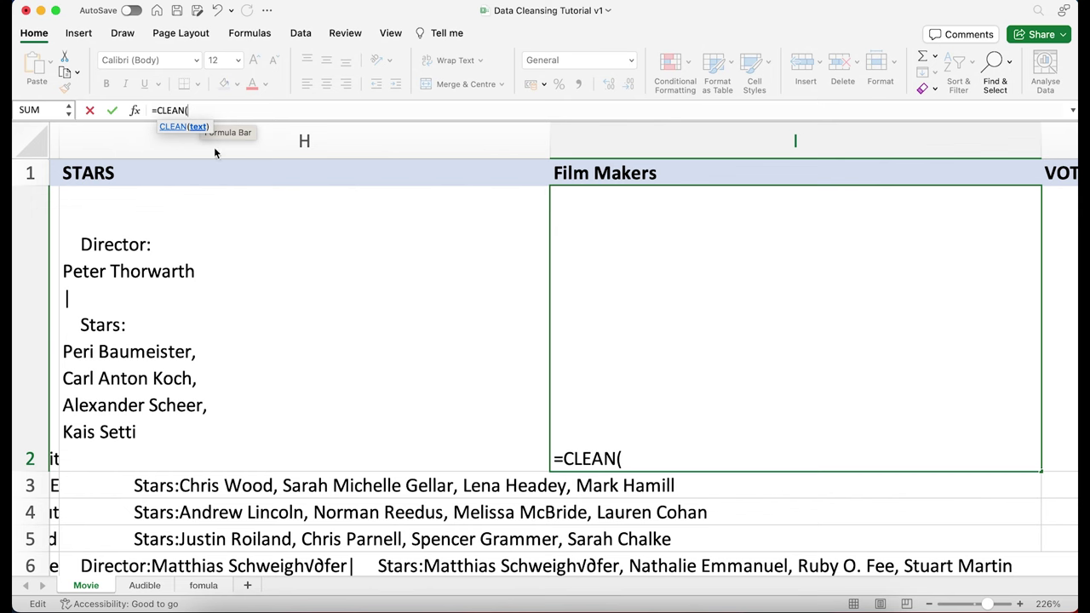
{"action": "left_click", "coordinate": [227, 247]}
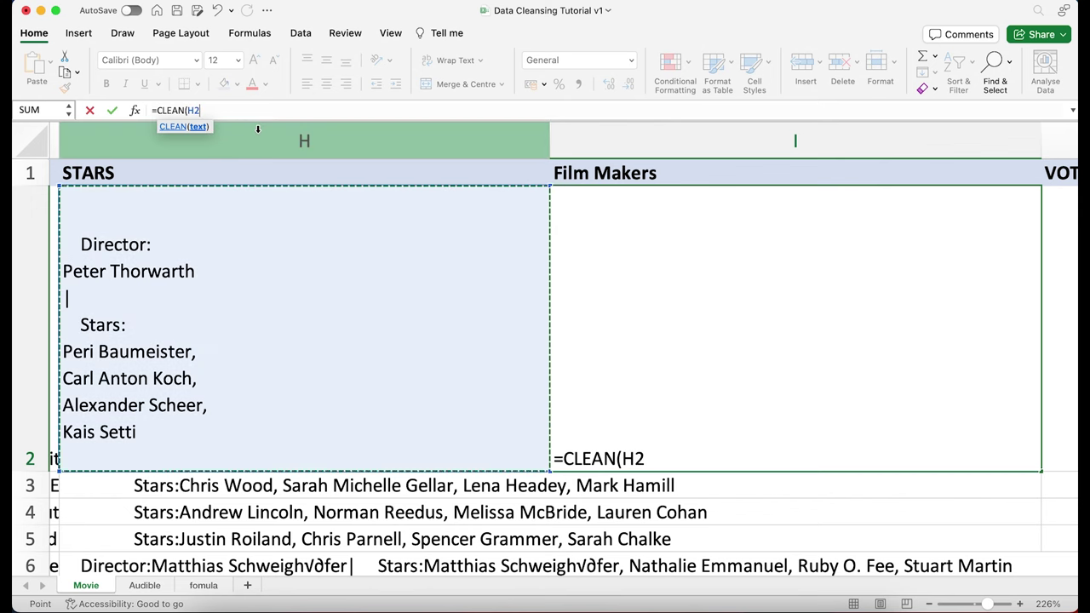
{"action": "type", "text": ")"}
{"action": "key", "text": "Return"}
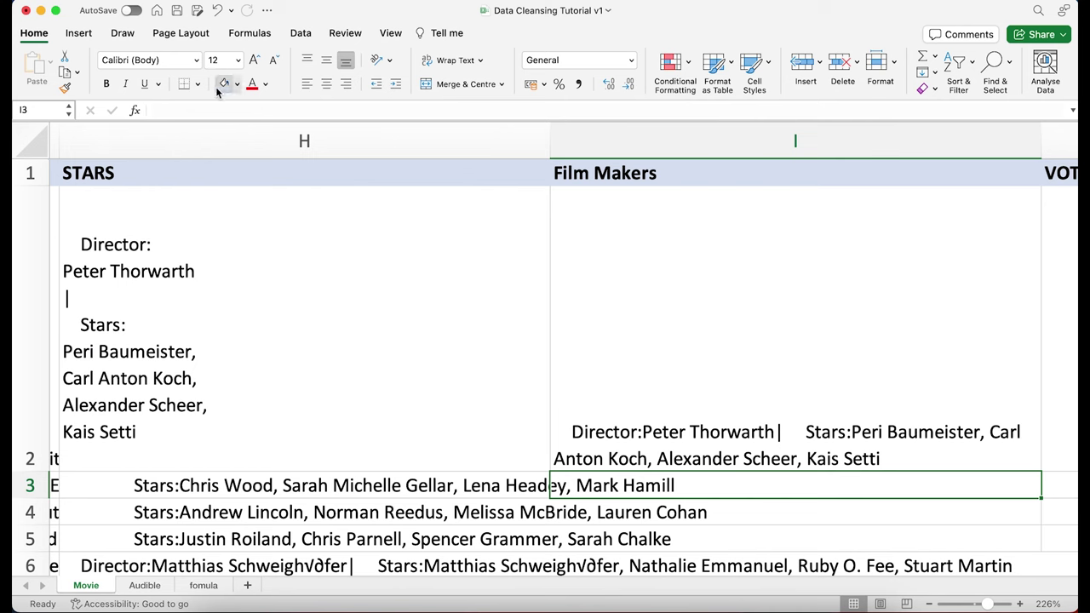
Step: Wrap the formula in cell I2 with TRIM so it reads =TRIM(CLEAN(H2))
{"action": "left_click", "coordinate": [658, 286]}
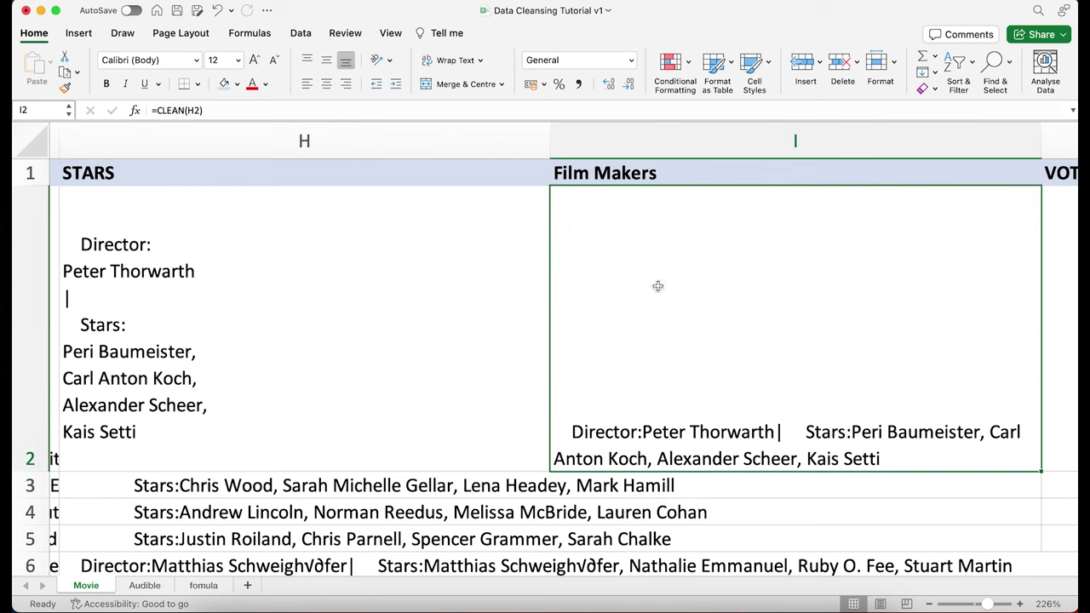
{"action": "left_click", "coordinate": [159, 111]}
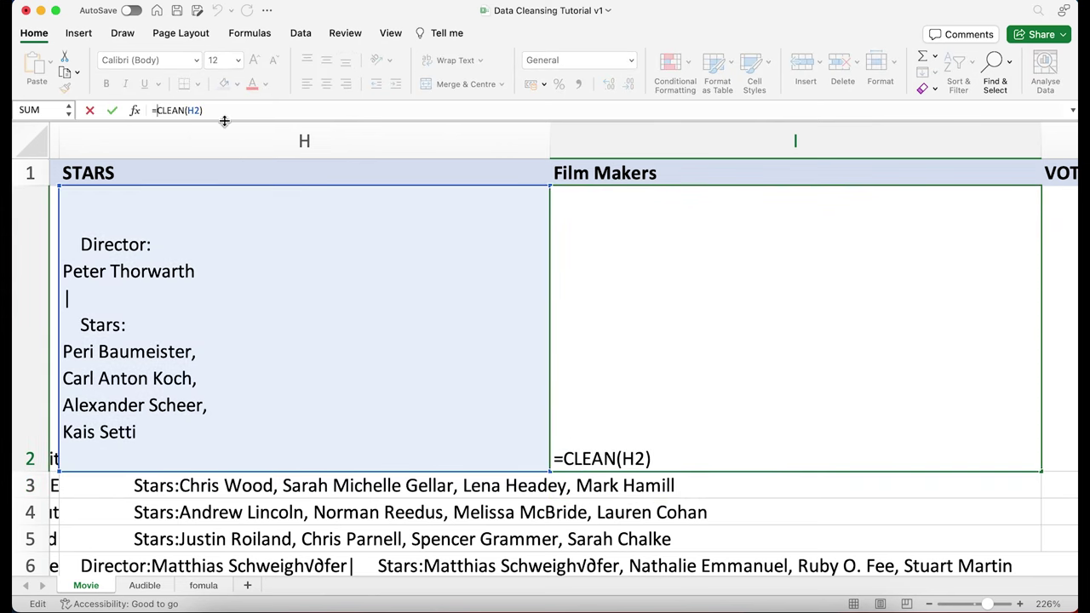
{"action": "type", "text": "trim"}
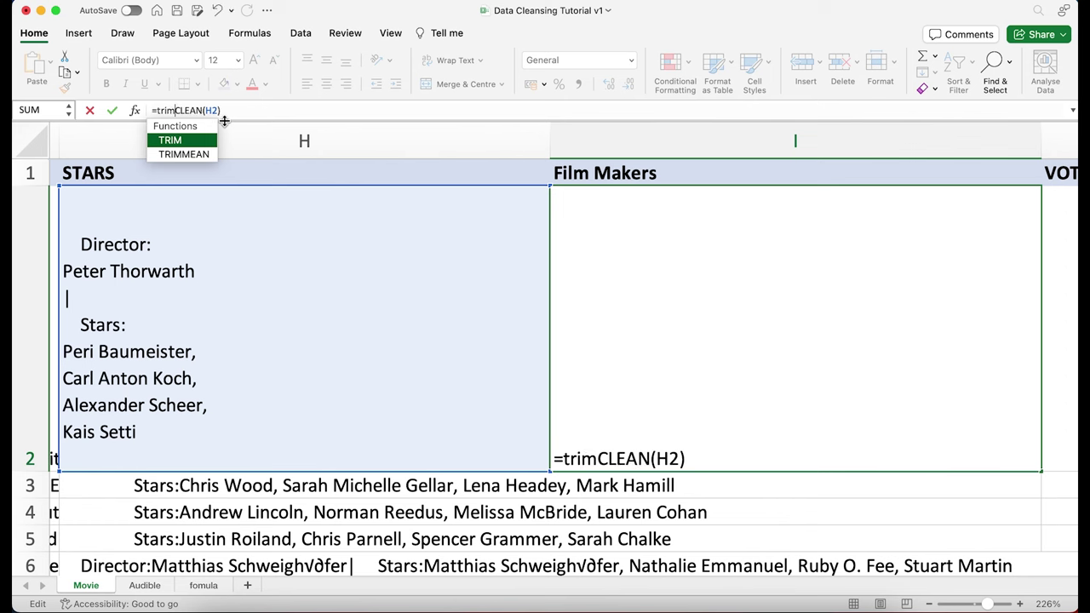
{"action": "double_click", "coordinate": [181, 140]}
{"action": "left_click", "coordinate": [245, 110]}
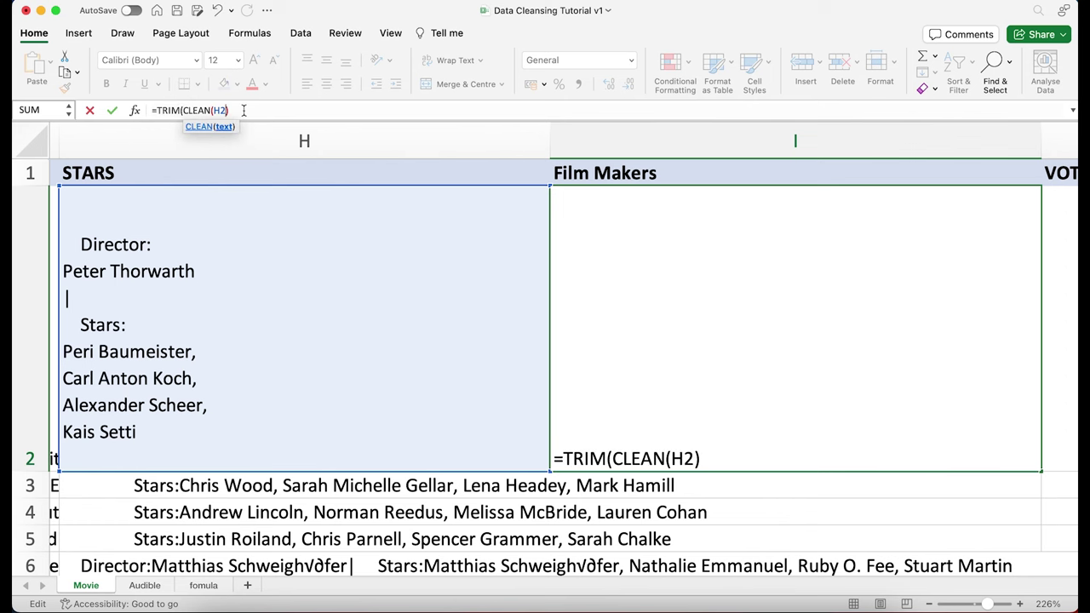
{"action": "type", "text": ")"}
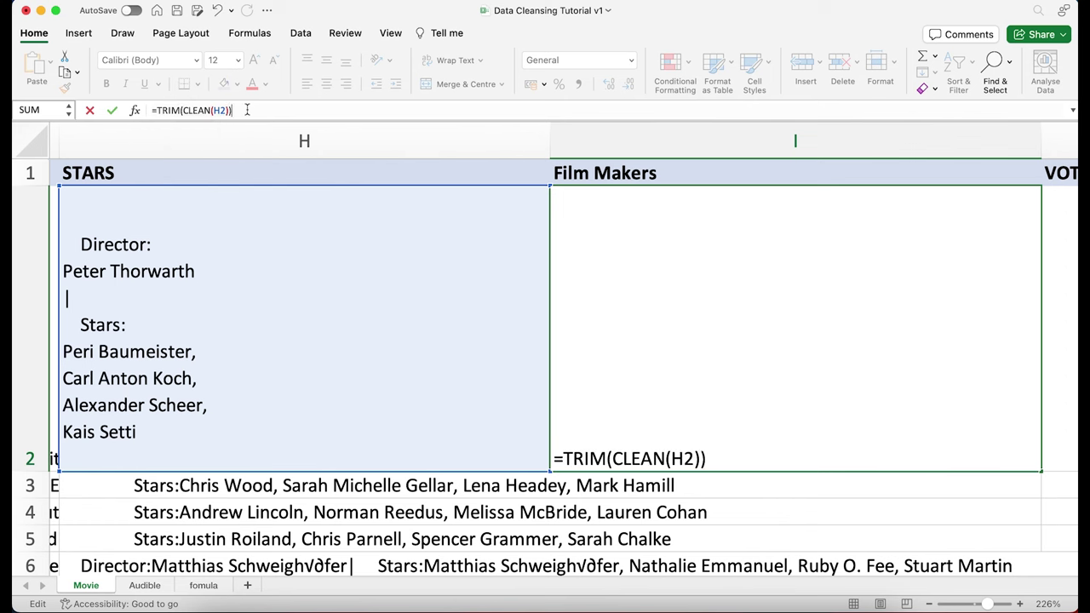
{"action": "left_click", "coordinate": [111, 113]}
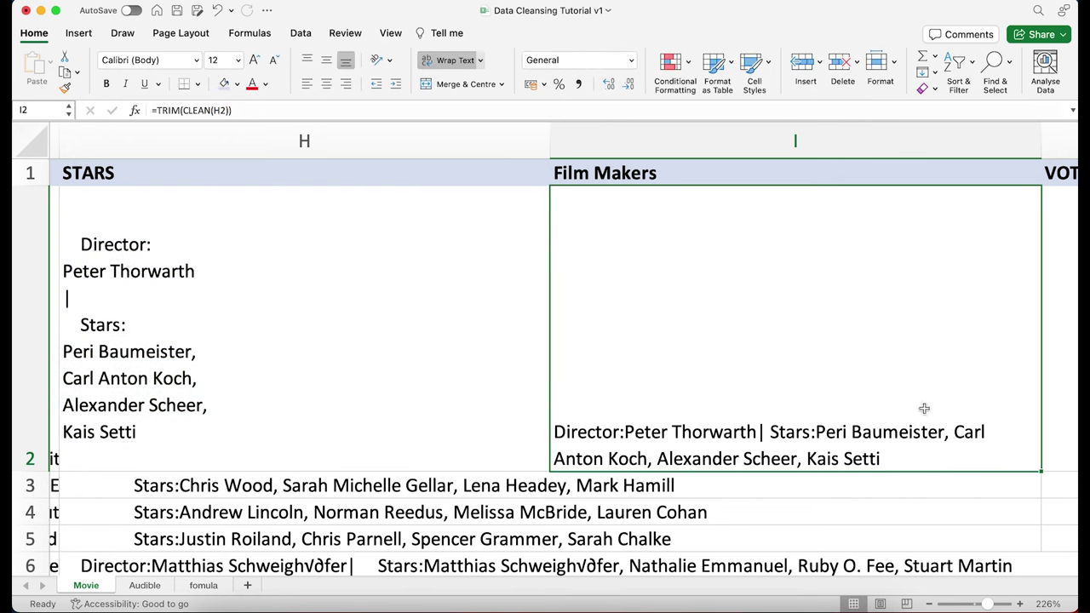
Step: Fill the TRIM and CLEAN formula down the whole Film Makers column, and narrow the Film Makers and STARS columns
{"action": "double_click", "coordinate": [1041, 471]}
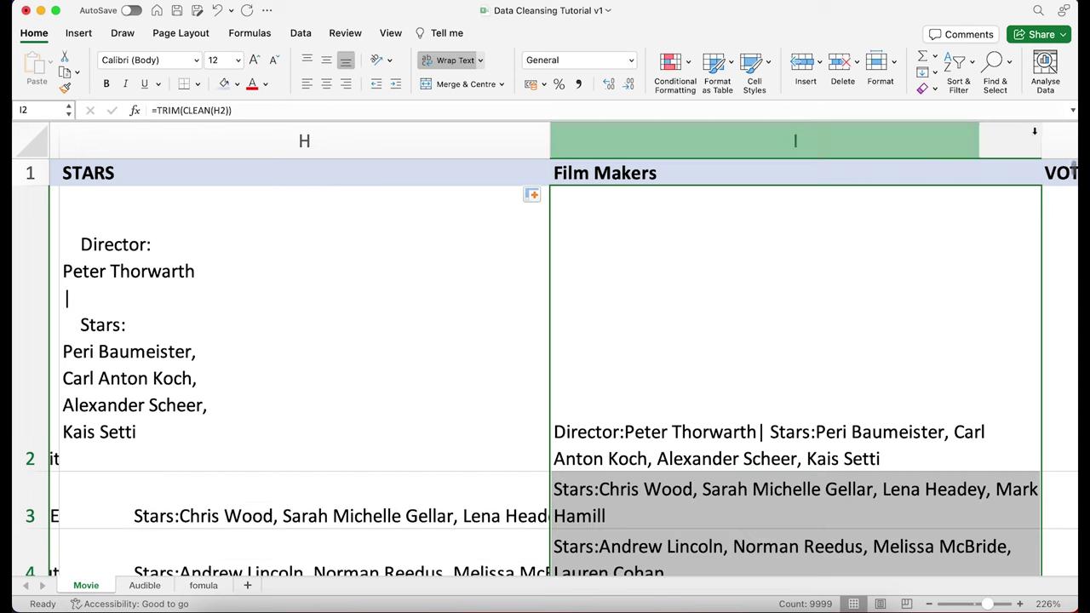
{"action": "left_click_drag", "start_coordinate": [1041, 135], "coordinate": [793, 134]}
{"action": "left_click_drag", "start_coordinate": [558, 137], "coordinate": [411, 138]}
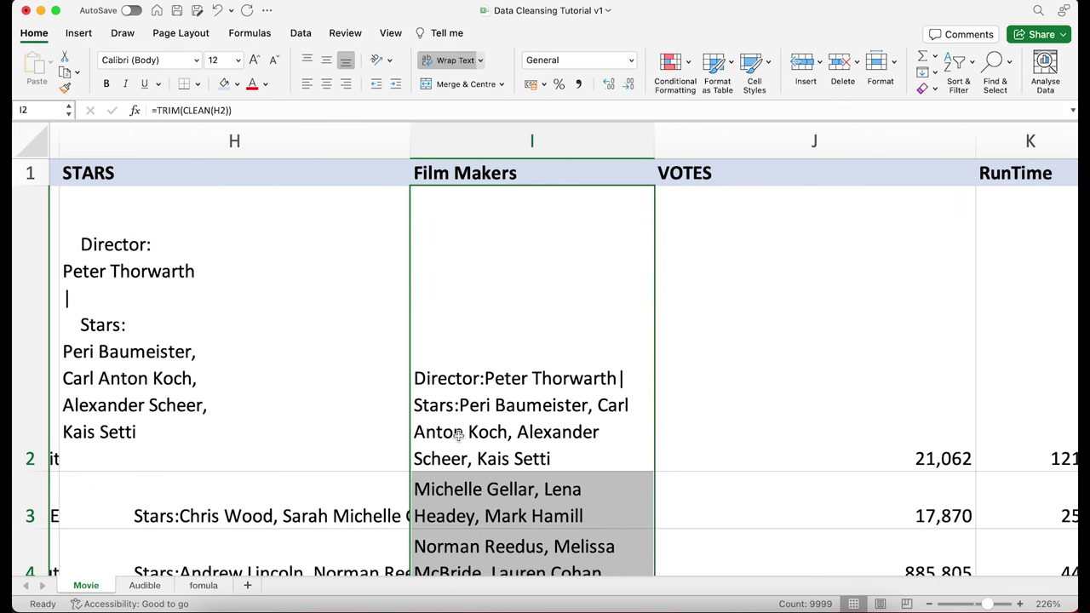
{"action": "left_click", "coordinate": [733, 239]}
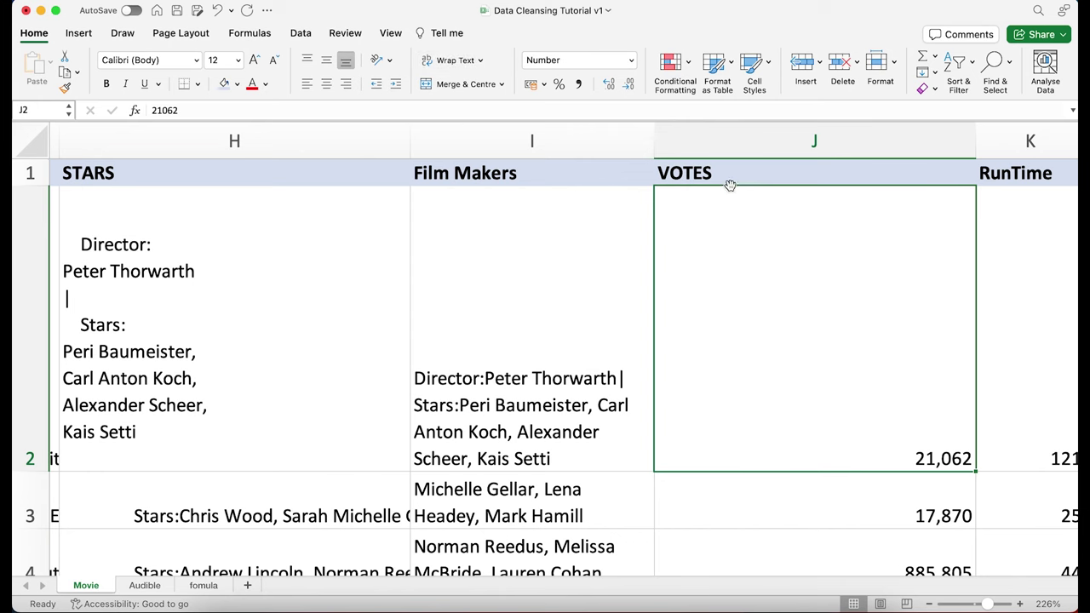
{"action": "left_click", "coordinate": [521, 349]}
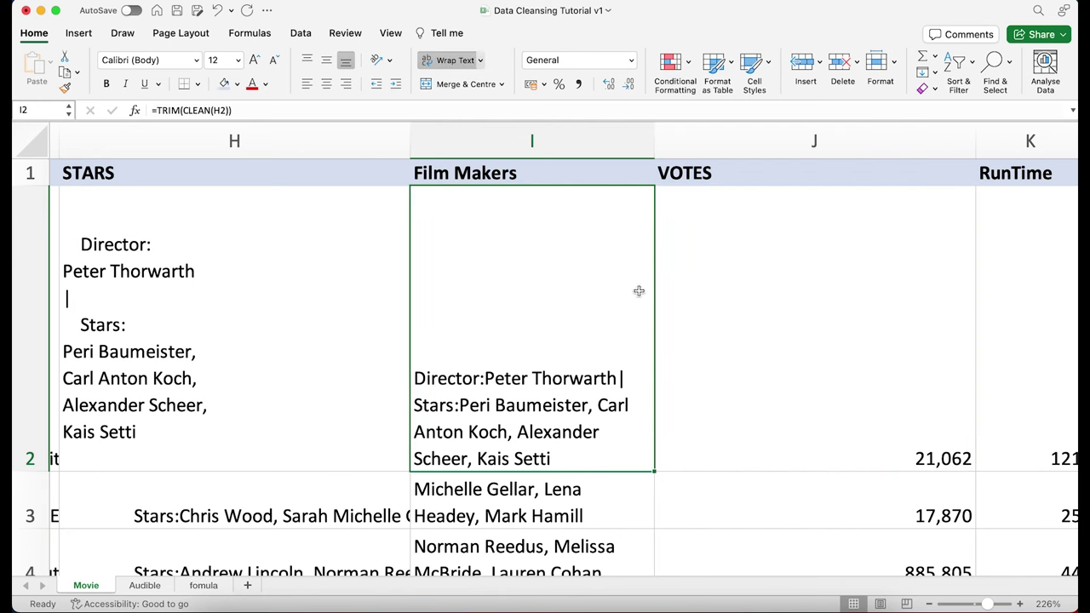
Step: Insert three blank columns between the Film Makers and VOTES columns
{"action": "left_click", "coordinate": [756, 141]}
{"action": "right_click", "coordinate": [756, 140]}
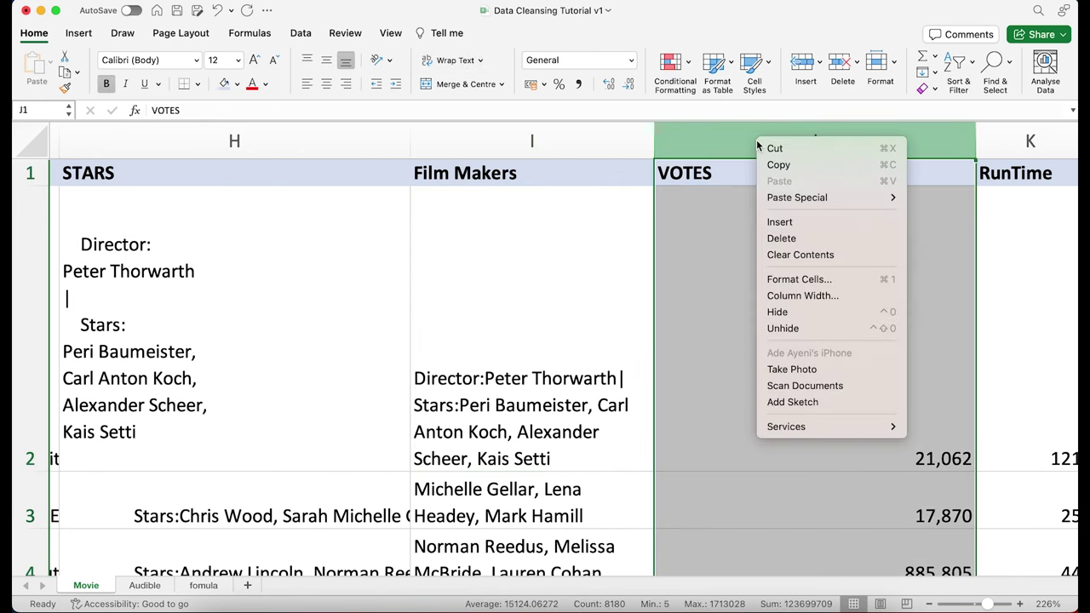
{"action": "left_click", "coordinate": [804, 224]}
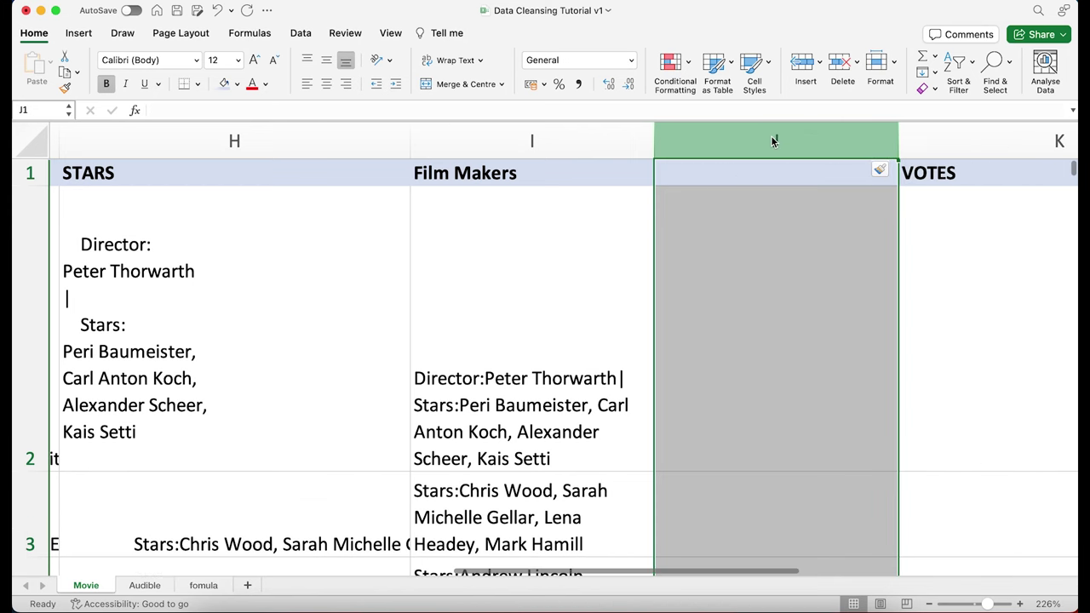
{"action": "right_click", "coordinate": [790, 136]}
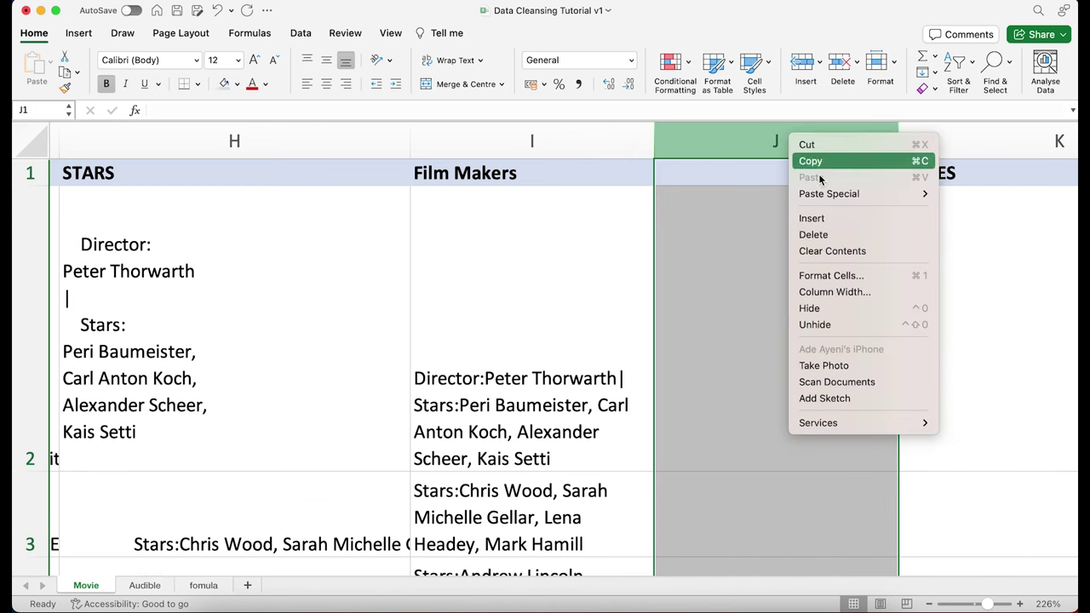
{"action": "left_click", "coordinate": [826, 222]}
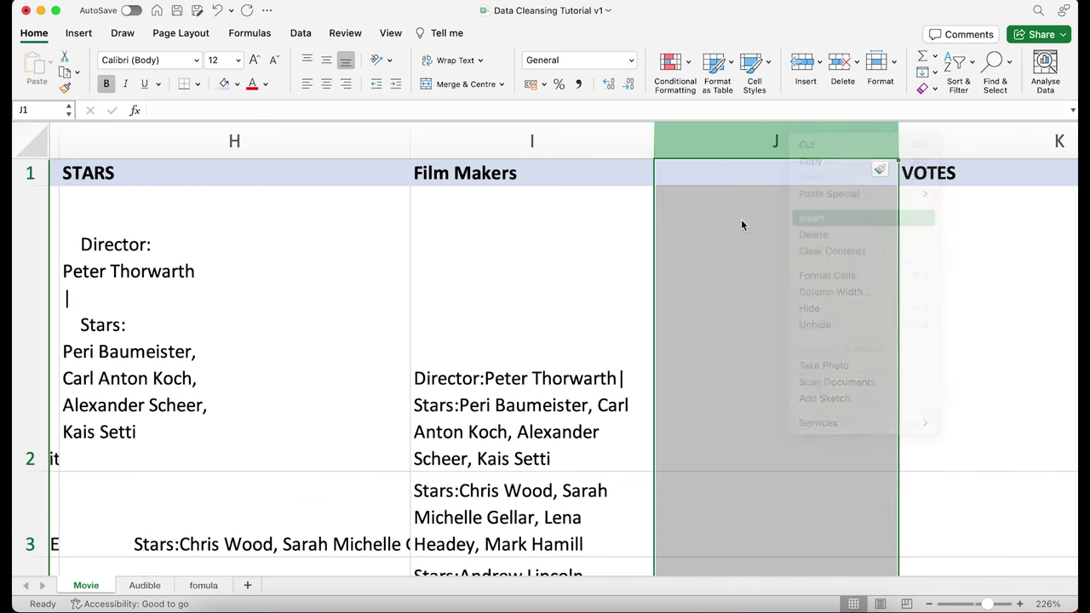
{"action": "right_click", "coordinate": [763, 142]}
{"action": "left_click", "coordinate": [826, 224]}
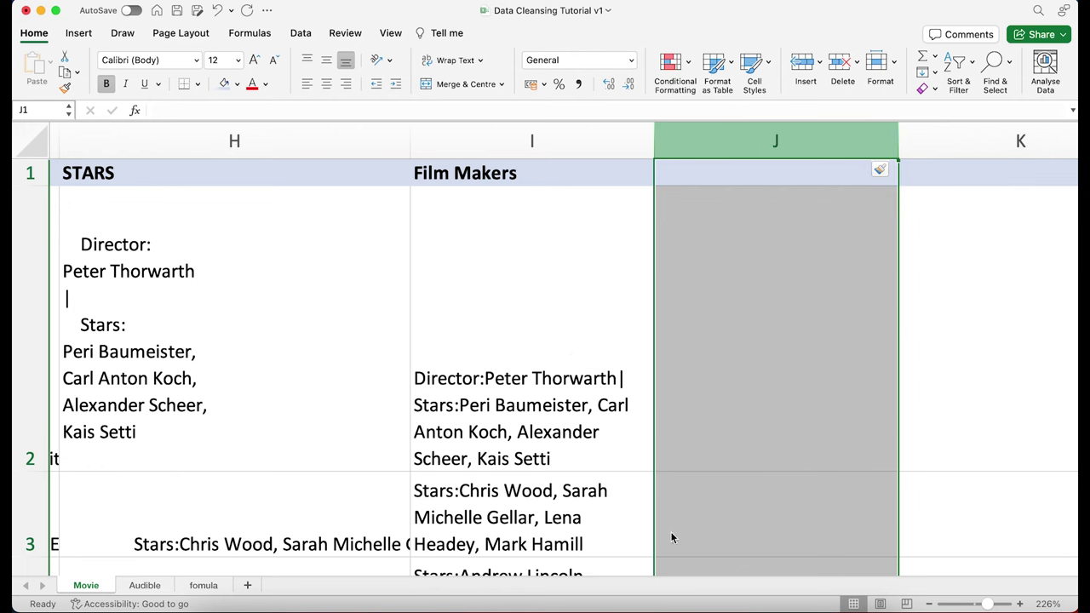
{"action": "left_click_drag", "start_coordinate": [599, 568], "coordinate": [677, 565]}
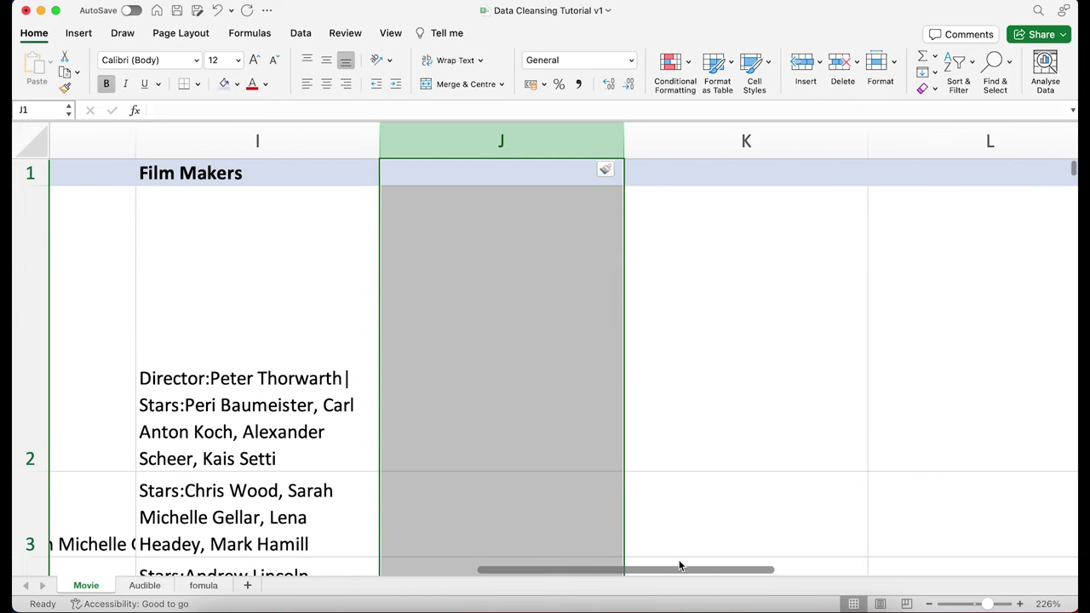
Step: Compare how the director and stars text is separated in the Film Makers cells I2 and I150
{"action": "left_click", "coordinate": [256, 404]}
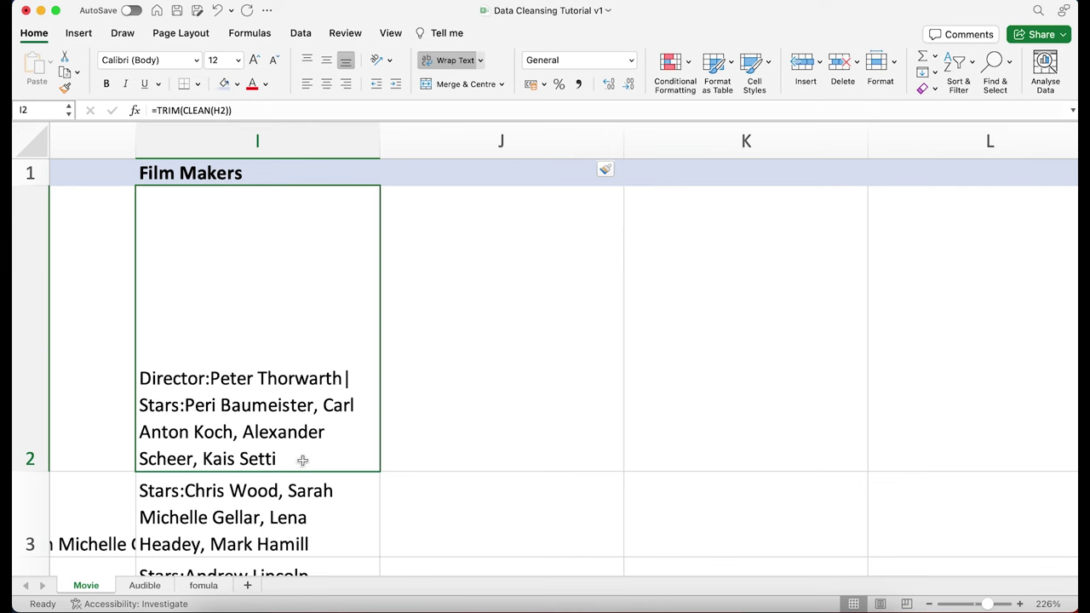
{"action": "left_click", "coordinate": [1032, 228]}
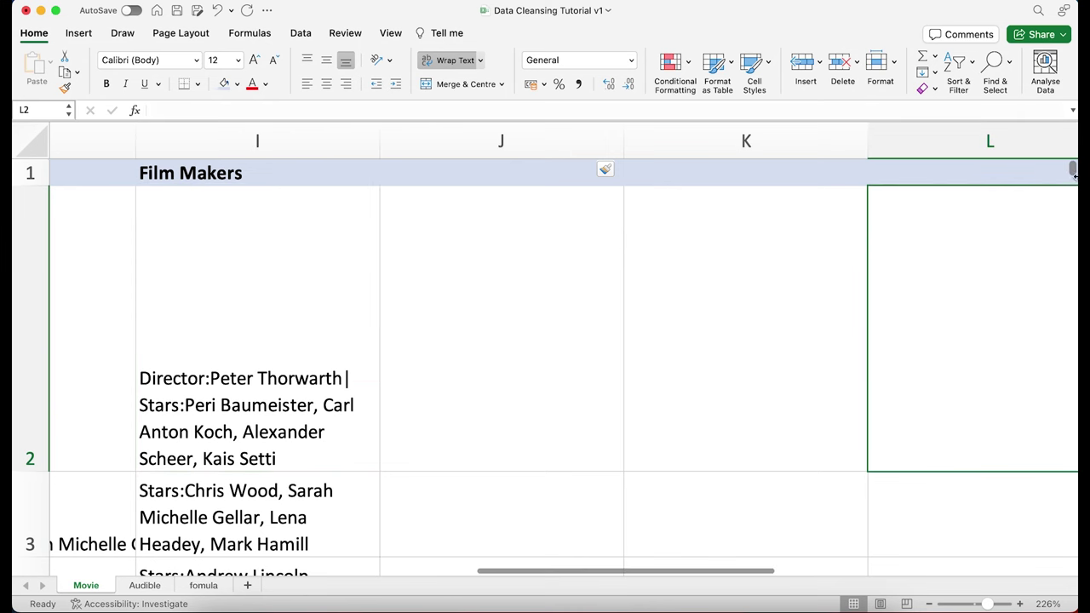
{"action": "left_click_drag", "start_coordinate": [1074, 173], "coordinate": [1074, 179]}
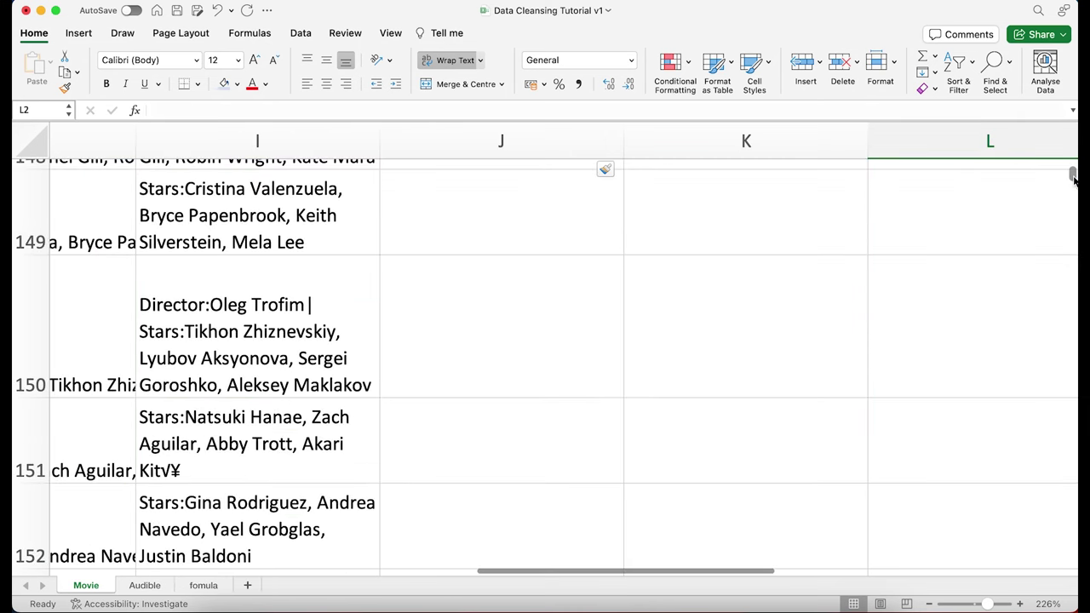
{"action": "left_click", "coordinate": [257, 315]}
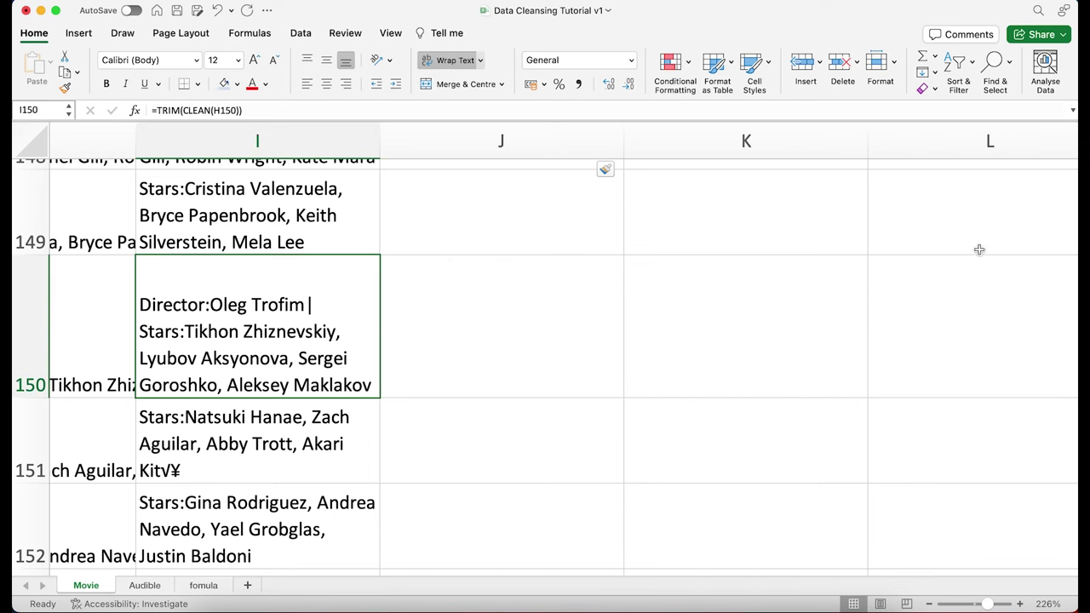
{"action": "left_click", "coordinate": [1036, 320]}
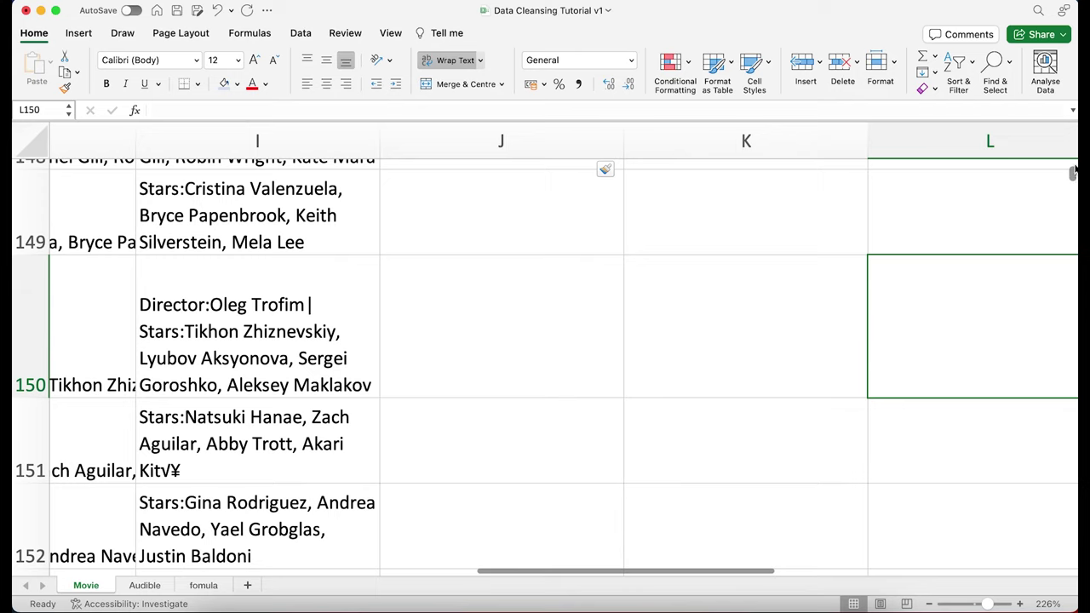
{"action": "left_click_drag", "start_coordinate": [1075, 170], "coordinate": [1073, 163]}
{"action": "left_click", "coordinate": [223, 231]}
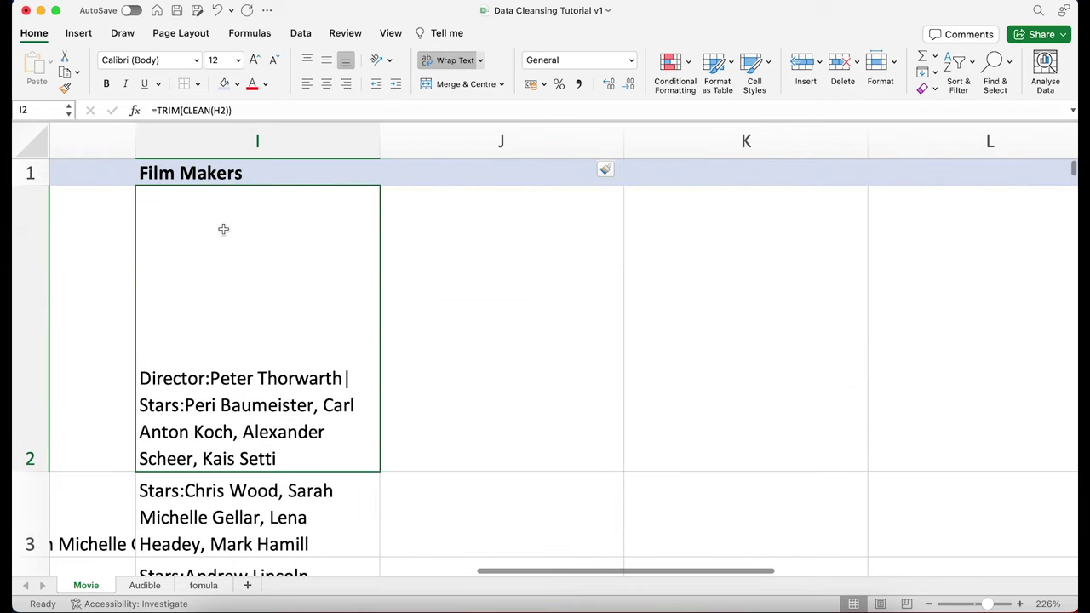
Step: Copy the whole Film Makers column I and paste it as values only into column J
{"action": "left_click", "coordinate": [272, 147]}
{"action": "right_click", "coordinate": [273, 142]}
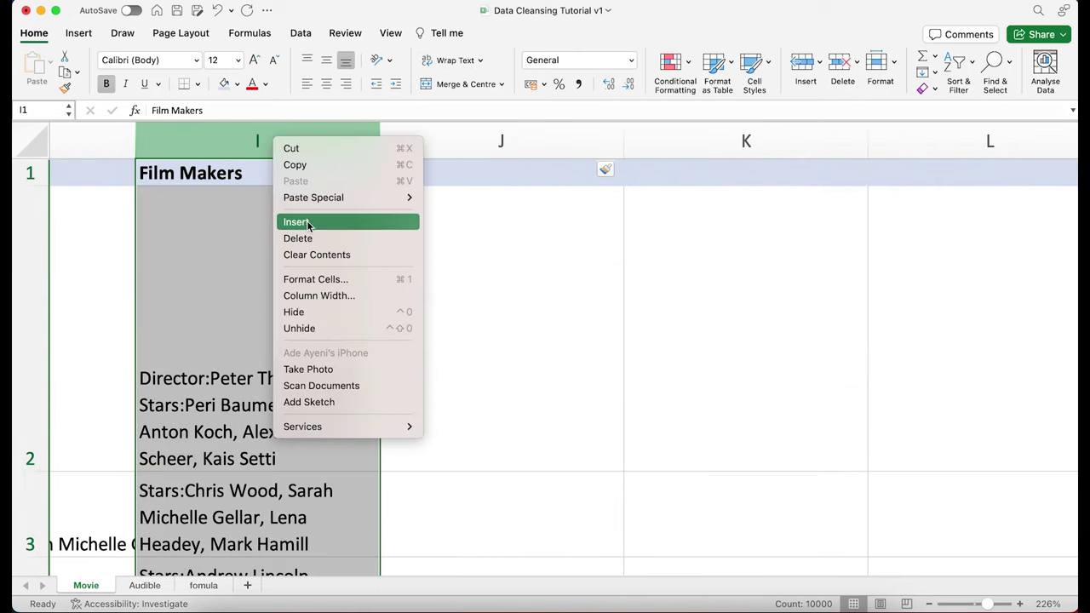
{"action": "left_click", "coordinate": [407, 164]}
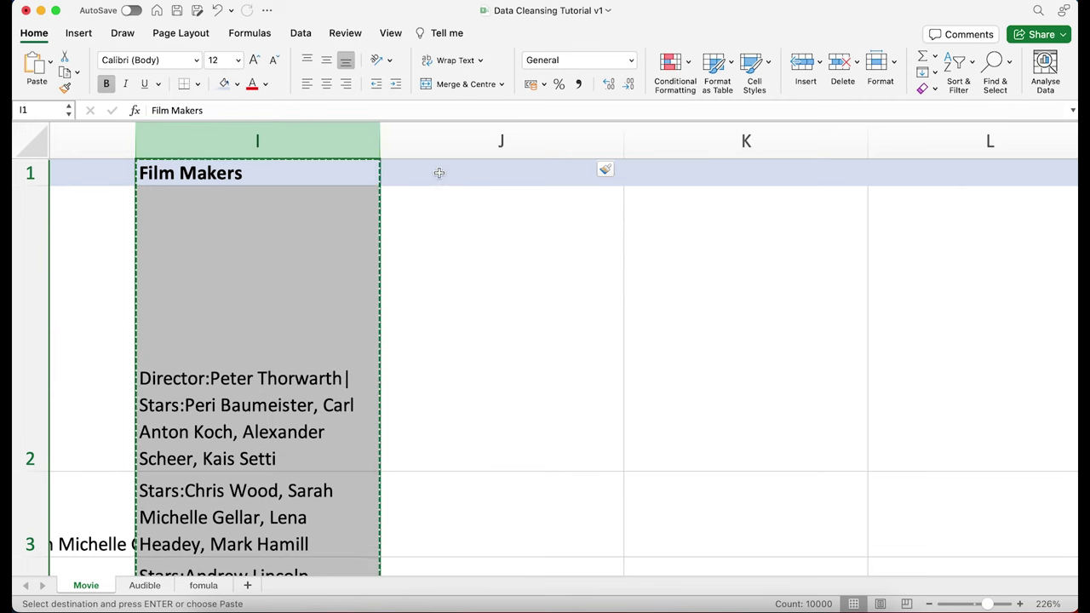
{"action": "left_click", "coordinate": [452, 173]}
{"action": "right_click", "coordinate": [457, 174]}
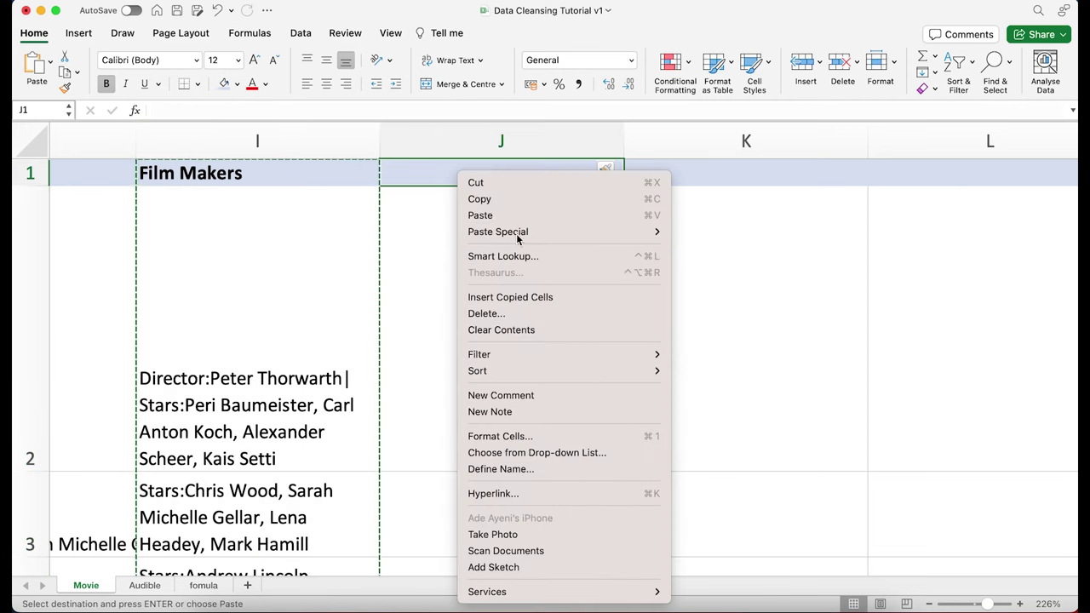
{"action": "mouse_move", "coordinate": [523, 230]}
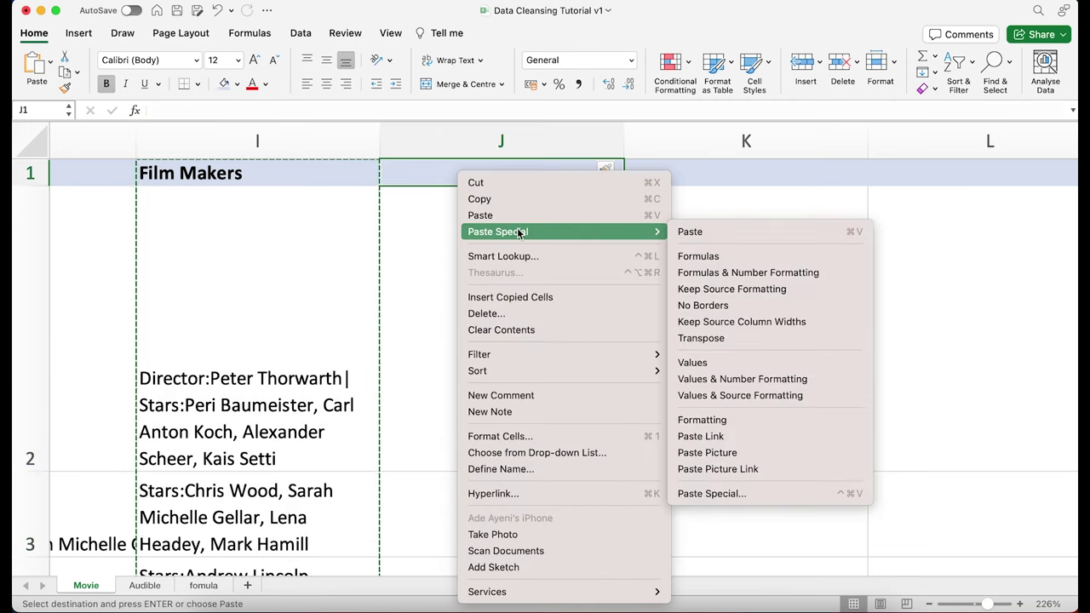
{"action": "left_click", "coordinate": [703, 362]}
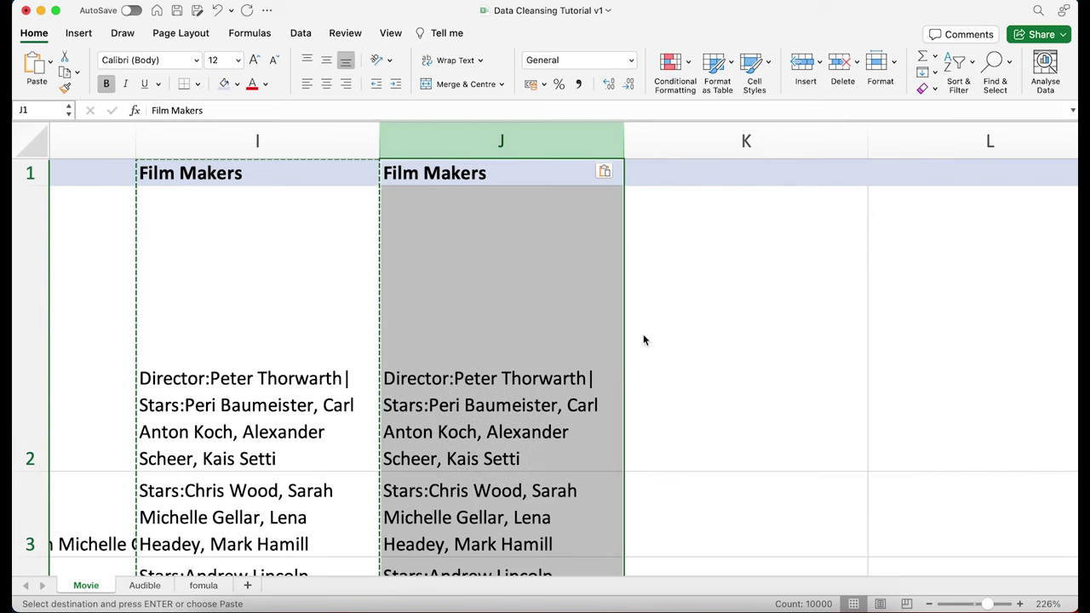
Step: Examine the pasted text in cells J2 and J233, looking for the character that separates the director from the stars
{"action": "left_click", "coordinate": [511, 289]}
{"action": "left_click", "coordinate": [706, 327]}
{"action": "left_click", "coordinate": [513, 306]}
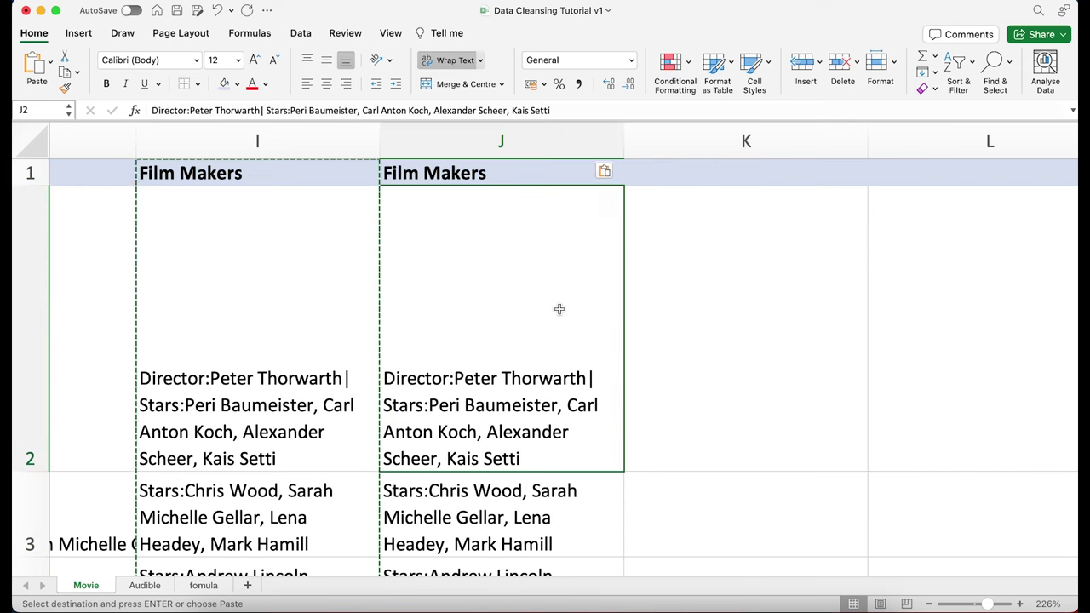
{"action": "left_click", "coordinate": [279, 110]}
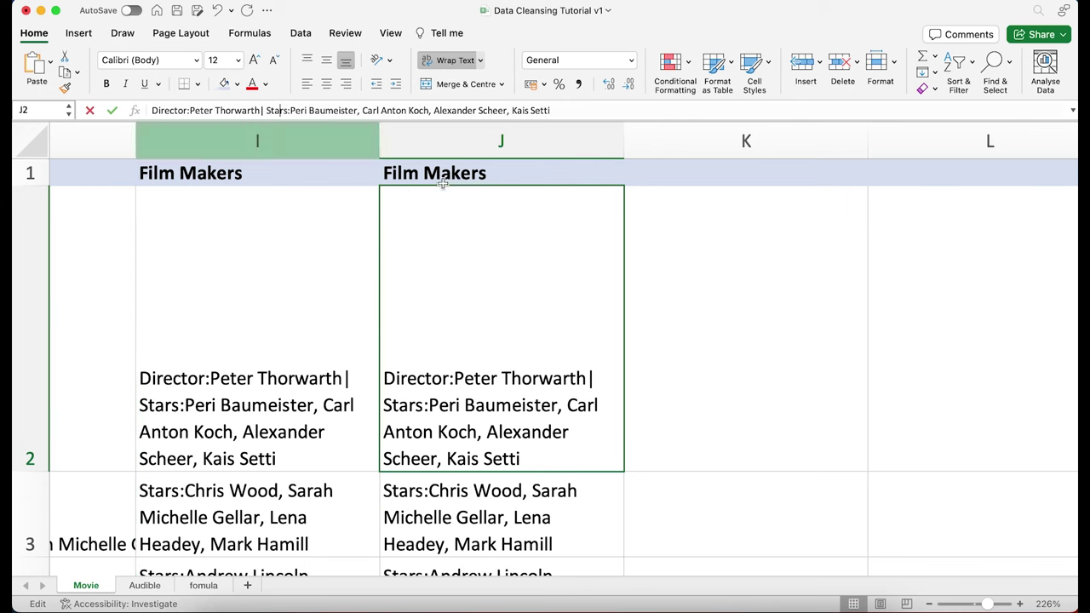
{"action": "left_click", "coordinate": [922, 240]}
{"action": "left_click_drag", "start_coordinate": [1073, 174], "coordinate": [1073, 183]}
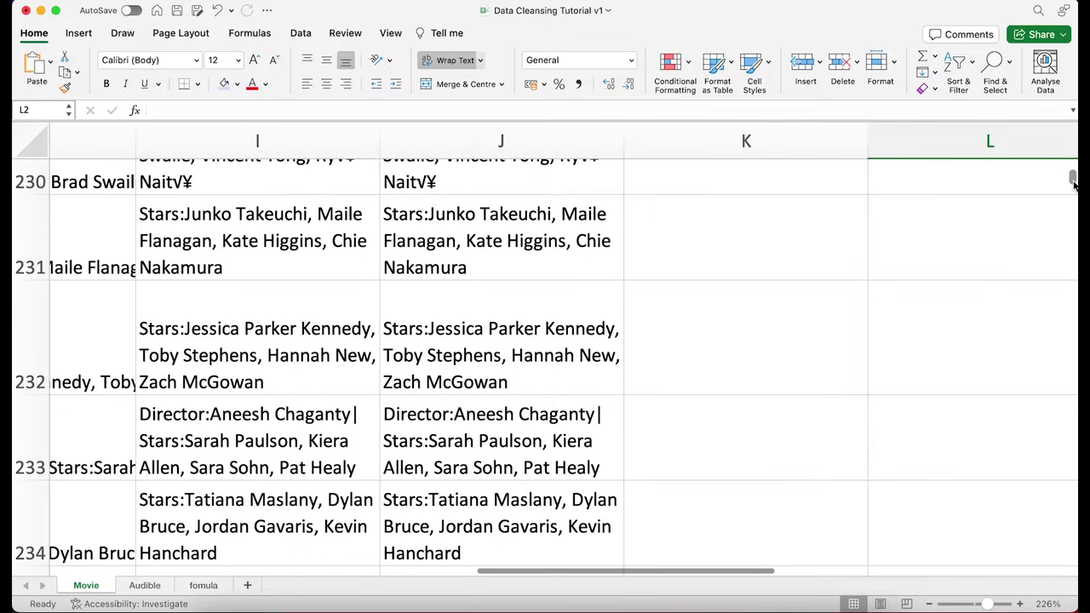
{"action": "left_click", "coordinate": [509, 432]}
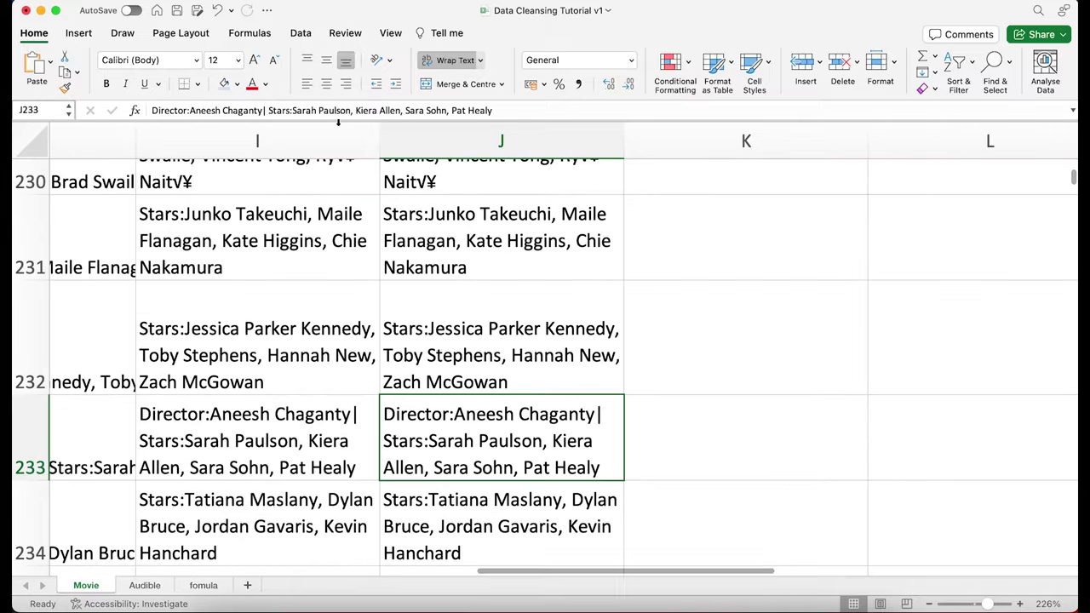
{"action": "left_click", "coordinate": [264, 109]}
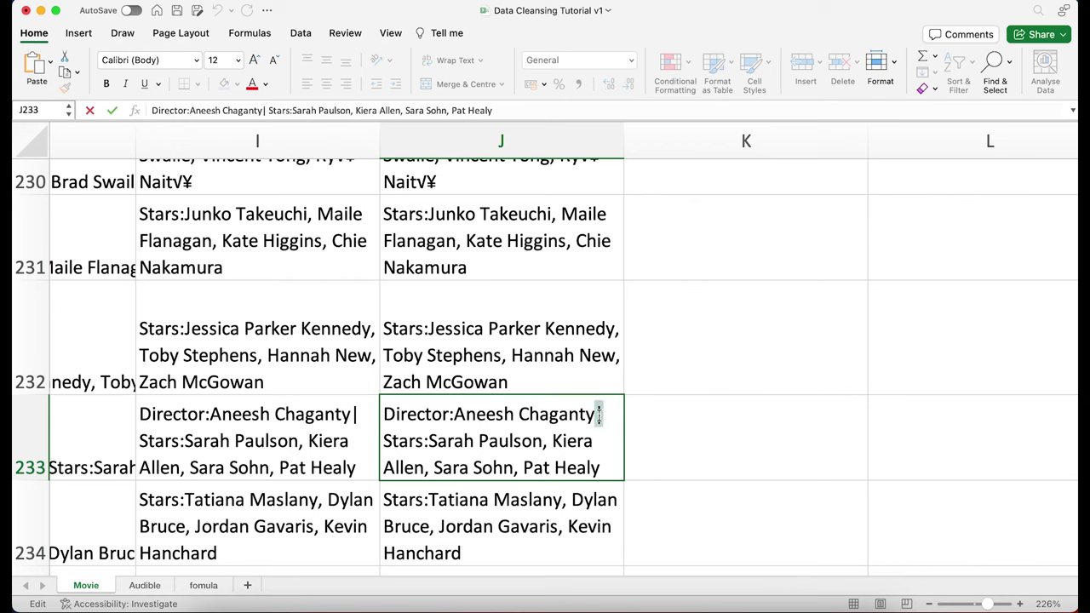
{"action": "right_click", "coordinate": [599, 415]}
{"action": "left_click", "coordinate": [610, 280]}
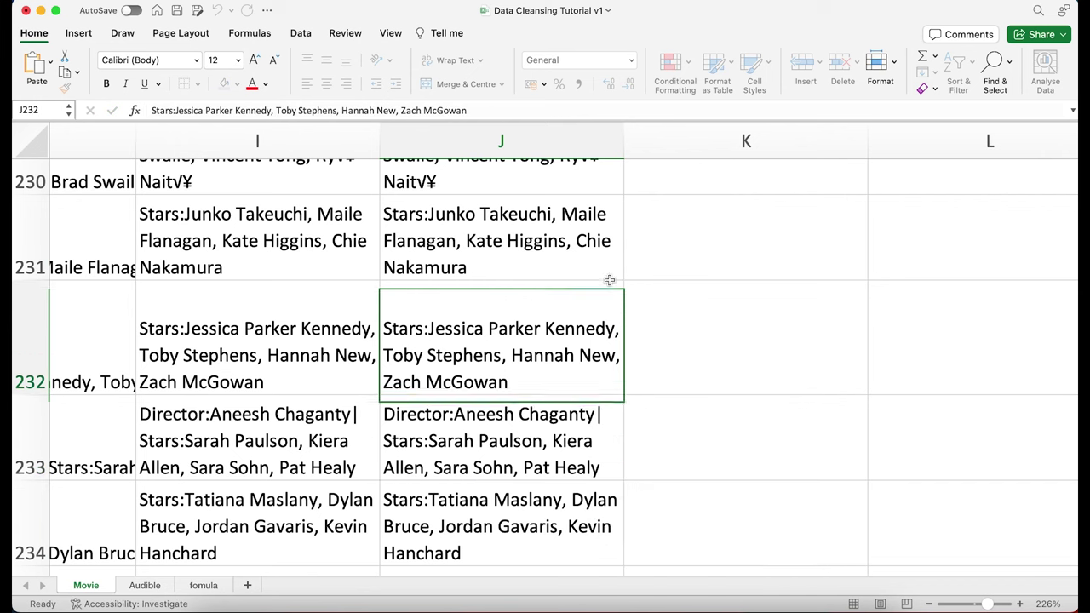
{"action": "left_click", "coordinate": [1034, 297]}
{"action": "left_click_drag", "start_coordinate": [1072, 185], "coordinate": [1071, 166]}
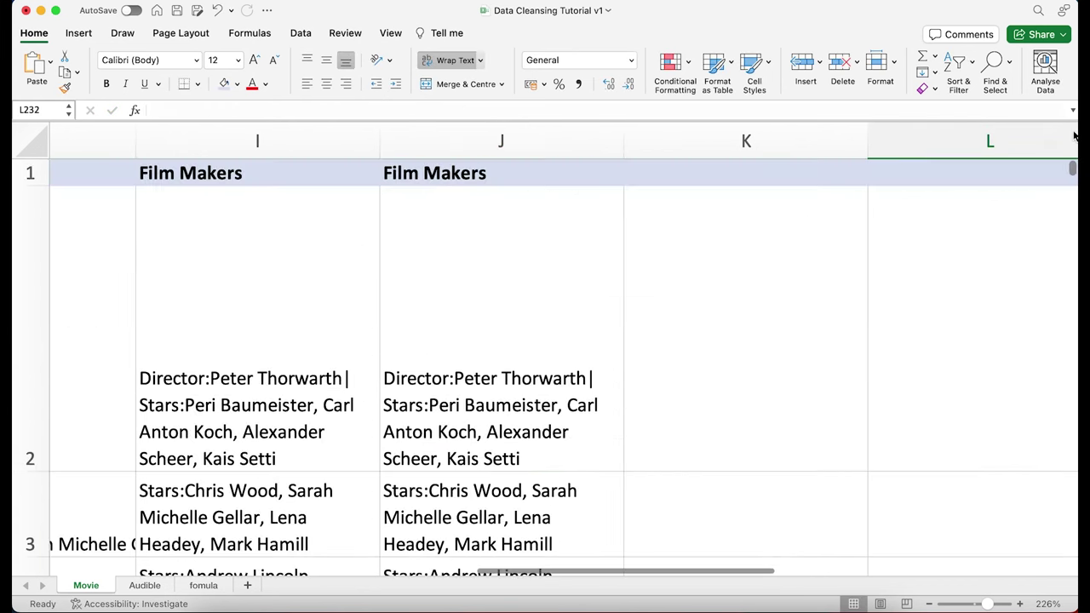
Step: Insert one more blank column to the right of the pasted Film Makers column J
{"action": "left_click", "coordinate": [436, 128]}
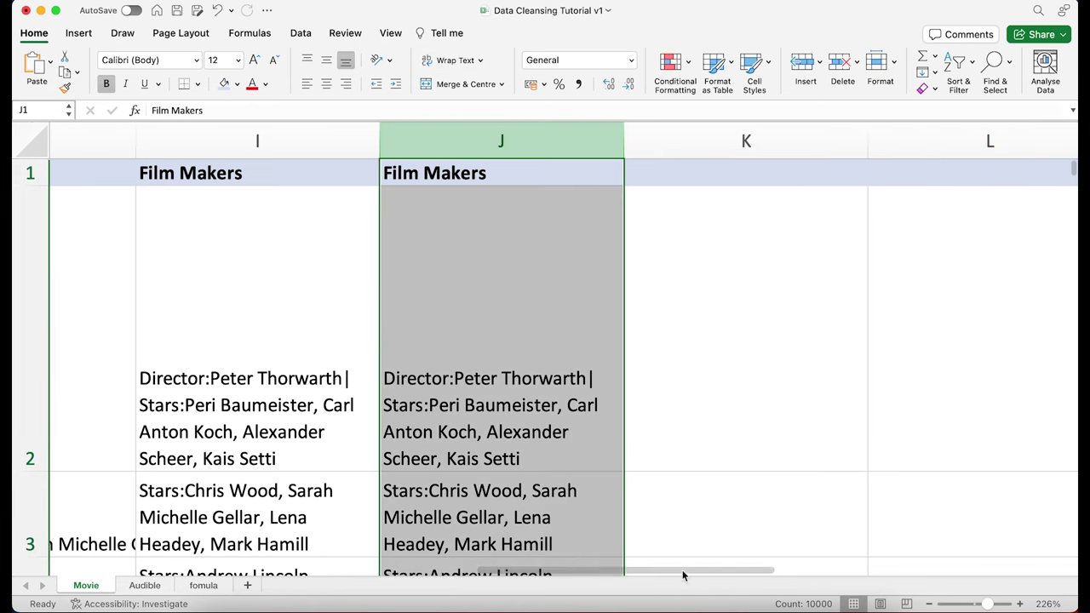
{"action": "left_click_drag", "start_coordinate": [619, 570], "coordinate": [676, 570]}
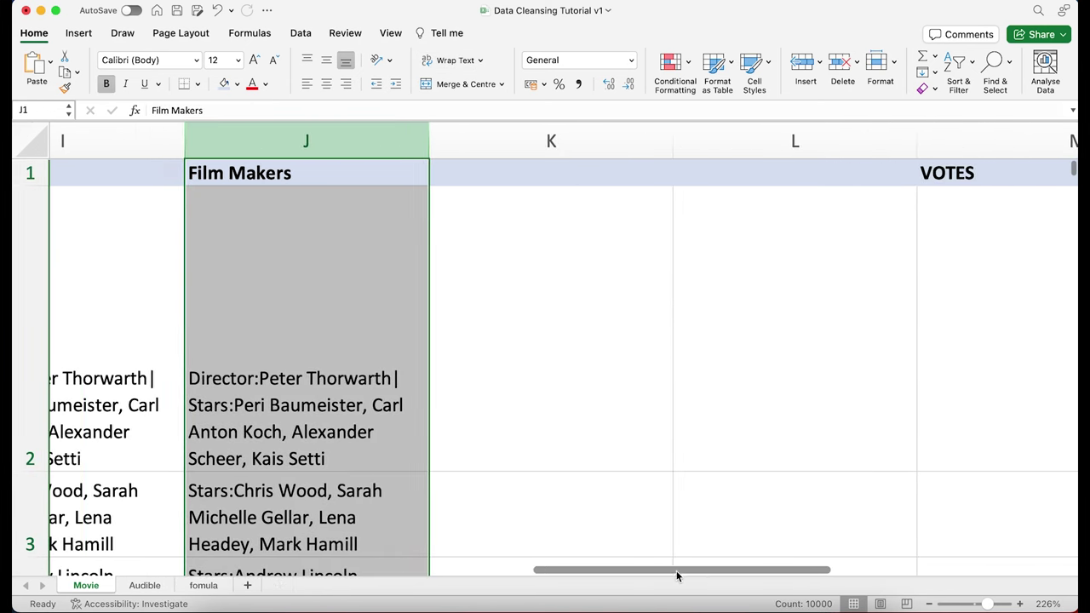
{"action": "left_click", "coordinate": [623, 289]}
{"action": "left_click", "coordinate": [545, 134]}
{"action": "right_click", "coordinate": [545, 135]}
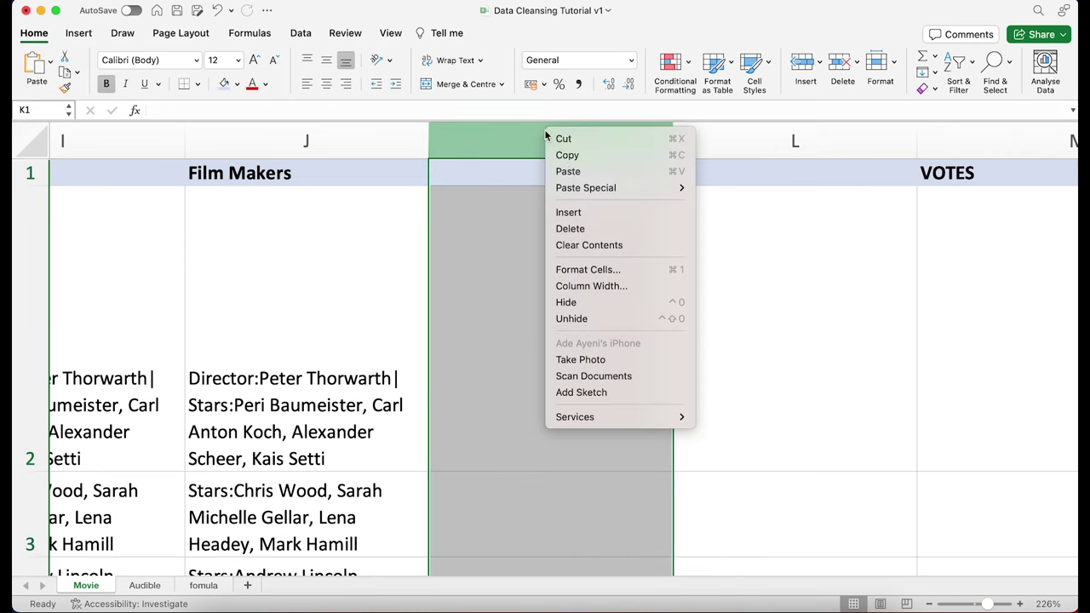
{"action": "left_click", "coordinate": [575, 213]}
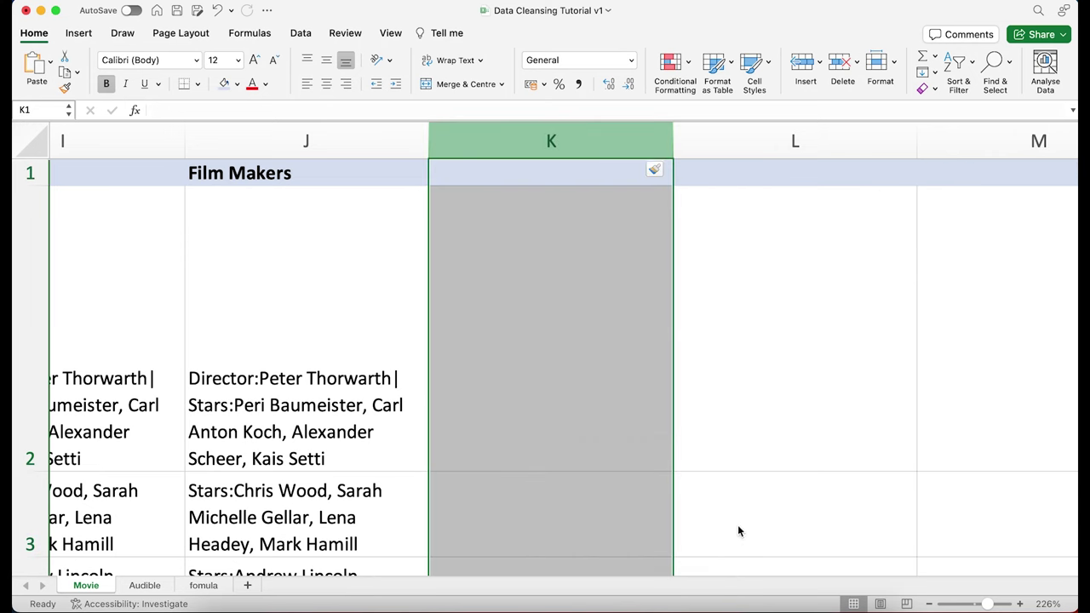
{"action": "mouse_move", "coordinate": [553, 568]}
{"action": "left_mouse_down"}
{"action": "mouse_move", "coordinate": [601, 569]}
{"action": "mouse_move", "coordinate": [571, 565]}
{"action": "left_mouse_up"}
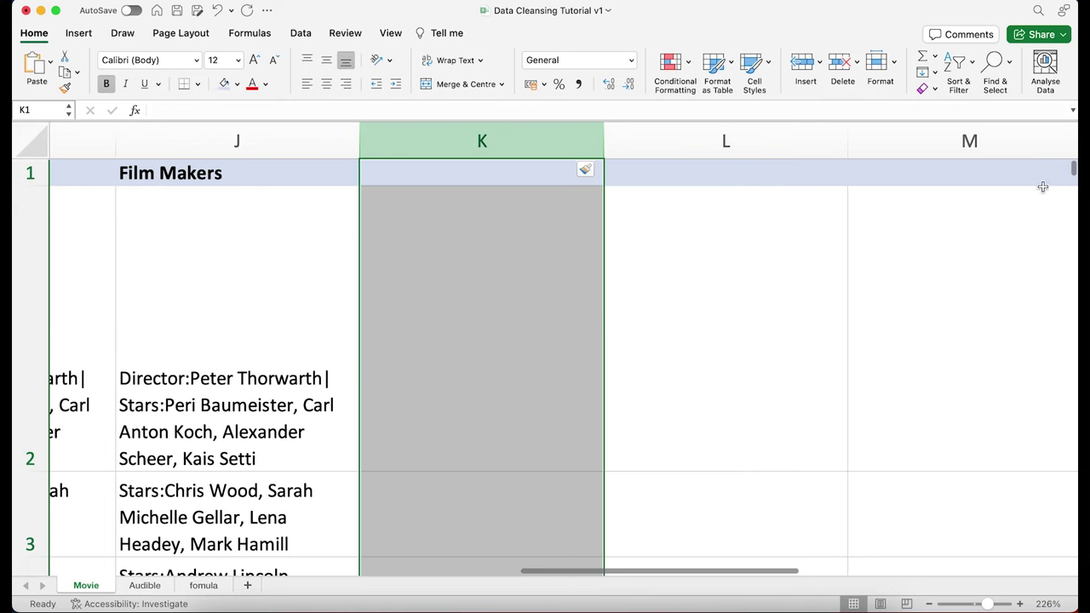
{"action": "left_click", "coordinate": [994, 136]}
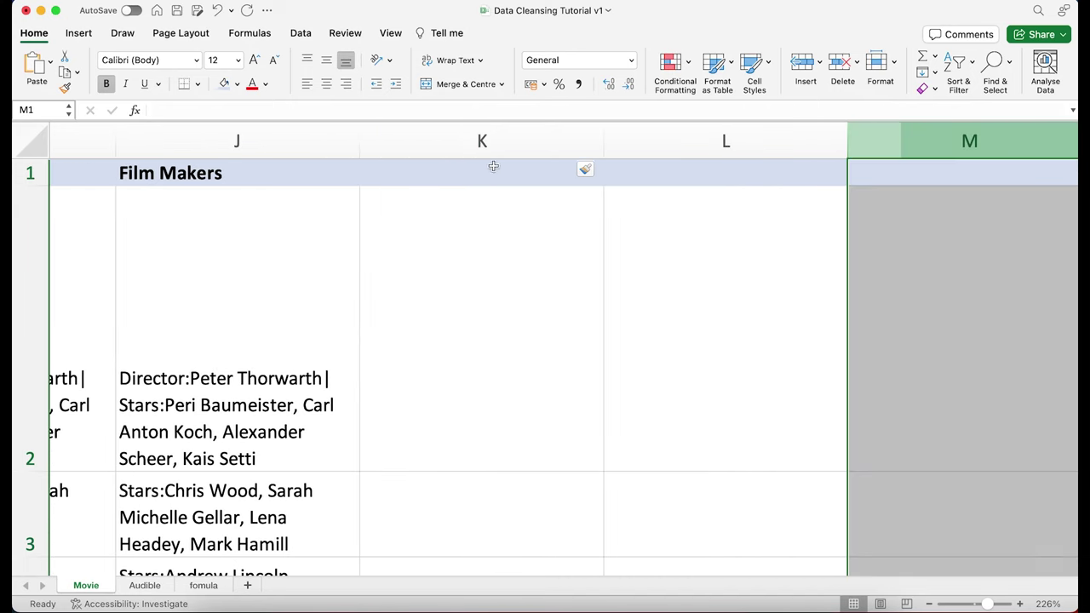
{"action": "left_click", "coordinate": [466, 392]}
{"action": "left_click_drag", "start_coordinate": [757, 570], "coordinate": [705, 570]}
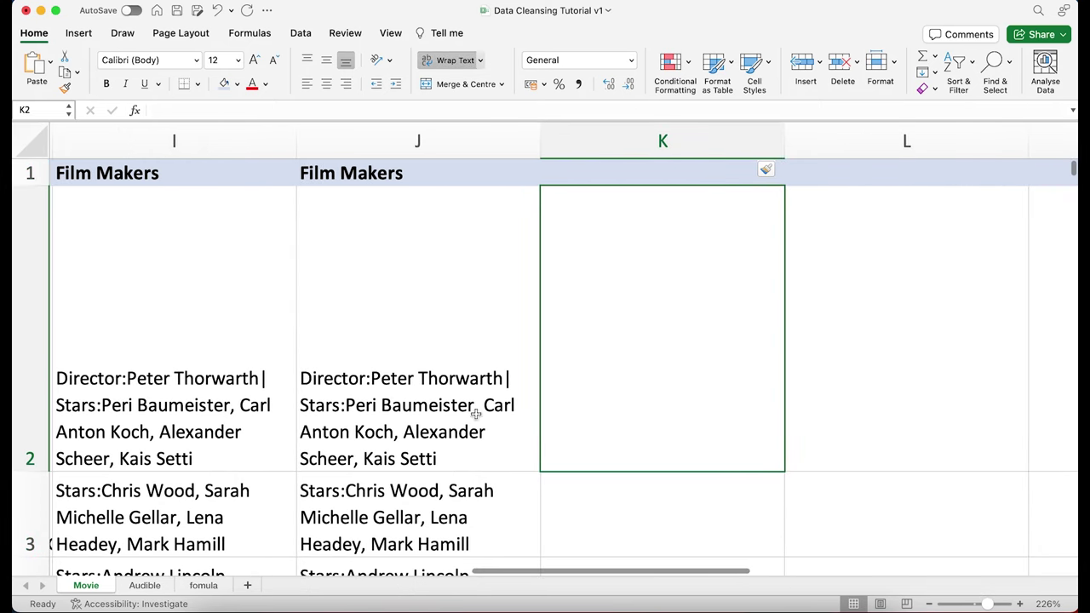
Step: Split the pasted Film Makers column J with Text to Columns using "|" as the Other delimiter and destination $J$1, replacing existing data
{"action": "double_click", "coordinate": [506, 378]}
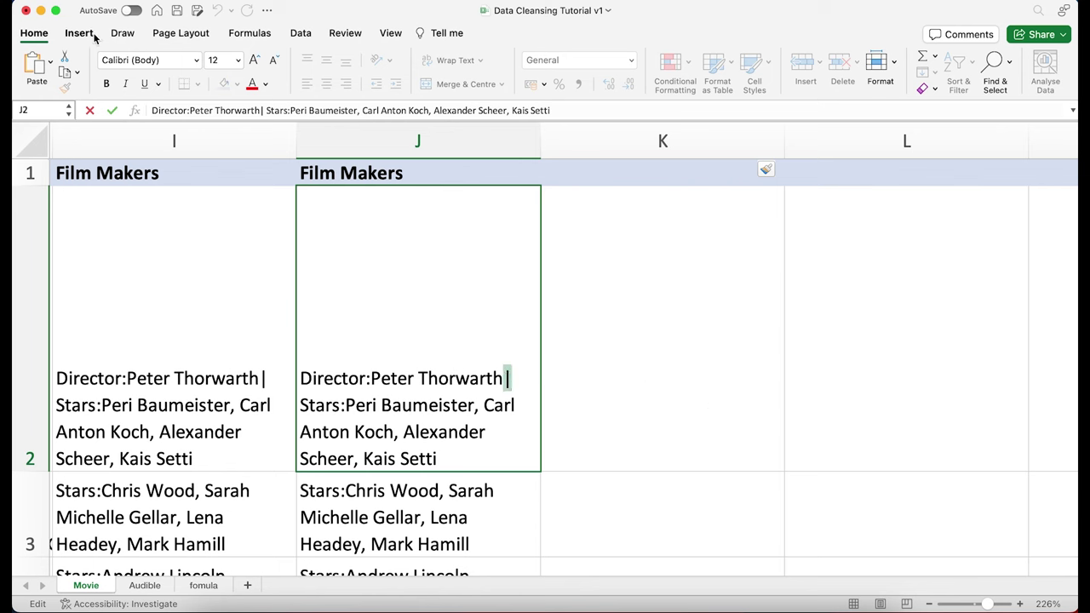
{"action": "left_click", "coordinate": [42, 34]}
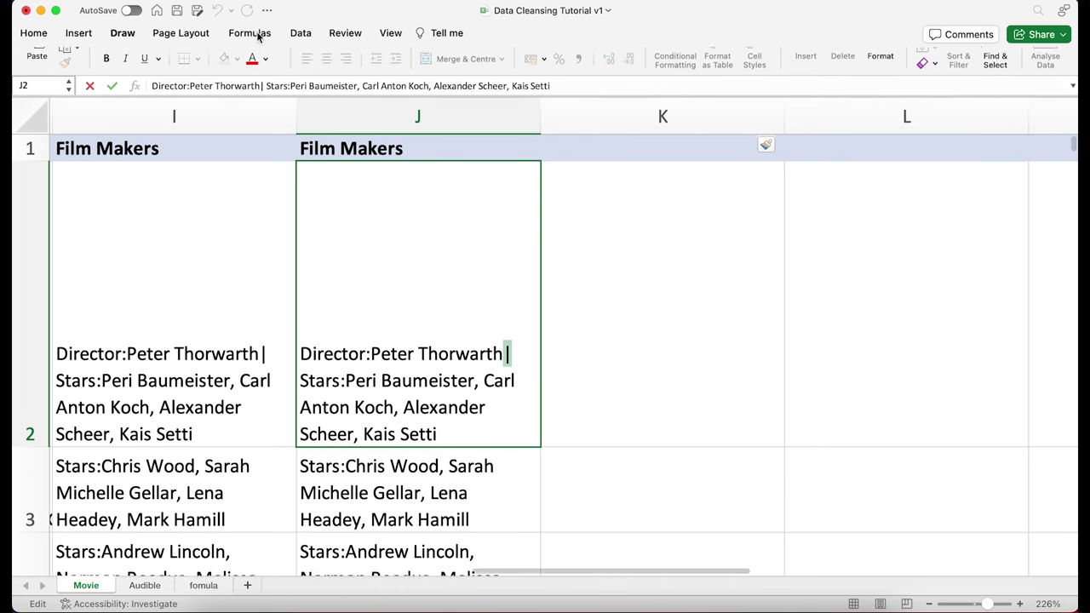
{"action": "left_click", "coordinate": [300, 34]}
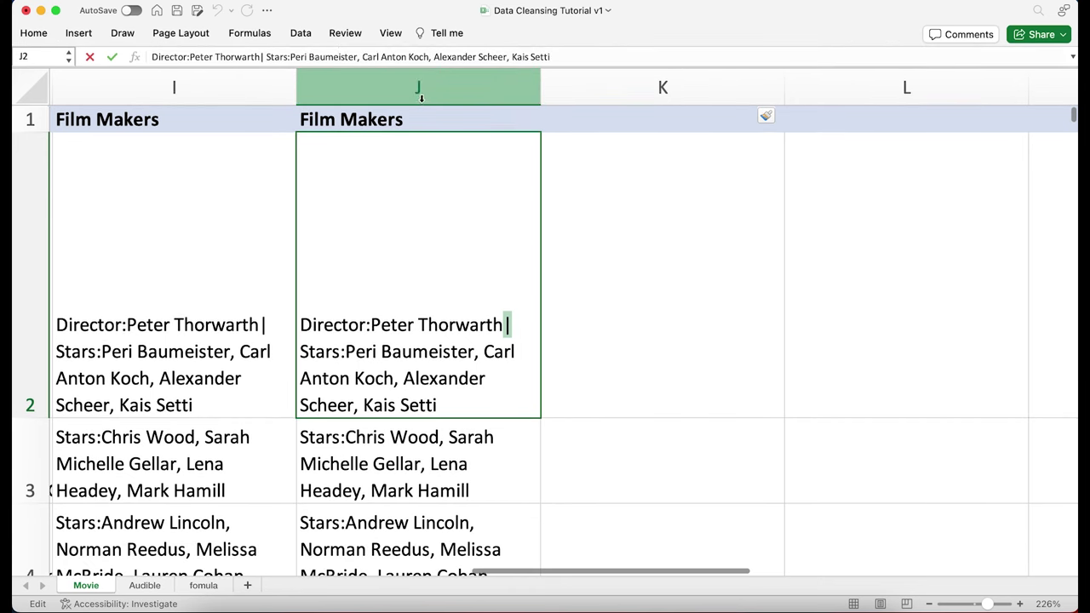
{"action": "left_click", "coordinate": [421, 91]}
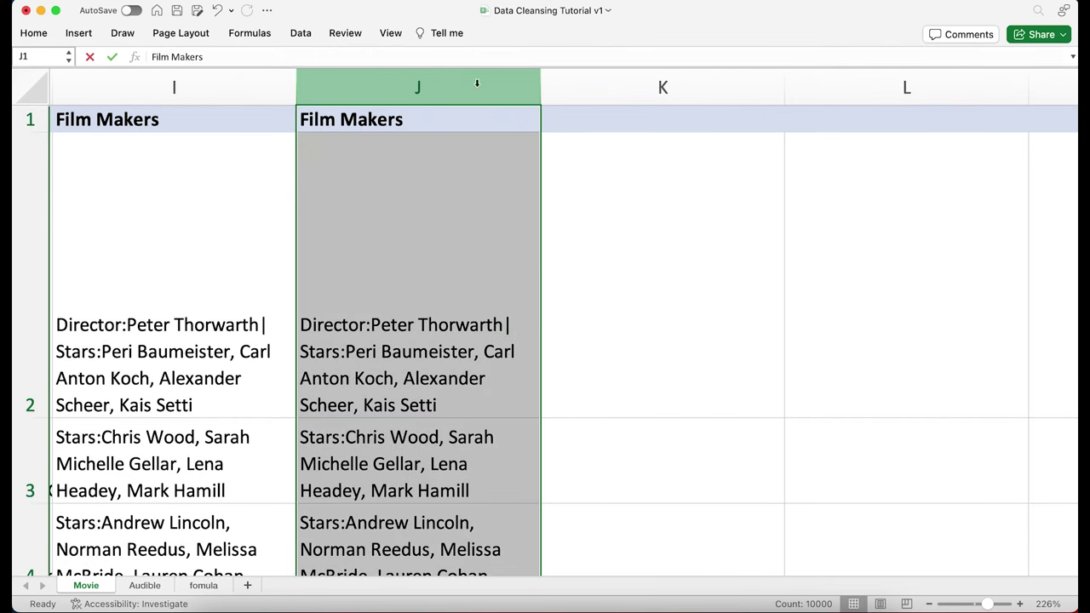
{"action": "left_click", "coordinate": [305, 37]}
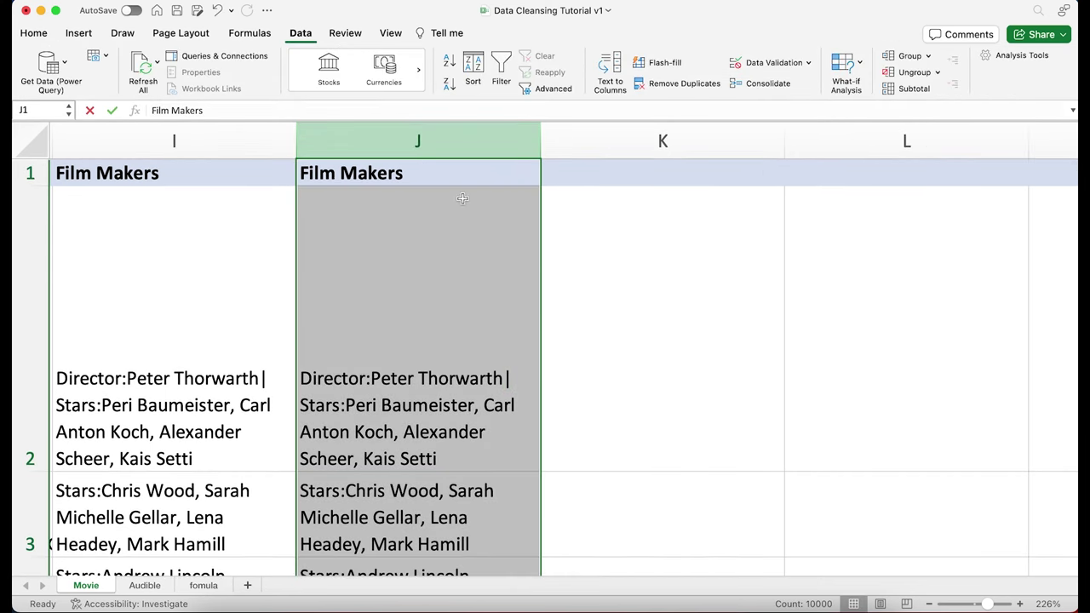
{"action": "left_click", "coordinate": [616, 70]}
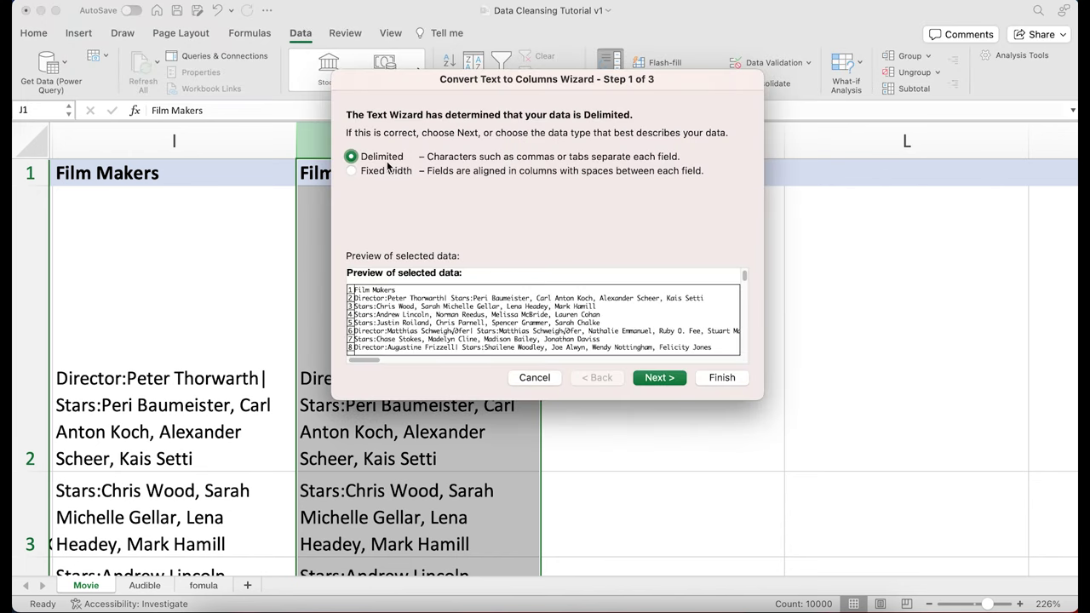
{"action": "left_click", "coordinate": [660, 377]}
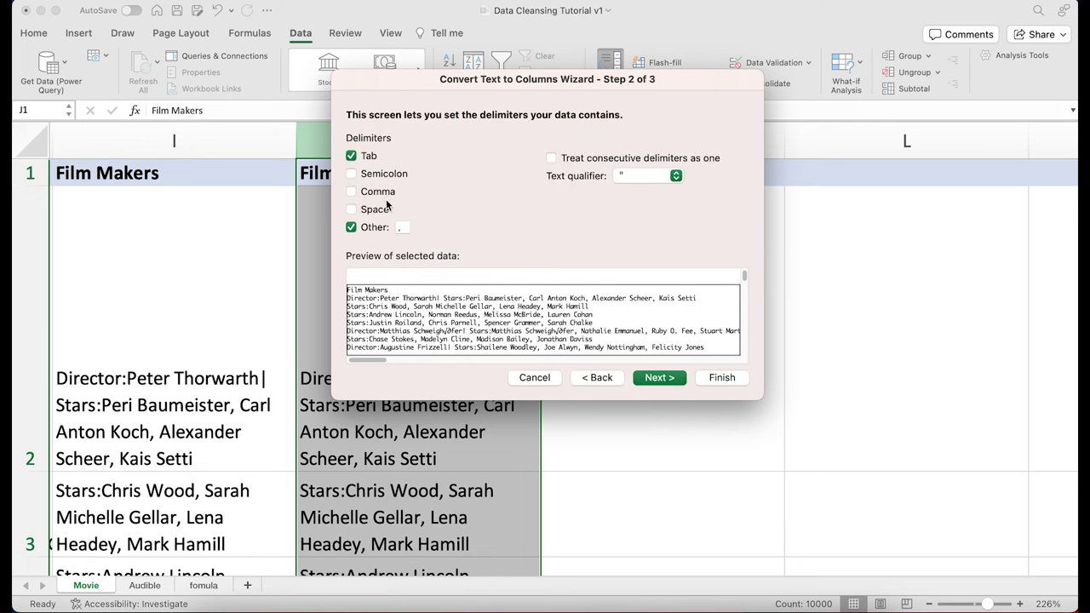
{"action": "left_click", "coordinate": [402, 228]}
{"action": "type", "text": "|"}
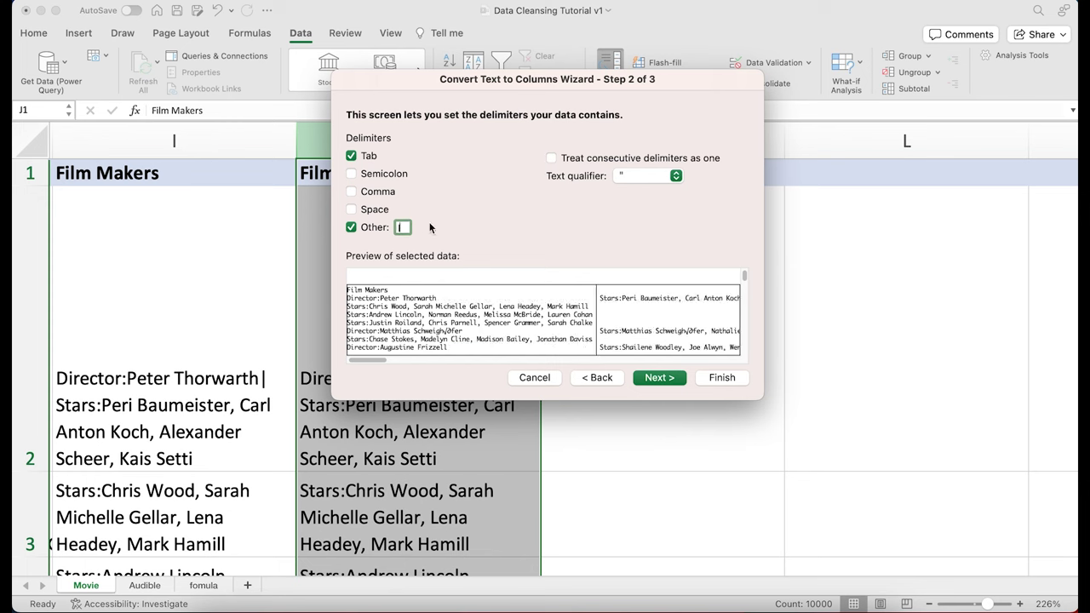
{"action": "left_click", "coordinate": [661, 378]}
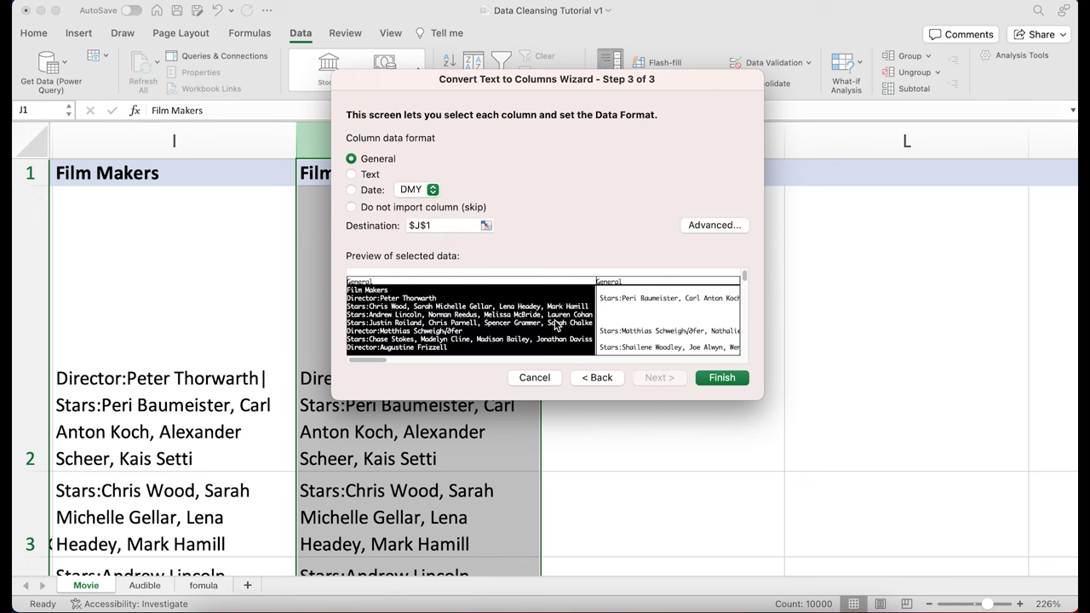
{"action": "left_click", "coordinate": [720, 378]}
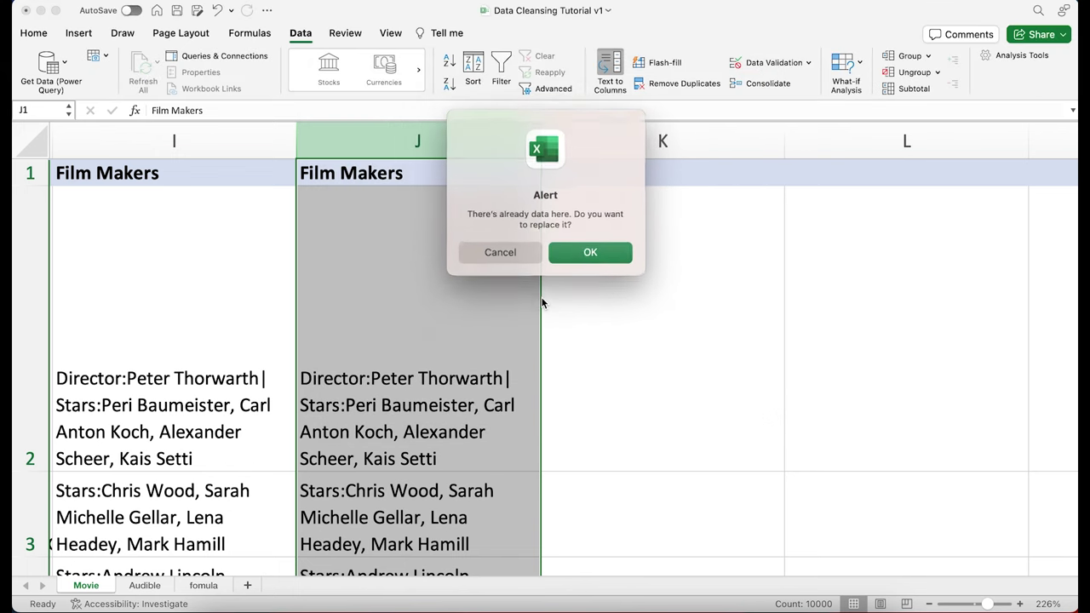
{"action": "left_click", "coordinate": [584, 249]}
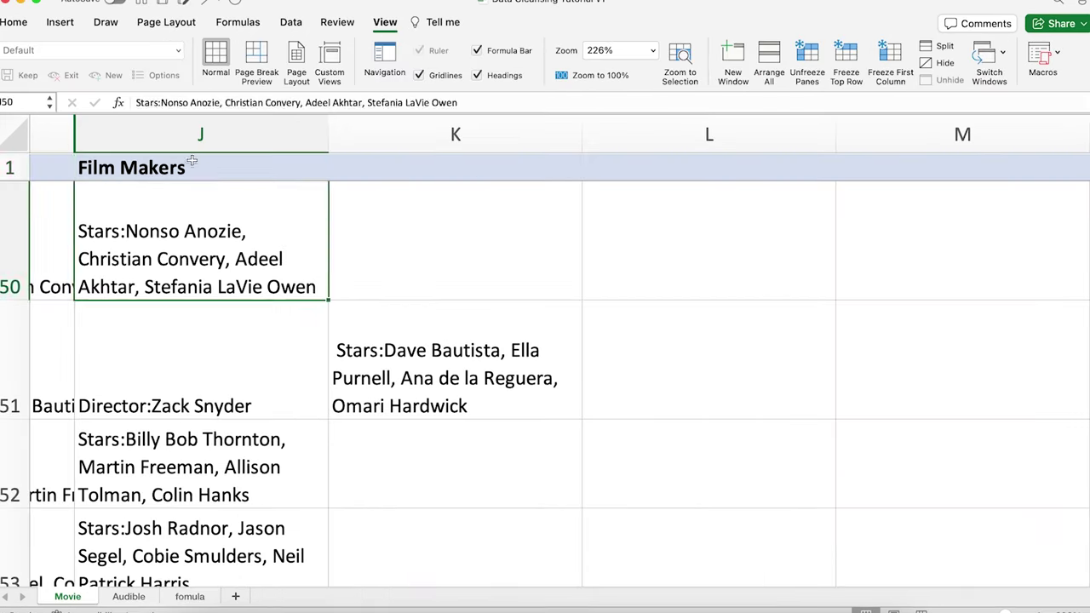
Step: Compare the split text in columns J and K across rows 2, 28 and 50, checking where director and stars entries landed
{"action": "left_click", "coordinate": [192, 164]}
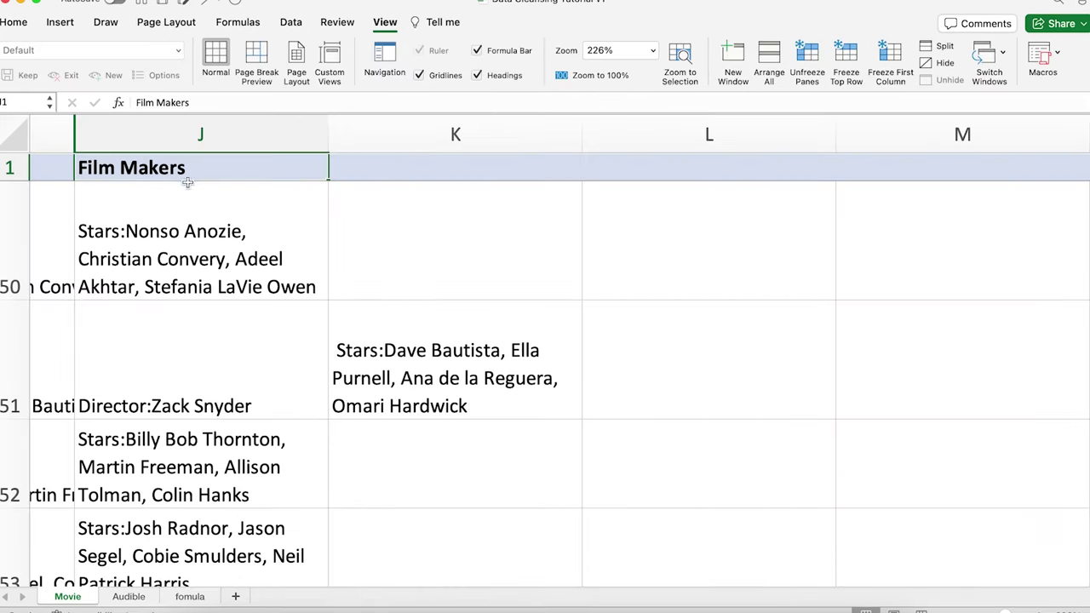
{"action": "left_click", "coordinate": [273, 246]}
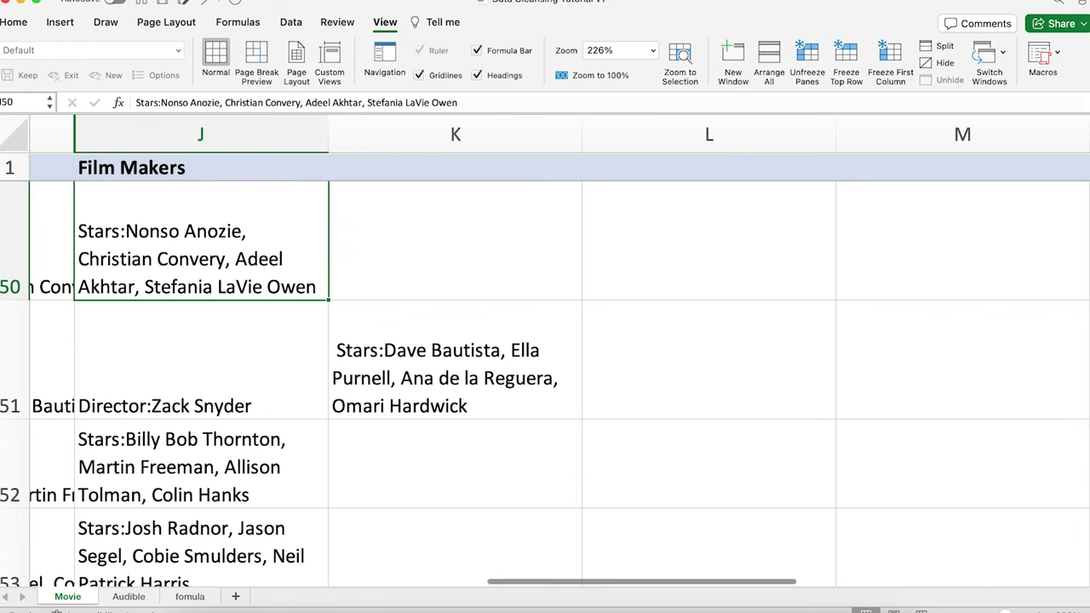
{"action": "scroll", "coordinate": [545, 366], "scroll_direction": "up", "scroll_amount": 20}
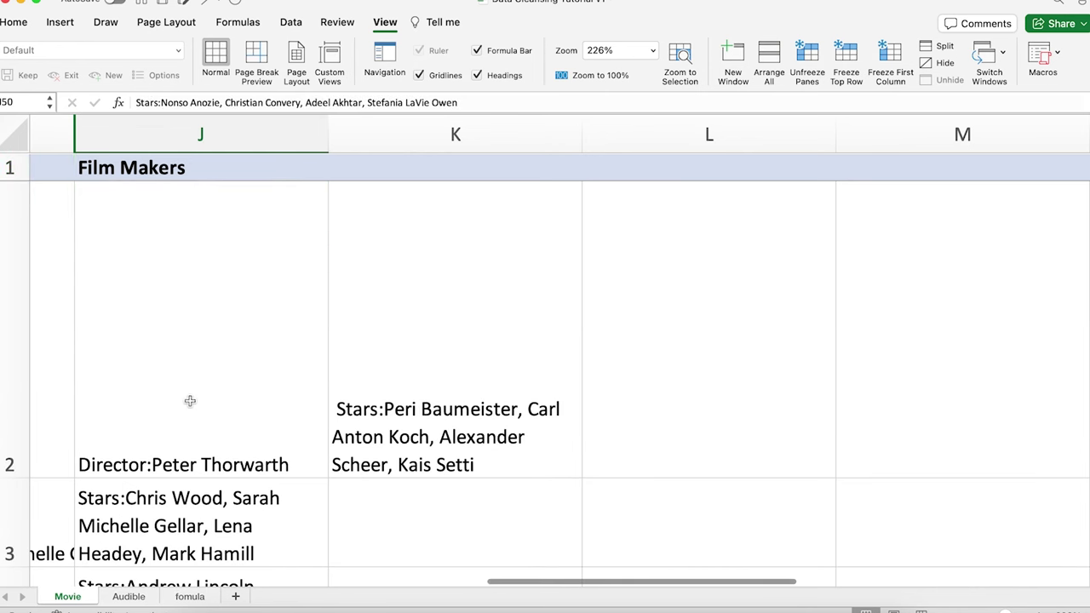
{"action": "left_click", "coordinate": [430, 421]}
{"action": "left_click", "coordinate": [208, 421]}
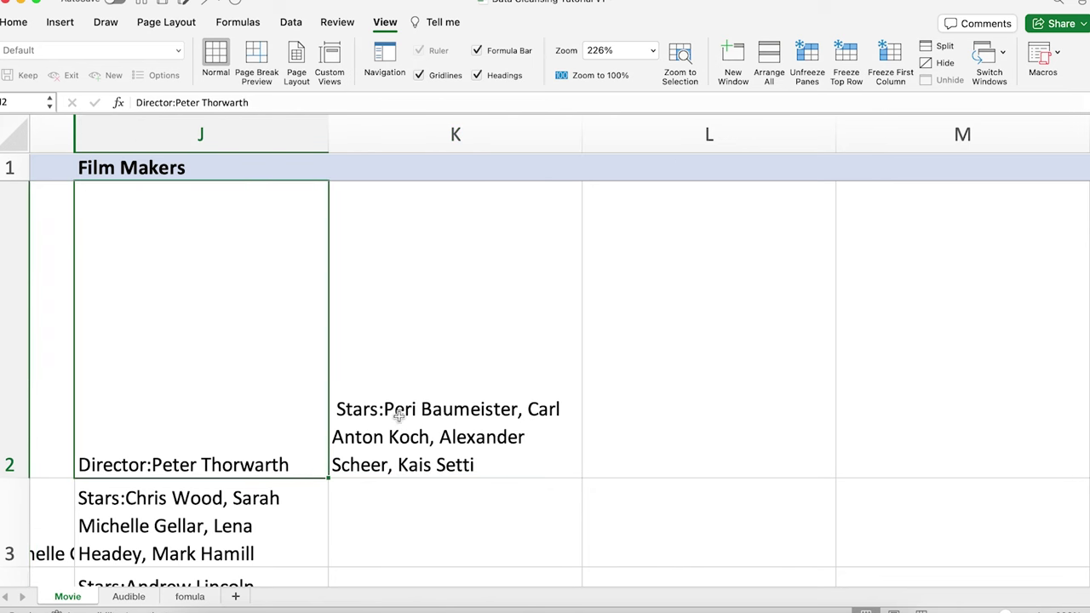
{"action": "left_click", "coordinate": [457, 420]}
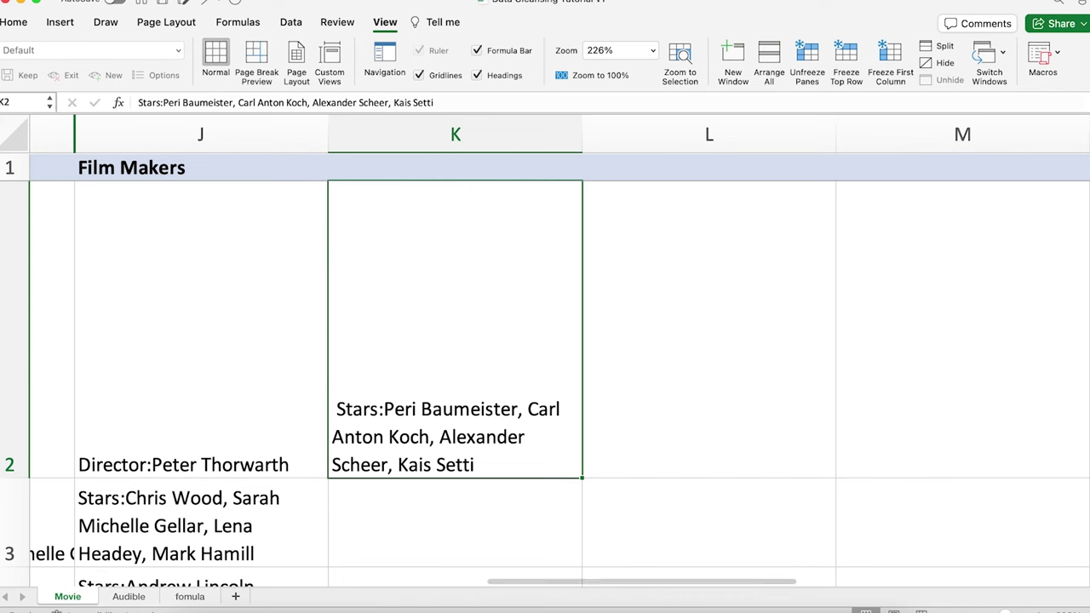
{"action": "scroll", "coordinate": [545, 366], "scroll_direction": "down", "scroll_amount": 15}
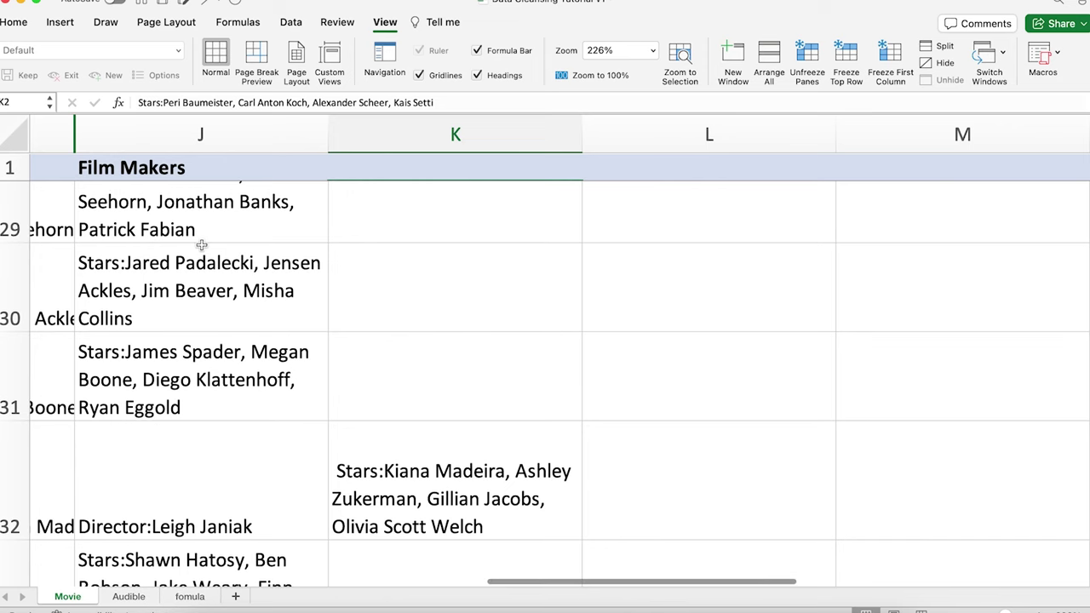
{"action": "scroll", "coordinate": [195, 243], "scroll_direction": "up", "scroll_amount": 1}
{"action": "scroll", "coordinate": [194, 243], "scroll_direction": "up", "scroll_amount": 2}
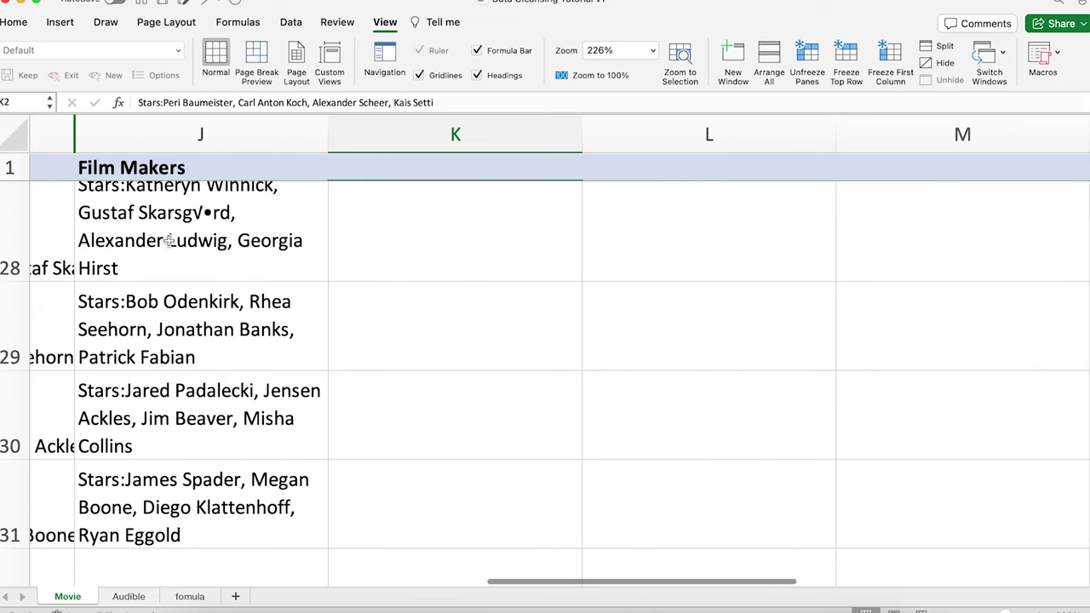
{"action": "left_click", "coordinate": [170, 168]}
{"action": "left_click", "coordinate": [186, 234]}
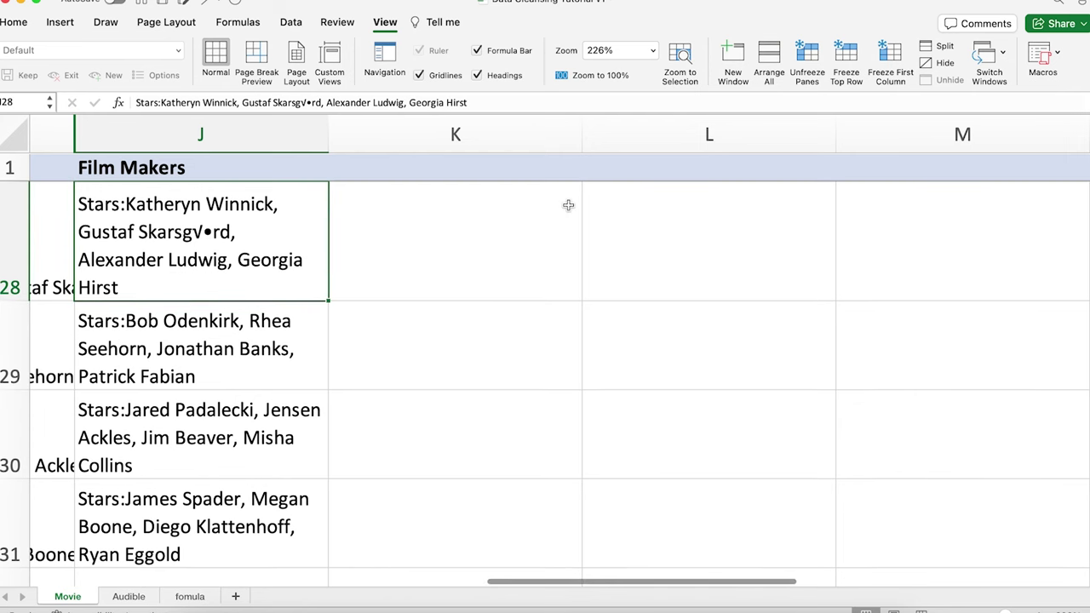
{"action": "scroll", "coordinate": [567, 207], "scroll_direction": "up", "scroll_amount": 2}
{"action": "scroll", "coordinate": [545, 341], "scroll_direction": "up", "scroll_amount": 15}
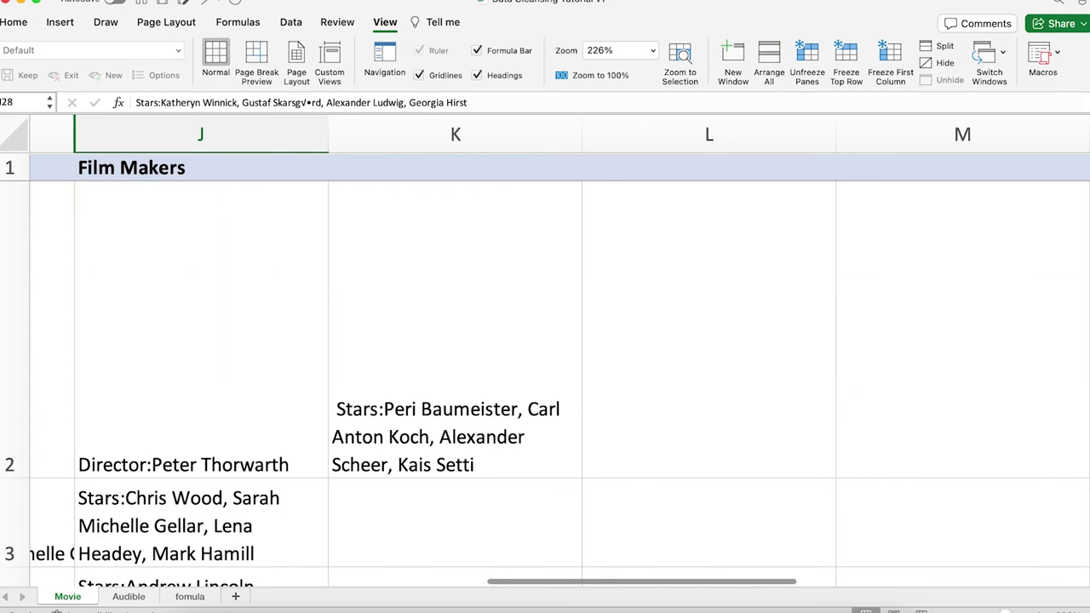
Step: Enter the headers Directors in cell L1 and Stars in cell M1
{"action": "left_click", "coordinate": [637, 164]}
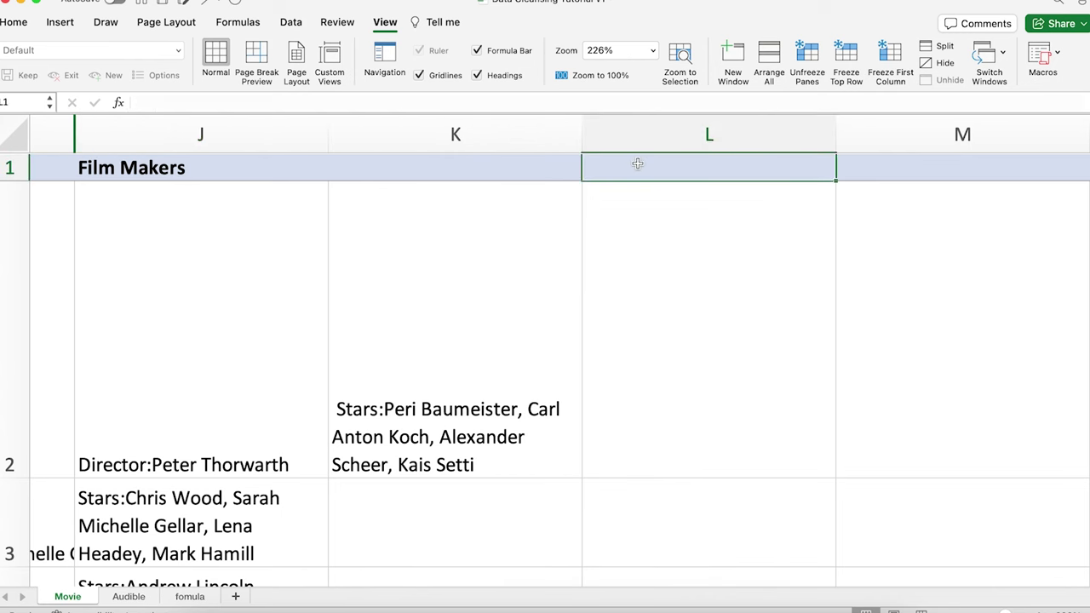
{"action": "type", "text": "Directors"}
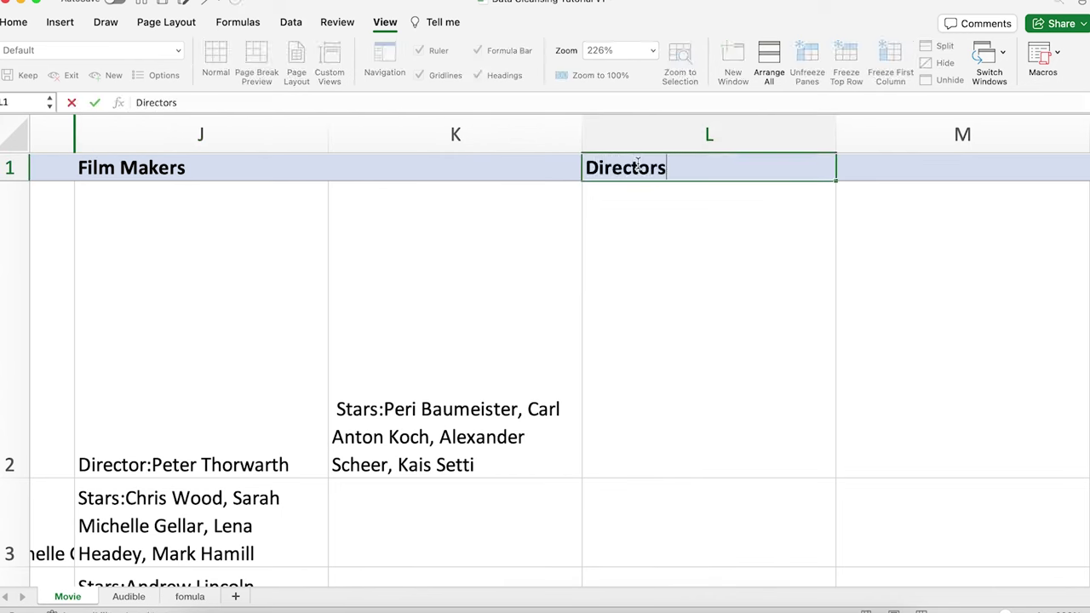
{"action": "left_click", "coordinate": [896, 166]}
{"action": "type", "text": "S"}
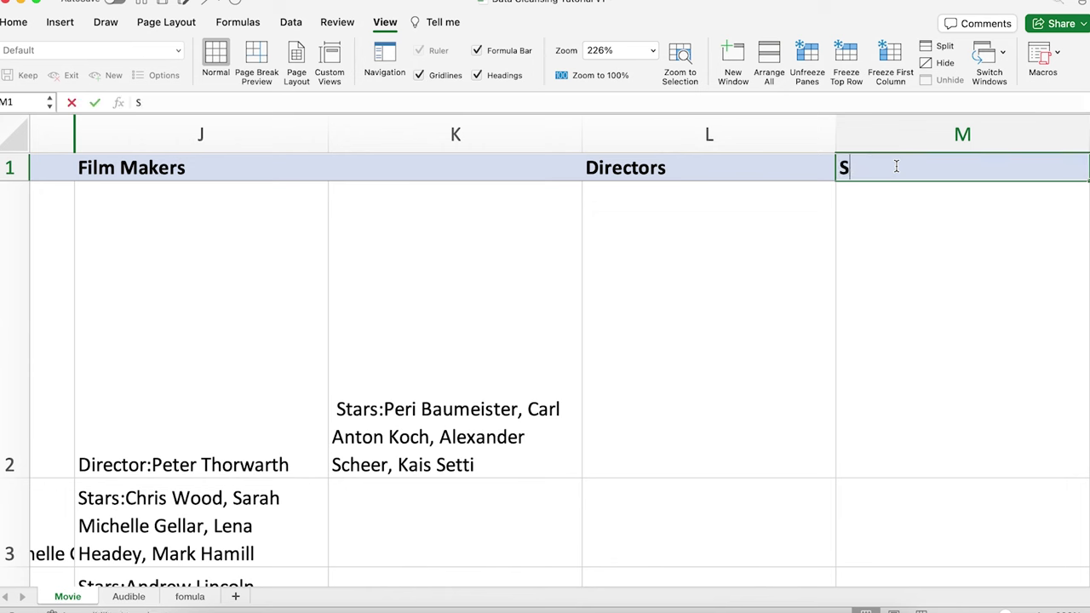
{"action": "type", "text": "tars"}
{"action": "left_click", "coordinate": [739, 254]}
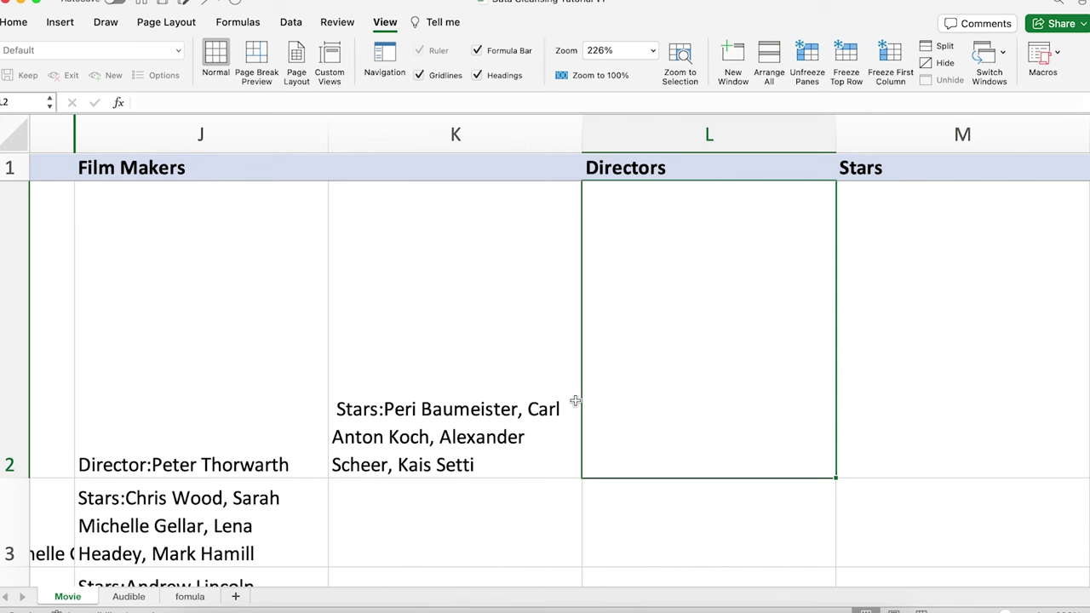
Step: Copy the director formula =IF(LEFT(H2,8)="Director",MID(H2, 10, LEN(H2)-9),"") from the text box on the fomula sheet
{"action": "left_click", "coordinate": [400, 406]}
{"action": "left_click", "coordinate": [247, 405]}
{"action": "left_click", "coordinate": [393, 400]}
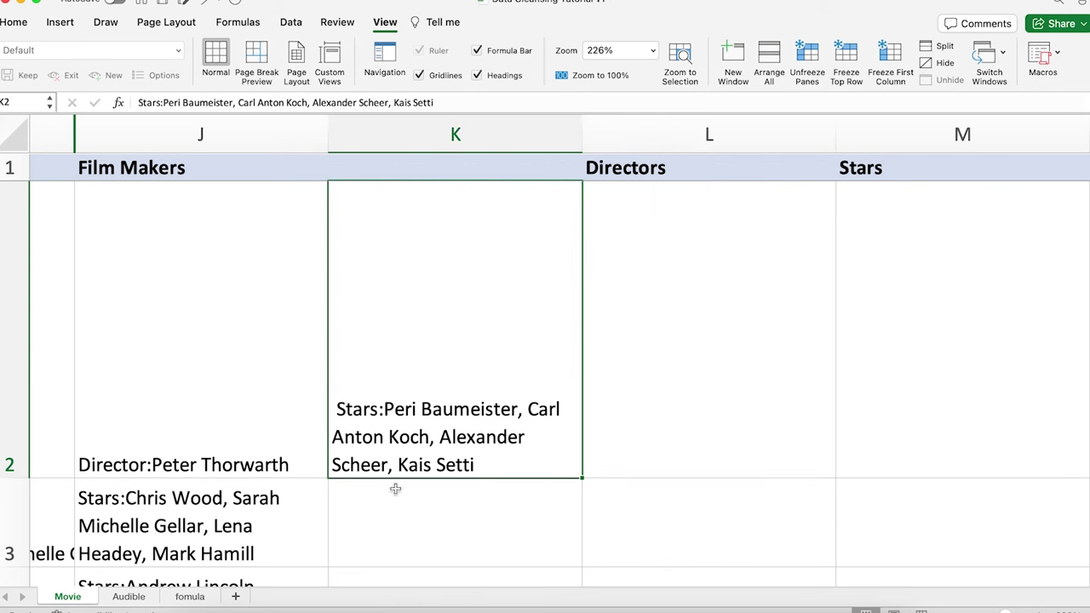
{"action": "left_click", "coordinate": [190, 597]}
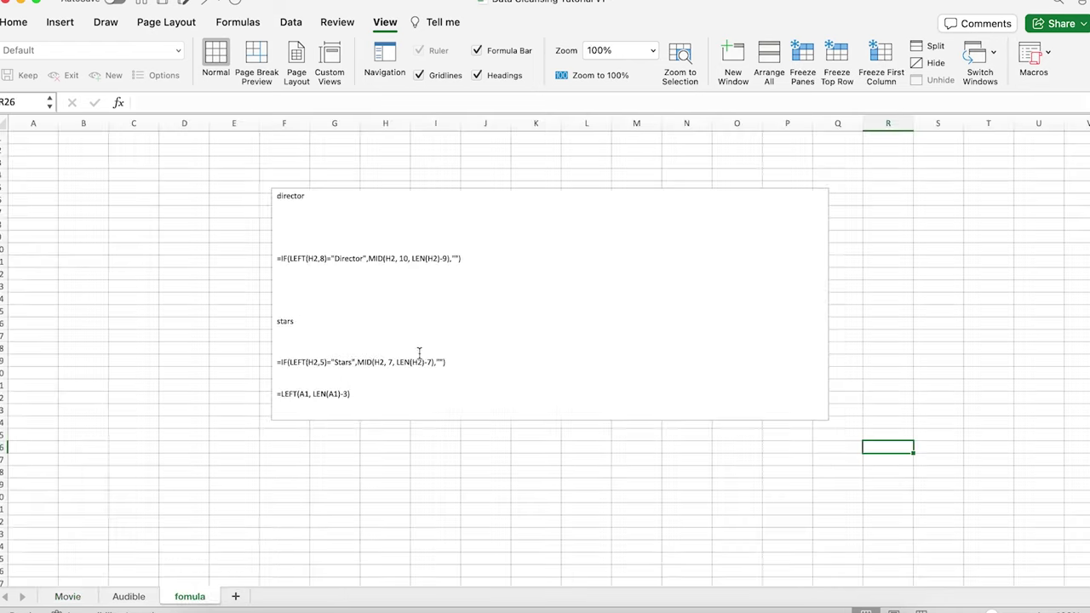
{"action": "left_click", "coordinate": [292, 250]}
{"action": "left_click_drag", "start_coordinate": [464, 259], "coordinate": [270, 258]}
{"action": "key", "text": "super+c"}
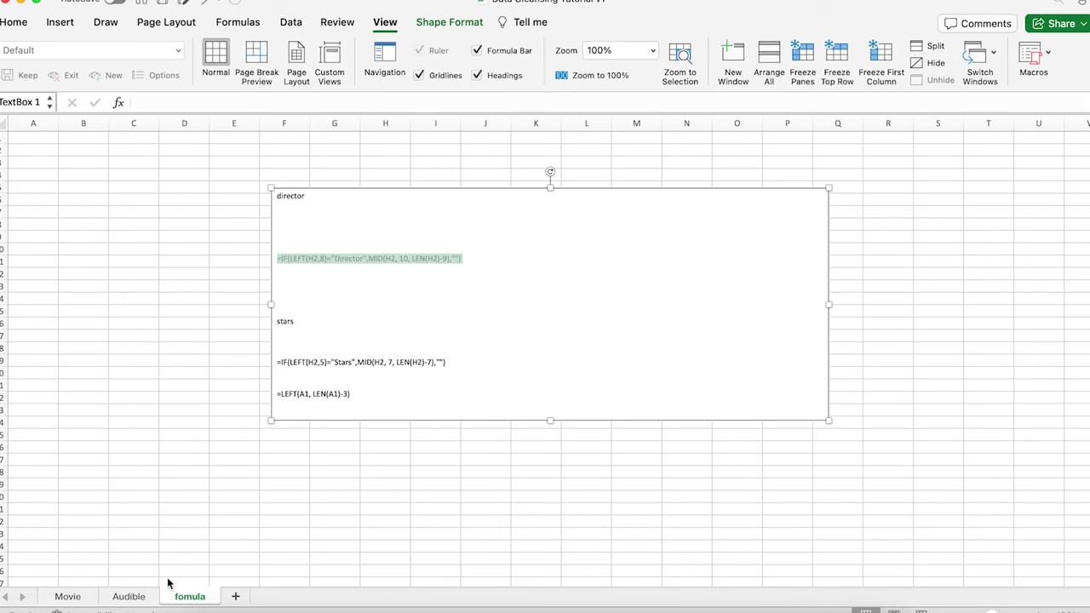
Step: Return to the Movie sheet and open cell L2 under Directors for formula entry
{"action": "left_click", "coordinate": [68, 597]}
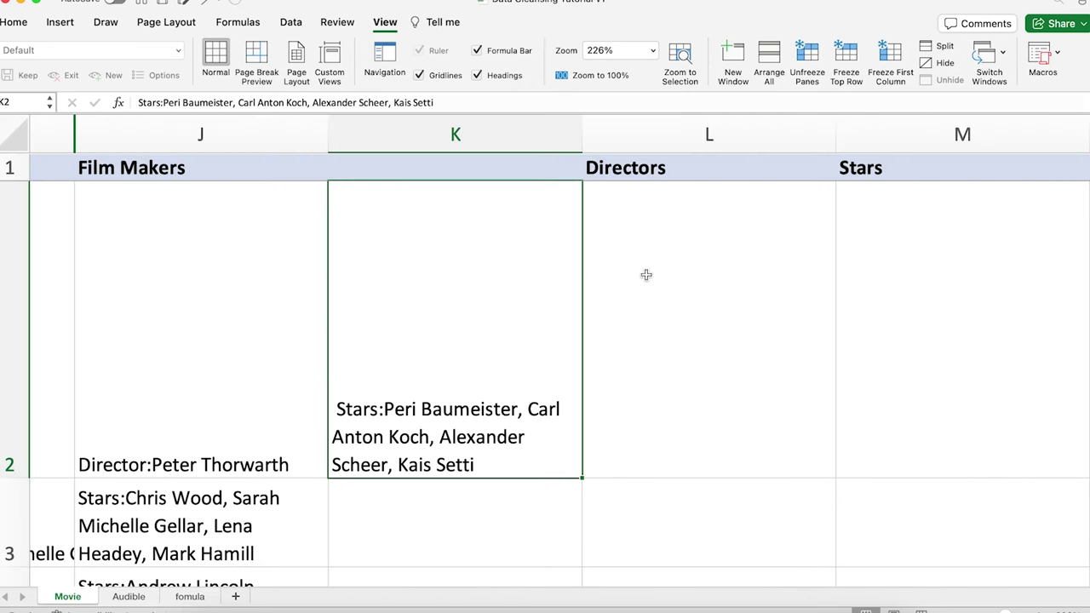
{"action": "left_click", "coordinate": [672, 287]}
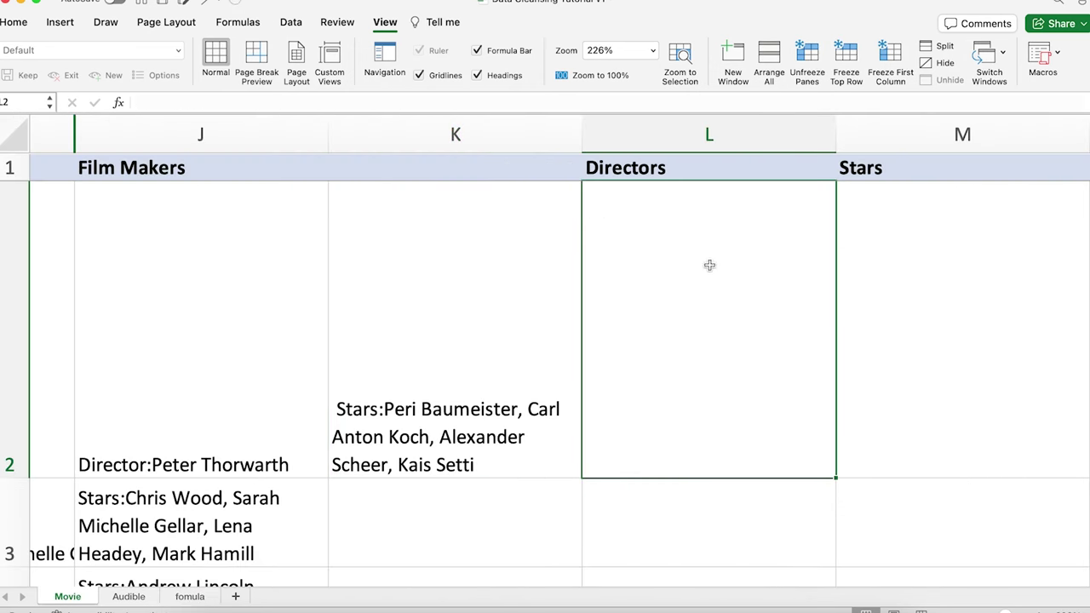
{"action": "left_click", "coordinate": [194, 103]}
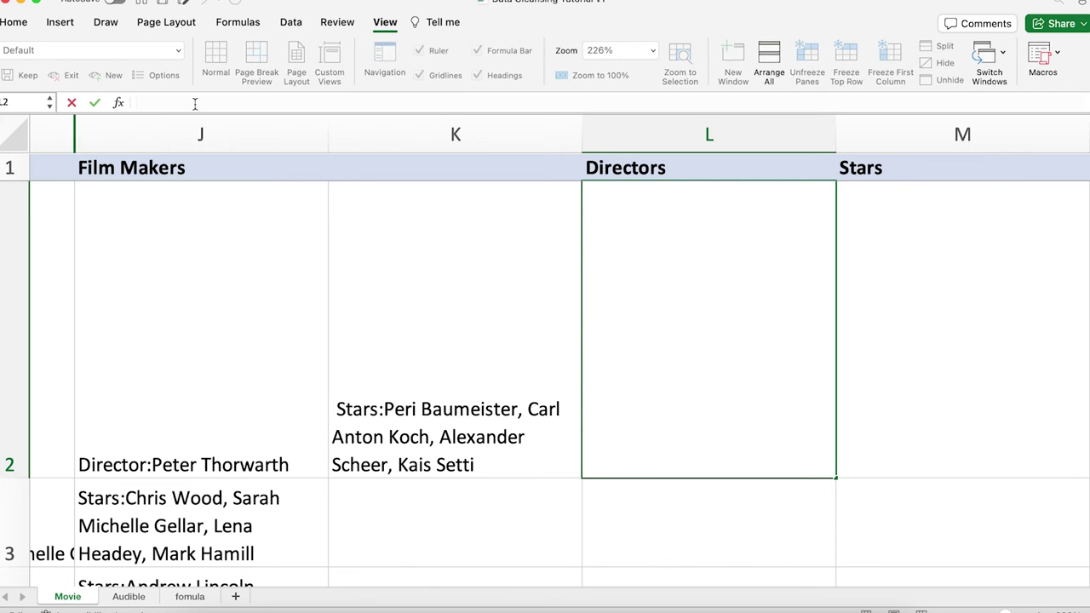
Step: Enter the pasted director-extraction formula in cell L2 with all references pointing to J2: =IF(LEFT(J2,8)="Director",MID(J2, 10, LEN(J2)-9),"")
{"action": "key", "text": "super+v"}
{"action": "left_click", "coordinate": [80, 189]}
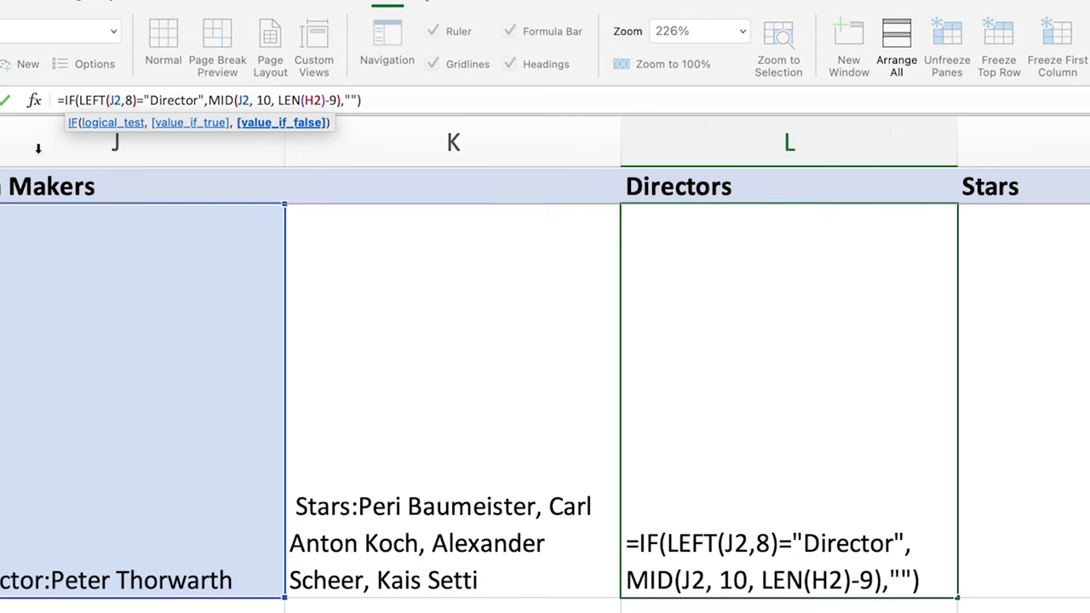
{"action": "left_click", "coordinate": [161, 99]}
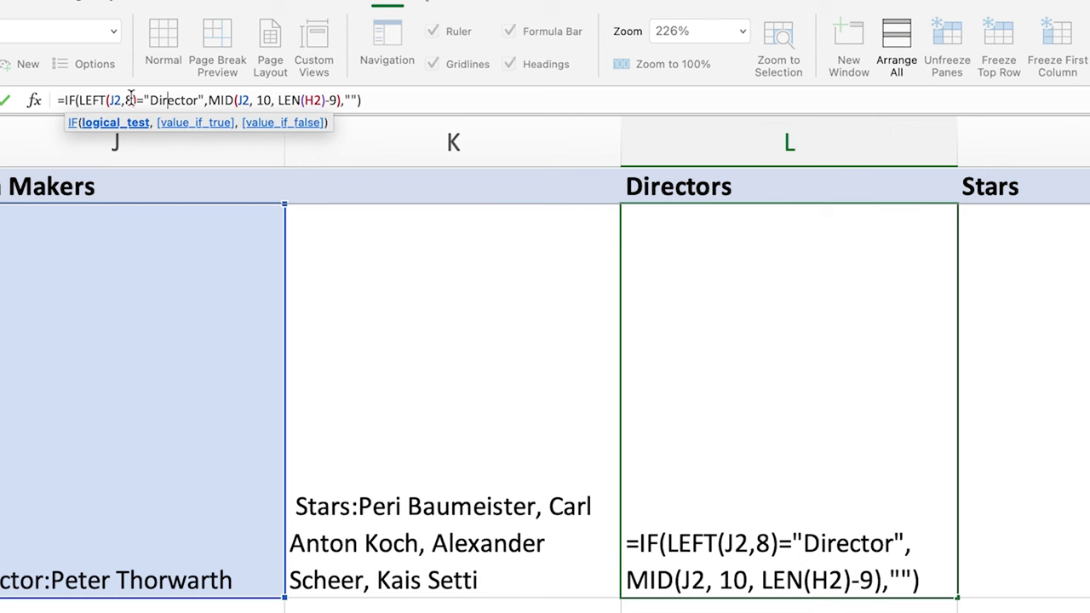
{"action": "left_click", "coordinate": [314, 99]}
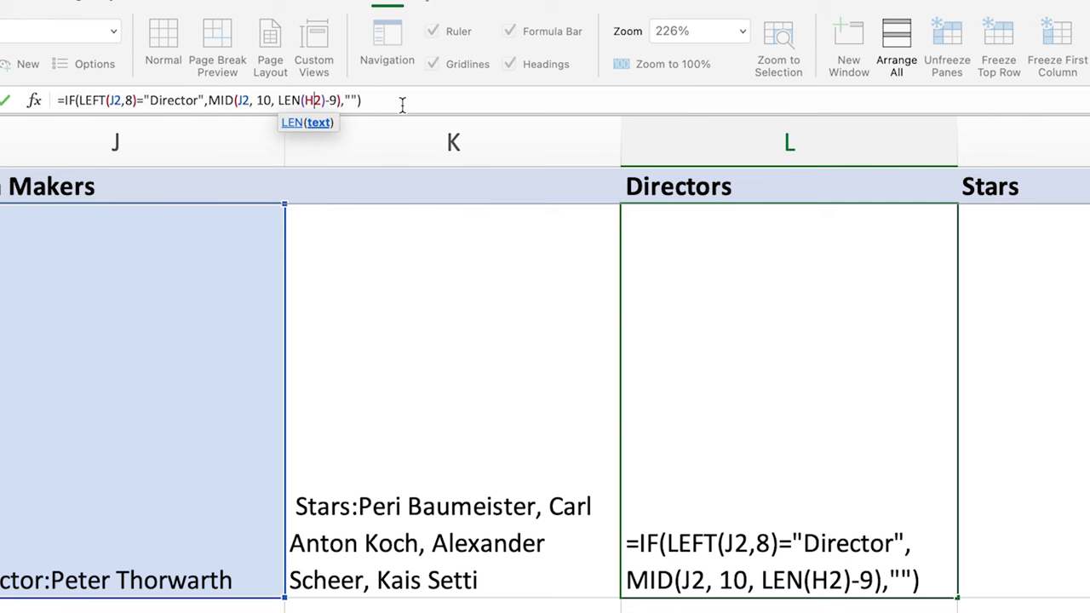
{"action": "key", "text": "BackSpace"}
{"action": "type", "text": "j"}
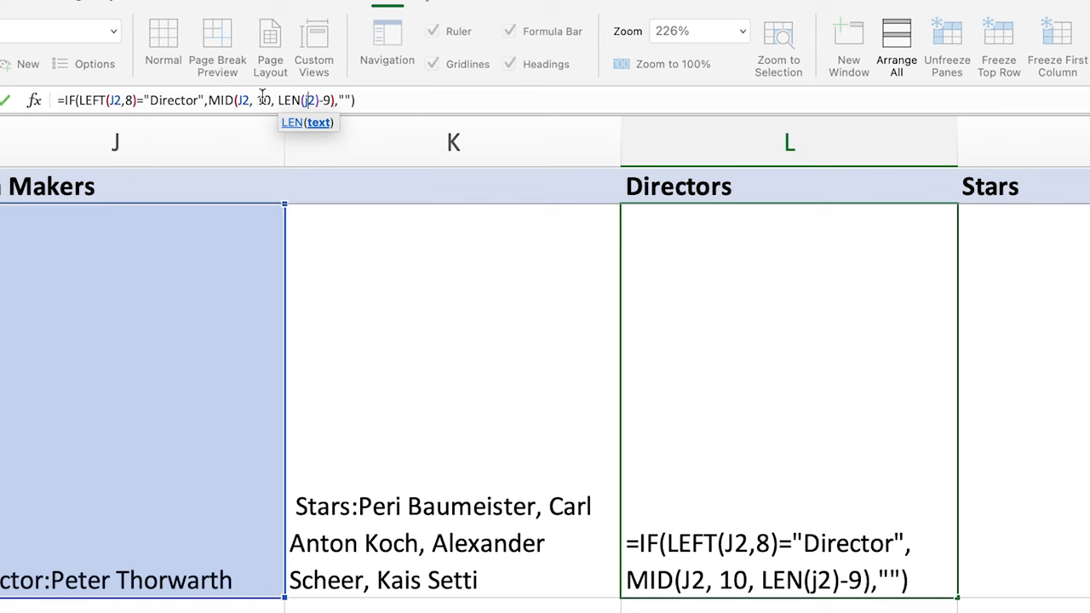
{"action": "left_click_drag", "start_coordinate": [356, 101], "coordinate": [22, 104]}
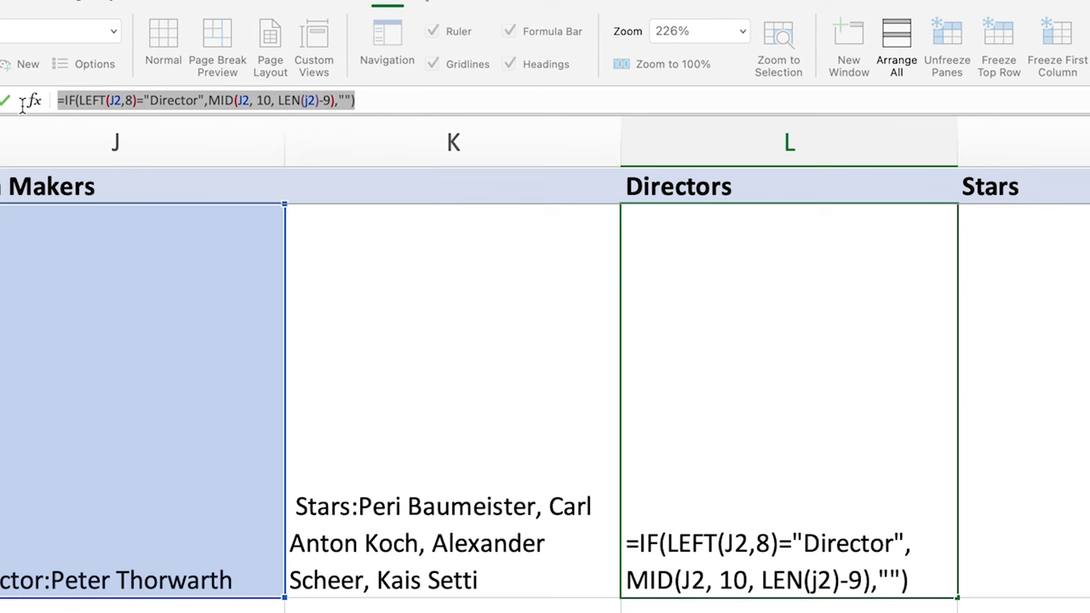
{"action": "key", "text": "Return"}
{"action": "left_click", "coordinate": [813, 475]}
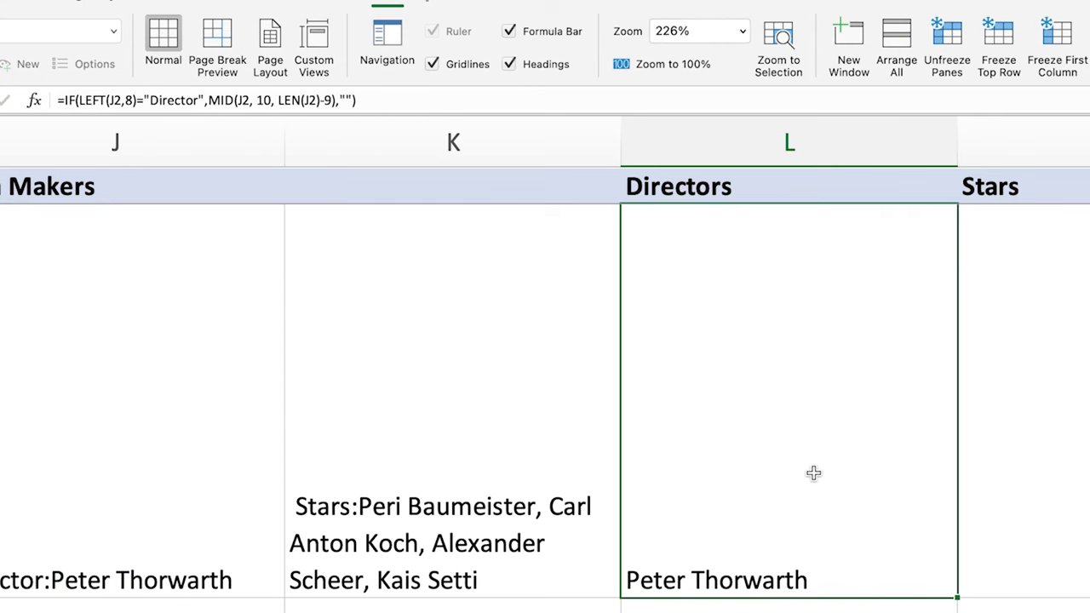
Step: Examine the L2 formula's logical test, its LEFT and MID arguments and the value returned when true against the source text in J2
{"action": "left_click", "coordinate": [258, 99]}
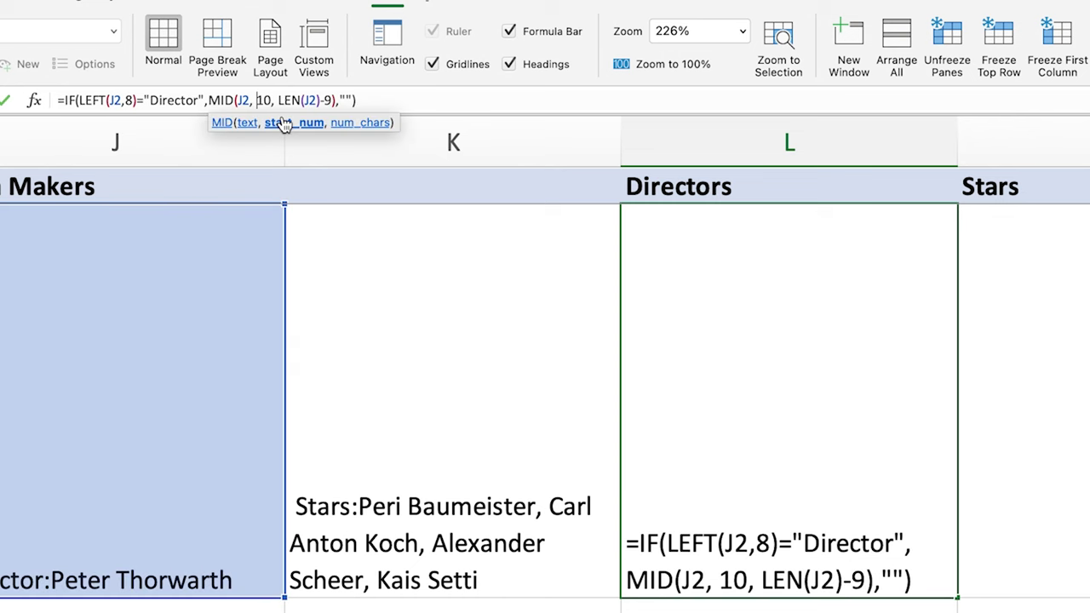
{"action": "left_click", "coordinate": [5, 101]}
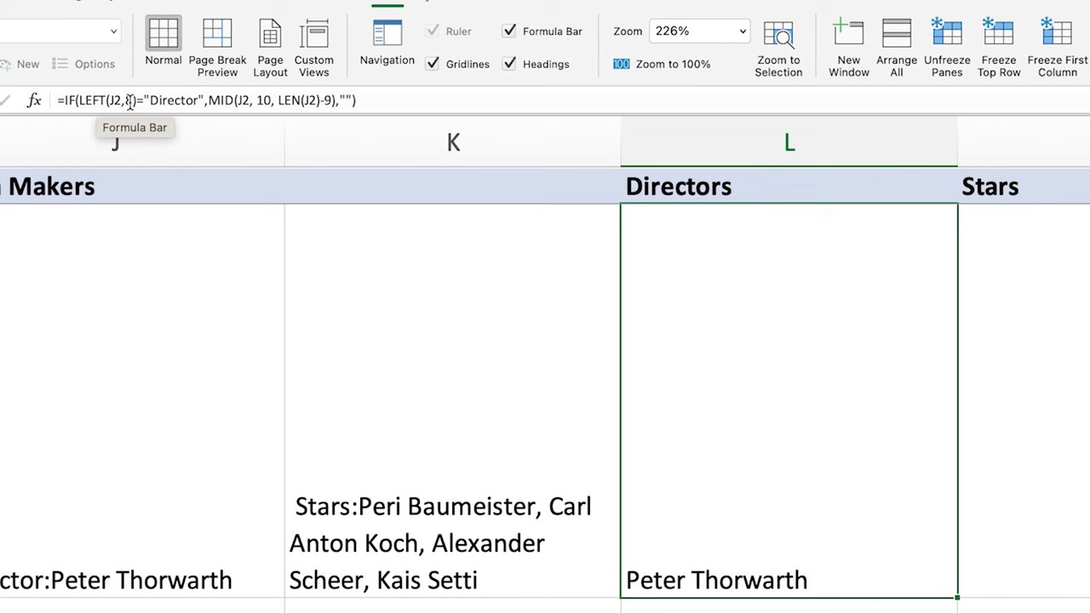
{"action": "left_click", "coordinate": [137, 539]}
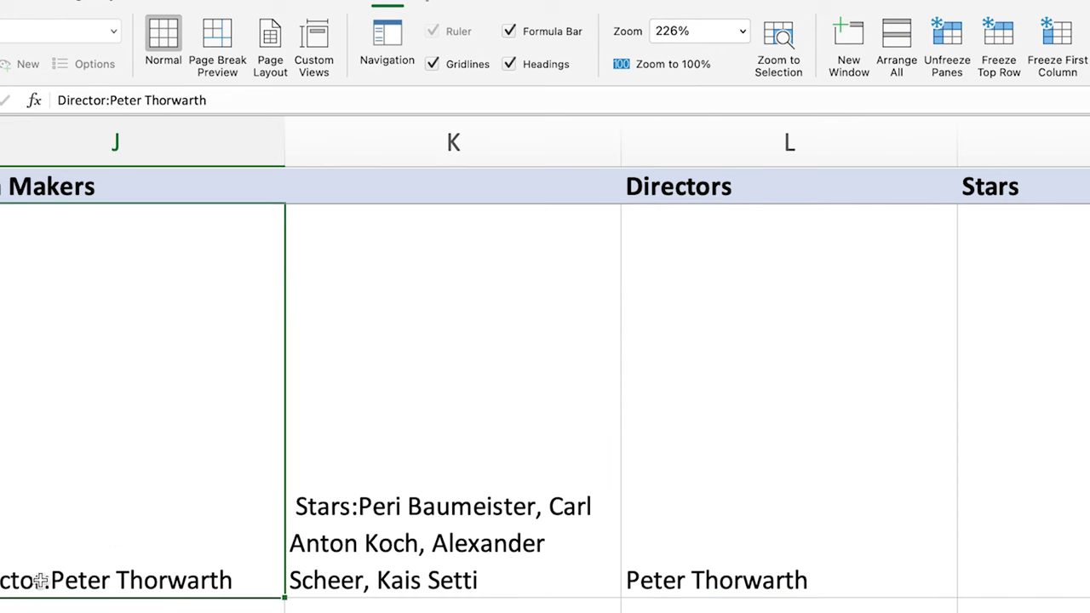
{"action": "left_click", "coordinate": [722, 519]}
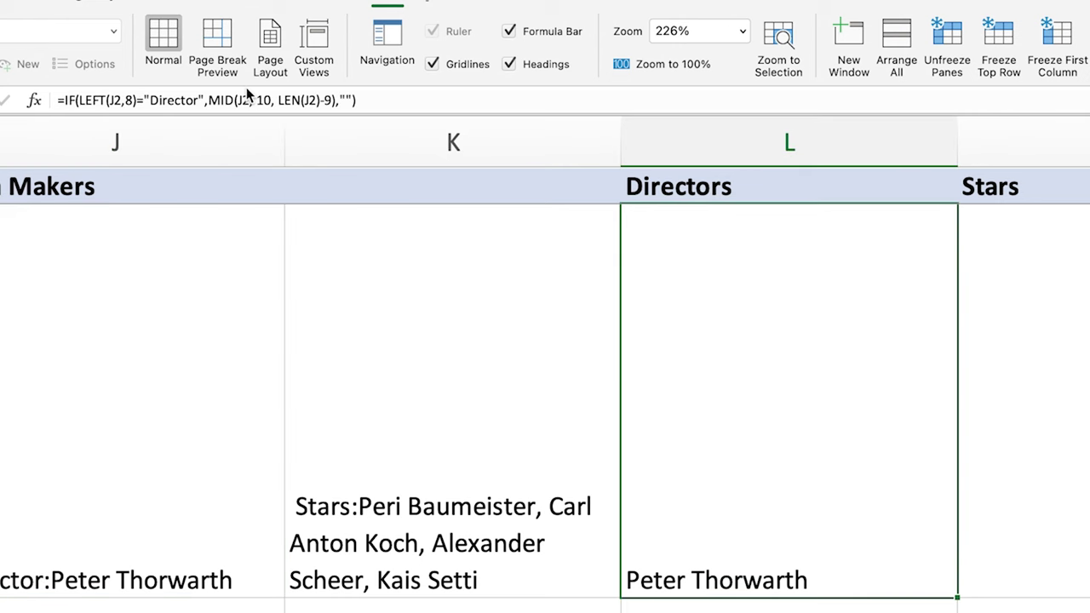
{"action": "left_click", "coordinate": [188, 100]}
{"action": "left_click_drag", "start_coordinate": [199, 100], "coordinate": [152, 99]}
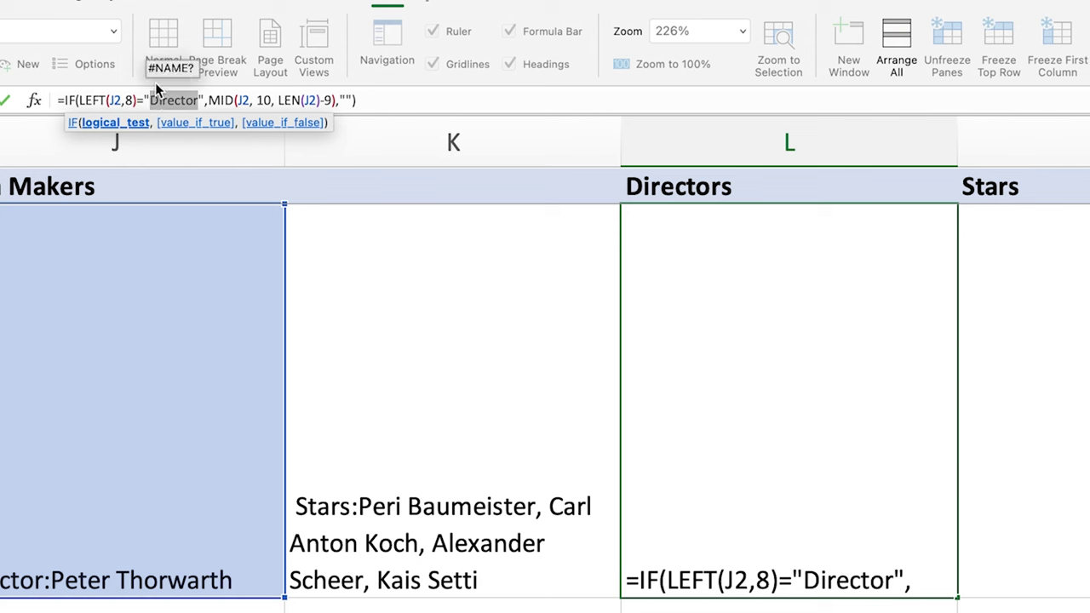
{"action": "left_click", "coordinate": [159, 100]}
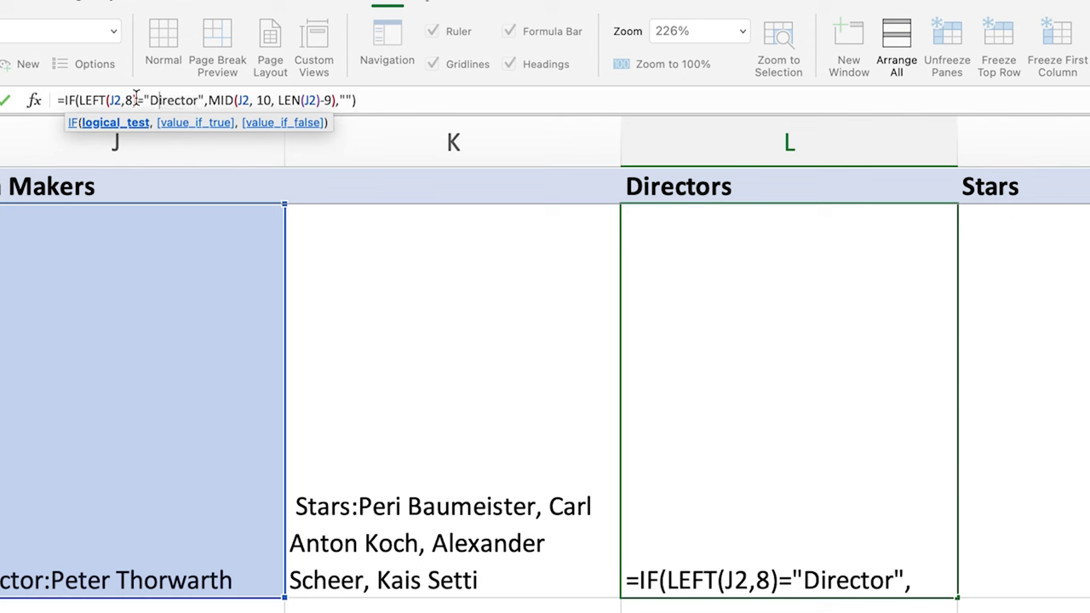
{"action": "left_click_drag", "start_coordinate": [138, 100], "coordinate": [101, 99]}
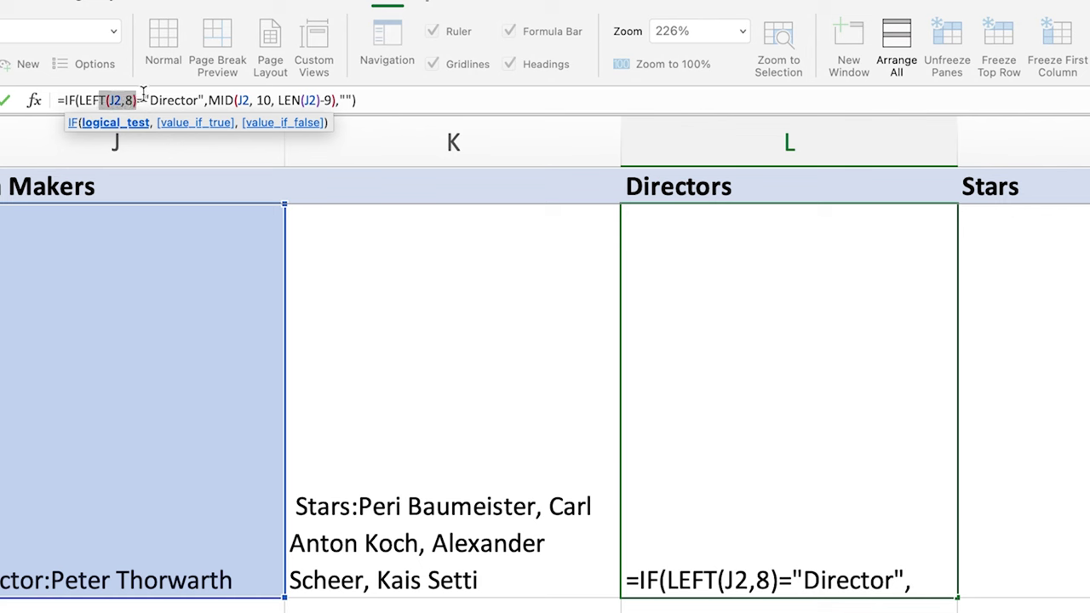
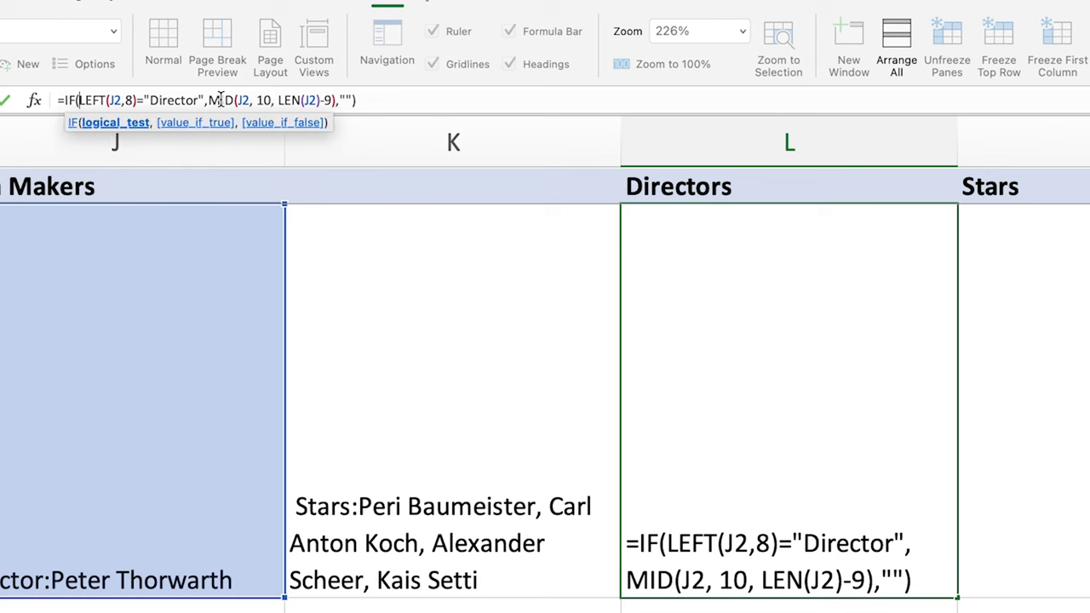
{"action": "left_click", "coordinate": [118, 124]}
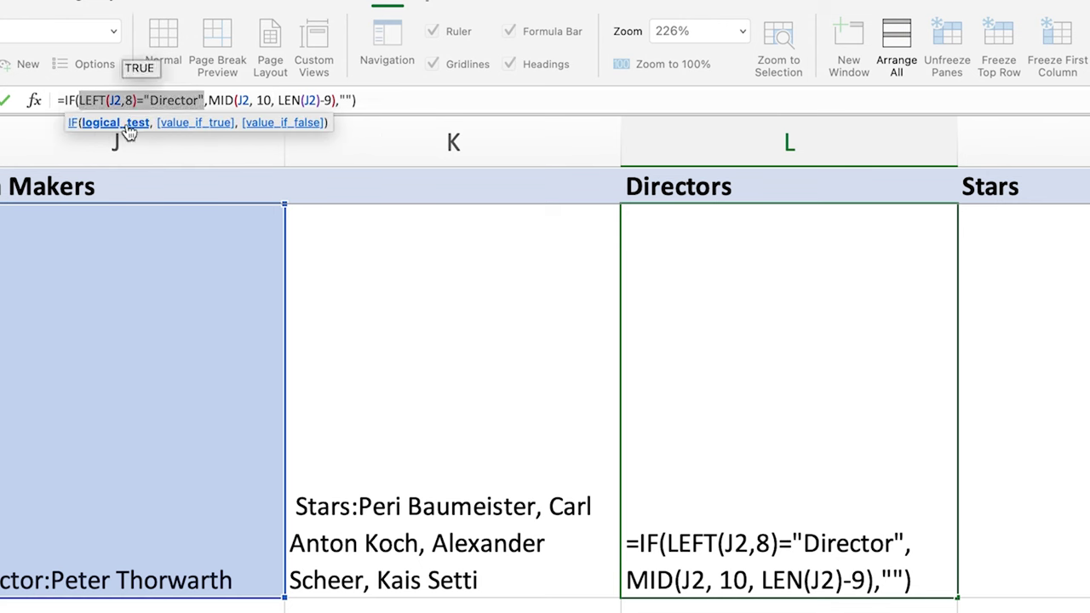
{"action": "left_click", "coordinate": [195, 122]}
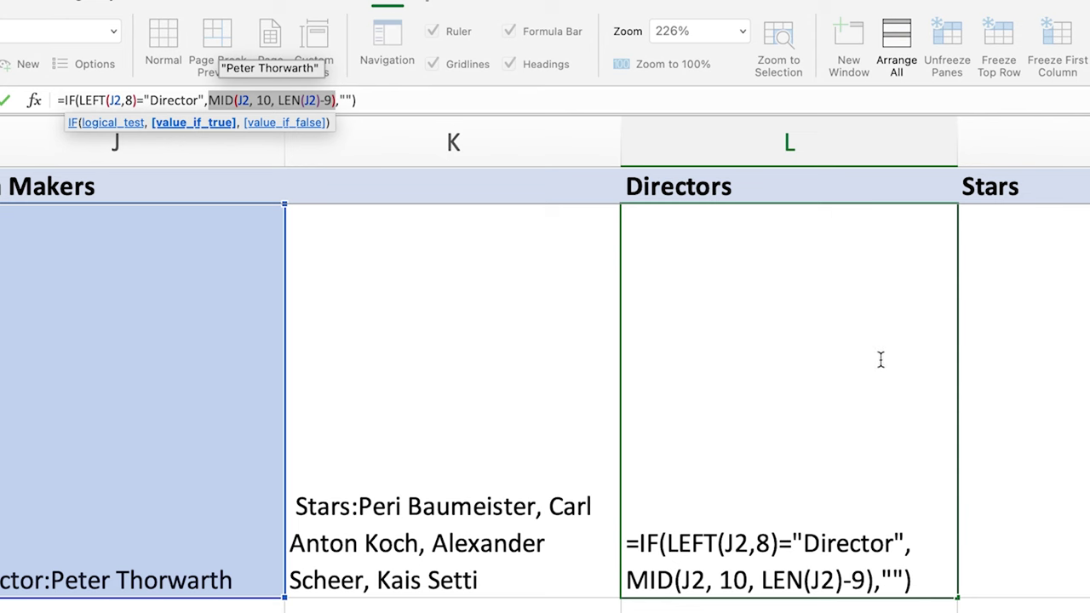
{"action": "key", "text": "Return"}
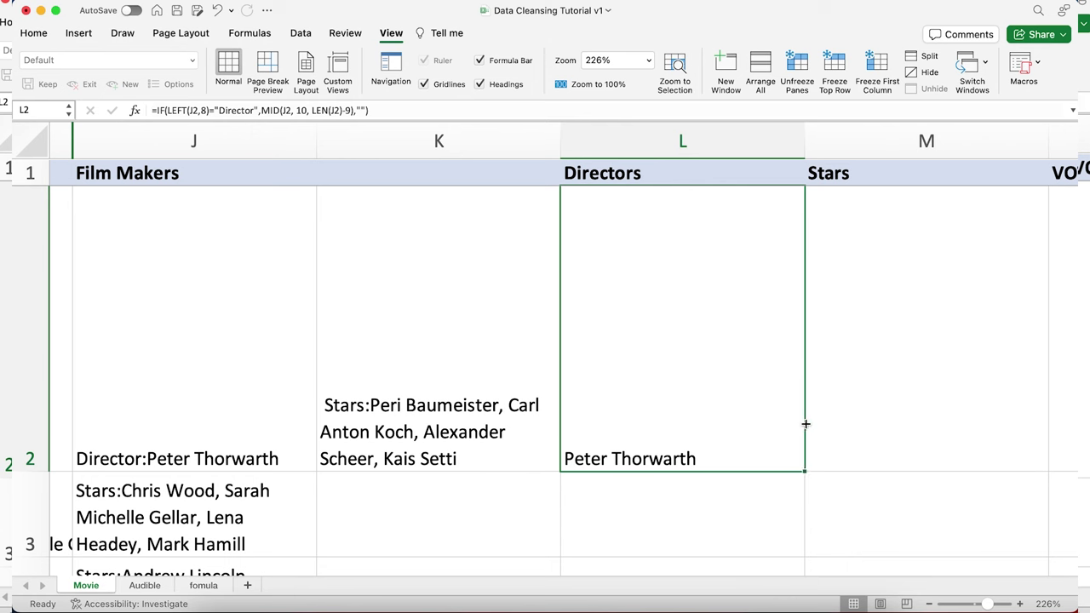
Step: Fill the formula in L2 down the whole Directors column
{"action": "double_click", "coordinate": [806, 423]}
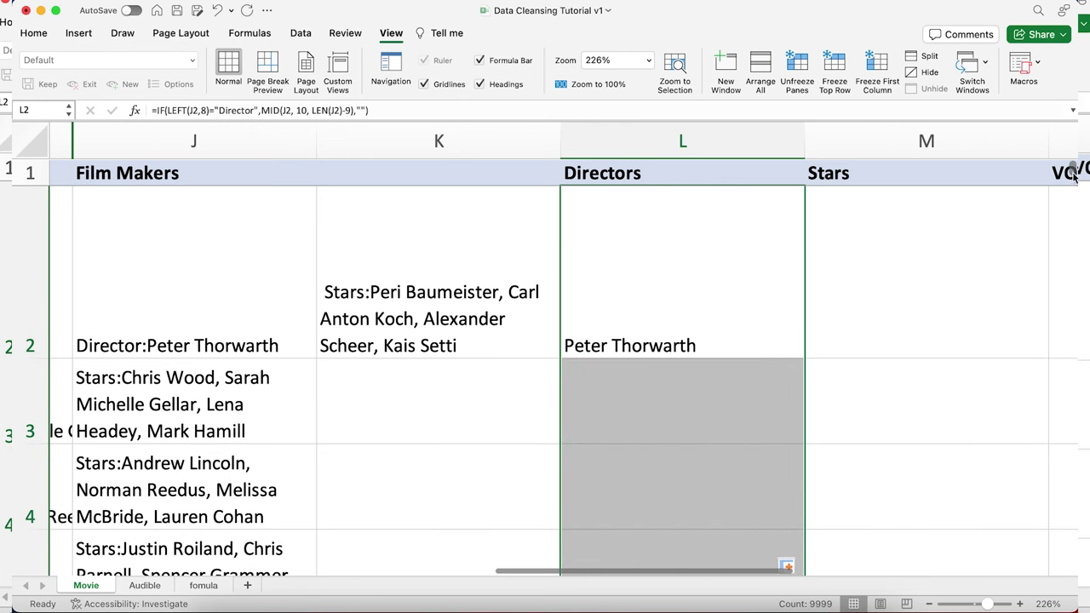
{"action": "scroll", "coordinate": [1075, 176], "scroll_direction": "down", "scroll_amount": 20}
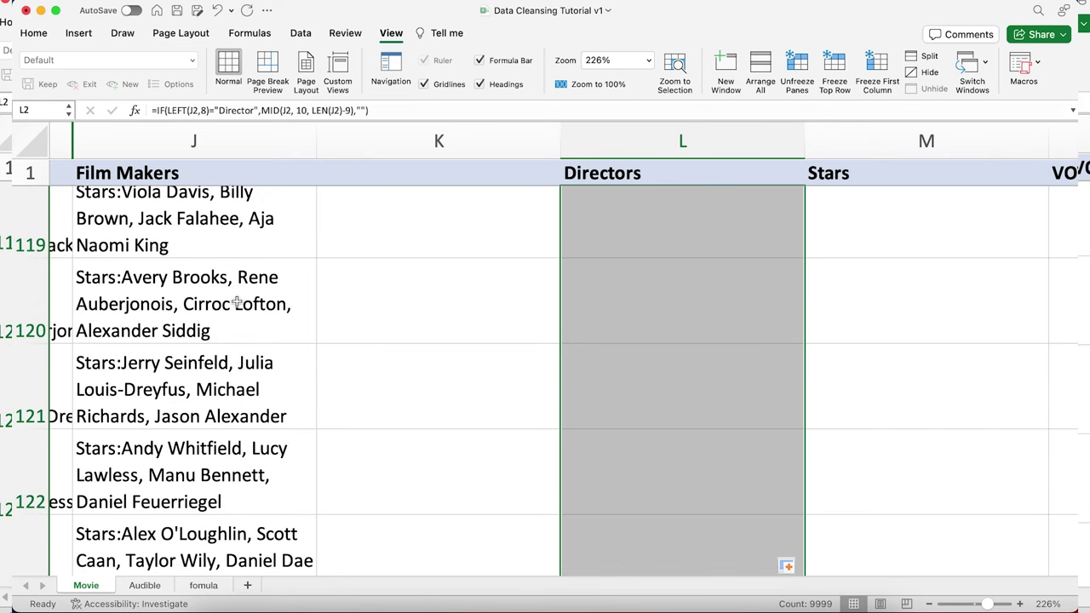
{"action": "left_click", "coordinate": [610, 369]}
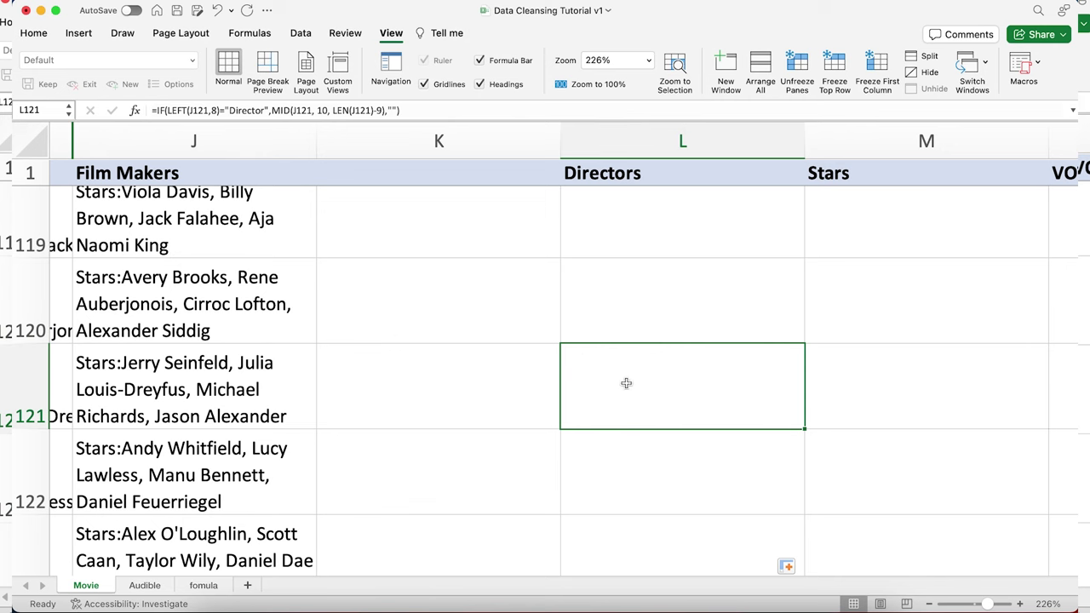
Step: Compare the extracted directors with the Film Makers entries further down the sheet, including rows 196 and 198
{"action": "scroll", "coordinate": [716, 455], "scroll_direction": "down", "scroll_amount": 2}
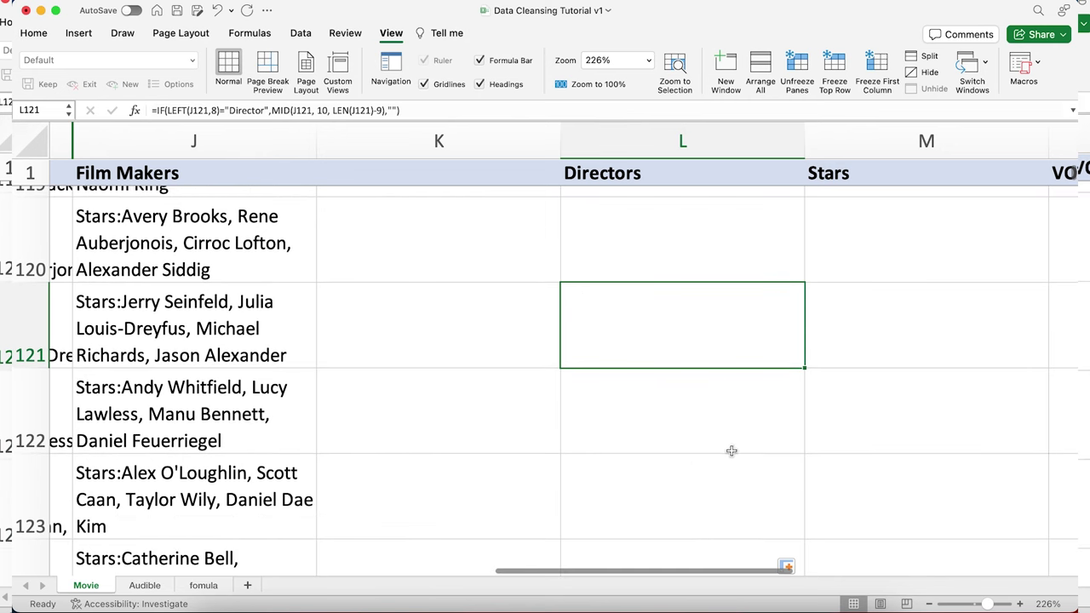
{"action": "scroll", "coordinate": [740, 440], "scroll_direction": "down", "scroll_amount": 1}
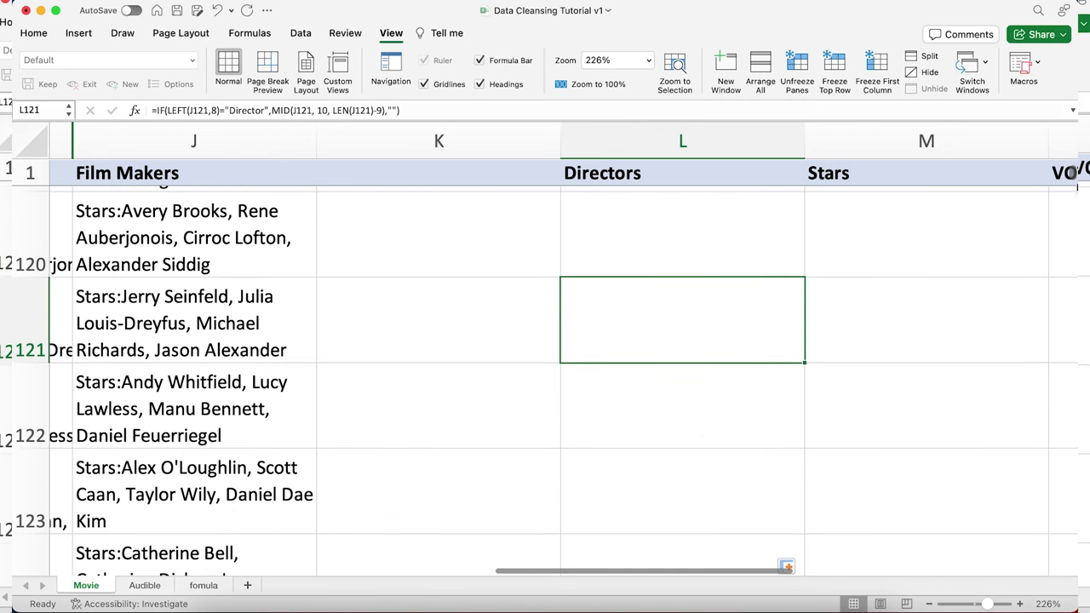
{"action": "scroll", "coordinate": [1073, 176], "scroll_direction": "down", "scroll_amount": 20}
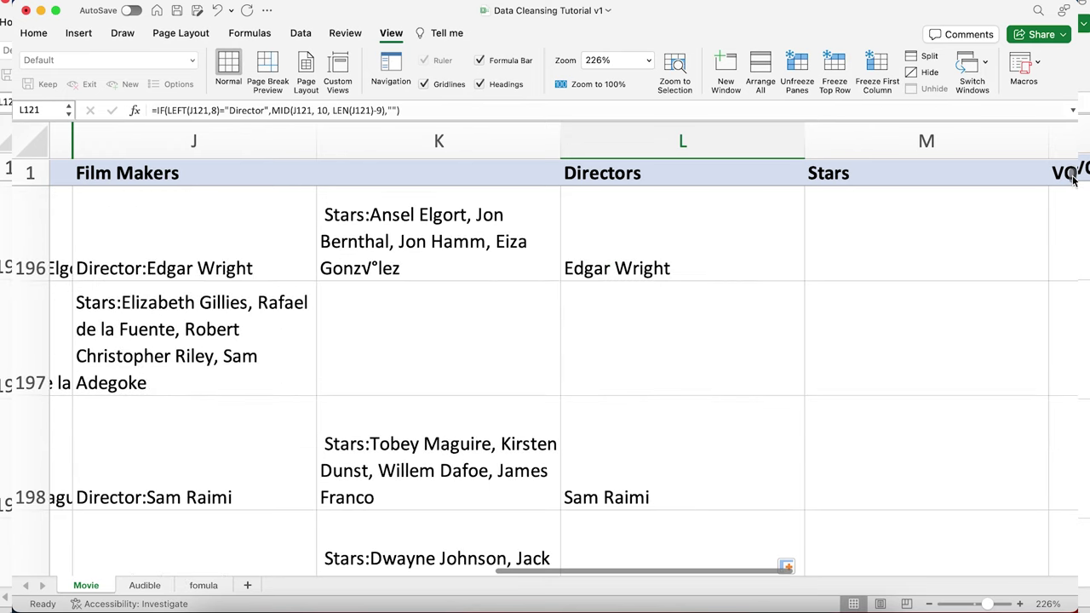
{"action": "left_click", "coordinate": [92, 270]}
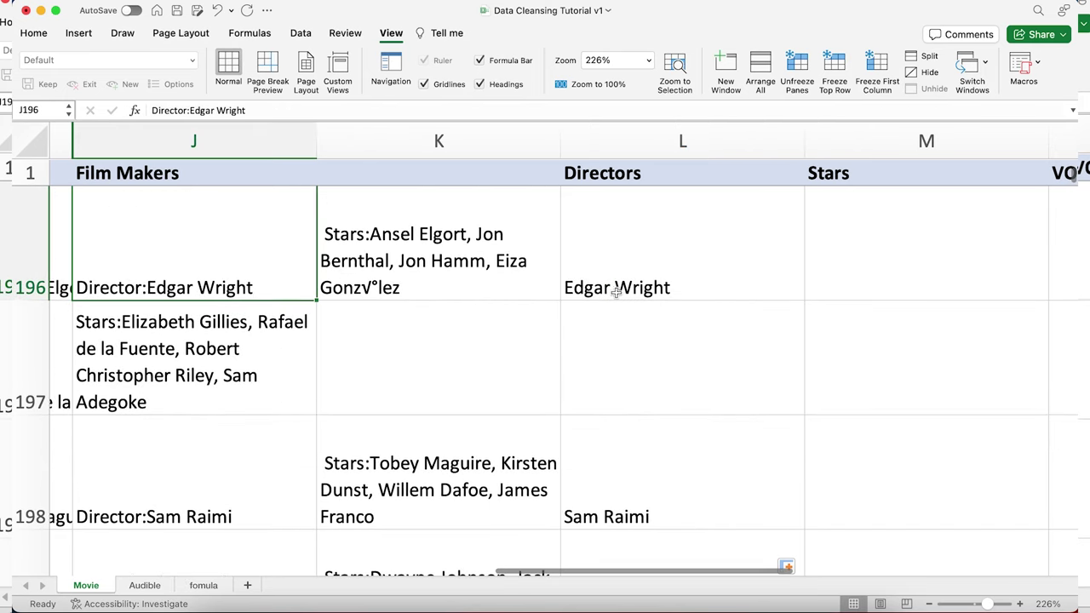
{"action": "left_click", "coordinate": [652, 292]}
{"action": "left_click", "coordinate": [241, 295]}
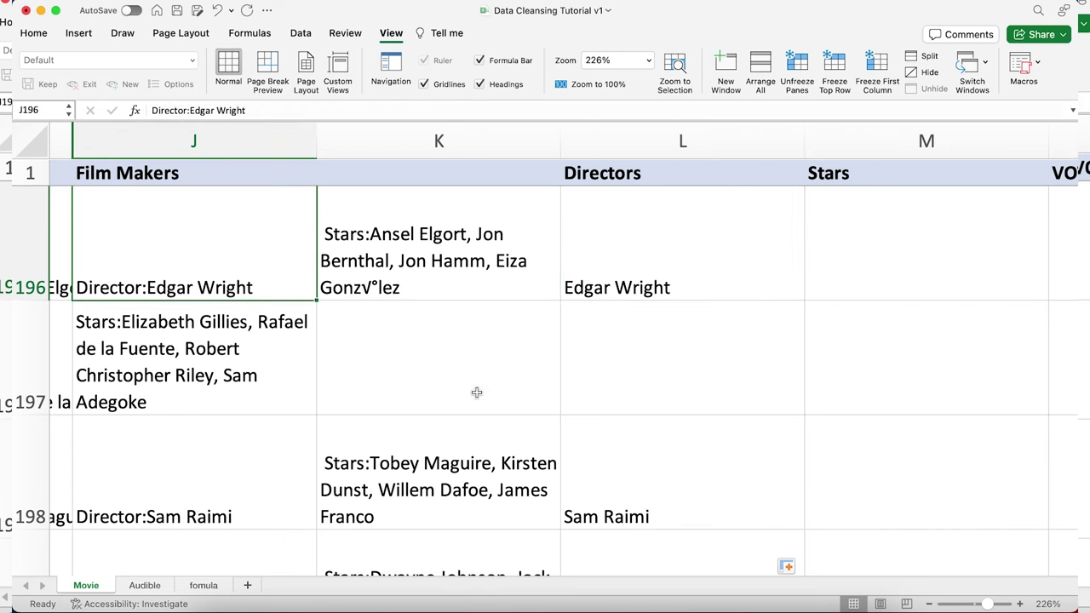
{"action": "left_click", "coordinate": [155, 516]}
{"action": "left_click", "coordinate": [612, 523]}
{"action": "left_click", "coordinate": [1001, 273]}
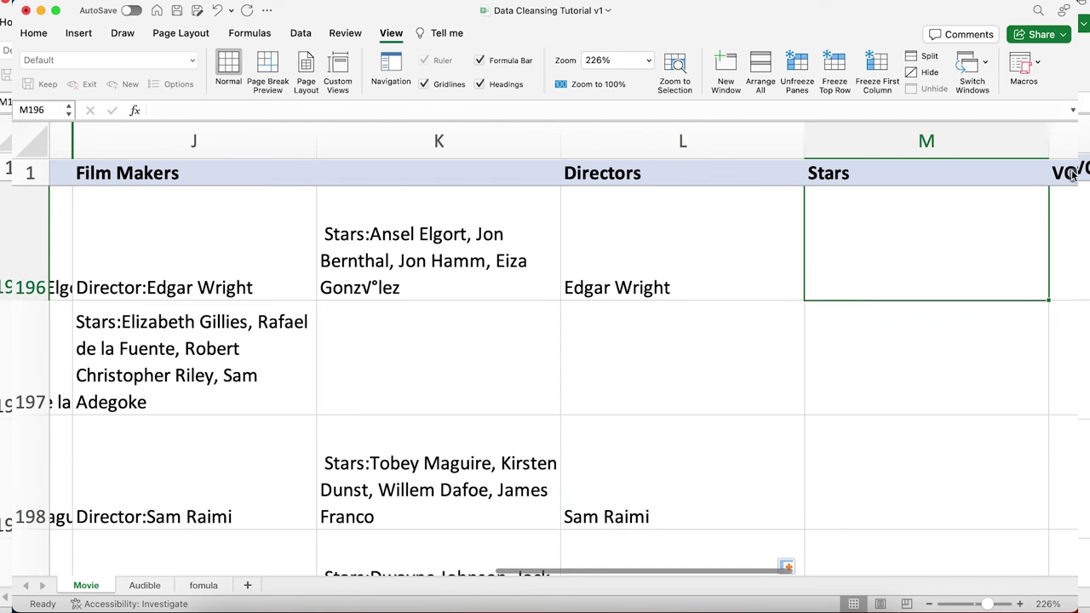
Step: Examine the Film Makers column and cell K2 to see which source columns hold the text for the Stars column
{"action": "scroll", "coordinate": [1074, 173], "scroll_direction": "up", "scroll_amount": 20}
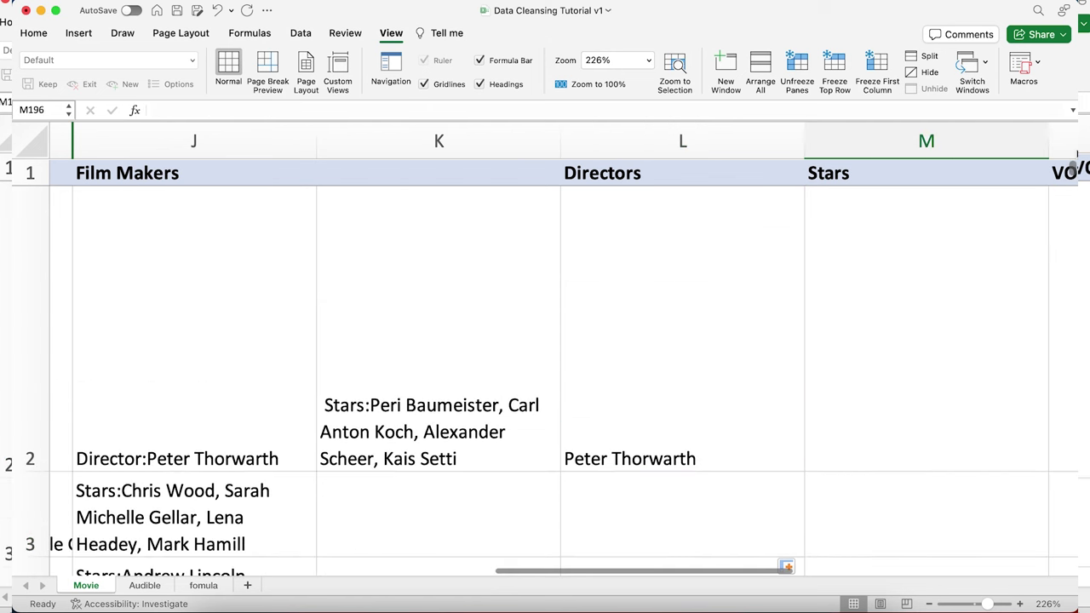
{"action": "left_click", "coordinate": [885, 268]}
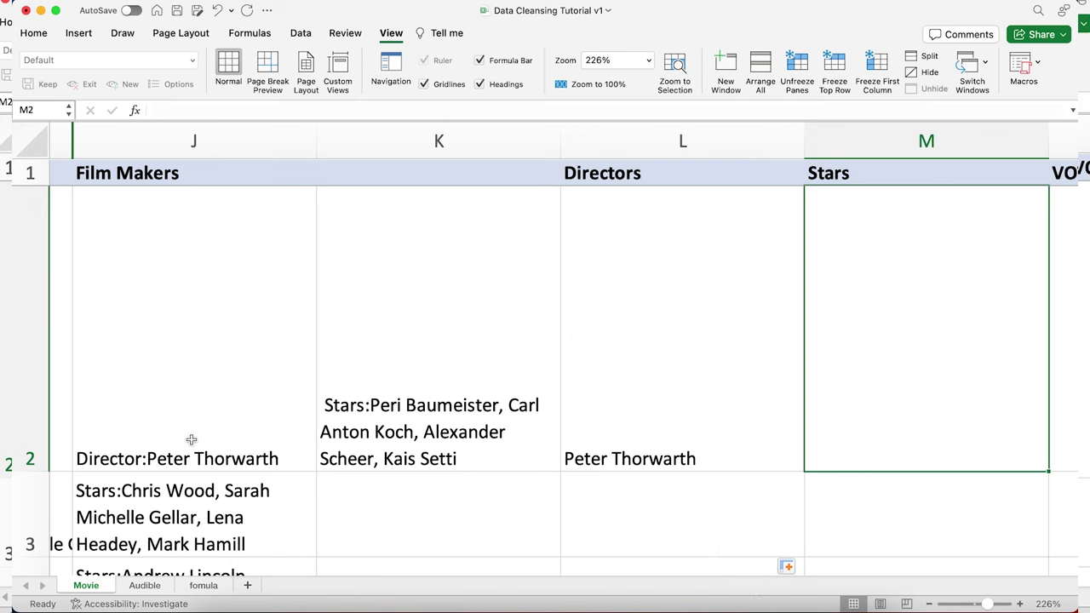
{"action": "left_click", "coordinate": [235, 373]}
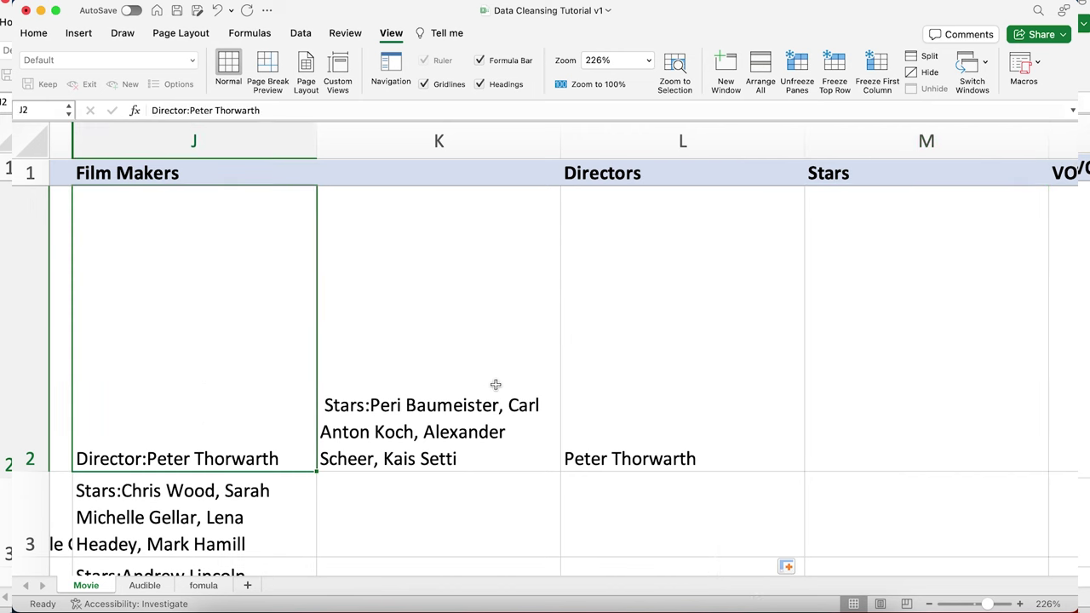
{"action": "left_click", "coordinate": [494, 385]}
{"action": "left_click", "coordinate": [219, 402]}
{"action": "left_click", "coordinate": [443, 390]}
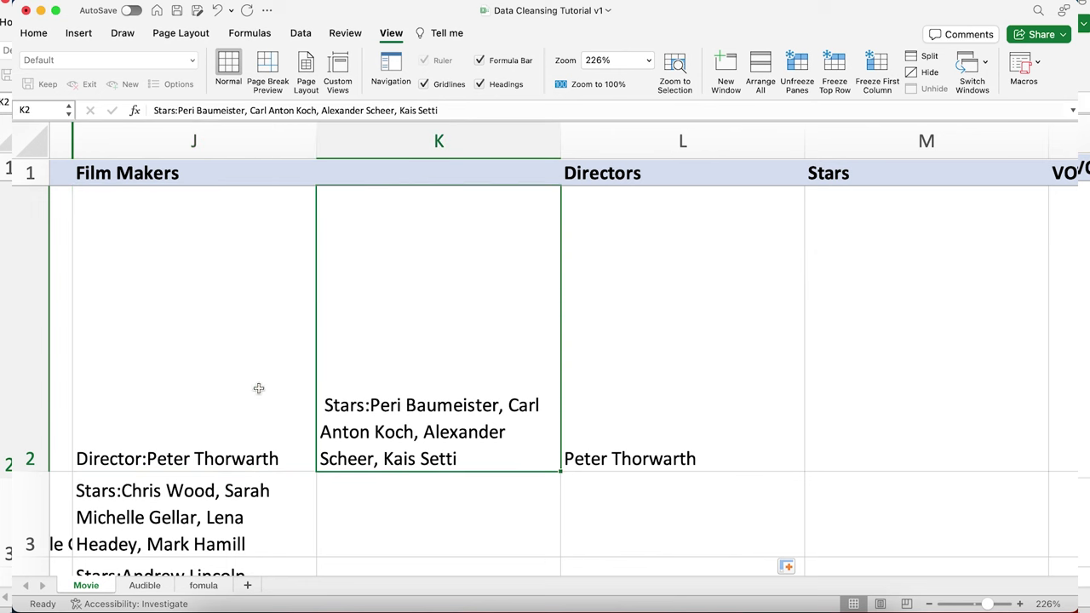
{"action": "left_click", "coordinate": [201, 158]}
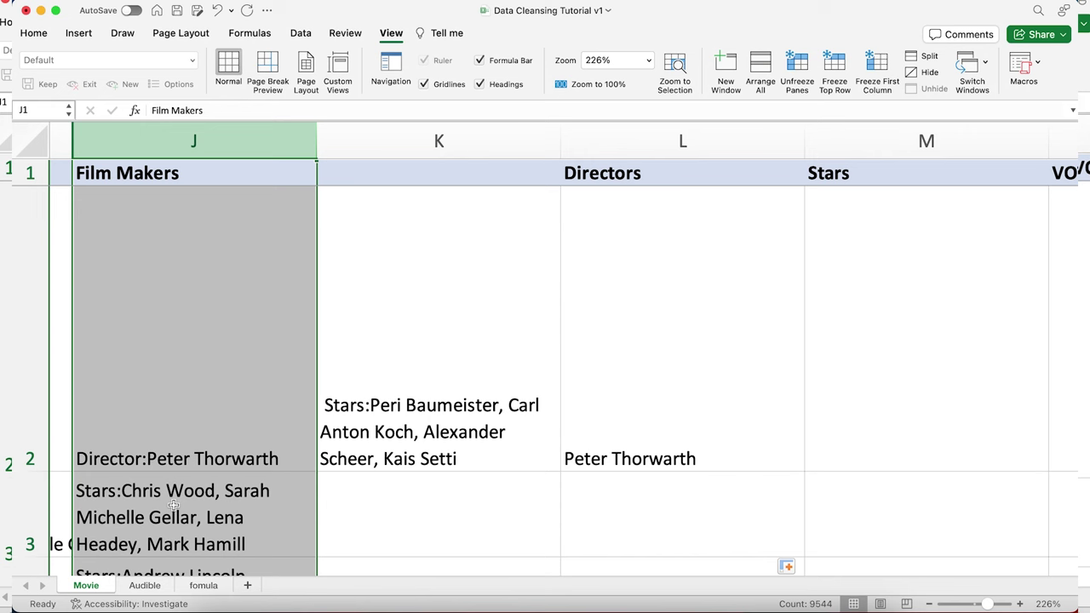
{"action": "left_click", "coordinate": [875, 356]}
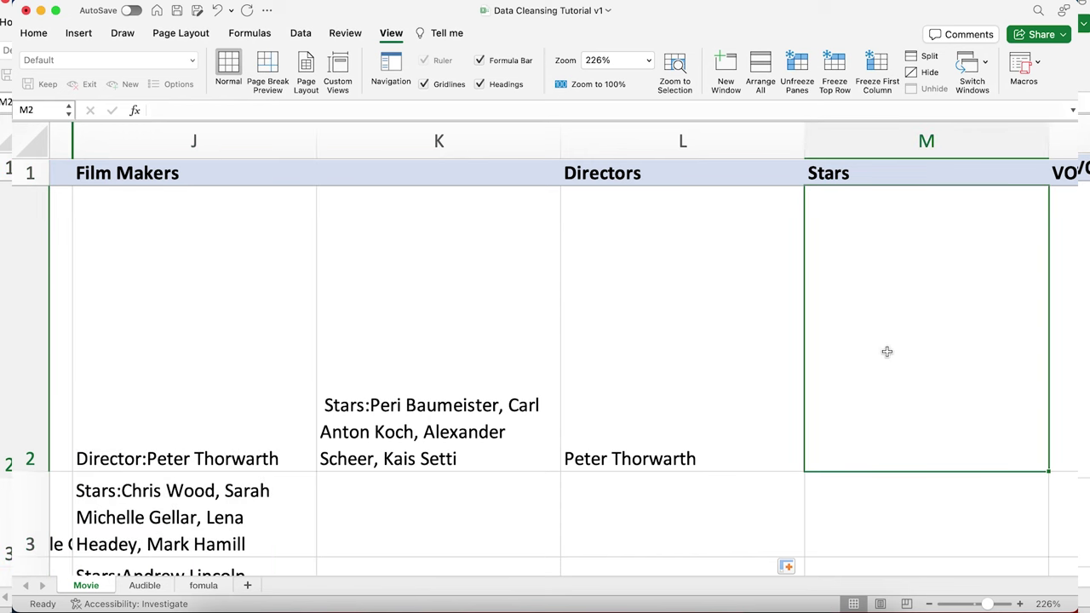
Step: Copy the stars formula =IF(LEFT(H2,5)="Stars",MID(H2, 7, LEN(H2)-7),"") from the text box on the fomula sheet into cell M2 of the Movie sheet
{"action": "left_click", "coordinate": [666, 387]}
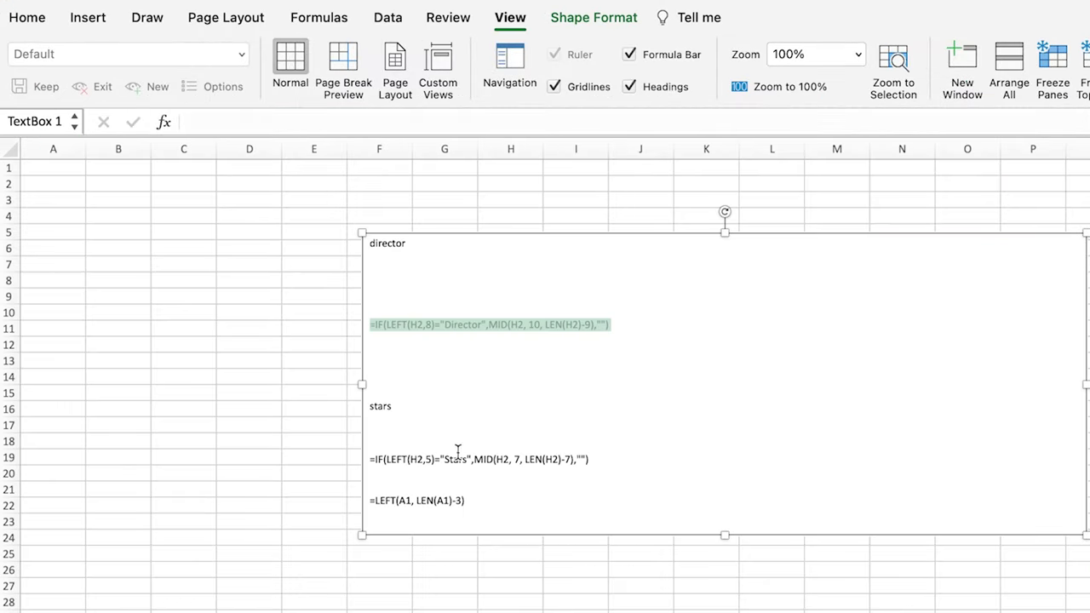
{"action": "left_click", "coordinate": [594, 467]}
{"action": "left_click_drag", "start_coordinate": [605, 459], "coordinate": [368, 460]}
{"action": "key", "text": "super+c"}
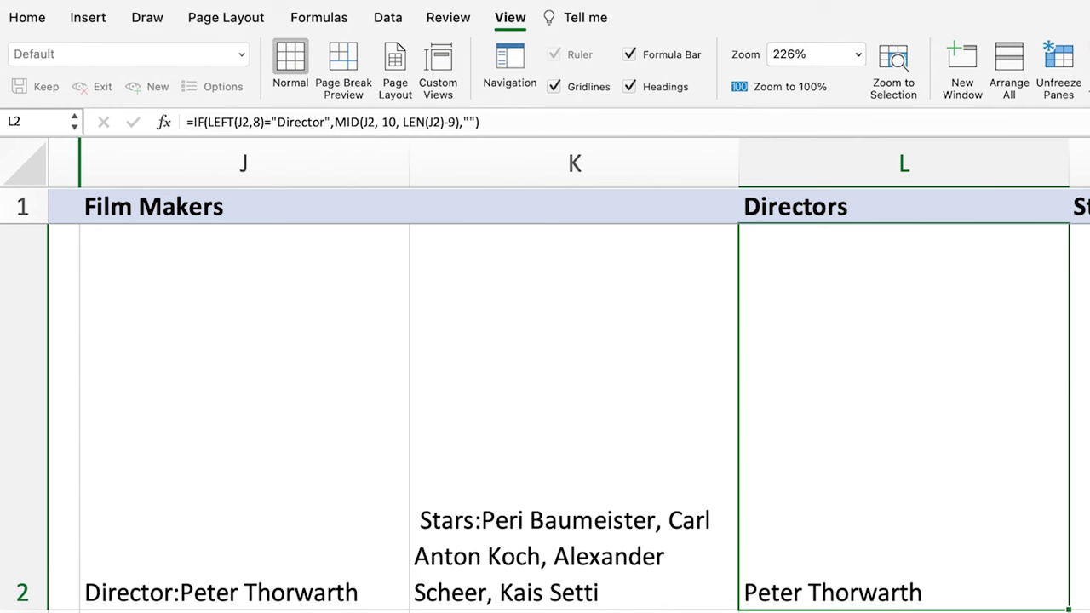
{"action": "left_click", "coordinate": [1078, 375]}
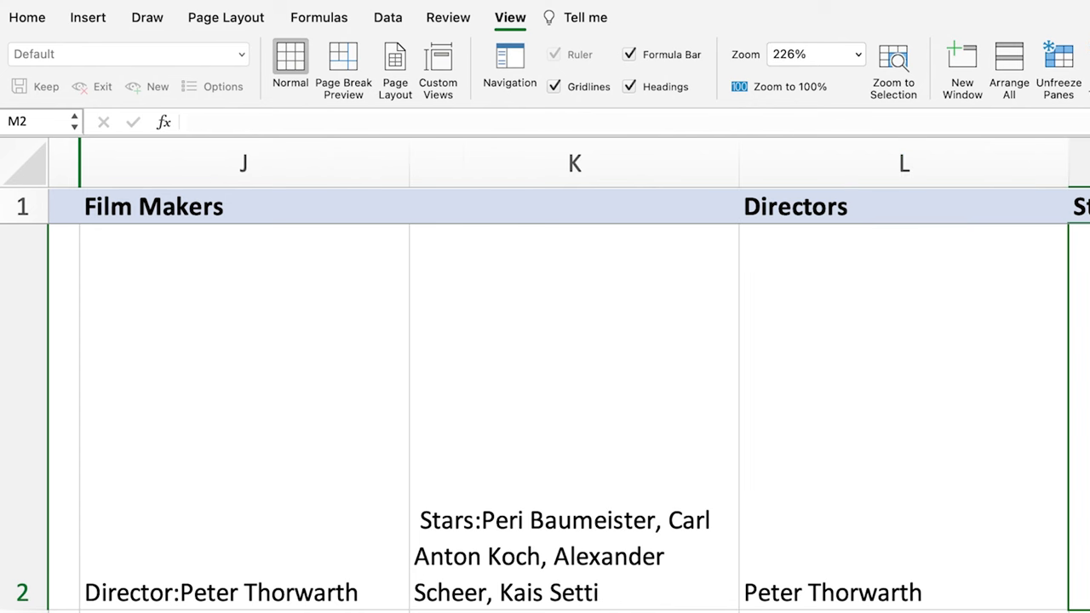
{"action": "left_click", "coordinate": [367, 123]}
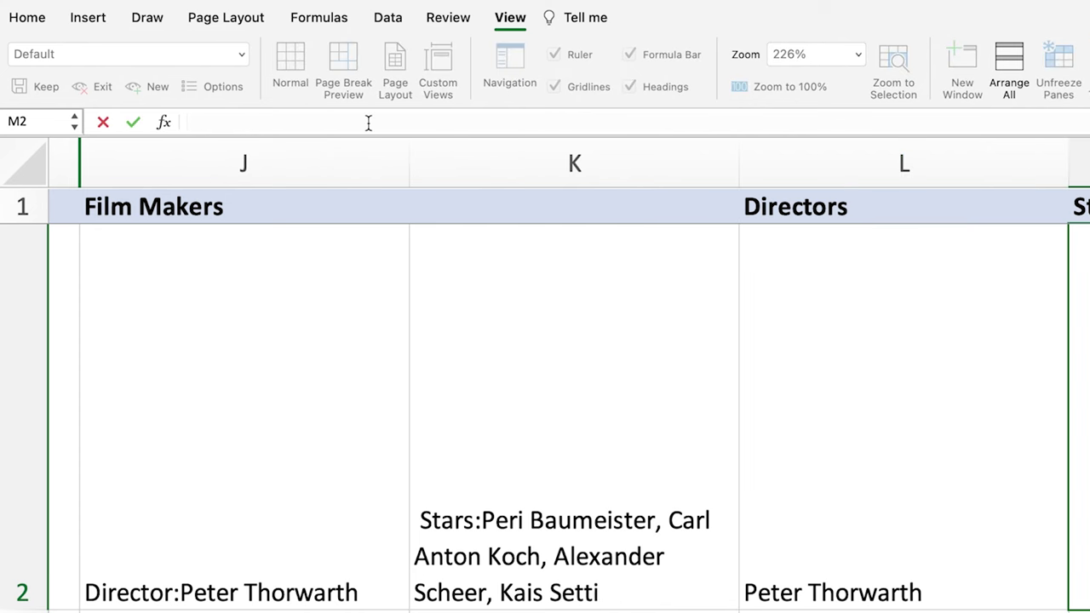
{"action": "key", "text": "super+v"}
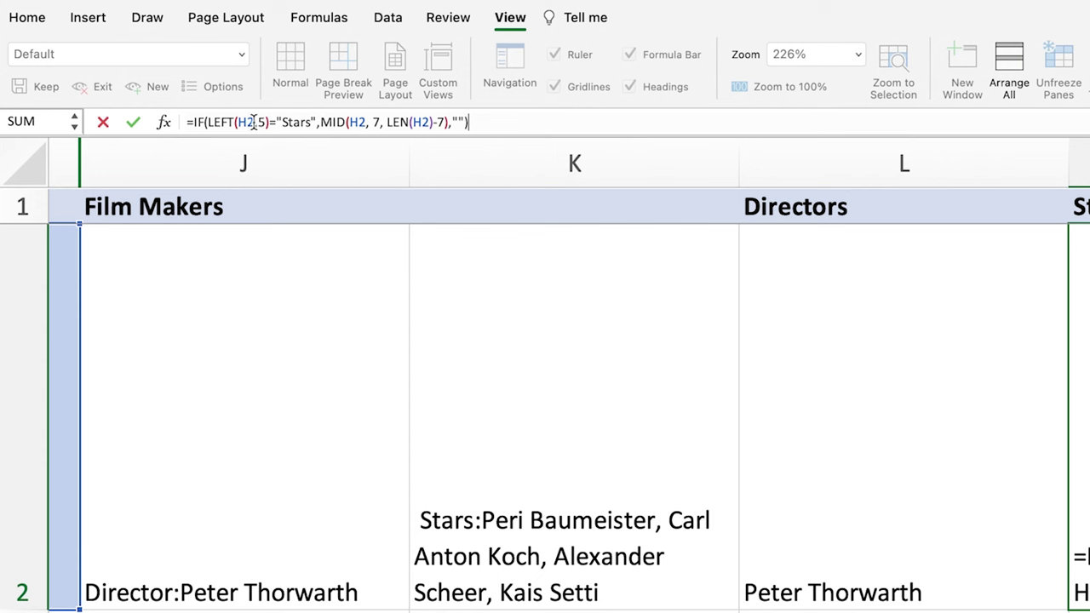
Step: Change all three H2 references in the M2 formula to J2 and fill the formula down the whole Stars column
{"action": "left_click_drag", "start_coordinate": [246, 123], "coordinate": [238, 123]}
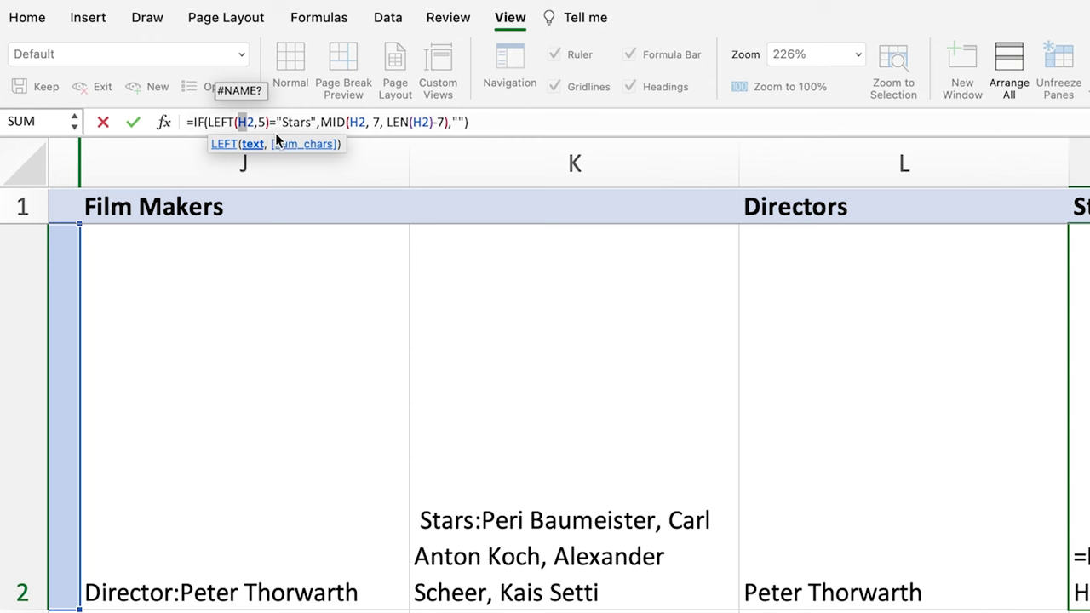
{"action": "left_click", "coordinate": [208, 234]}
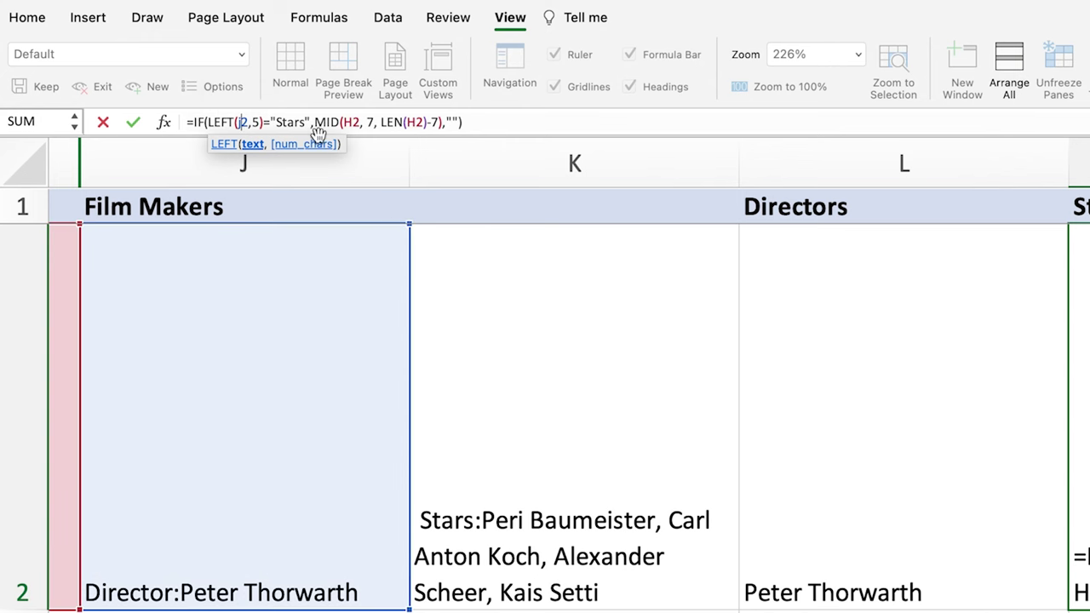
{"action": "double_click", "coordinate": [354, 120]}
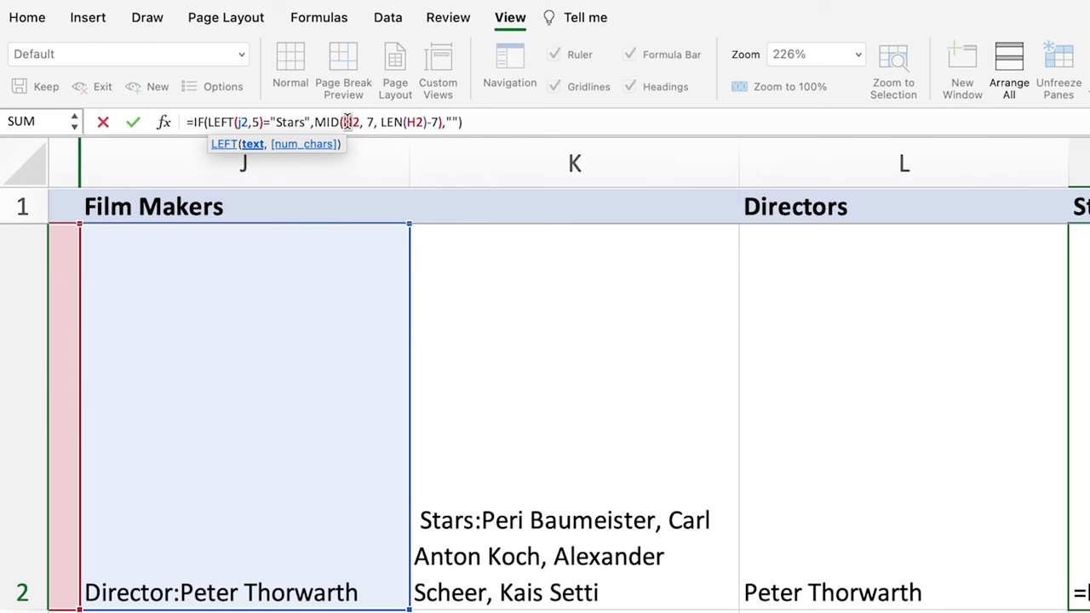
{"action": "type", "text": "j2"}
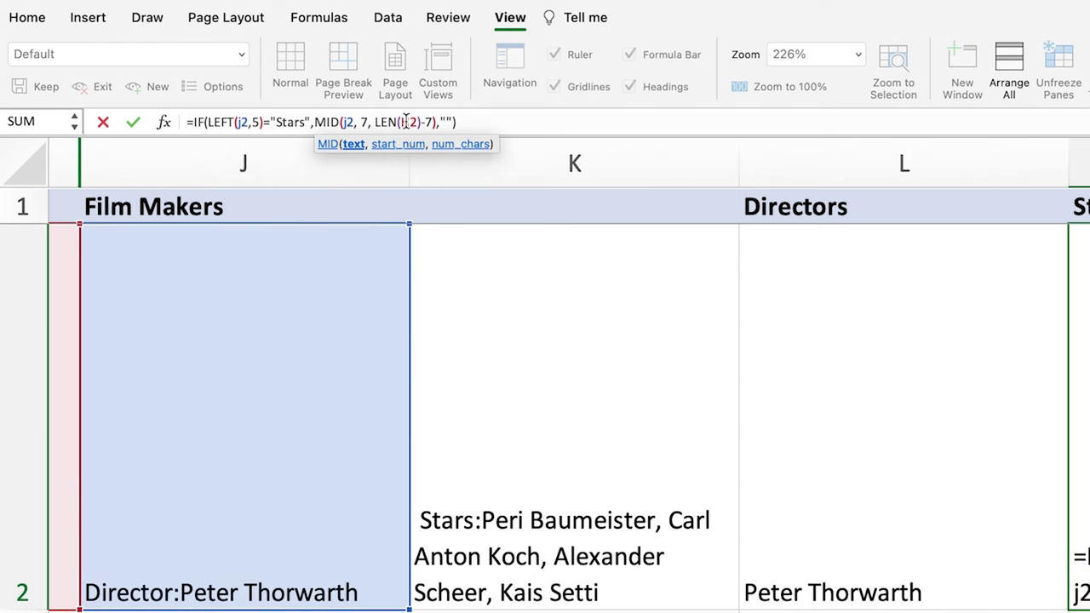
{"action": "double_click", "coordinate": [407, 122]}
{"action": "type", "text": "j2"}
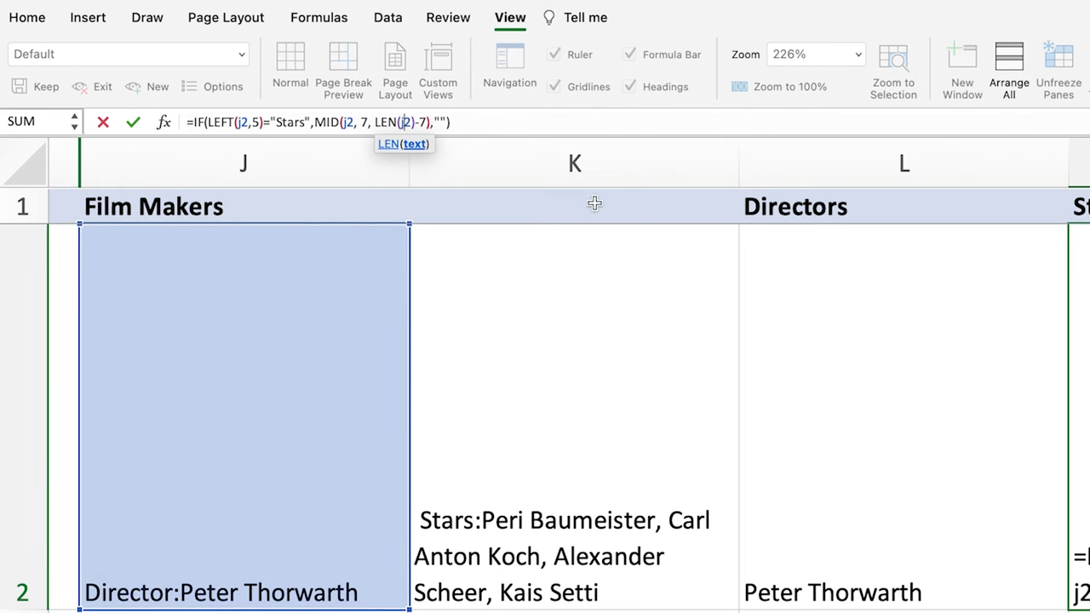
{"action": "left_click", "coordinate": [135, 121]}
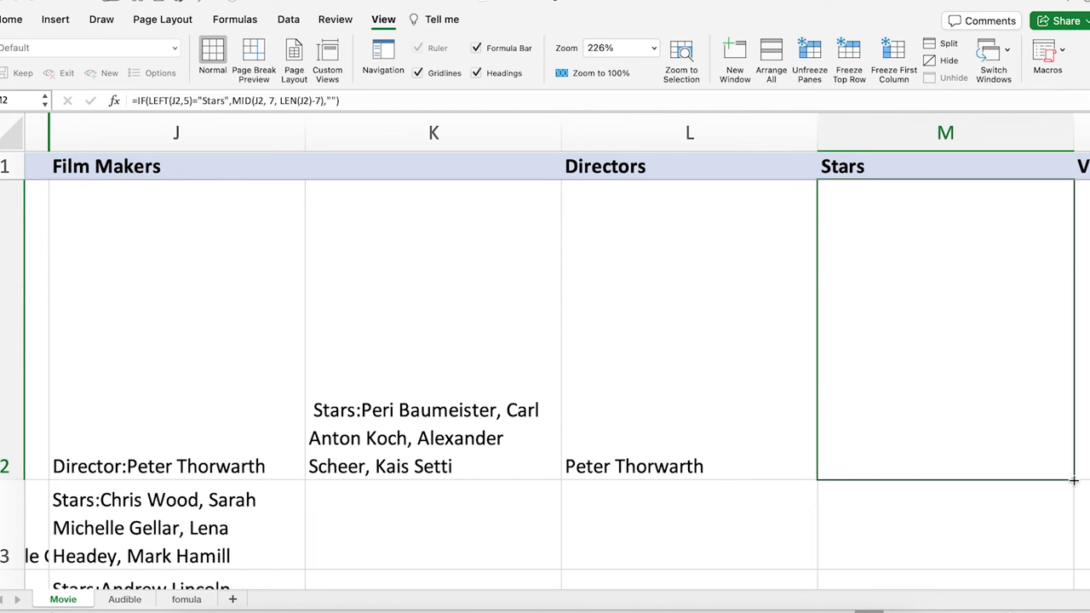
{"action": "double_click", "coordinate": [1046, 477]}
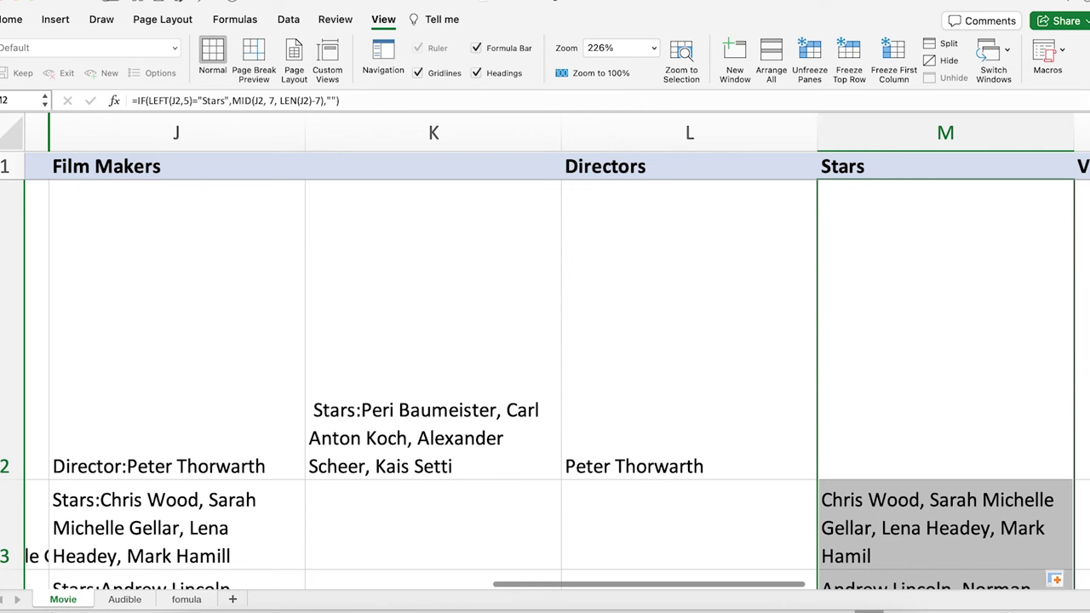
Step: Compare the extracted Stars values with the Film Makers text and column K in rows 51 and 52
{"action": "scroll", "coordinate": [545, 375], "scroll_direction": "down", "scroll_amount": 20}
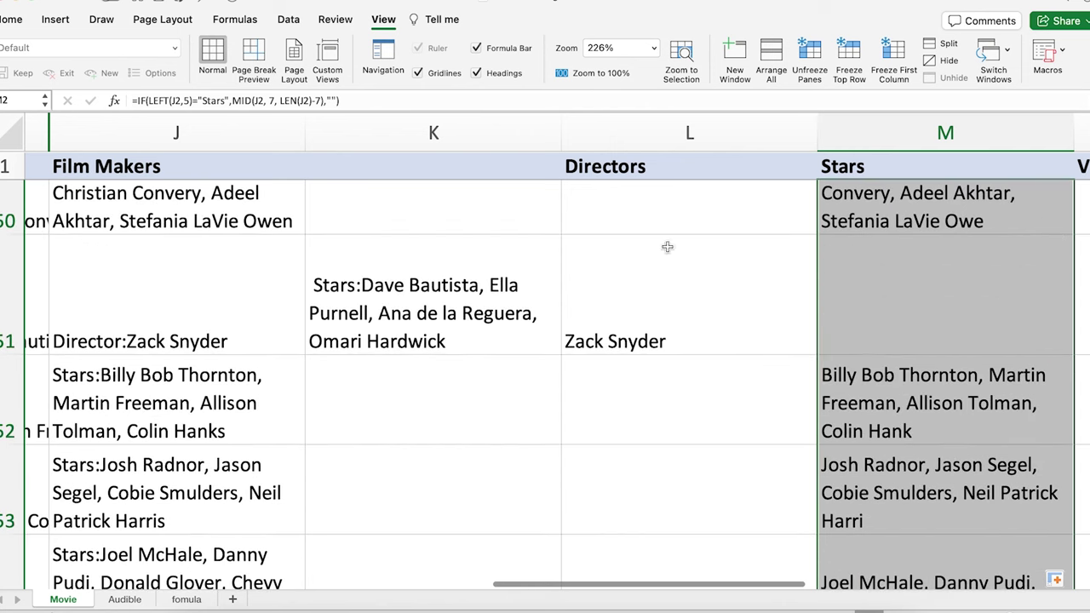
{"action": "left_click", "coordinate": [204, 399]}
{"action": "left_click", "coordinate": [963, 398]}
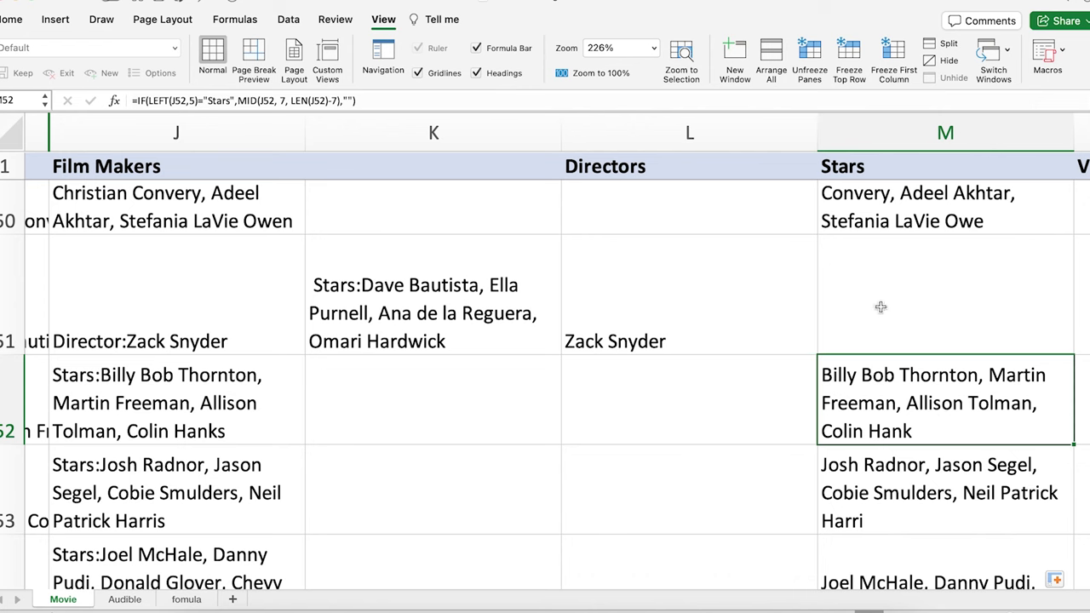
{"action": "left_click", "coordinate": [630, 321]}
{"action": "left_click", "coordinate": [205, 328]}
{"action": "left_click", "coordinate": [963, 293]}
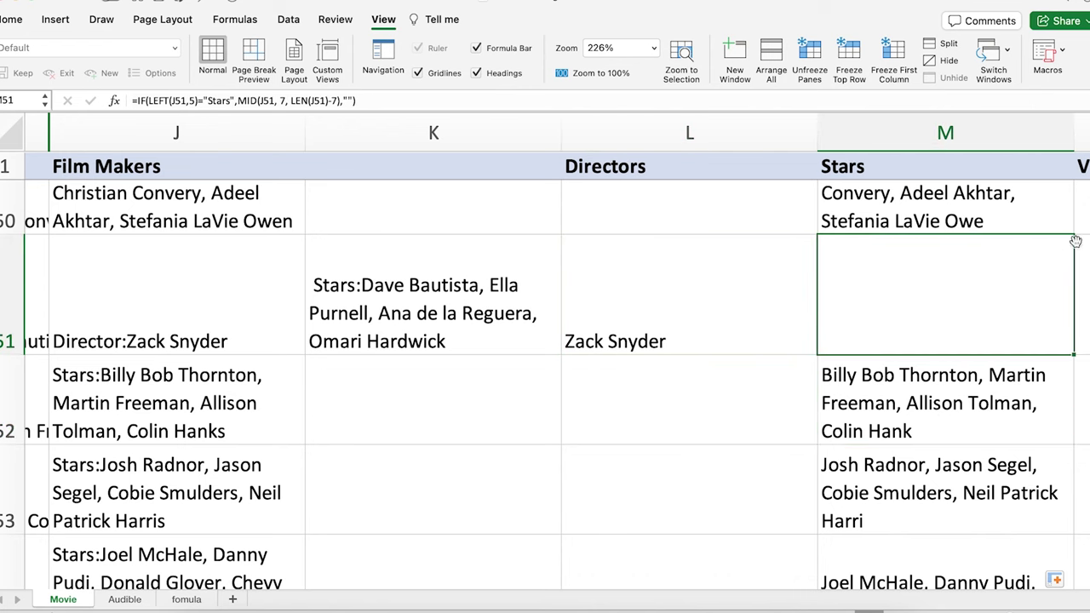
{"action": "scroll", "coordinate": [1071, 296], "scroll_direction": "up", "scroll_amount": 2}
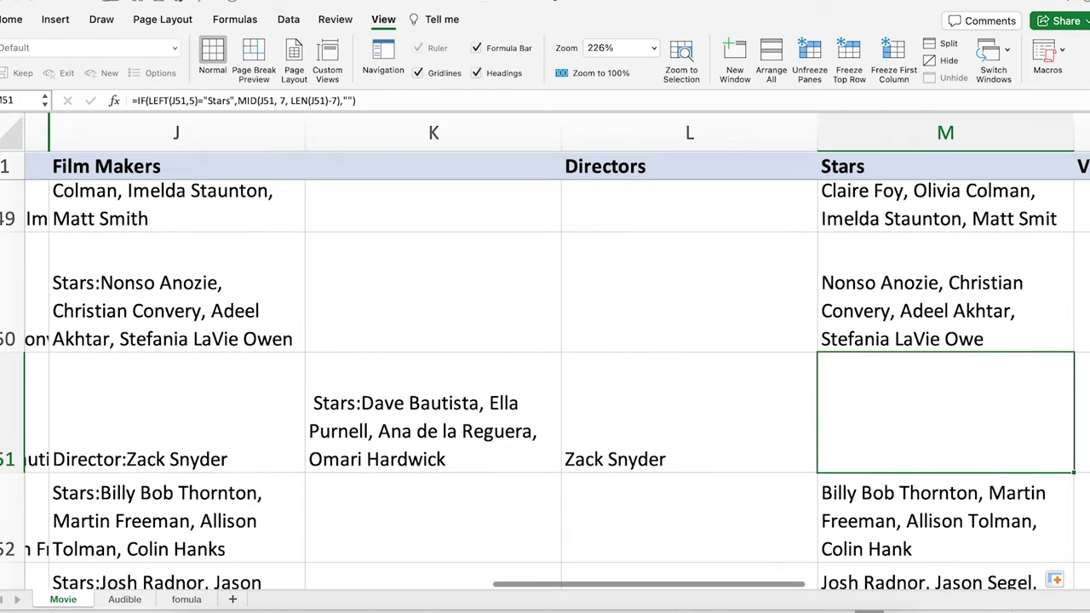
{"action": "scroll", "coordinate": [545, 357], "scroll_direction": "down", "scroll_amount": 5}
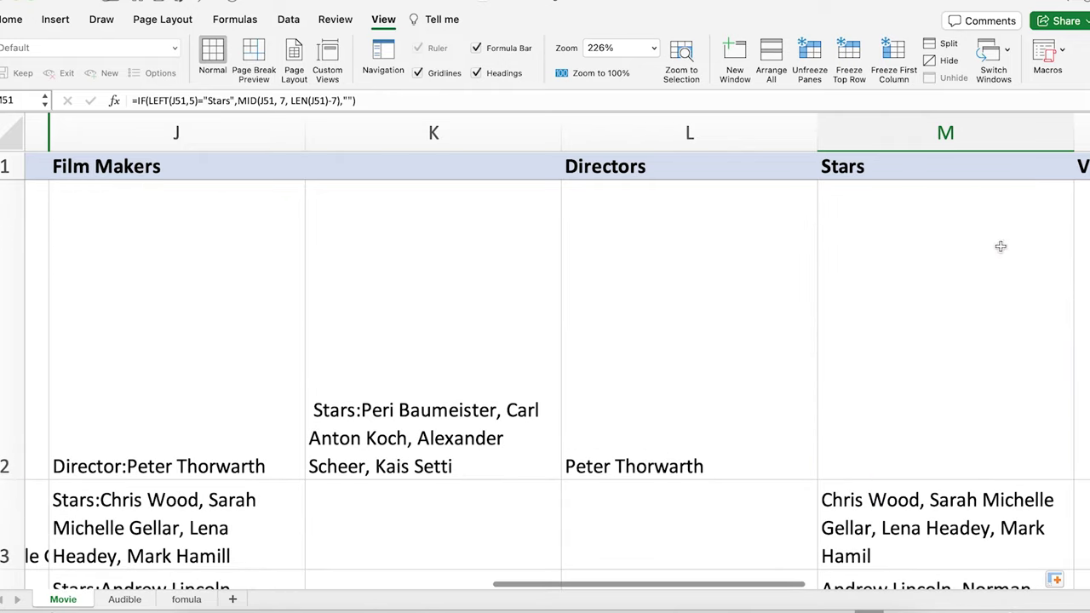
Step: Compare M2 with its source text in K2, and inspect the leading space and "Stars:" prefix in K2
{"action": "left_click", "coordinate": [929, 368]}
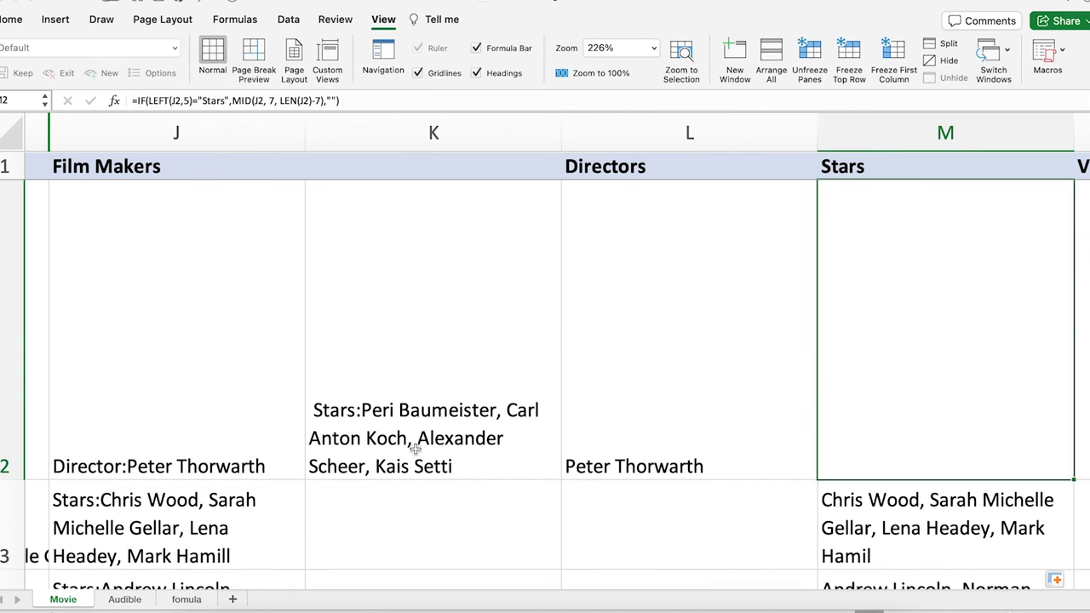
{"action": "left_click", "coordinate": [353, 443]}
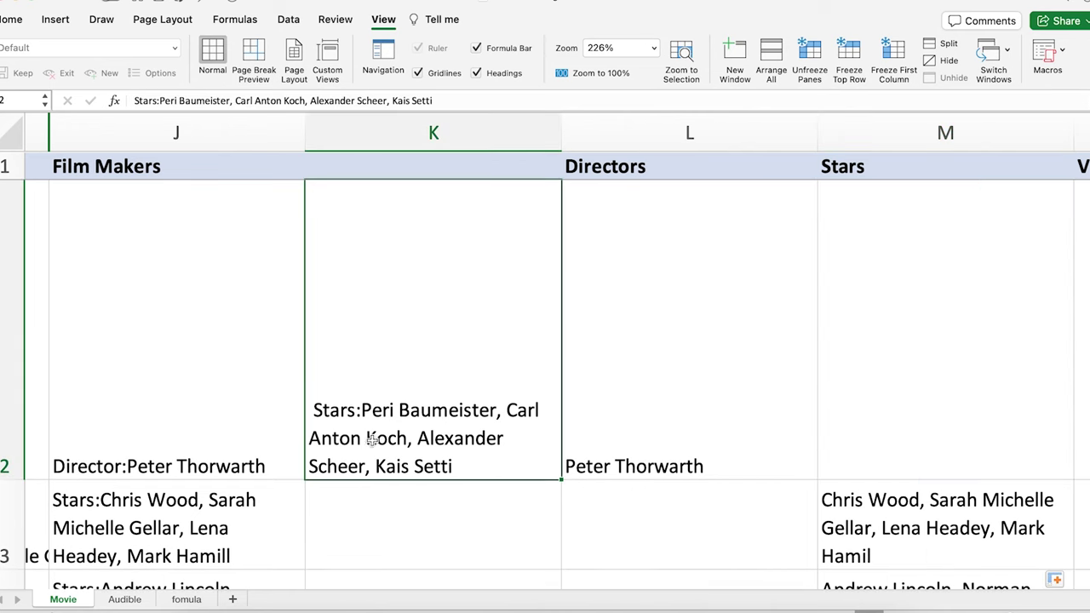
{"action": "left_click", "coordinate": [983, 363]}
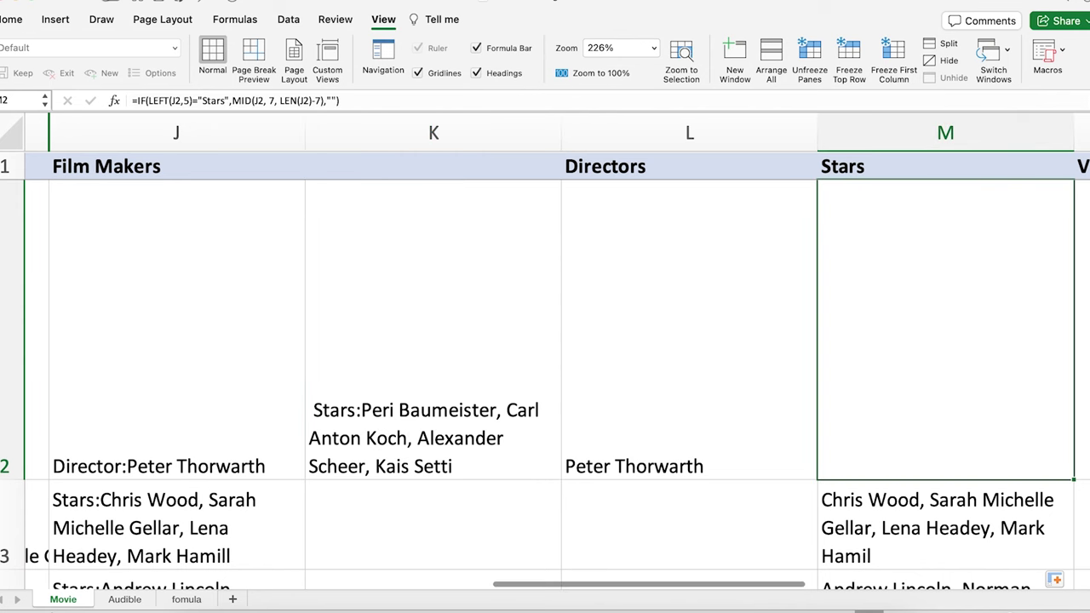
{"action": "left_click", "coordinate": [414, 325]}
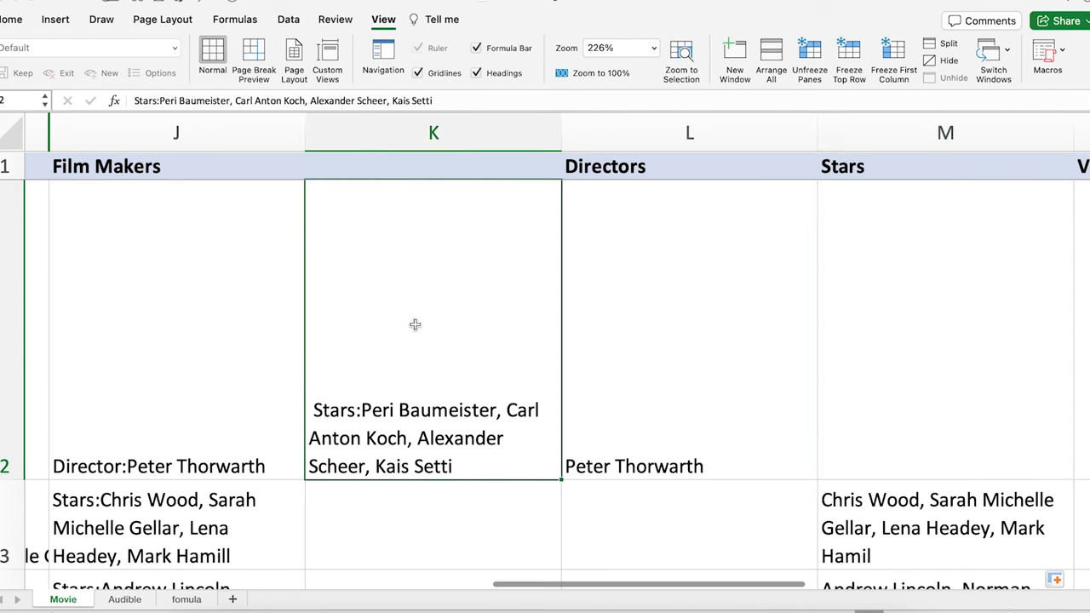
{"action": "left_click", "coordinate": [411, 170]}
{"action": "left_click", "coordinate": [428, 139]}
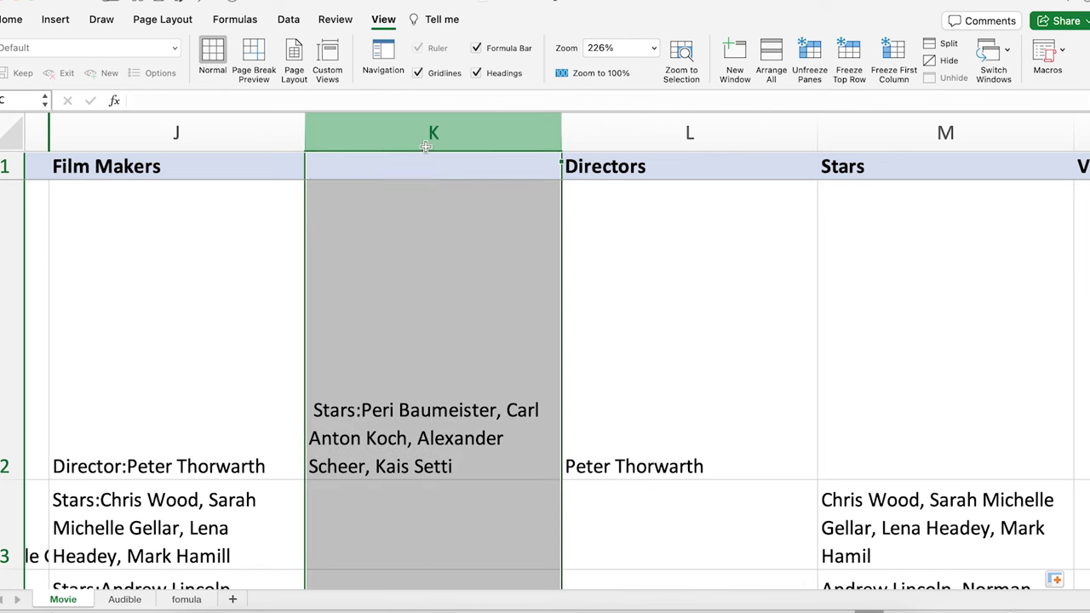
{"action": "left_click", "coordinate": [344, 419]}
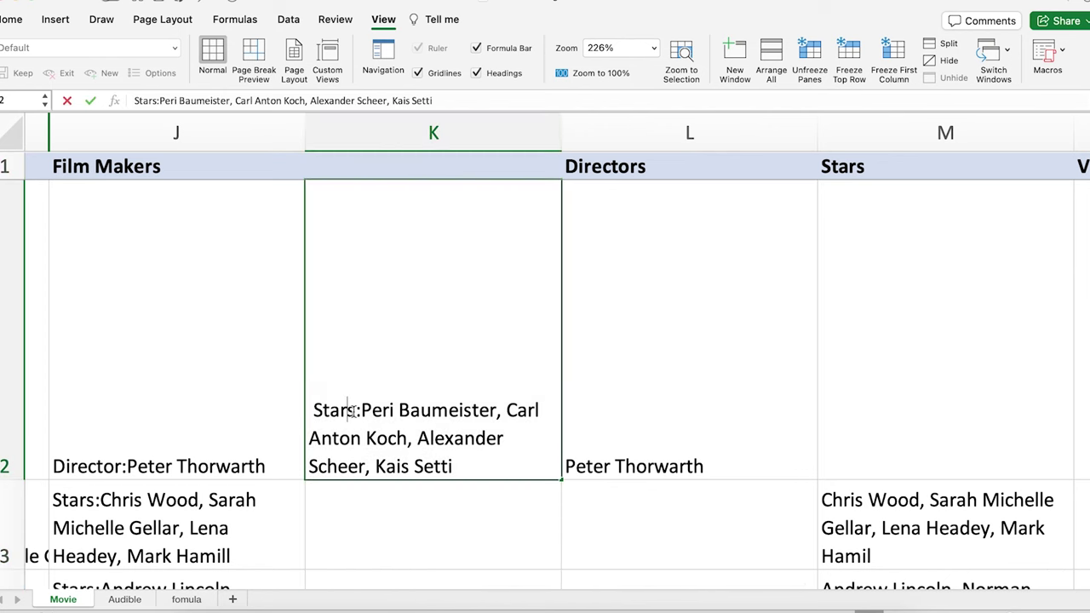
{"action": "double_click", "coordinate": [361, 410]}
{"action": "left_click_drag", "start_coordinate": [361, 410], "coordinate": [298, 410]}
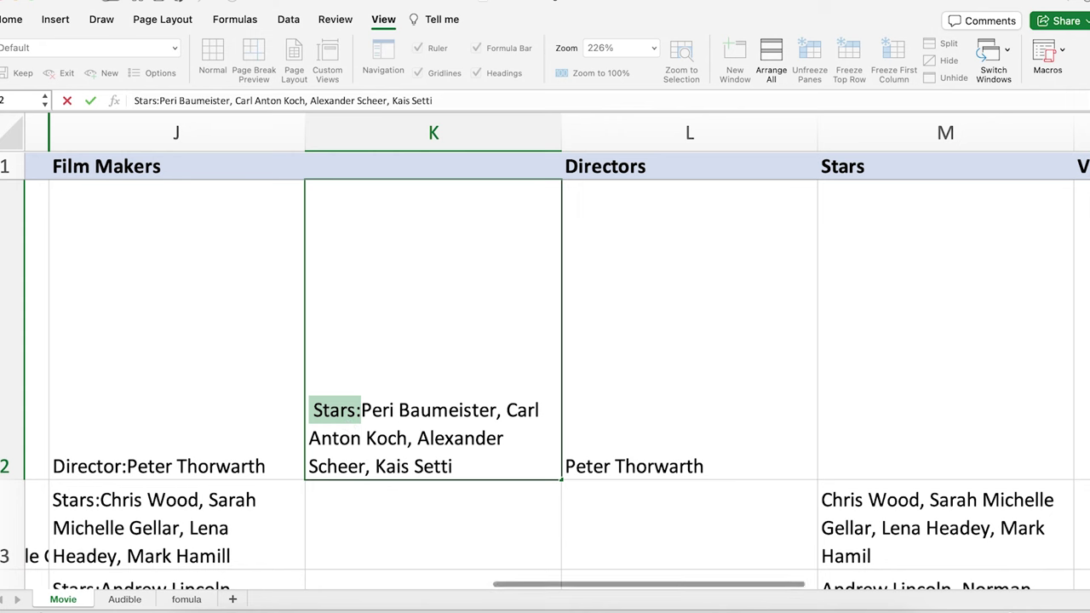
Step: Check further down column K, at K198, for the same leading space and "Stars:" prefix
{"action": "scroll", "coordinate": [545, 340], "scroll_direction": "down", "scroll_amount": 15}
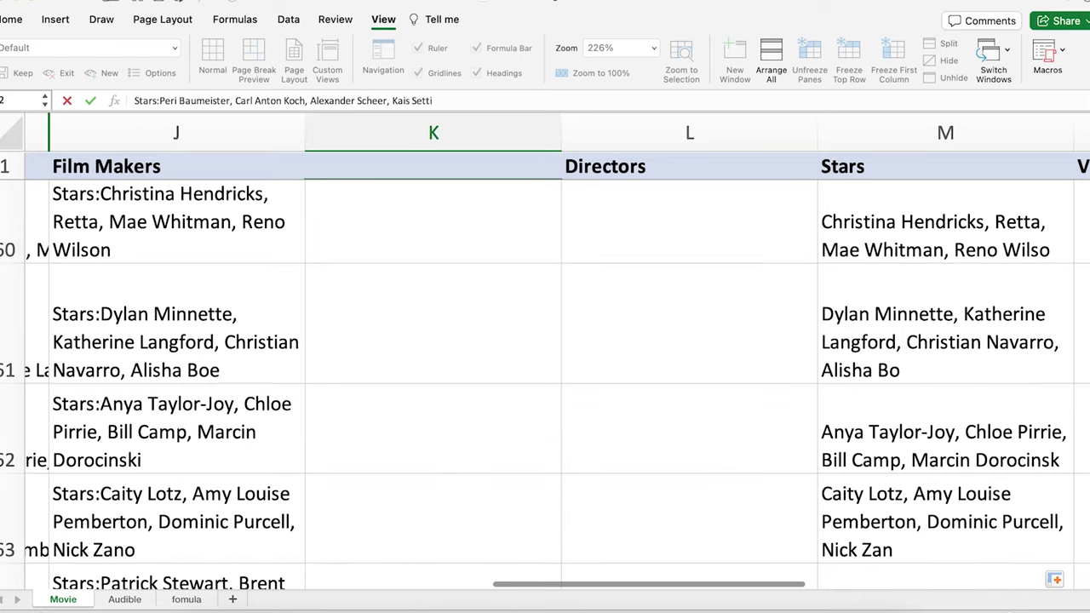
{"action": "scroll", "coordinate": [545, 340], "scroll_direction": "down", "scroll_amount": 20}
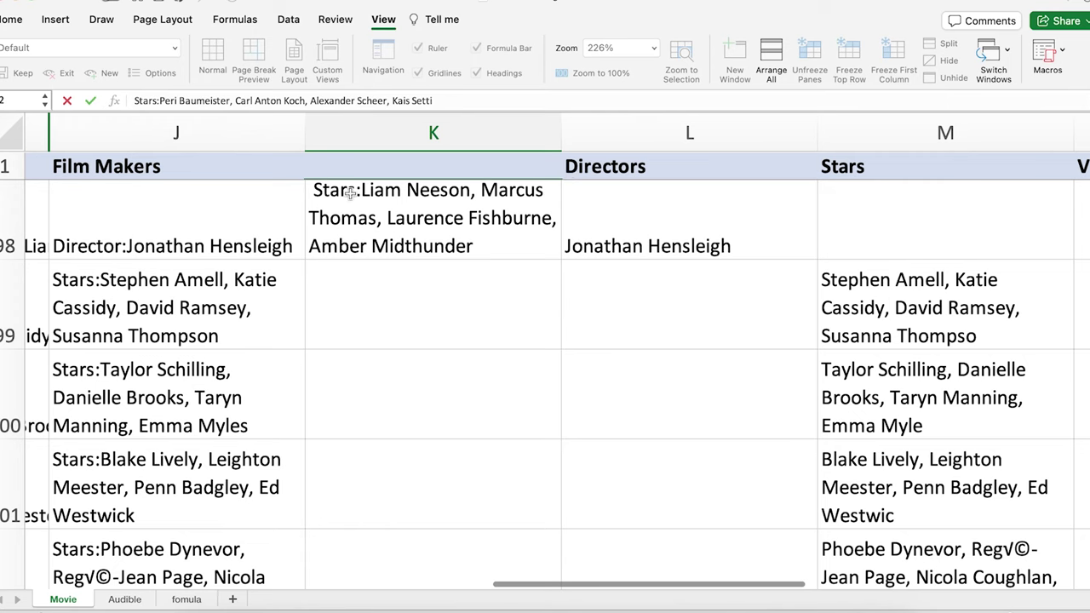
{"action": "left_click", "coordinate": [352, 193]}
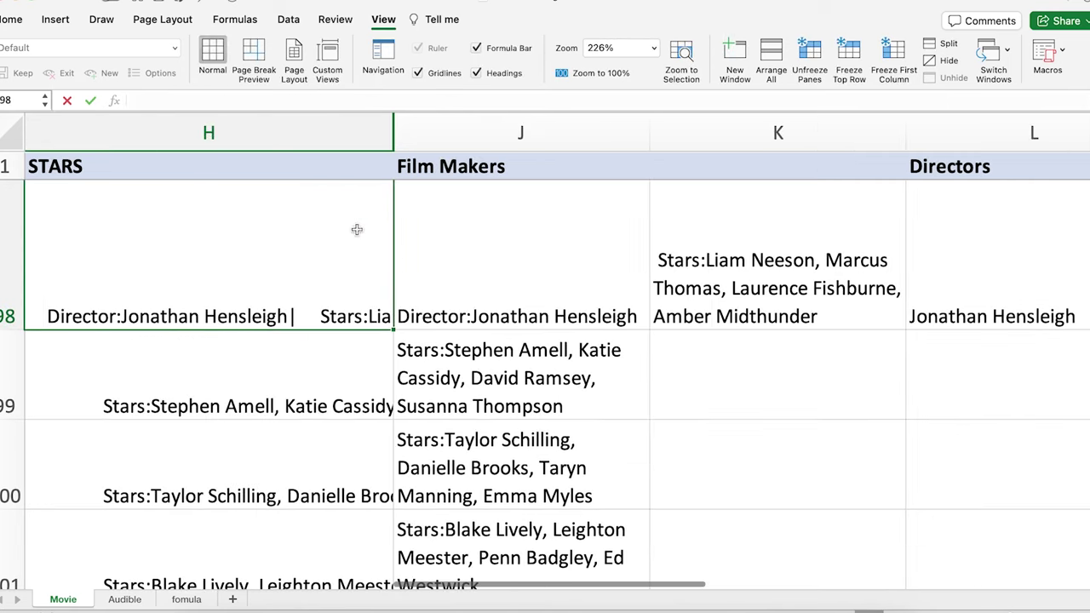
{"action": "left_click", "coordinate": [703, 257]}
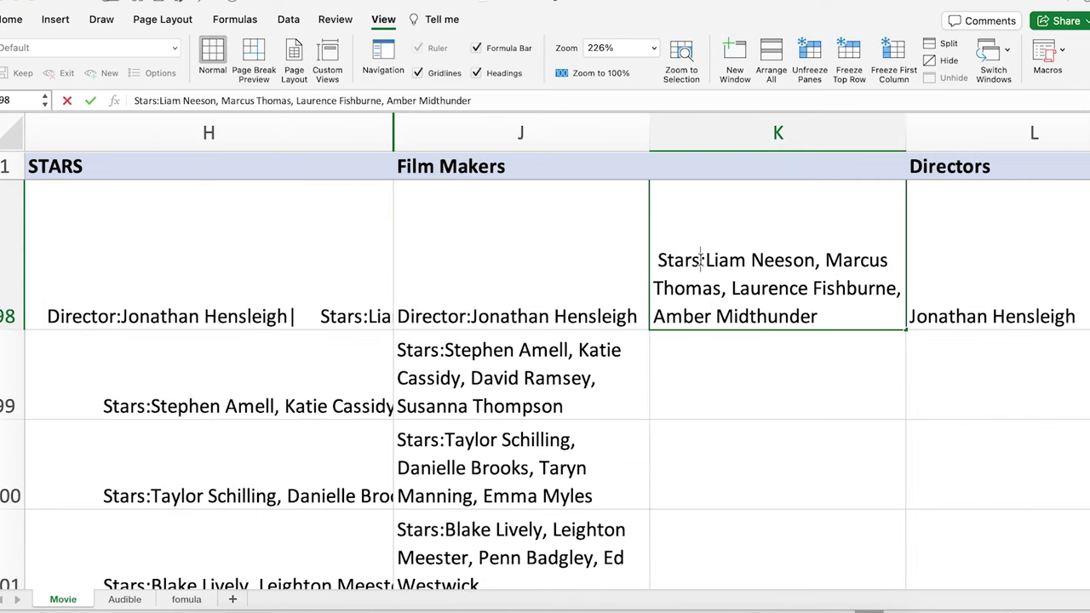
{"action": "double_click", "coordinate": [703, 260]}
{"action": "left_click_drag", "start_coordinate": [705, 260], "coordinate": [607, 257]}
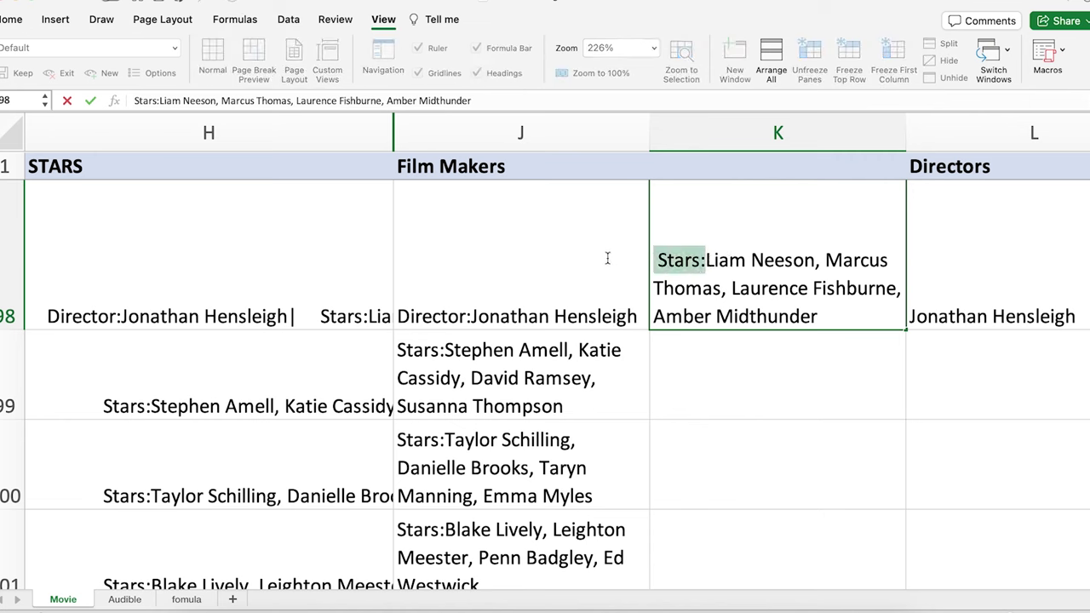
{"action": "left_click", "coordinate": [753, 260]}
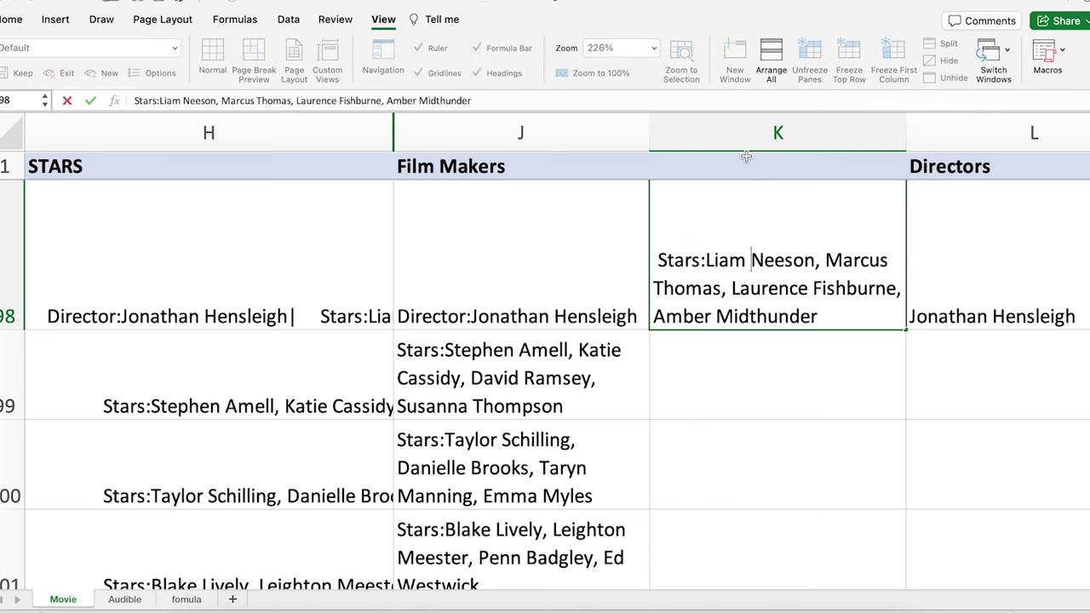
Step: Replace all occurrences of "Stars:" in column K with nothing and check the cleaned text in K198
{"action": "left_click", "coordinate": [746, 141]}
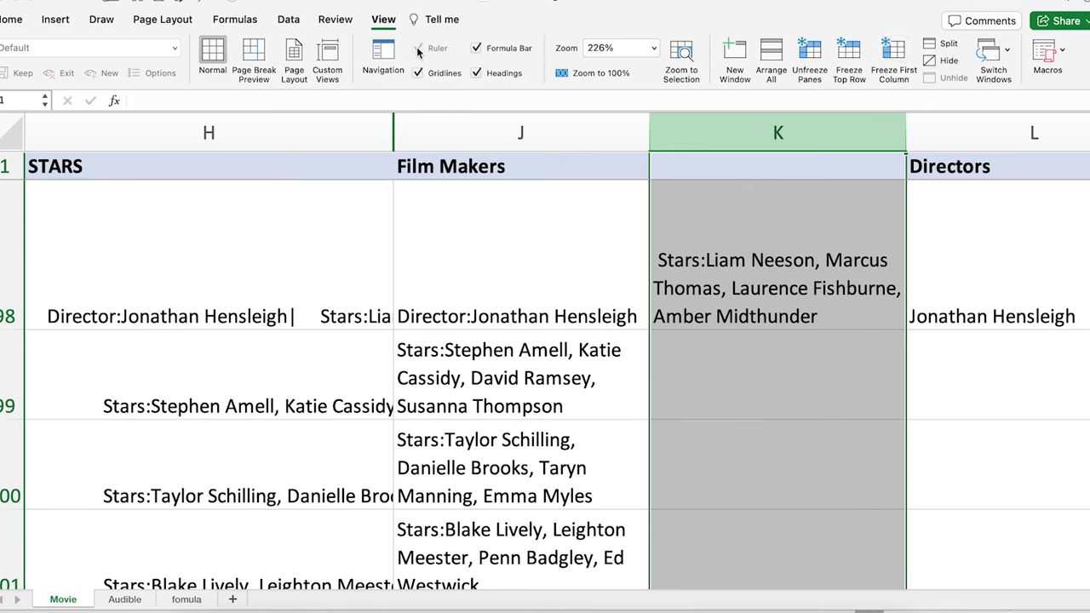
{"action": "left_click", "coordinate": [12, 20]}
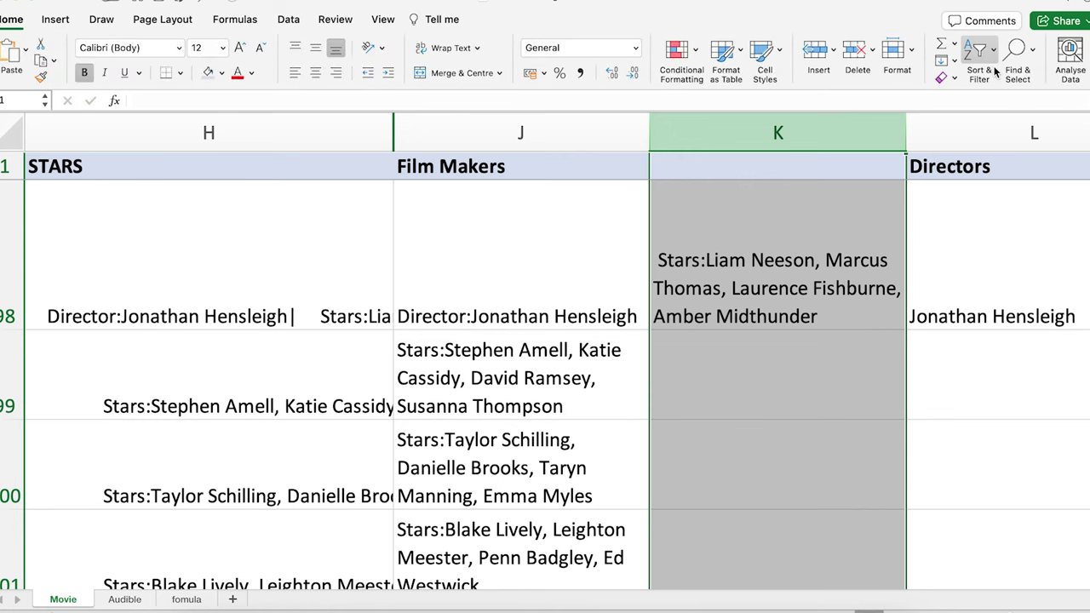
{"action": "left_click", "coordinate": [1033, 53]}
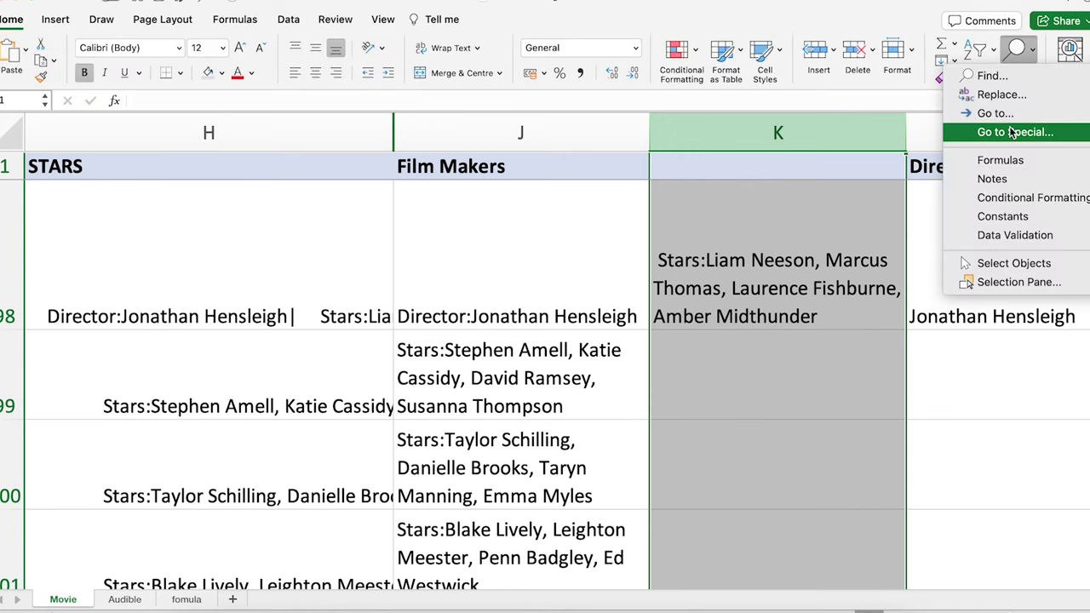
{"action": "left_click", "coordinate": [1002, 95]}
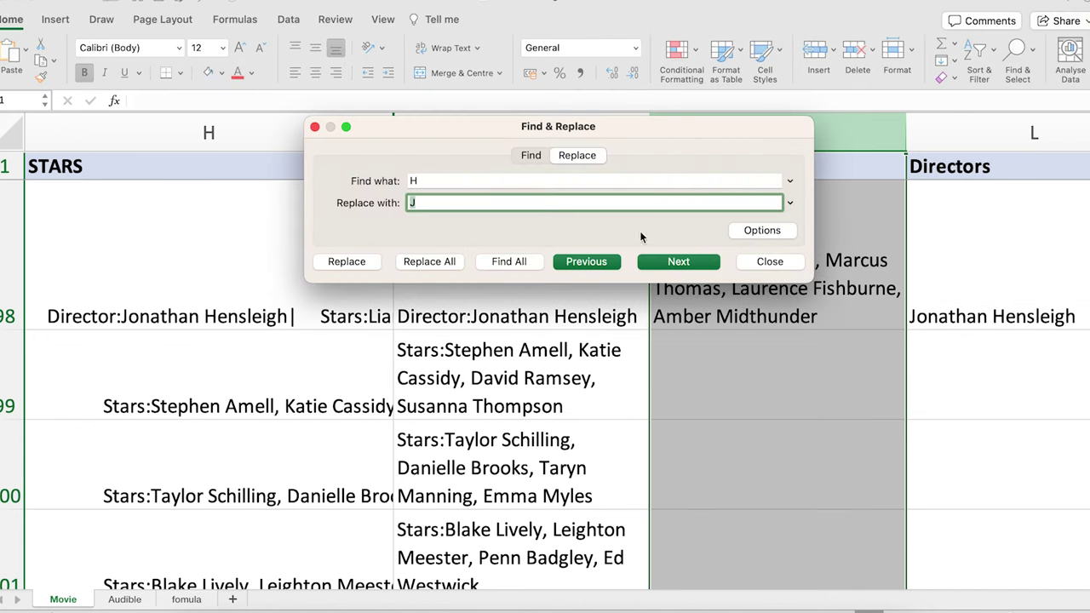
{"action": "left_click", "coordinate": [418, 181]}
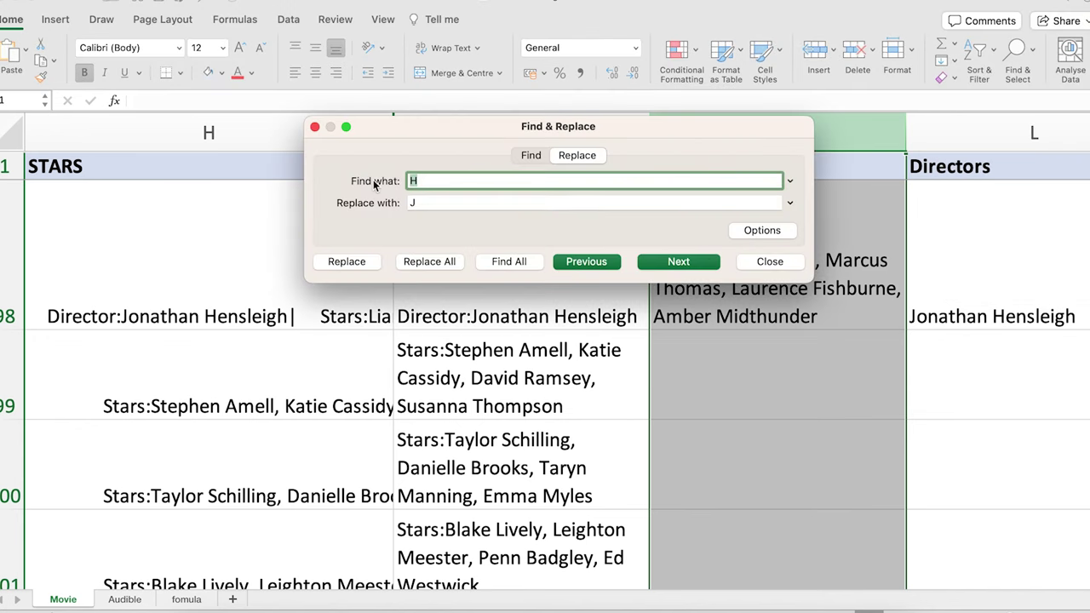
{"action": "type", "text": "Stars:"}
{"action": "left_click", "coordinate": [423, 202]}
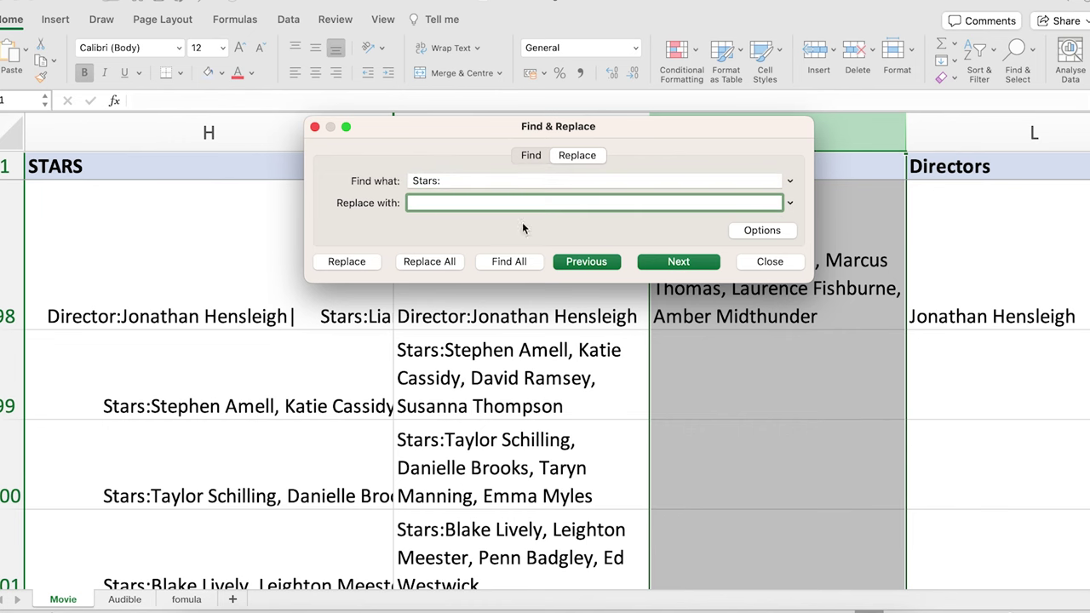
{"action": "left_click", "coordinate": [437, 261]}
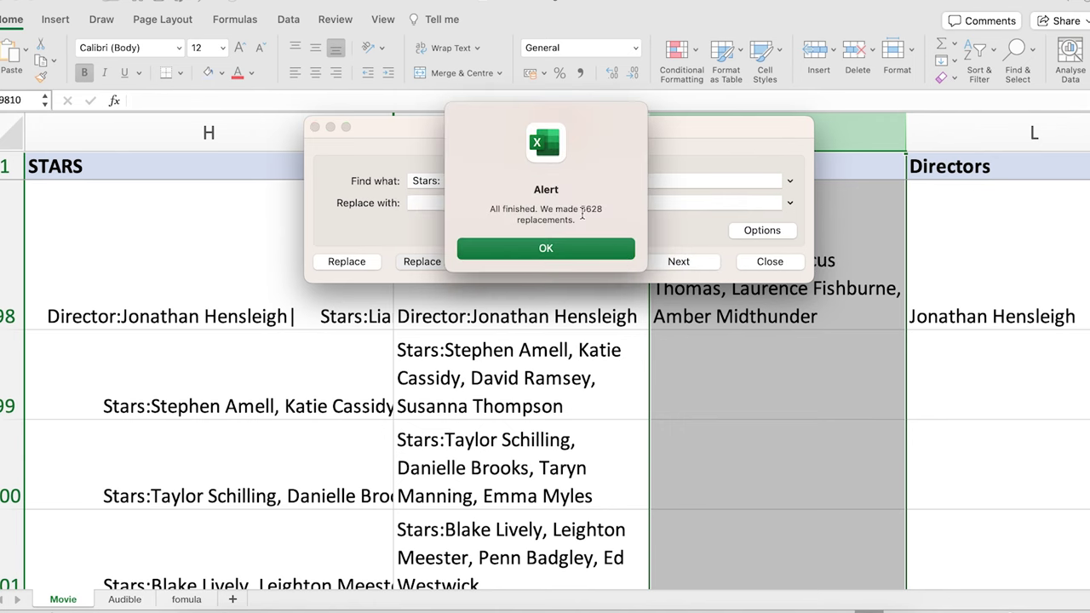
{"action": "left_click", "coordinate": [558, 248]}
{"action": "left_click", "coordinate": [761, 262]}
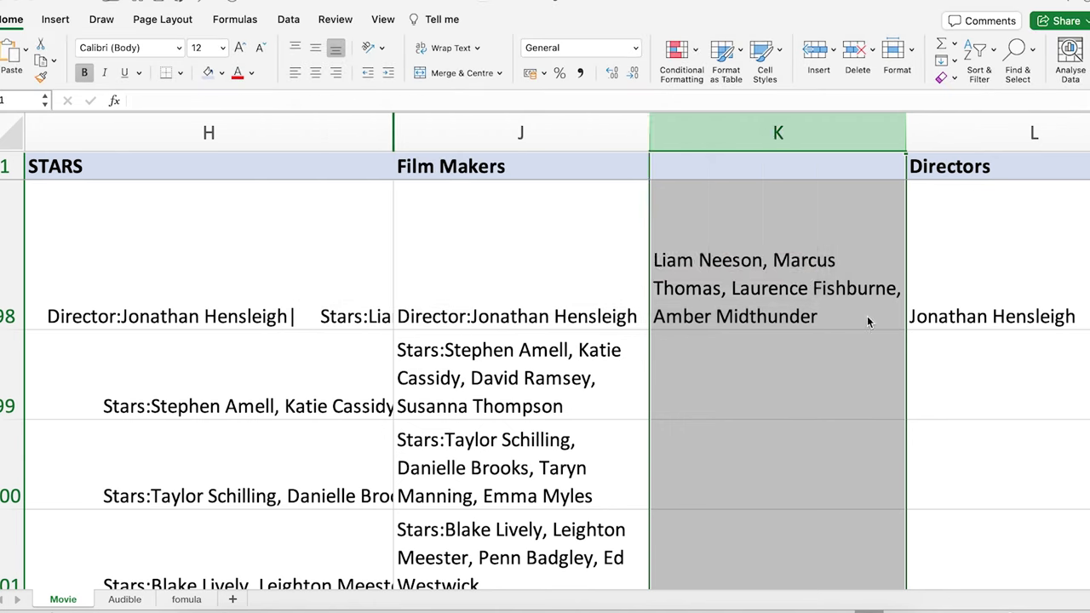
{"action": "left_click", "coordinate": [801, 247]}
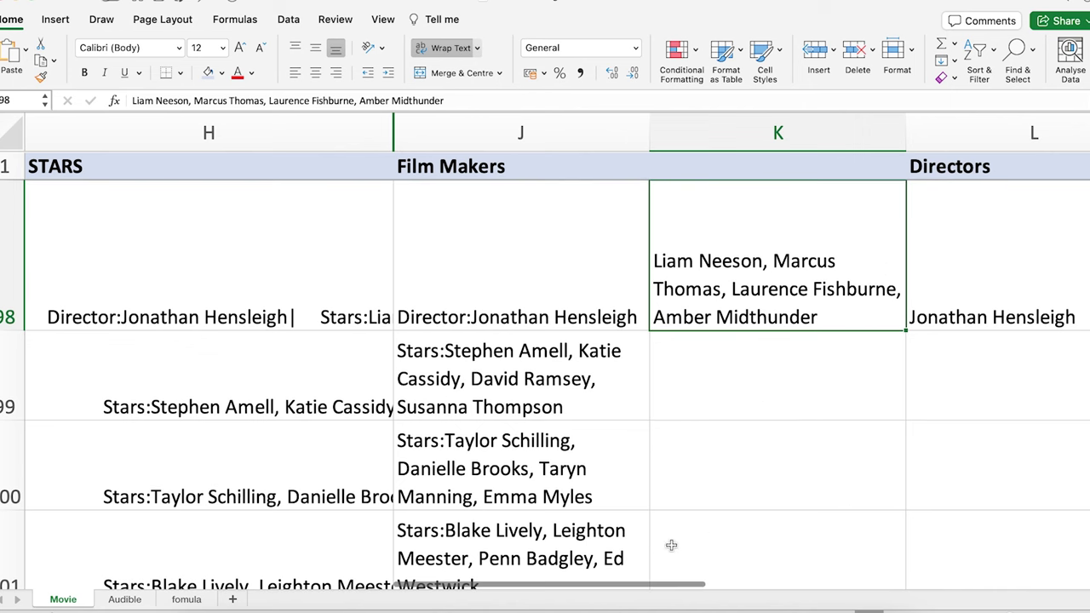
Step: Compare the cleaned K2 text with the STARS, Film Makers, Directors and Stars entries in row 2
{"action": "left_click_drag", "start_coordinate": [669, 583], "coordinate": [819, 582]}
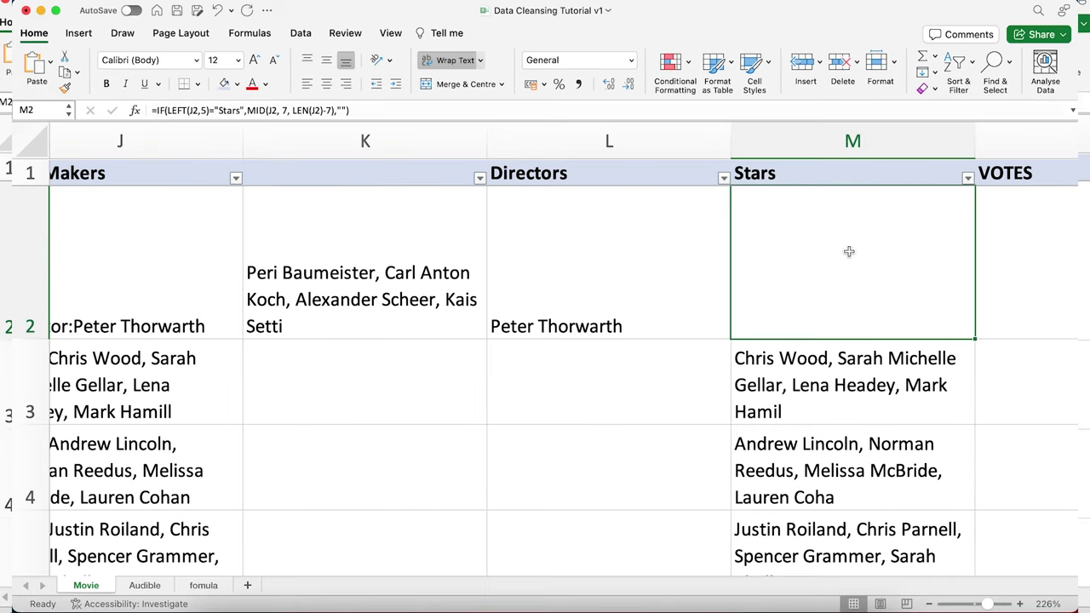
{"action": "left_click", "coordinate": [334, 257]}
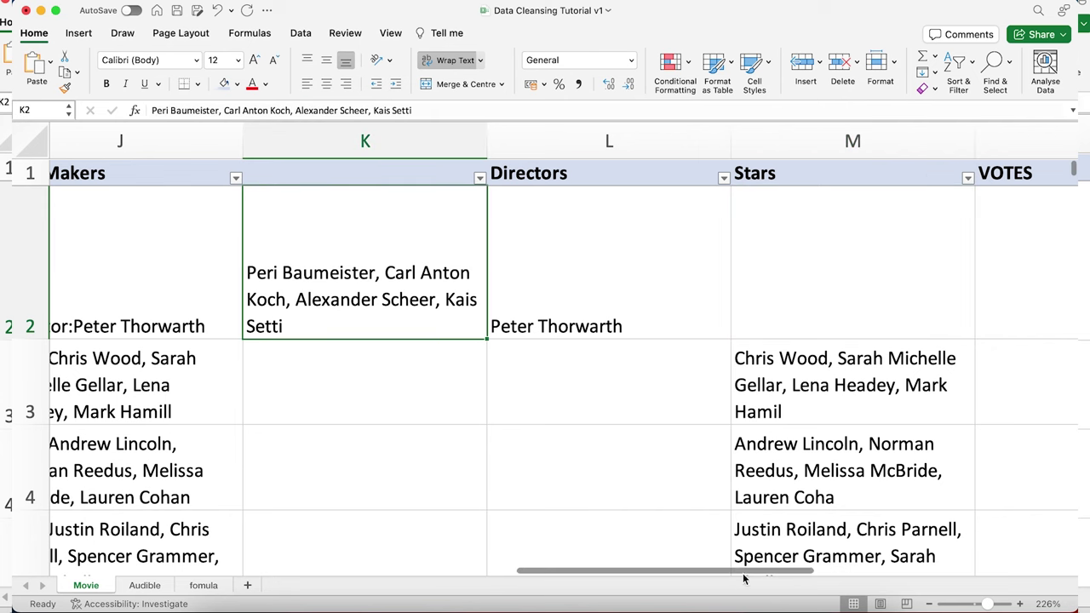
{"action": "left_click_drag", "start_coordinate": [740, 575], "coordinate": [605, 575]}
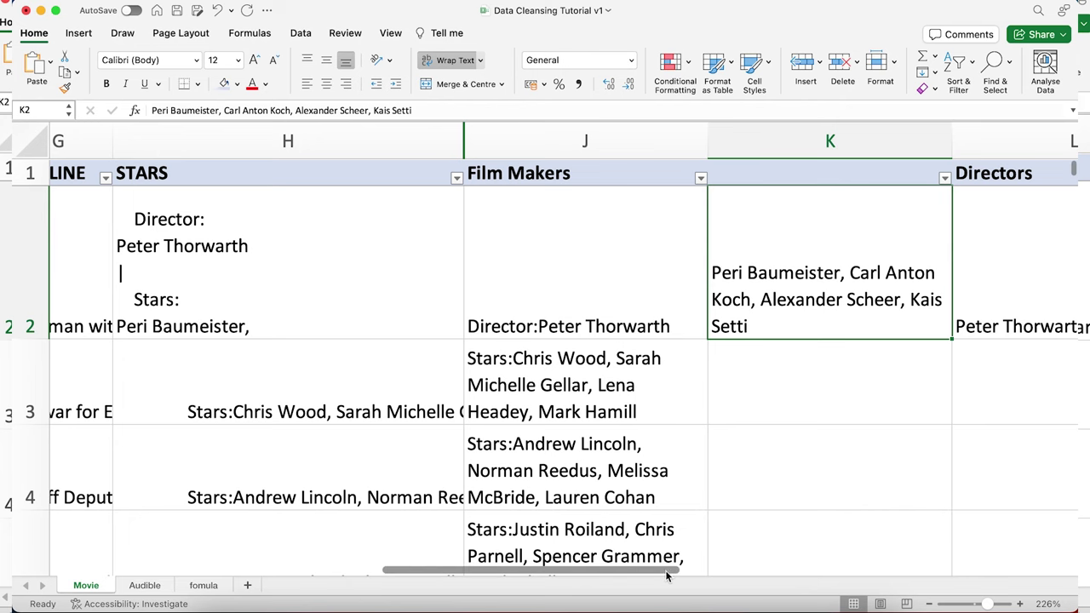
{"action": "left_click_drag", "start_coordinate": [669, 574], "coordinate": [698, 574]}
{"action": "left_click_drag", "start_coordinate": [591, 571], "coordinate": [569, 559]}
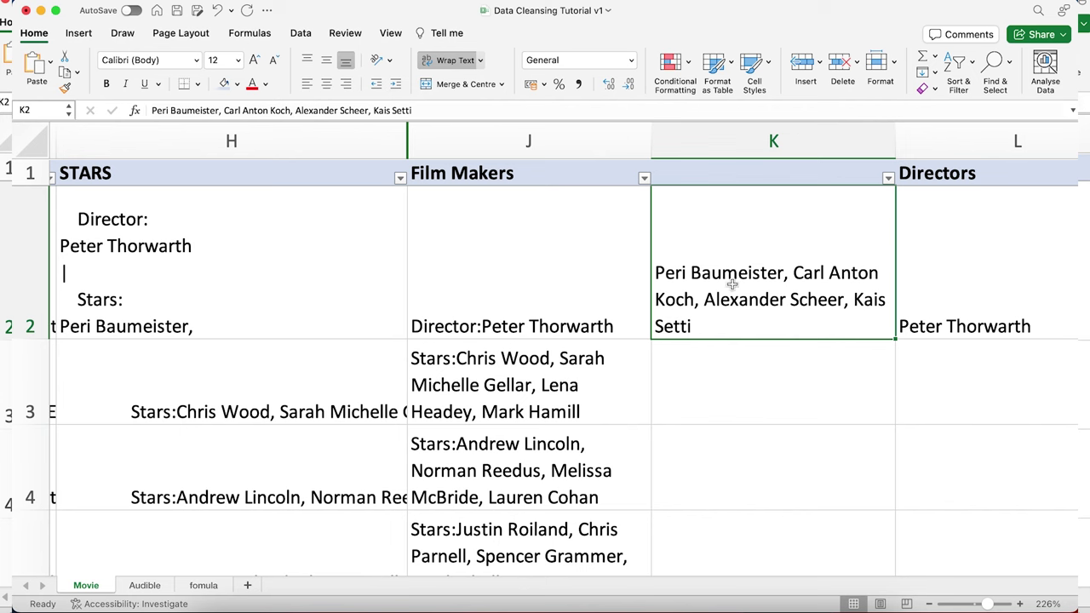
{"action": "left_click_drag", "start_coordinate": [584, 568], "coordinate": [680, 547]}
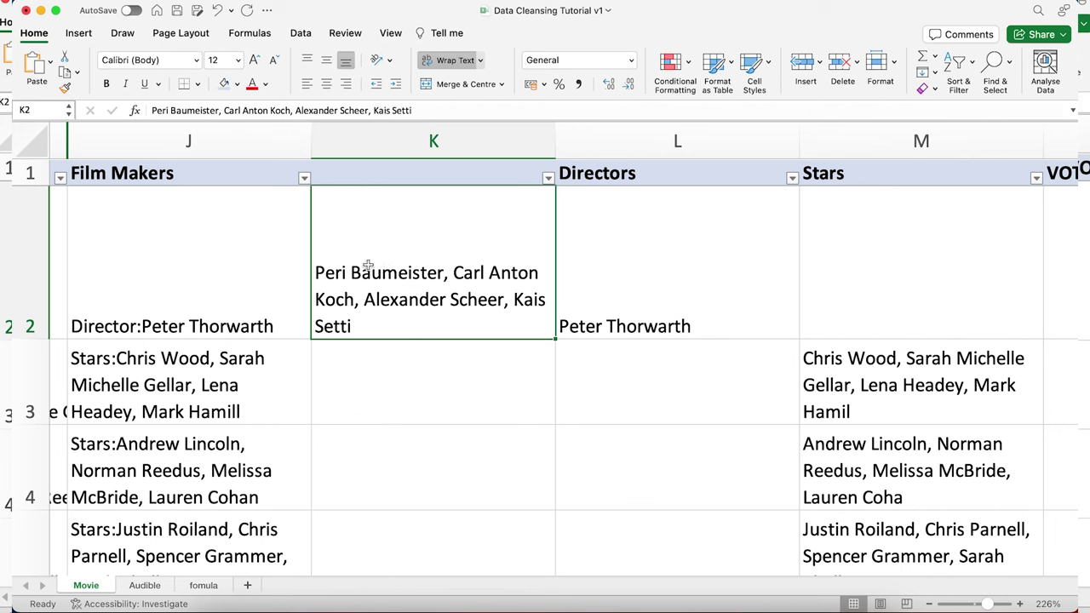
{"action": "left_click_drag", "start_coordinate": [596, 569], "coordinate": [646, 566]}
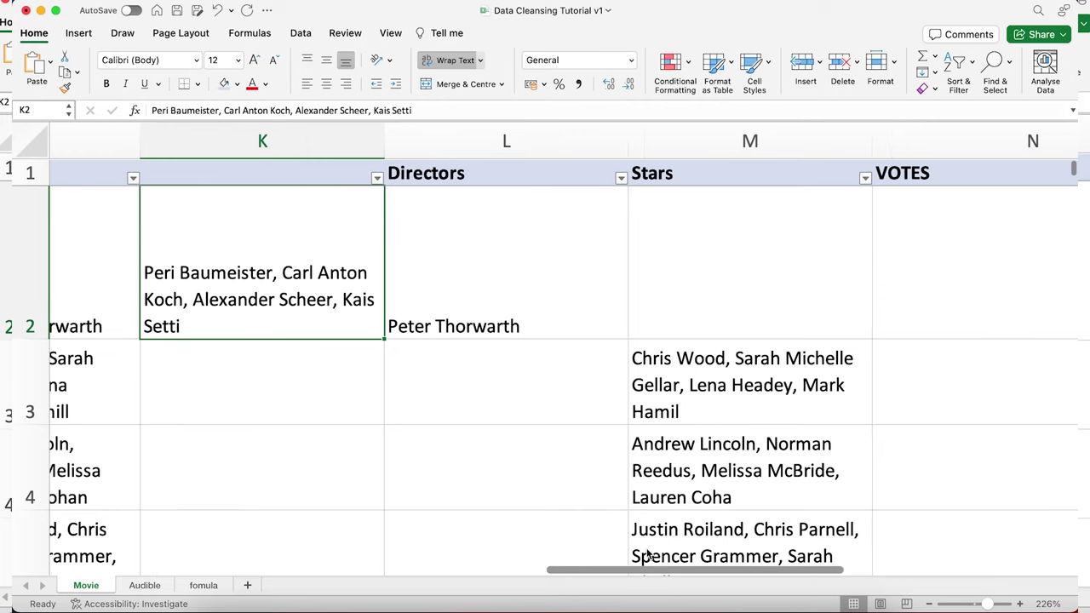
Step: Insert spaces between the equals sign and the IF function in the M2 formula to make room for another function
{"action": "left_click", "coordinate": [678, 248]}
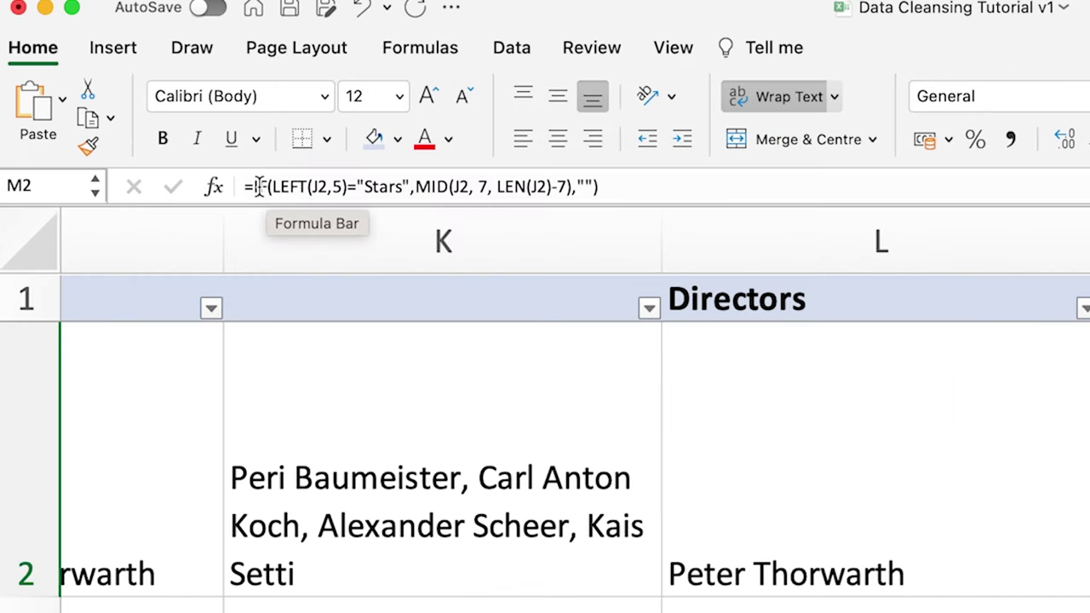
{"action": "left_click", "coordinate": [329, 186]}
{"action": "key", "text": "Left"}
{"action": "key", "text": "Left"}
{"action": "key", "text": "Left"}
{"action": "key", "text": "Left"}
{"action": "key", "text": "Left"}
{"action": "key", "text": "Left"}
{"action": "key", "text": "Left"}
{"action": "key", "text": "Left"}
{"action": "key", "text": "Left"}
{"action": "key", "text": "Left"}
{"action": "type", "text": "."}
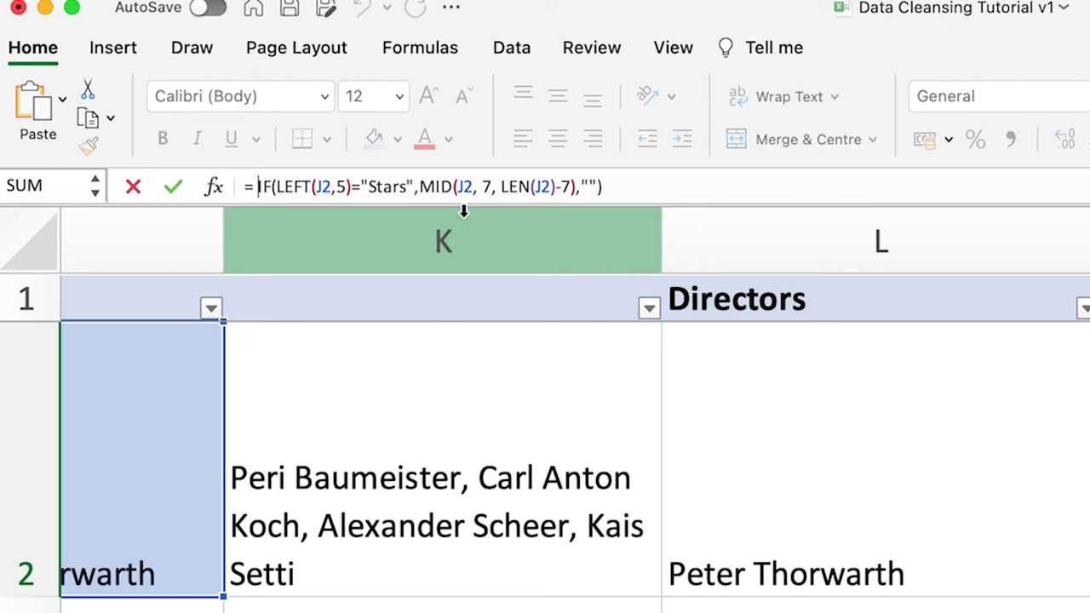
{"action": "key", "text": "BackSpace"}
{"action": "key", "text": "BackSpace"}
{"action": "key", "text": "BackSpace"}
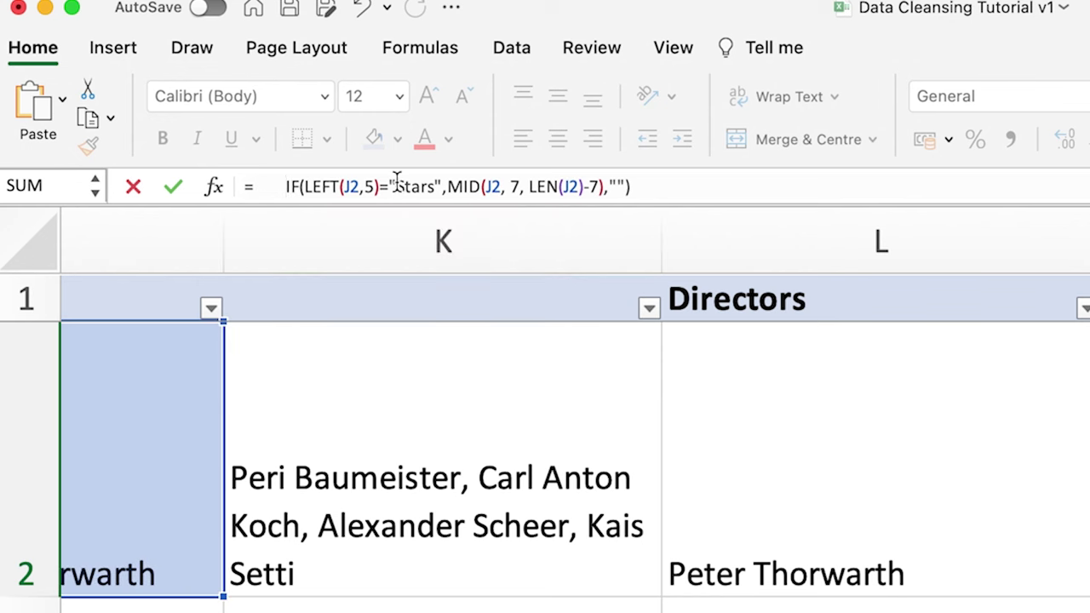
Step: Start an outer IF in the M2 formula, reusing a copy of the LEFT(J2,5)="Stars" test as its condition
{"action": "left_click_drag", "start_coordinate": [443, 185], "coordinate": [302, 187]}
{"action": "key", "text": "super+c"}
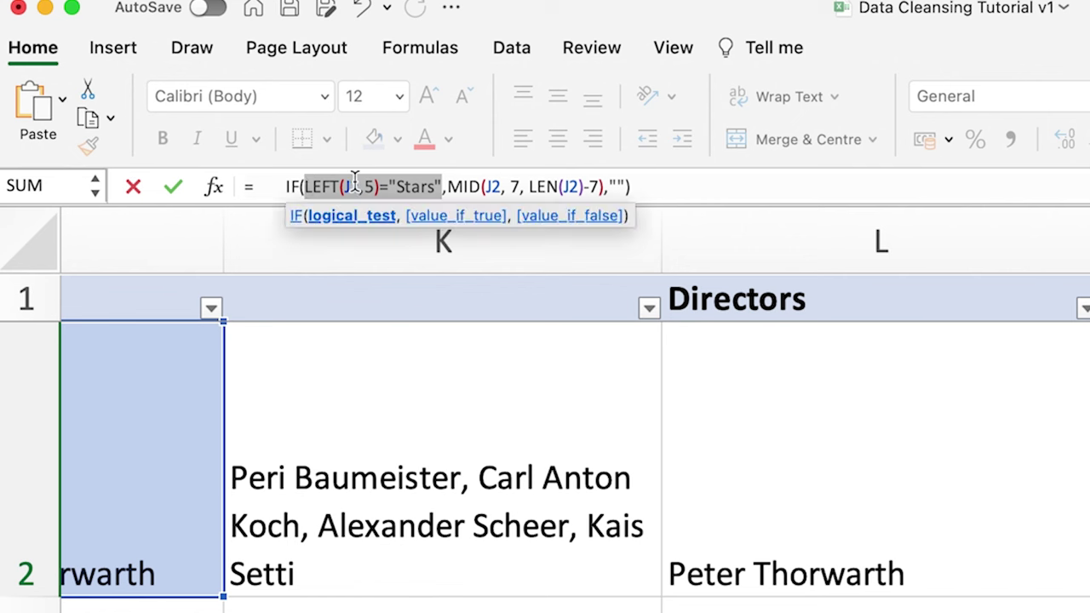
{"action": "mouse_move", "coordinate": [354, 180]}
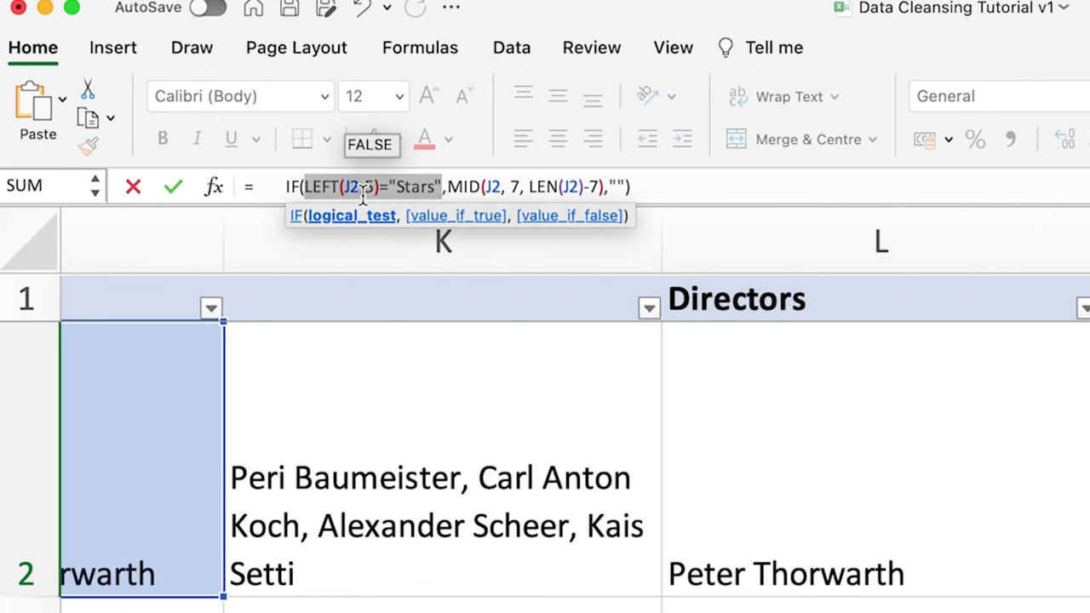
{"action": "scroll", "coordinate": [518, 461], "scroll_direction": "left", "scroll_amount": 5}
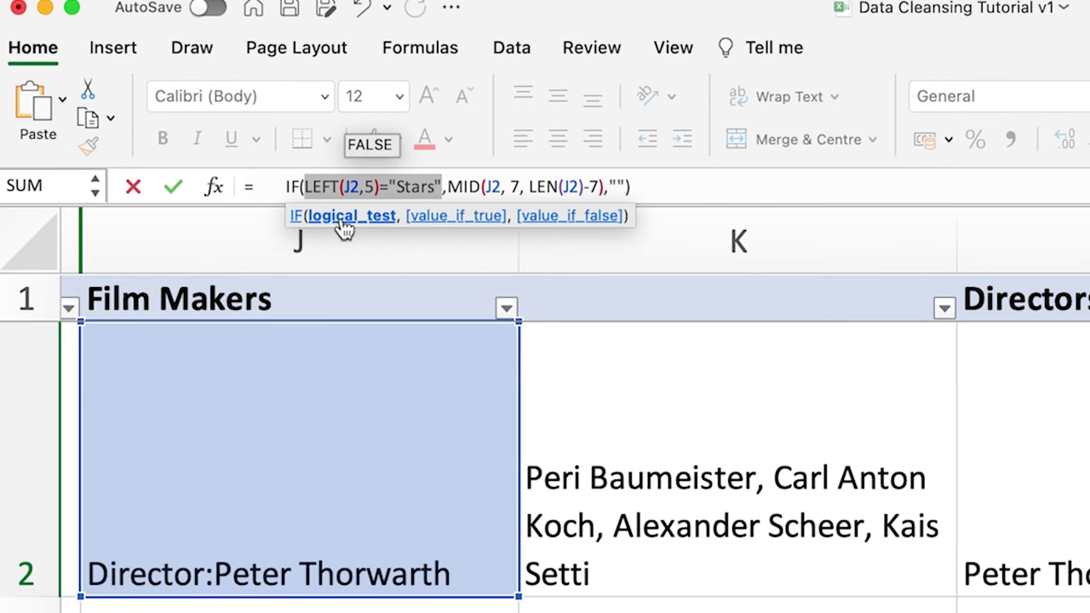
{"action": "left_click", "coordinate": [256, 183]}
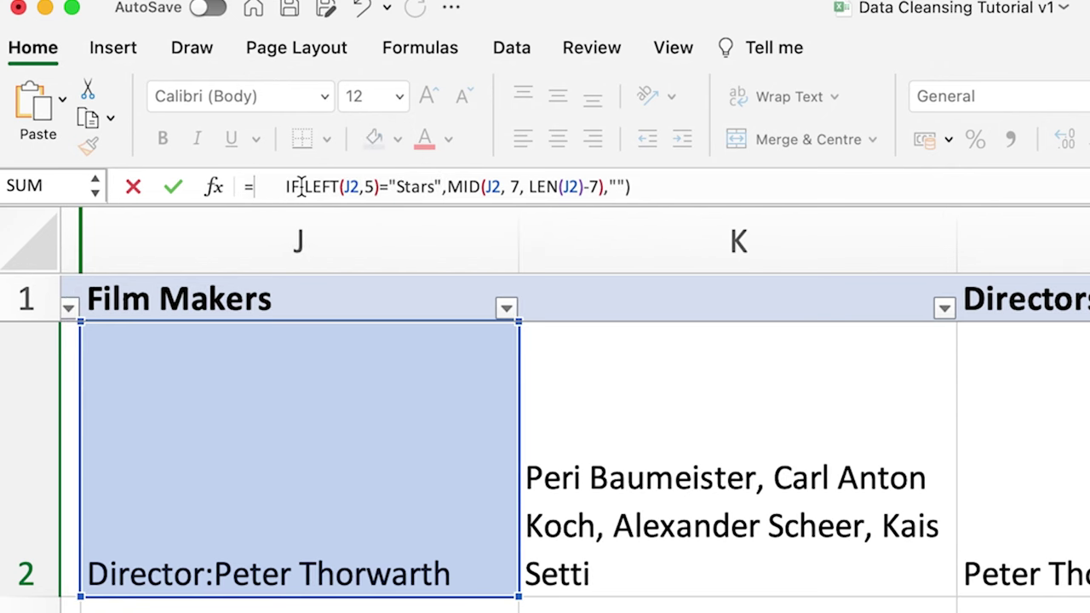
{"action": "type", "text": "if"}
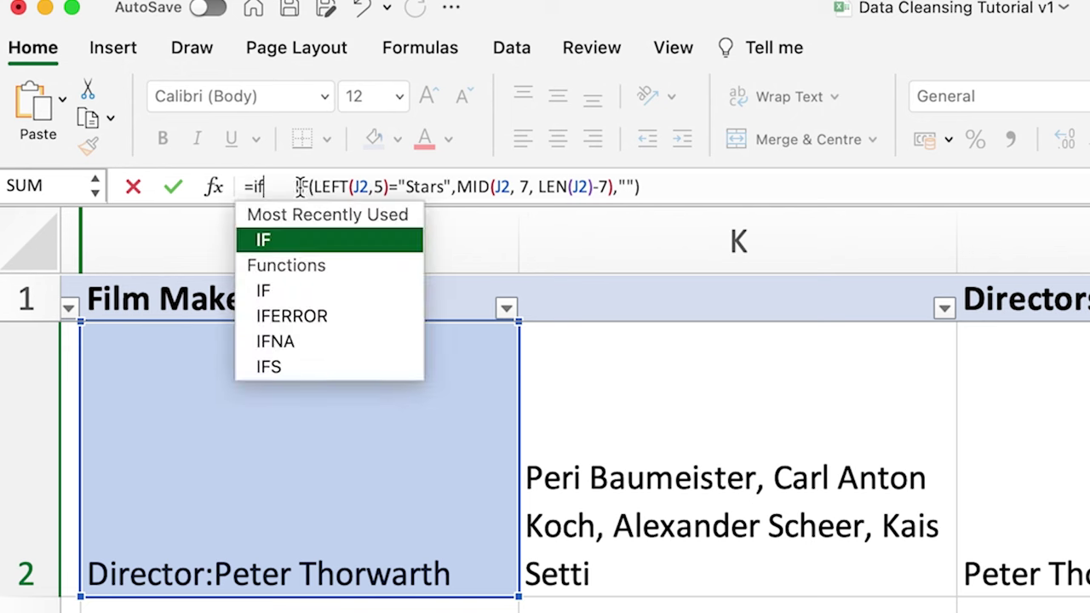
{"action": "type", "text": "("}
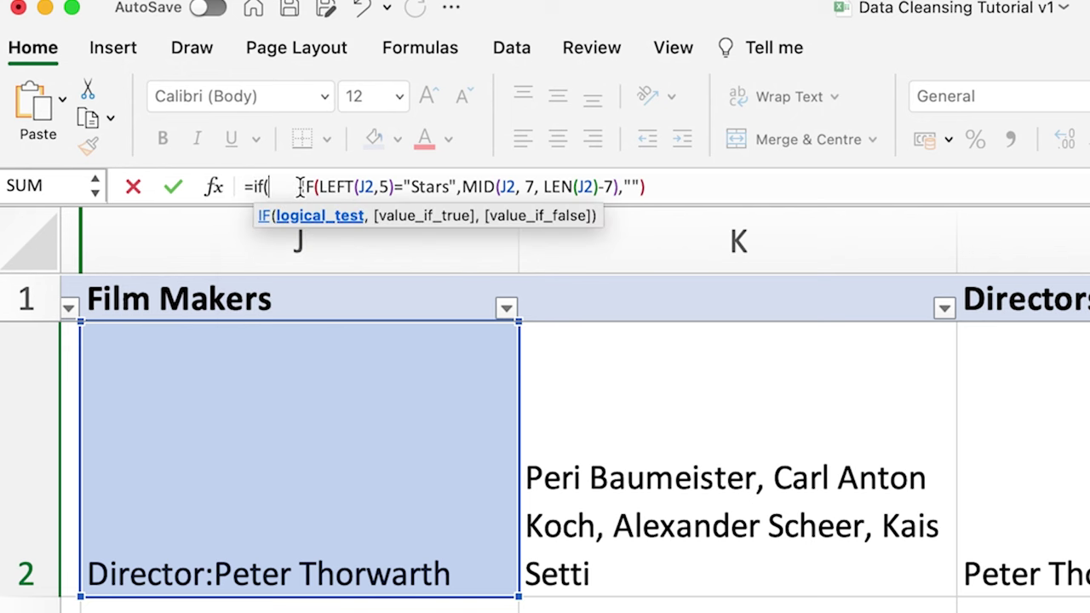
{"action": "key", "text": "super+v"}
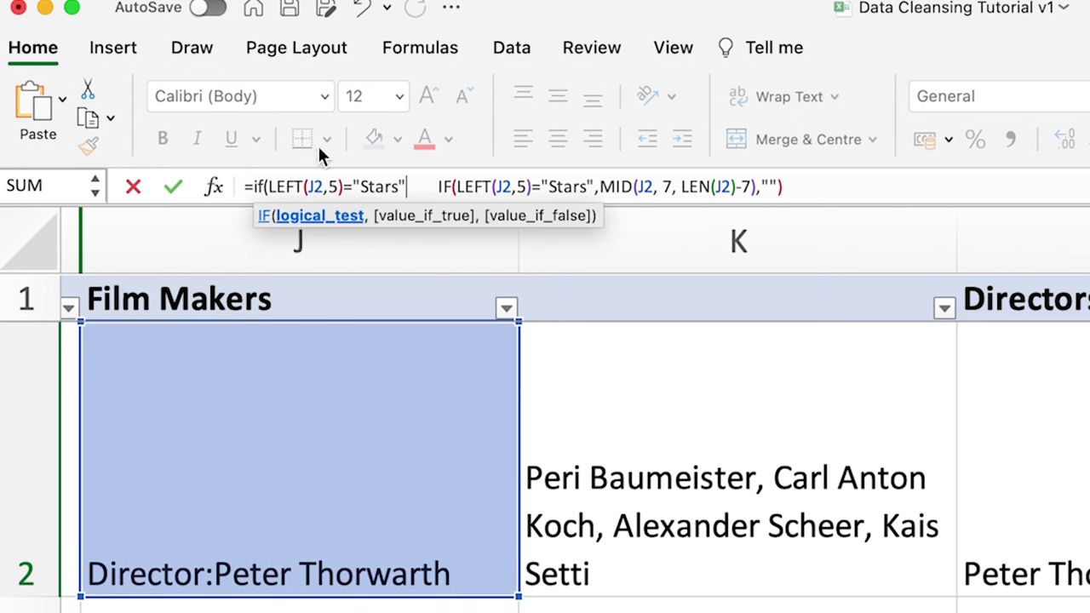
Step: Change the outer IF condition in M2 to LEFT(J2,5)<>"Stars"
{"action": "left_click", "coordinate": [346, 185]}
{"action": "type", "text": "<"}
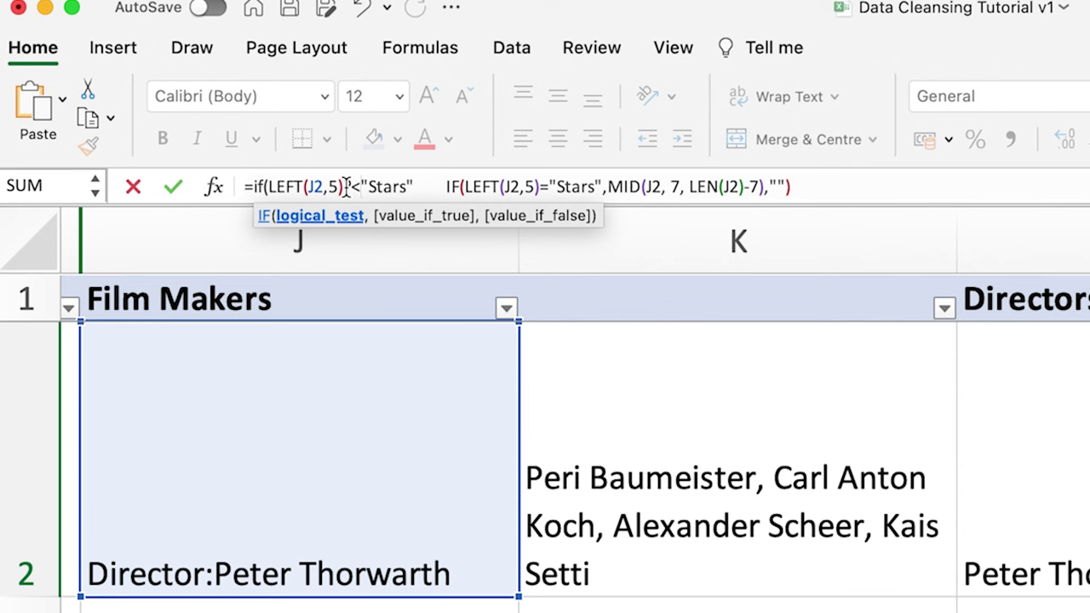
{"action": "type", "text": ">"}
{"action": "key", "text": "Left"}
{"action": "key", "text": "Left"}
{"action": "key", "text": "BackSpace"}
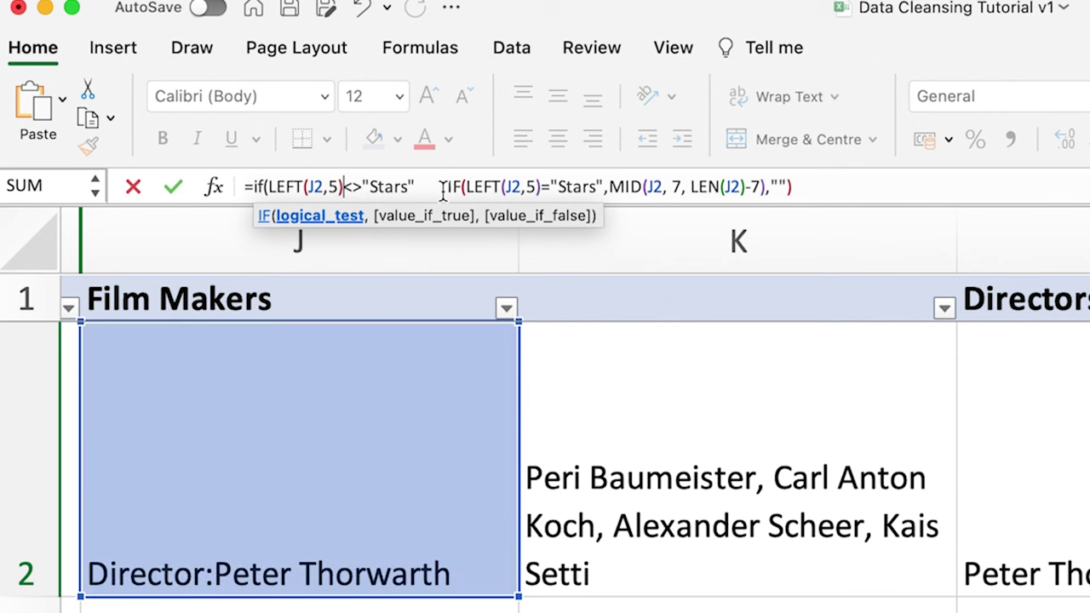
Step: Make the outer IF in M2 return K2 when its condition is true, and add the separator for the false value
{"action": "left_click", "coordinate": [415, 185]}
{"action": "type", "text": ","}
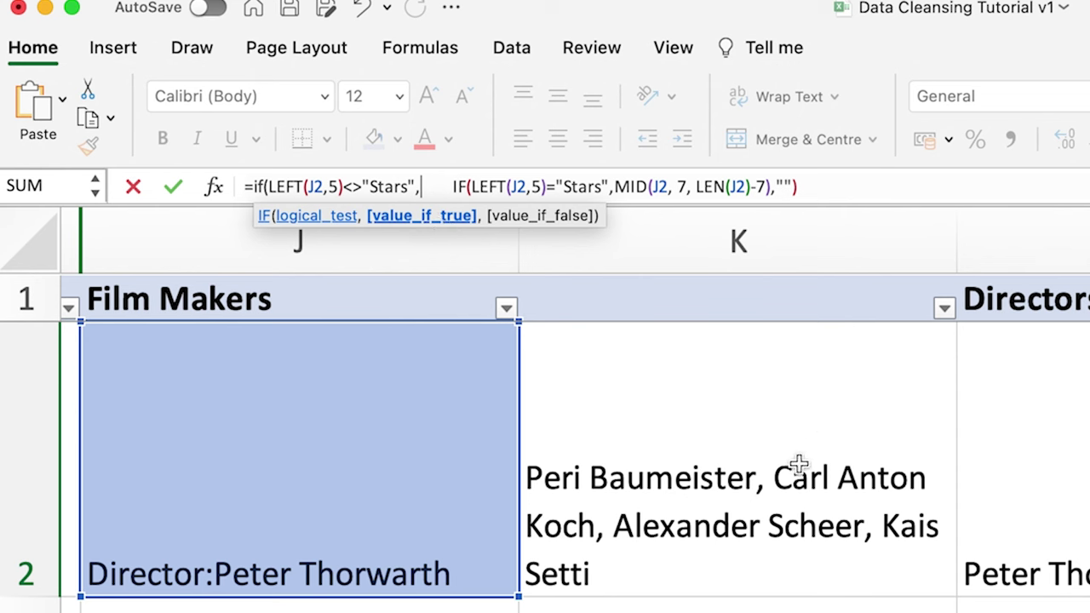
{"action": "left_click", "coordinate": [768, 462]}
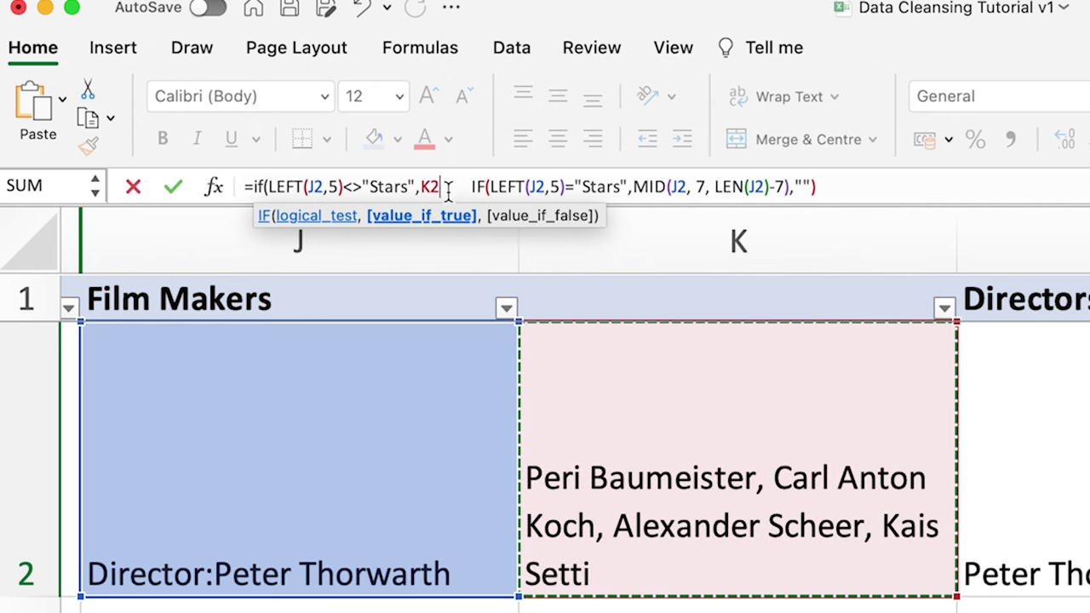
{"action": "type", "text": ","}
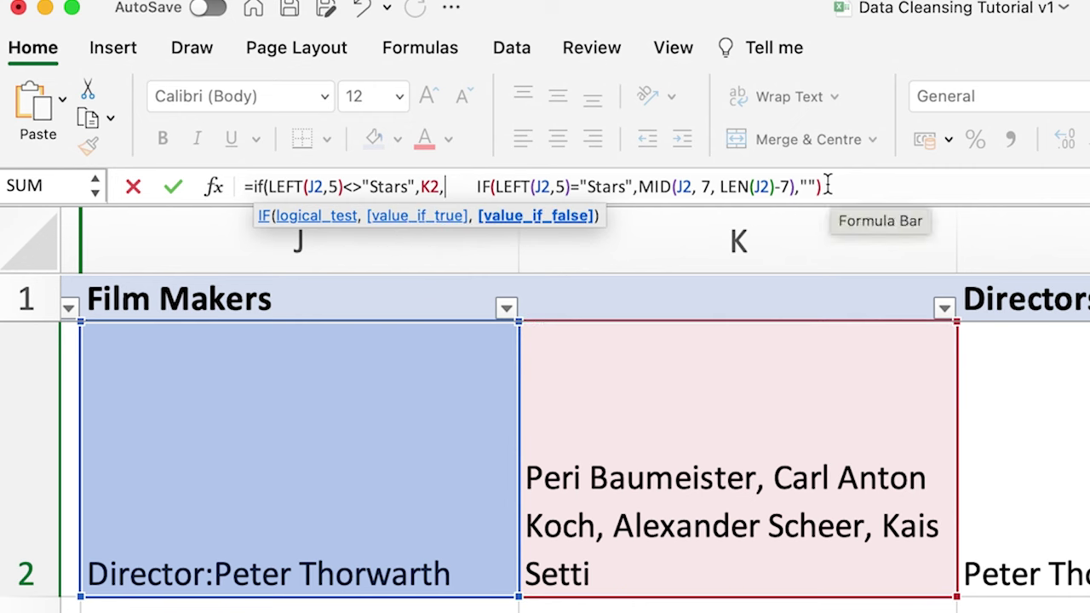
Step: Remove the gap before the inner IF so it becomes the false value, then close and commit the M2 formula
{"action": "left_click", "coordinate": [477, 187]}
{"action": "key", "text": "BackSpace"}
{"action": "key", "text": "BackSpace"}
{"action": "key", "text": "BackSpace"}
{"action": "key", "text": "BackSpace"}
{"action": "key", "text": "BackSpace"}
{"action": "key", "text": "BackSpace"}
{"action": "key", "text": "BackSpace"}
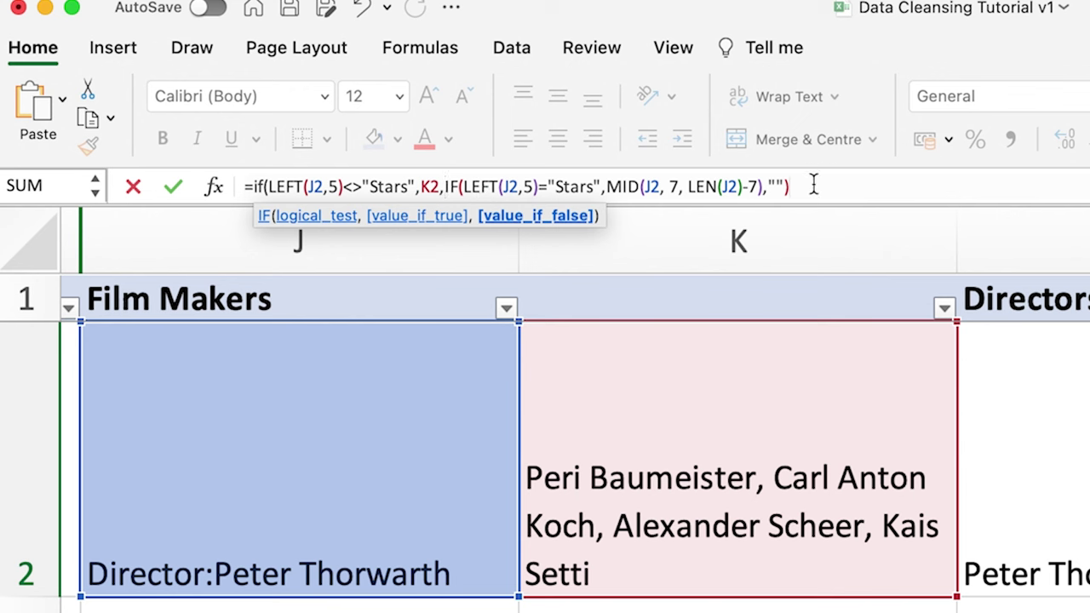
{"action": "type", "text": ")"}
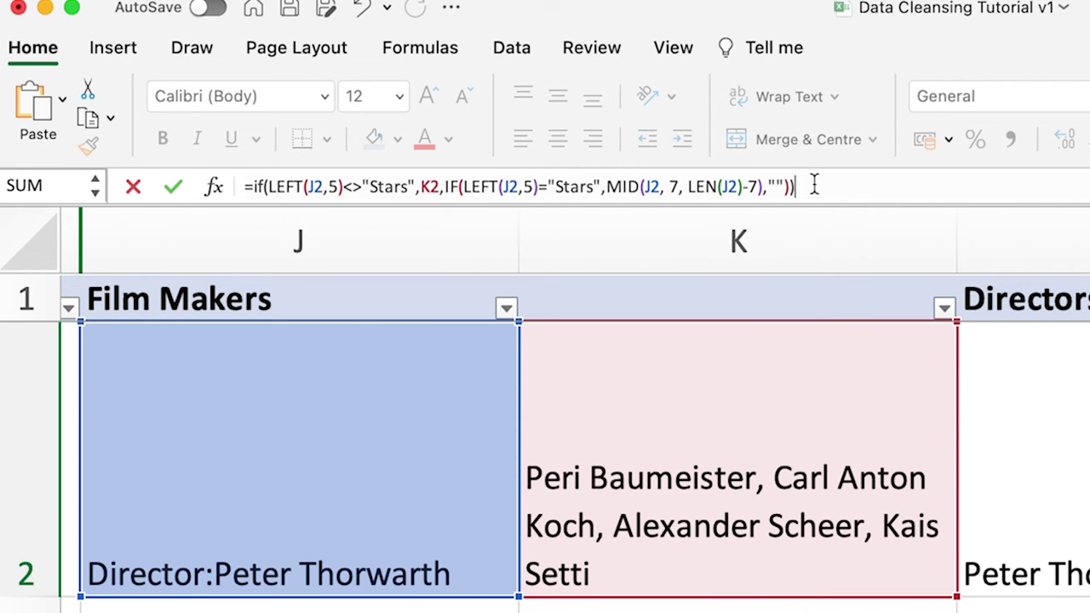
{"action": "key", "text": "Return"}
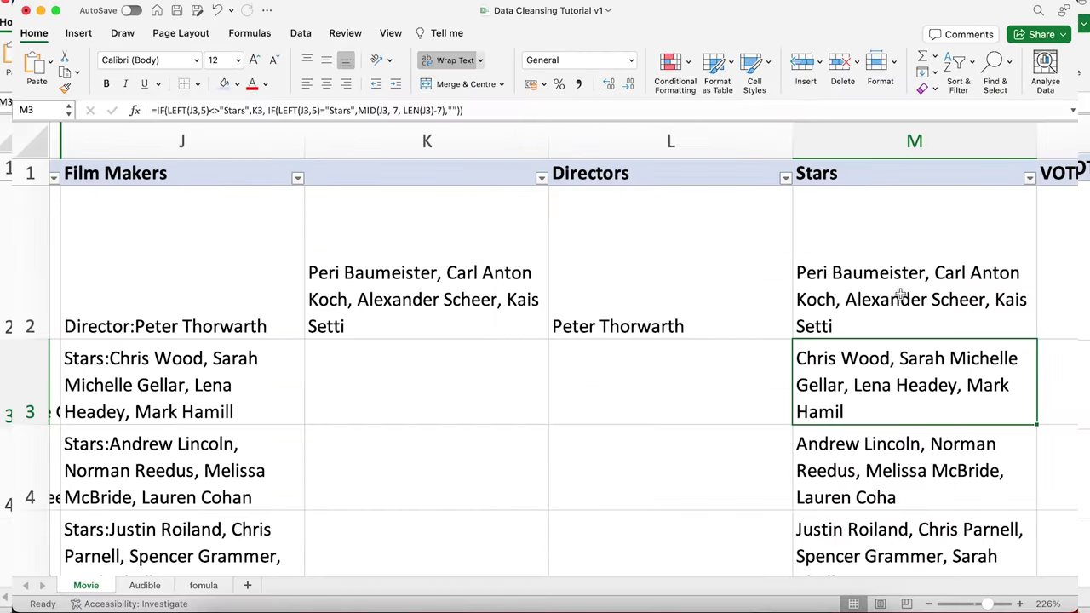
Step: Fill the nested IF formula from M2 down the whole Stars column and select K2
{"action": "left_click", "coordinate": [885, 297]}
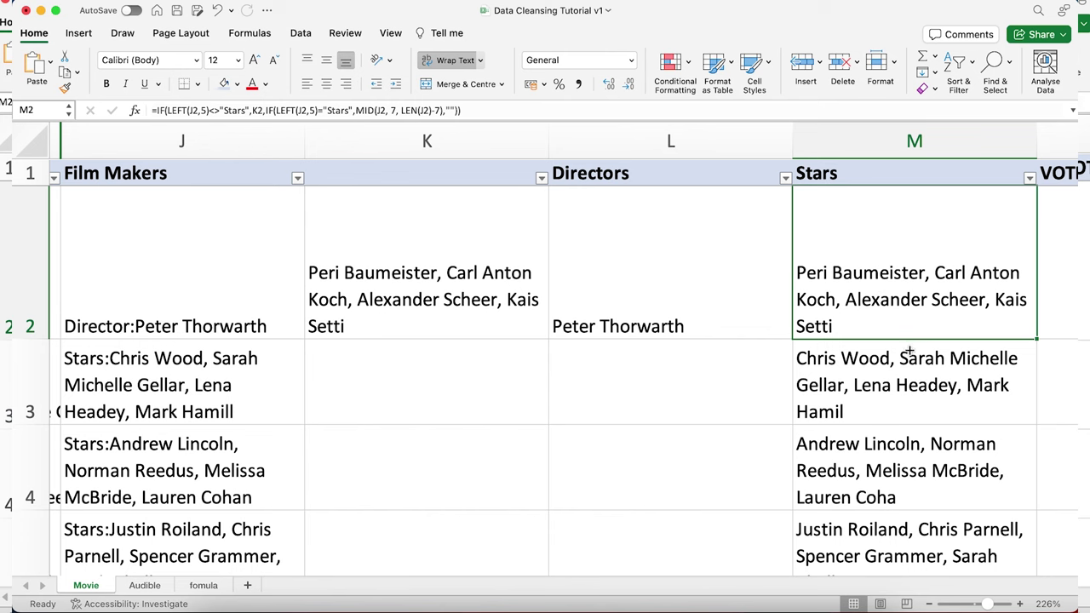
{"action": "key", "text": "super+shift+Down"}
{"action": "left_click", "coordinate": [992, 260]}
{"action": "left_click", "coordinate": [375, 294]}
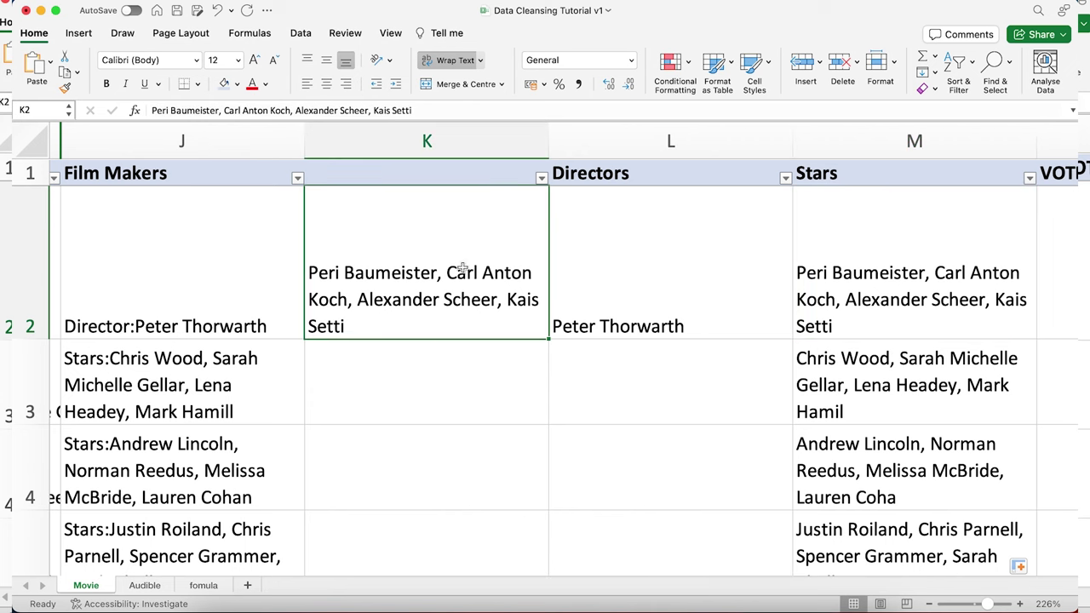
Step: Compare the filled Stars column with the Film Makers text in rows 2 and 3 and further down the sheet
{"action": "left_click", "coordinate": [867, 307]}
{"action": "left_click", "coordinate": [203, 398]}
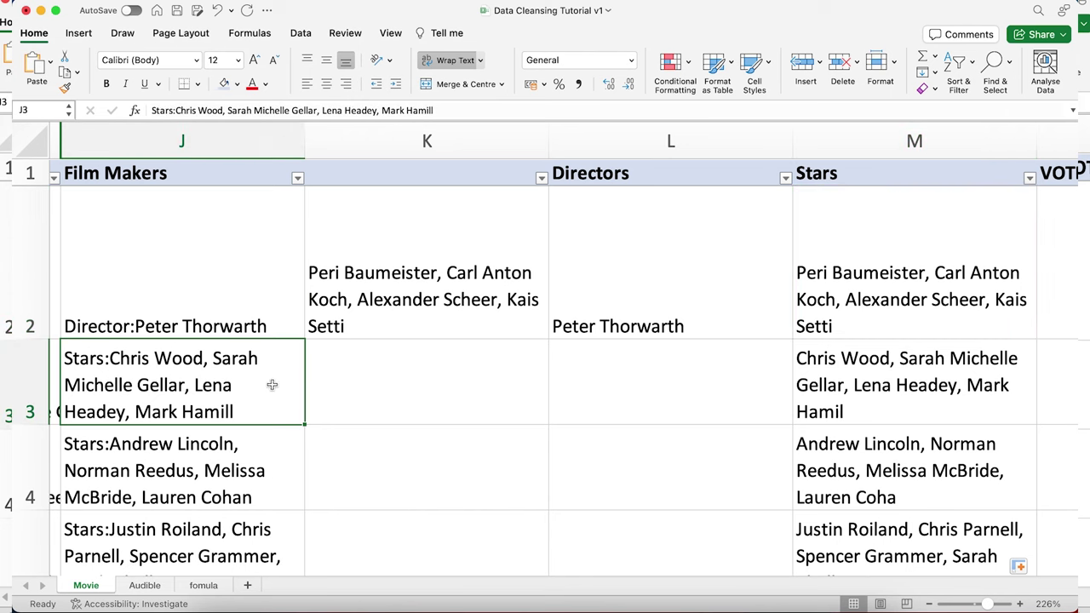
{"action": "left_click", "coordinate": [841, 479]}
{"action": "left_click", "coordinate": [928, 362]}
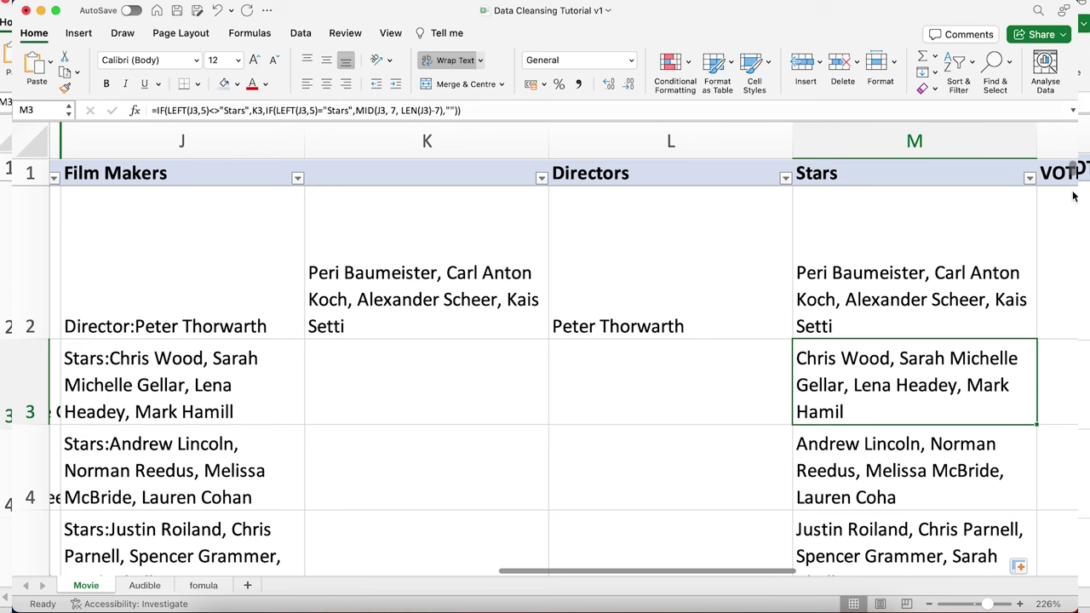
{"action": "scroll", "coordinate": [1072, 174], "scroll_direction": "down", "scroll_amount": 20}
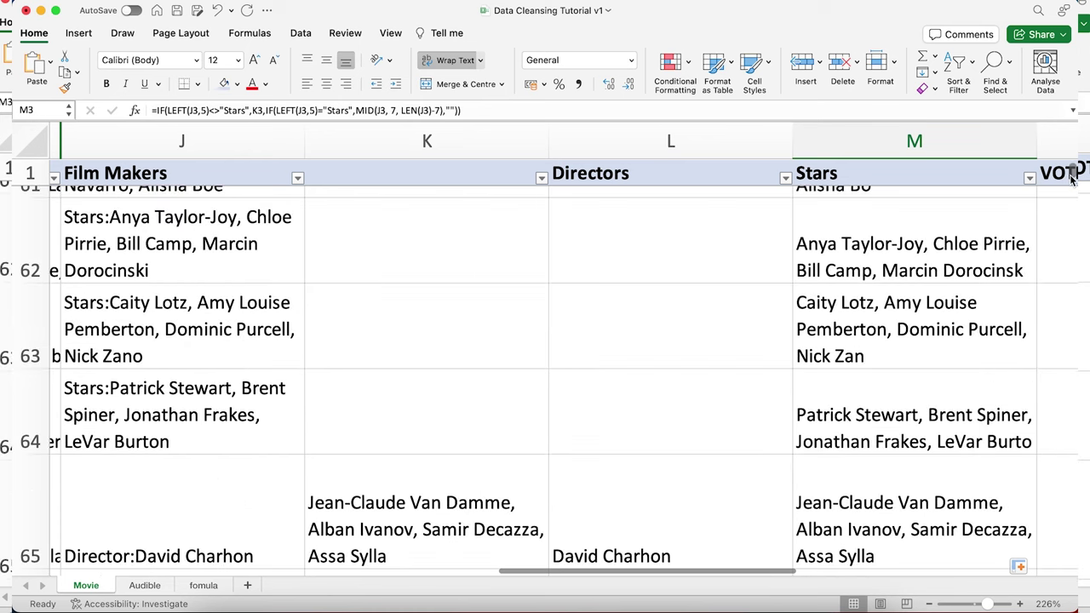
{"action": "scroll", "coordinate": [1072, 174], "scroll_direction": "down", "scroll_amount": 10}
{"action": "scroll", "coordinate": [1072, 175], "scroll_direction": "down", "scroll_amount": 10}
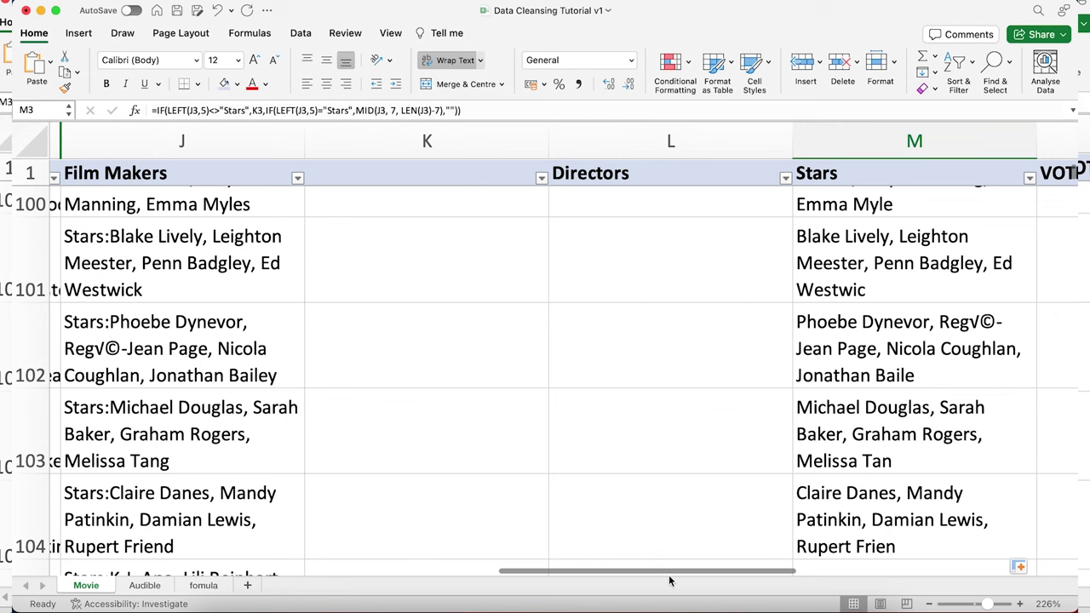
Step: Narrow the Directors column and set column K's width to 12.50
{"action": "left_click_drag", "start_coordinate": [790, 144], "coordinate": [657, 130]}
{"action": "left_click_drag", "start_coordinate": [549, 130], "coordinate": [439, 129]}
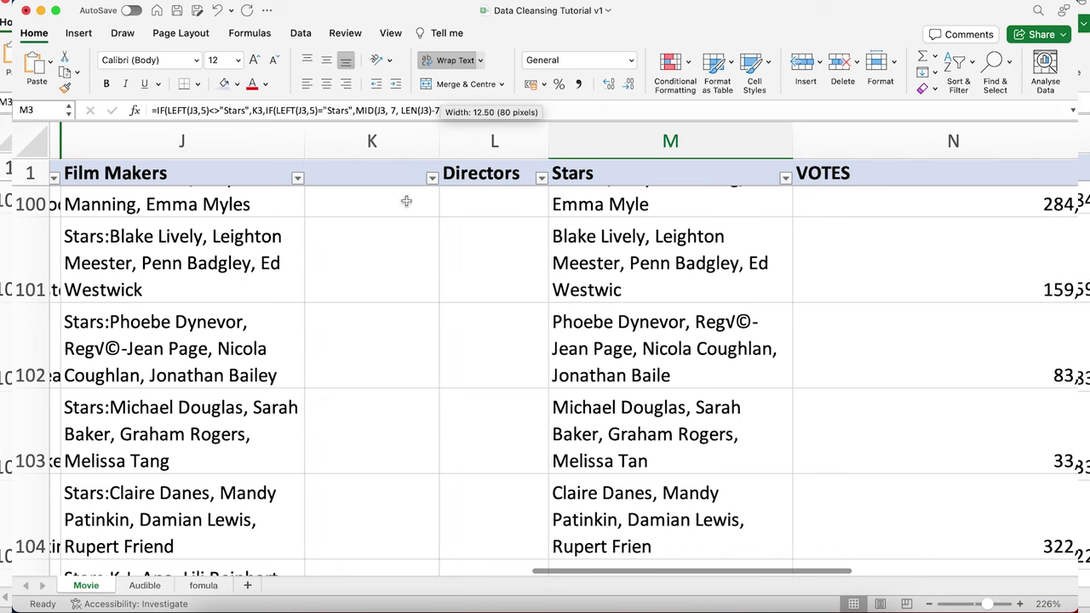
{"action": "left_click_drag", "start_coordinate": [731, 569], "coordinate": [635, 571]}
Step: Check the Directors and Stars results against Film Makers in rows 102, 103 and 238, then in row 2
{"action": "left_click", "coordinate": [302, 349]}
{"action": "left_click", "coordinate": [780, 344]}
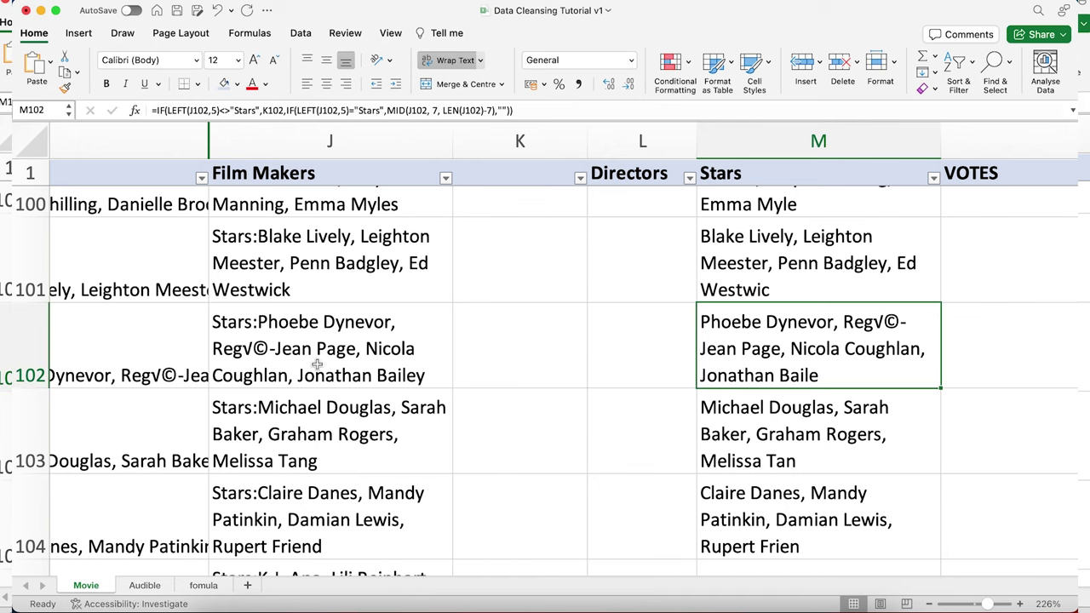
{"action": "left_click", "coordinate": [368, 455]}
{"action": "scroll", "coordinate": [383, 452], "scroll_direction": "down", "scroll_amount": 1}
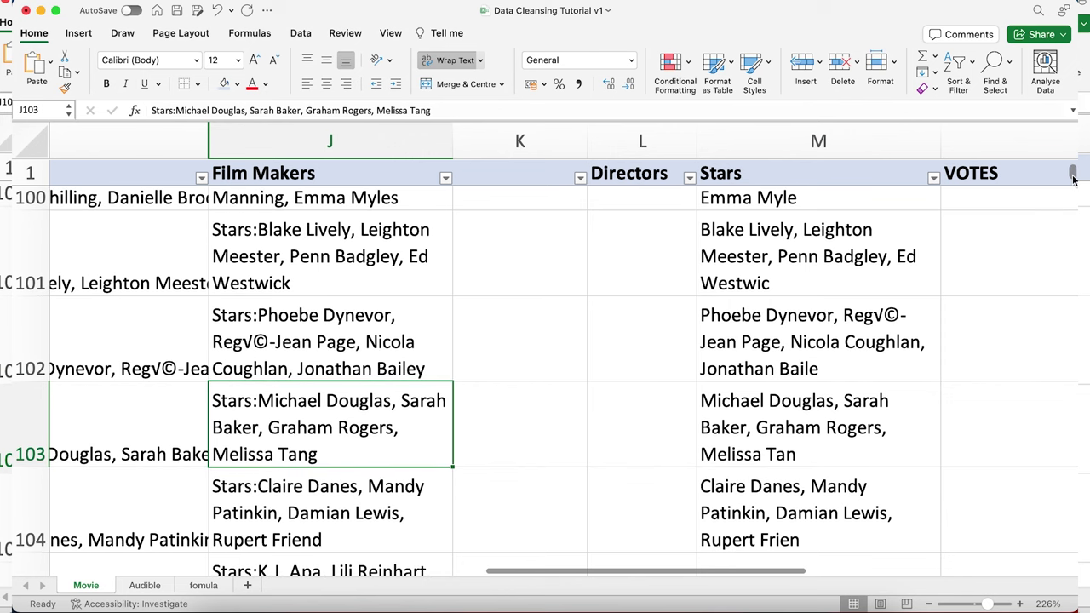
{"action": "scroll", "coordinate": [1073, 176], "scroll_direction": "down", "scroll_amount": 20}
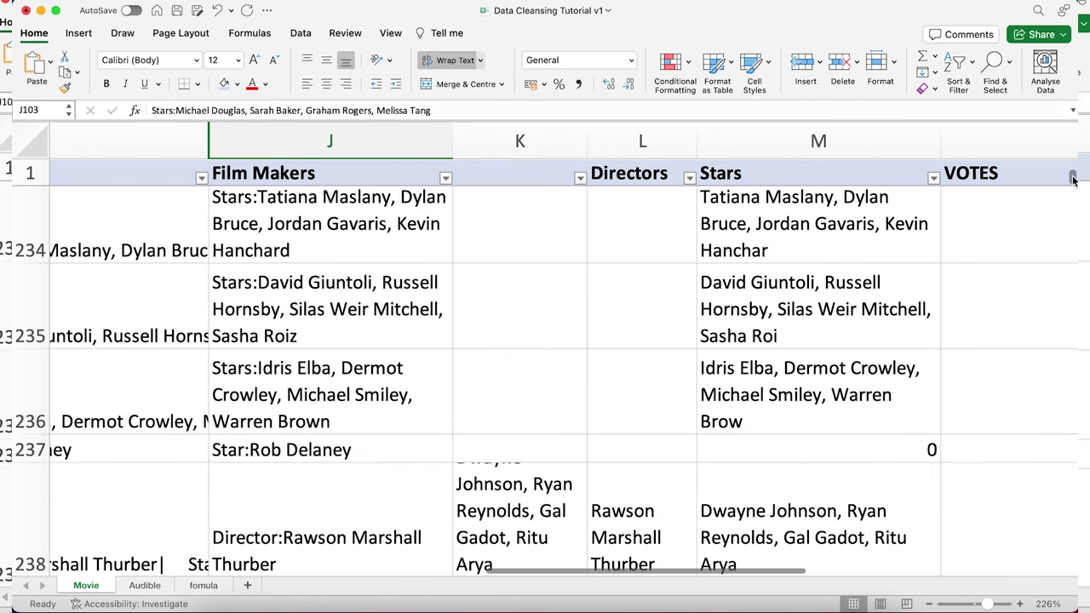
{"action": "left_click", "coordinate": [365, 525]}
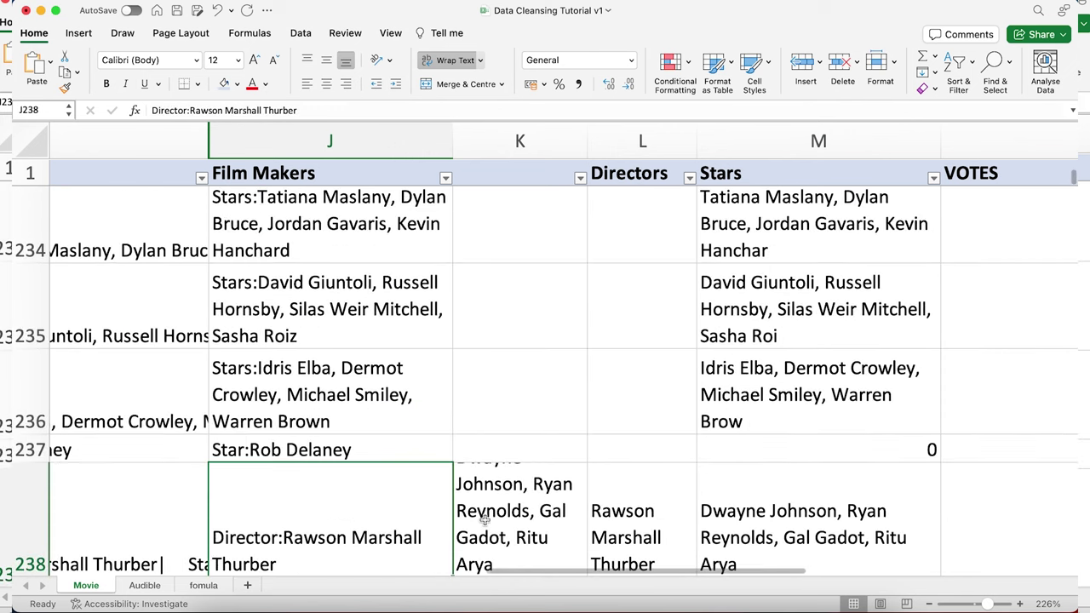
{"action": "left_click", "coordinate": [631, 521]}
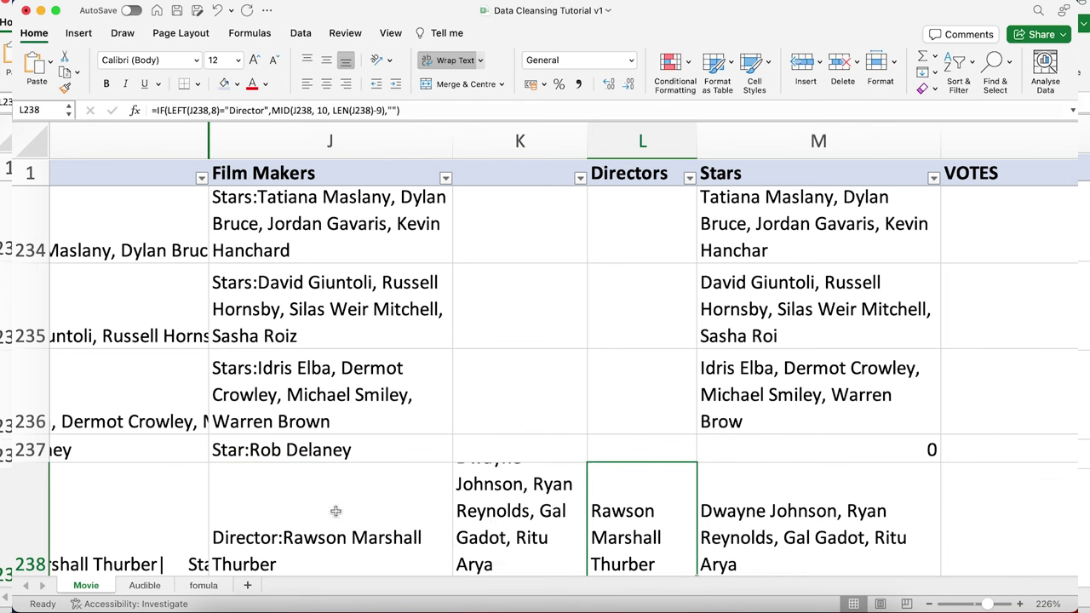
{"action": "left_click", "coordinate": [855, 477]}
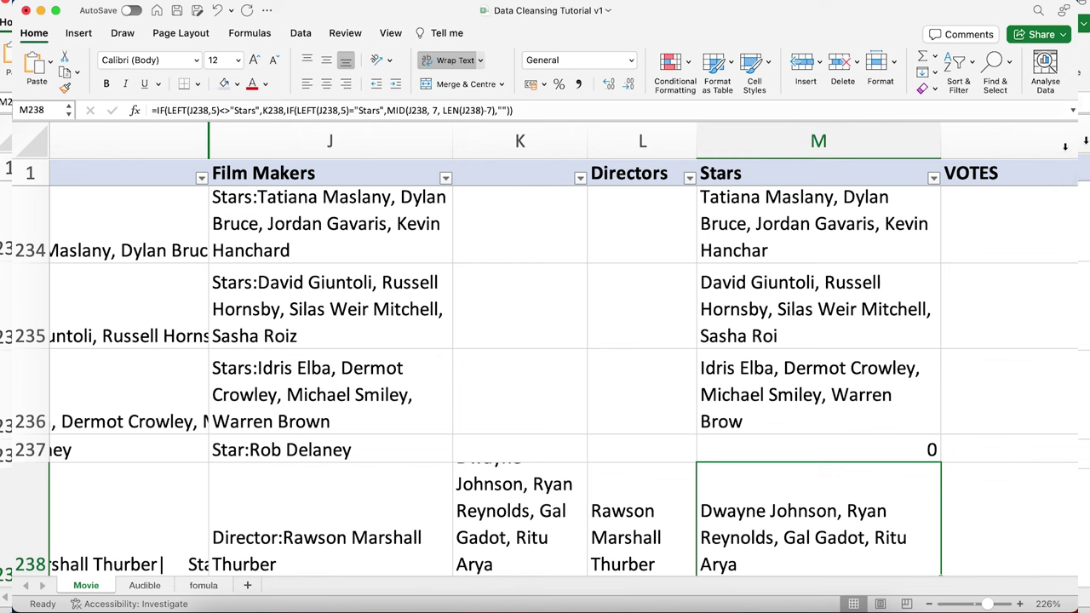
{"action": "left_click_drag", "start_coordinate": [1073, 175], "coordinate": [1074, 128]}
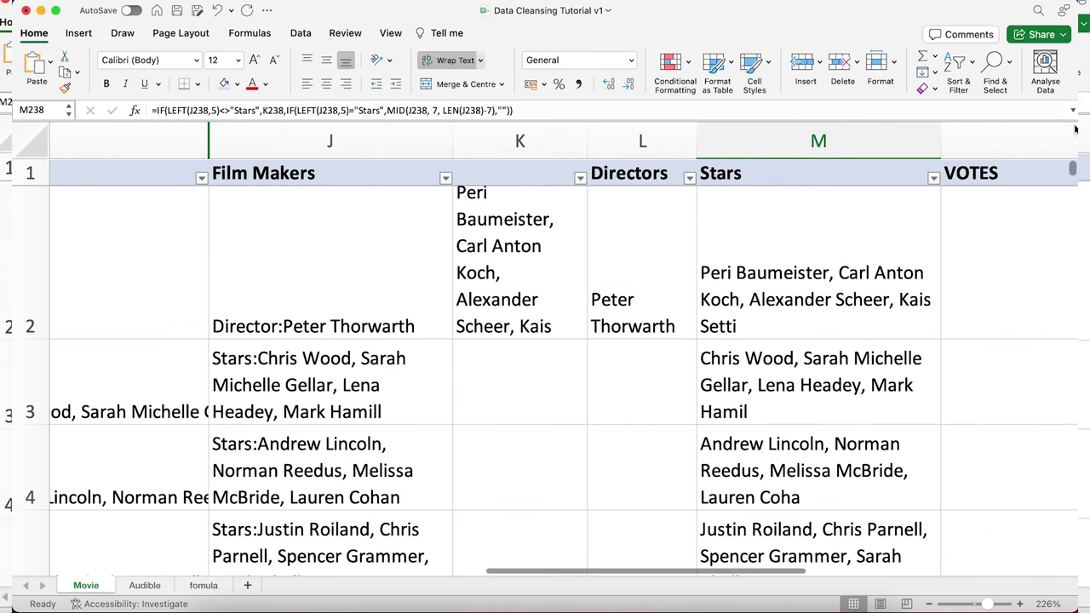
{"action": "left_click", "coordinate": [824, 254]}
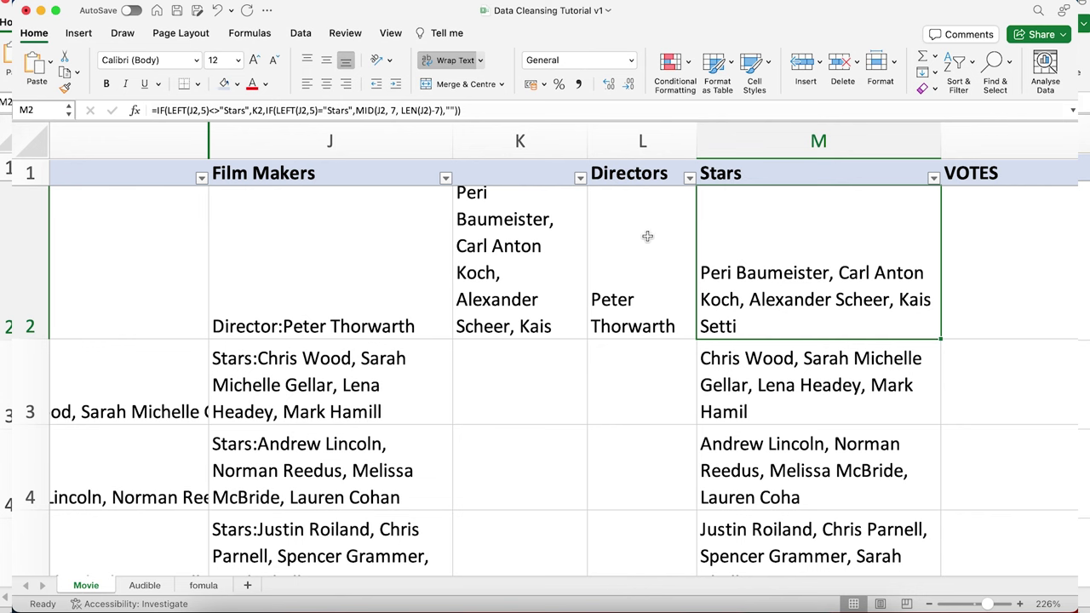
{"action": "left_click", "coordinate": [687, 230]}
{"action": "left_click", "coordinate": [790, 250]}
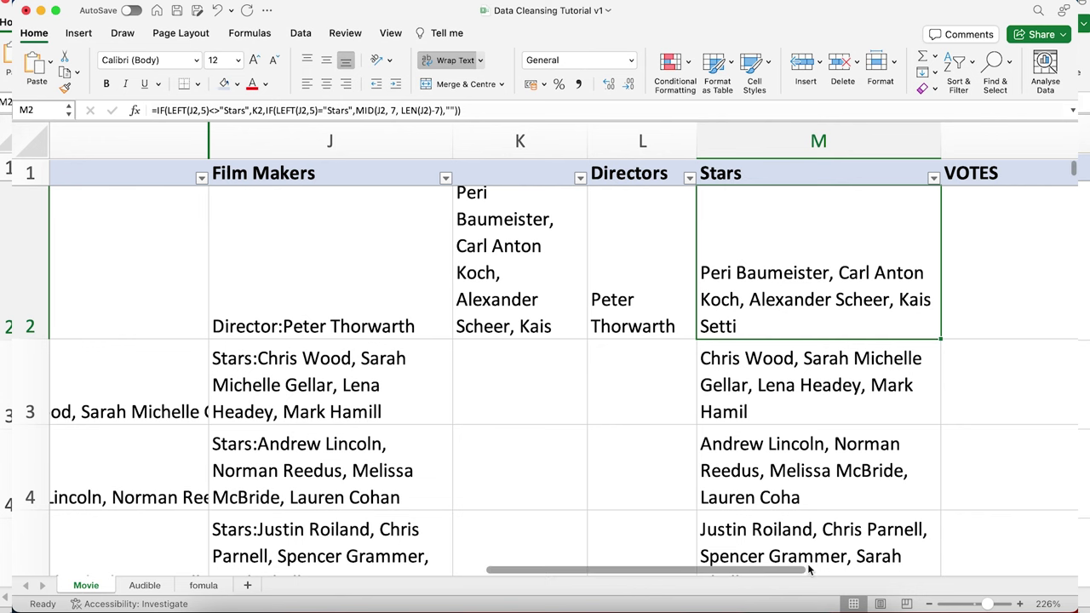
Step: Hide the columns from the original STARS column H through helper column K
{"action": "left_click_drag", "start_coordinate": [784, 573], "coordinate": [693, 573]}
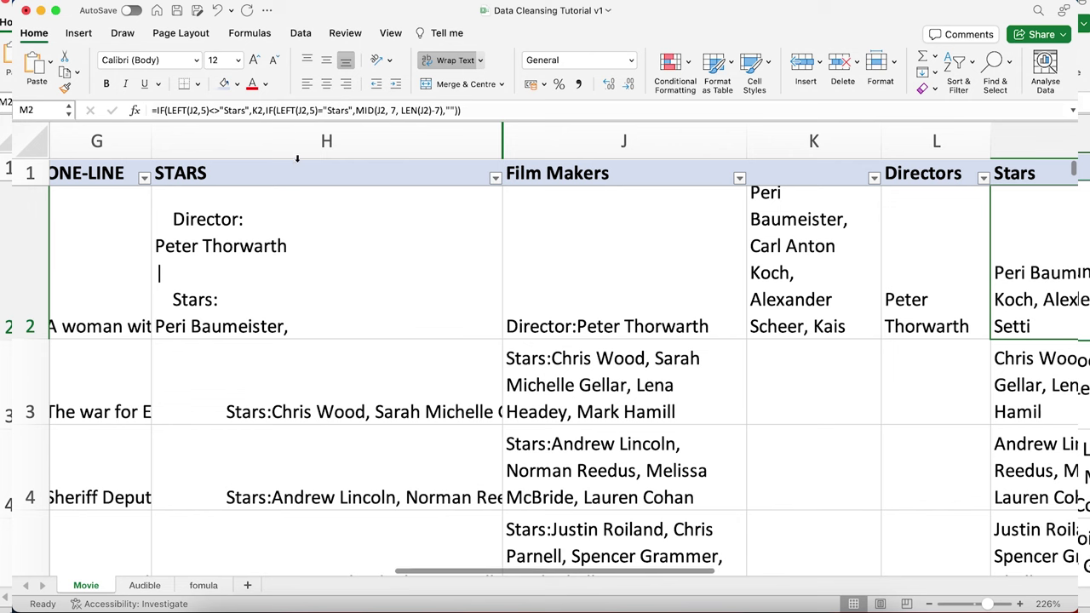
{"action": "left_click_drag", "start_coordinate": [298, 136], "coordinate": [816, 170]}
{"action": "right_click", "coordinate": [638, 231]}
{"action": "key", "text": "Return"}
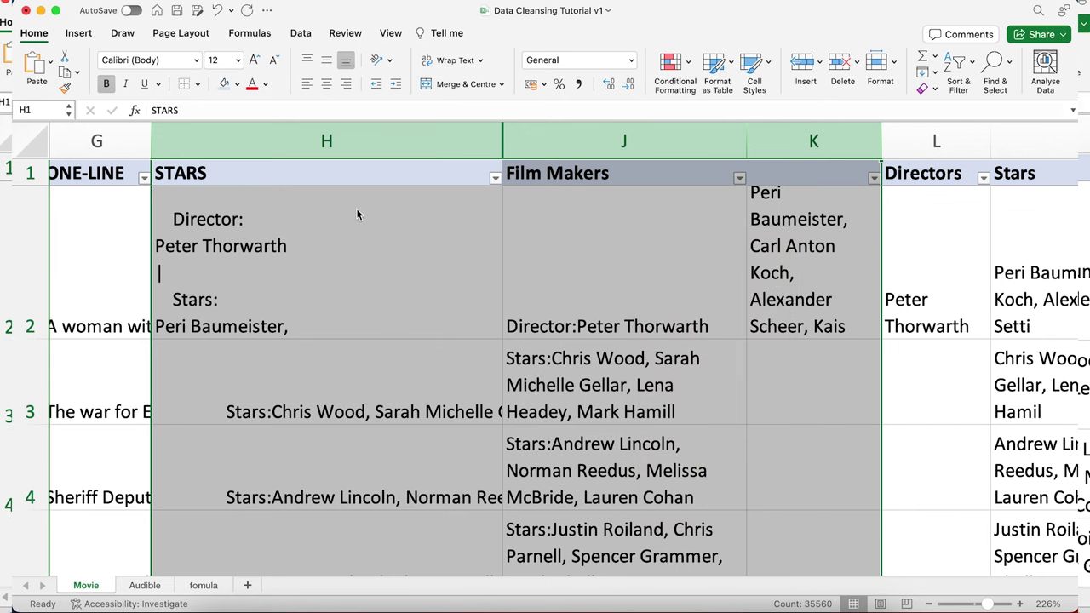
{"action": "left_click", "coordinate": [319, 219]}
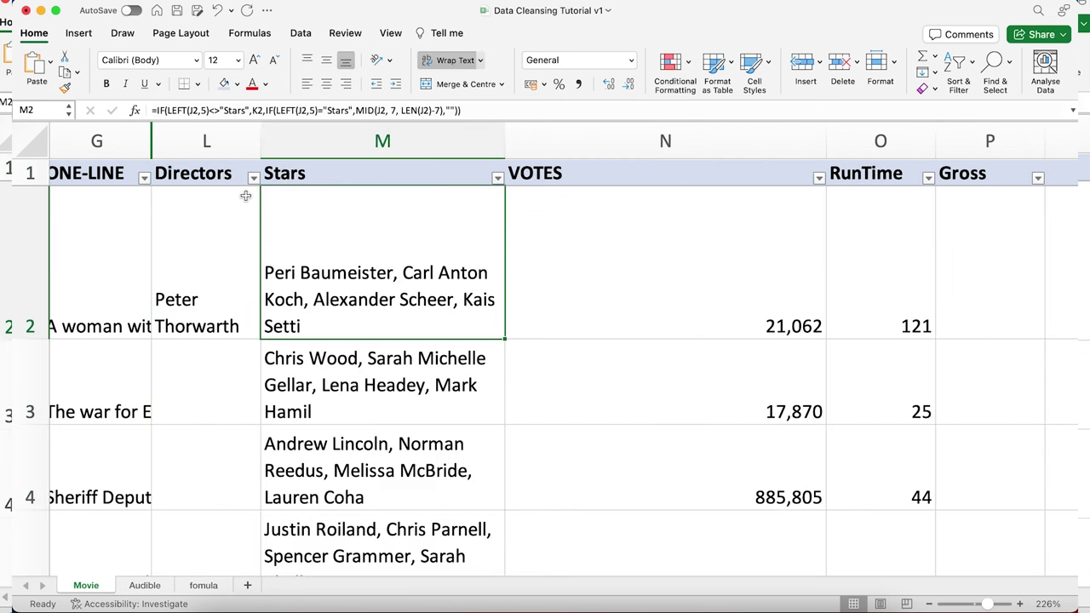
Step: Unhide all the columns between ONE-LINE and Directors
{"action": "left_click", "coordinate": [188, 173]}
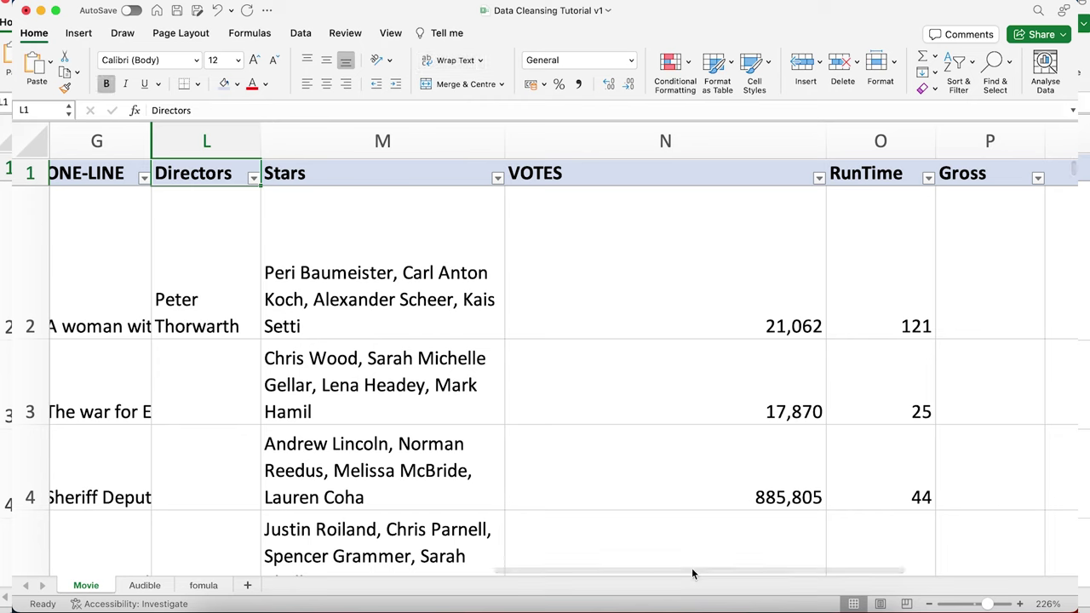
{"action": "left_click_drag", "start_coordinate": [599, 568], "coordinate": [523, 568]}
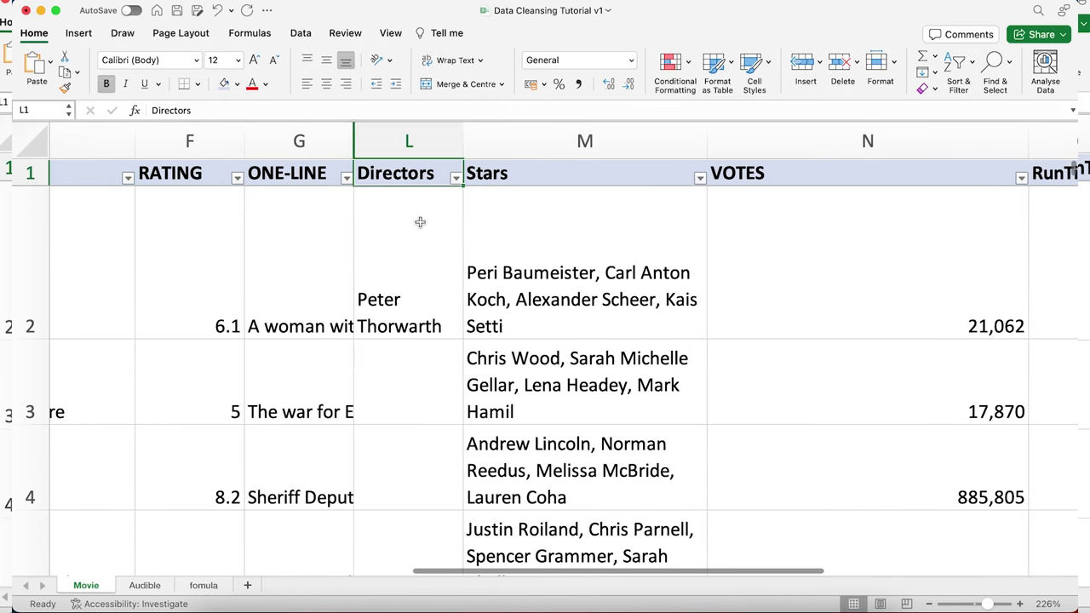
{"action": "left_click", "coordinate": [377, 125]}
{"action": "left_click", "coordinate": [336, 128], "text": "super"}
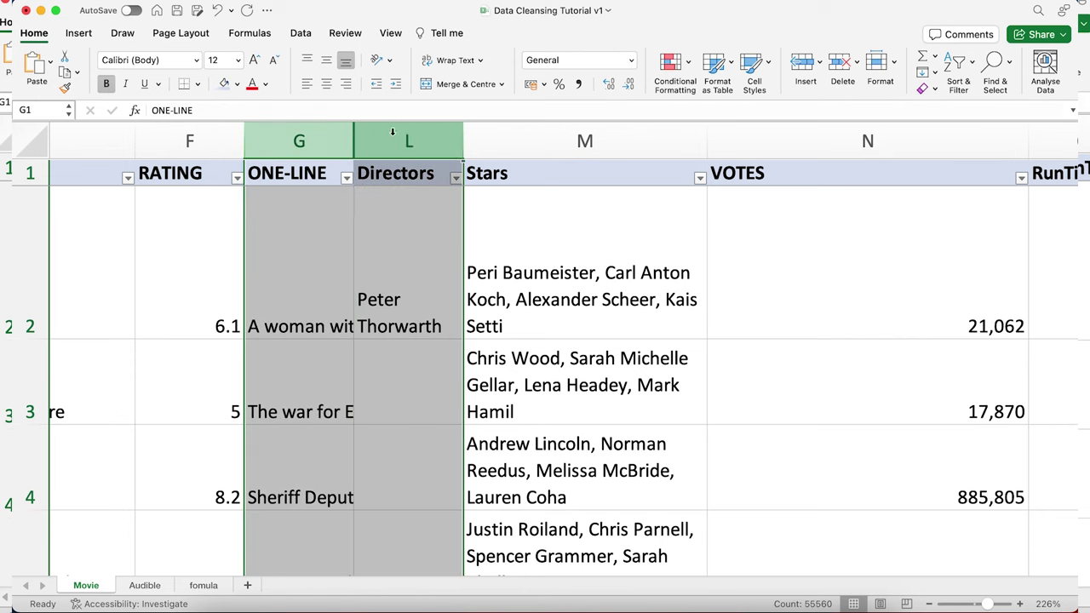
{"action": "right_click", "coordinate": [393, 135]}
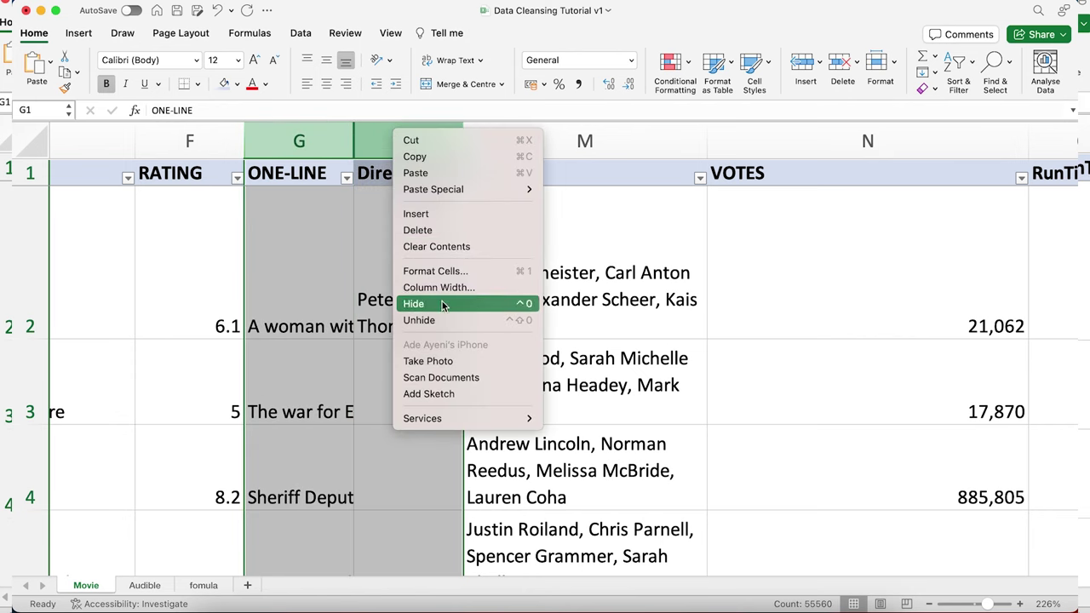
{"action": "left_click", "coordinate": [422, 320]}
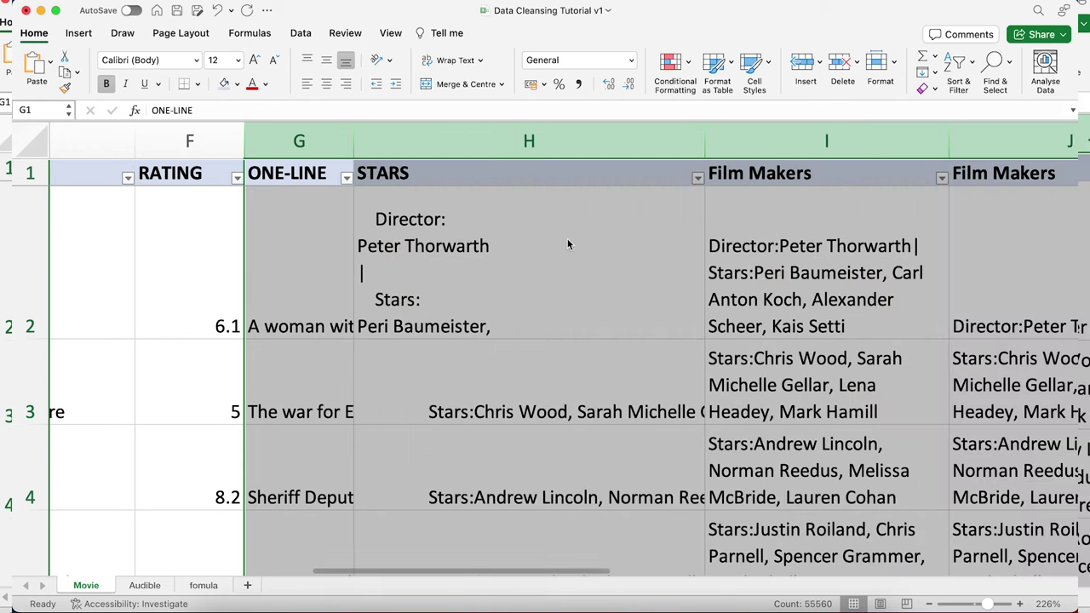
Step: Hide the two Film Makers columns and column K, leaving the original STARS column H displayed
{"action": "left_click_drag", "start_coordinate": [584, 571], "coordinate": [654, 555]}
{"action": "left_click", "coordinate": [333, 231]}
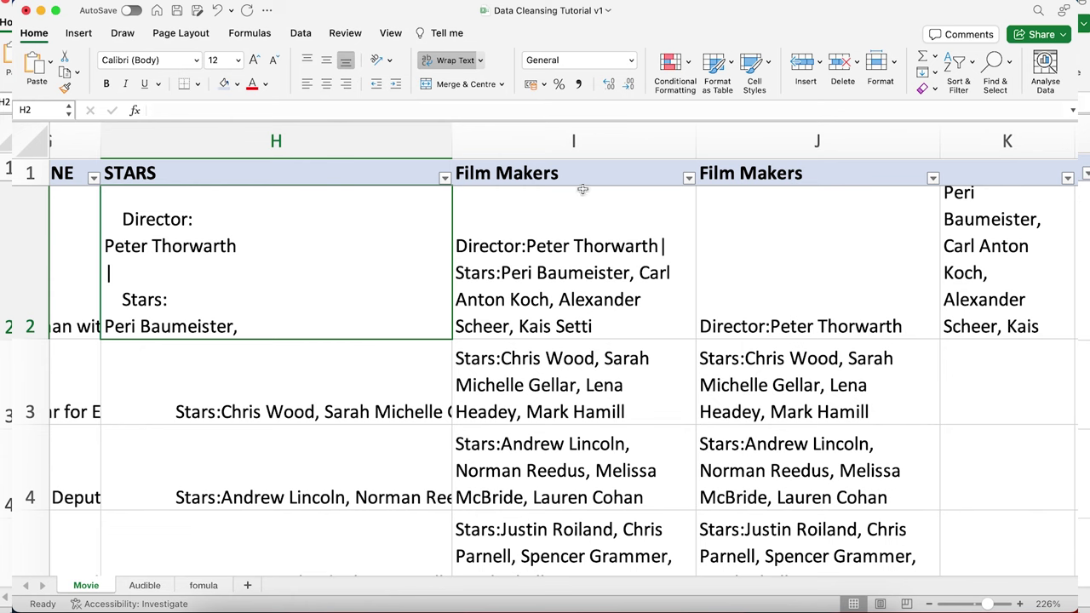
{"action": "left_click_drag", "start_coordinate": [578, 142], "coordinate": [806, 156]}
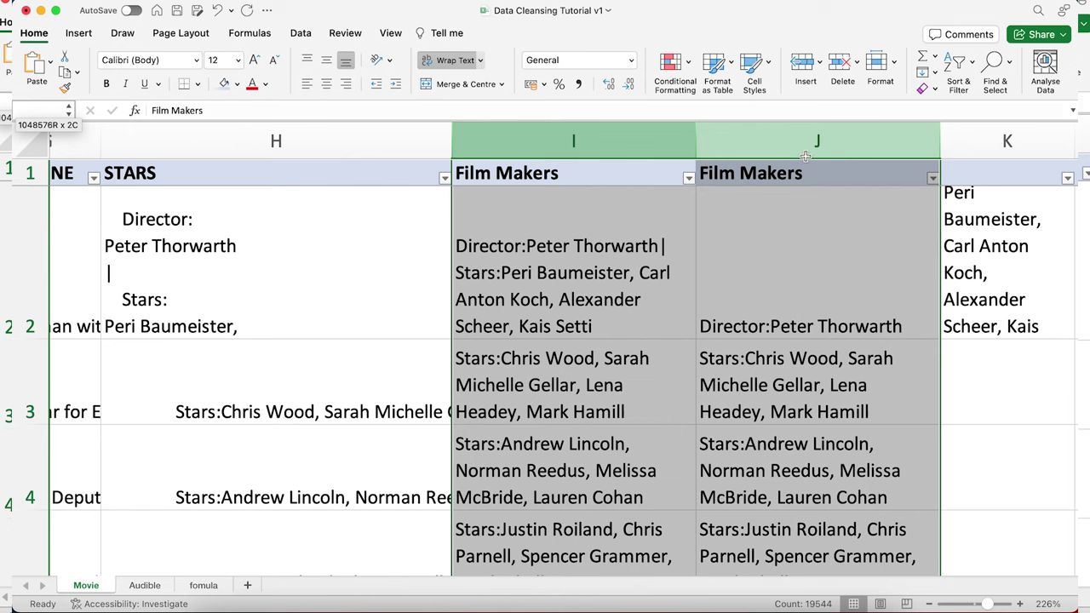
{"action": "left_click_drag", "start_coordinate": [882, 154], "coordinate": [970, 152]}
{"action": "right_click", "coordinate": [835, 216]}
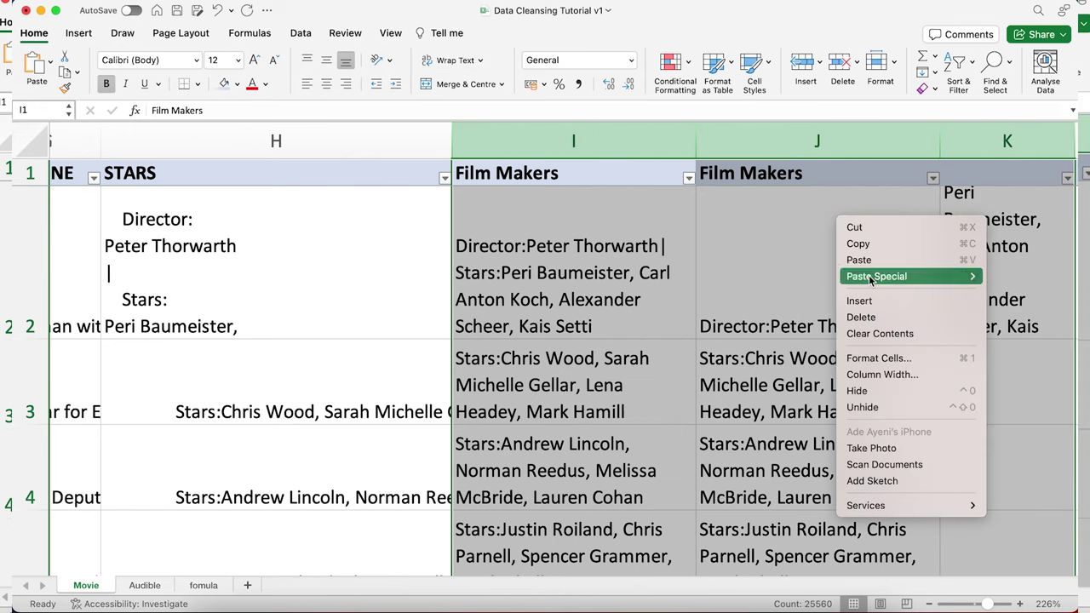
{"action": "left_click", "coordinate": [854, 228]}
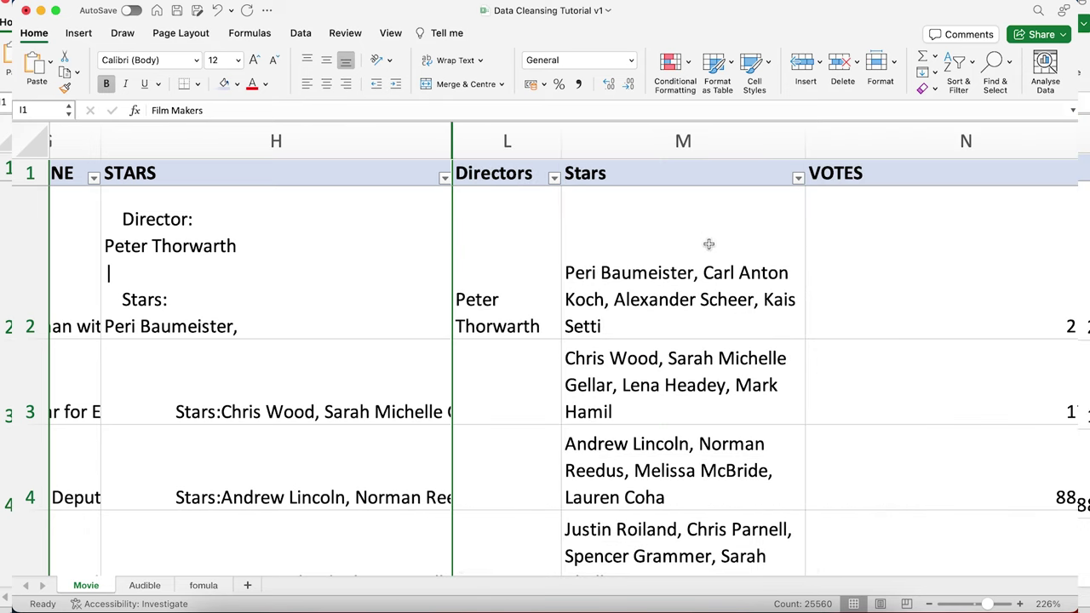
Step: Compare row 2's original STARS text with its separated Directors and Stars values
{"action": "left_click", "coordinate": [709, 244]}
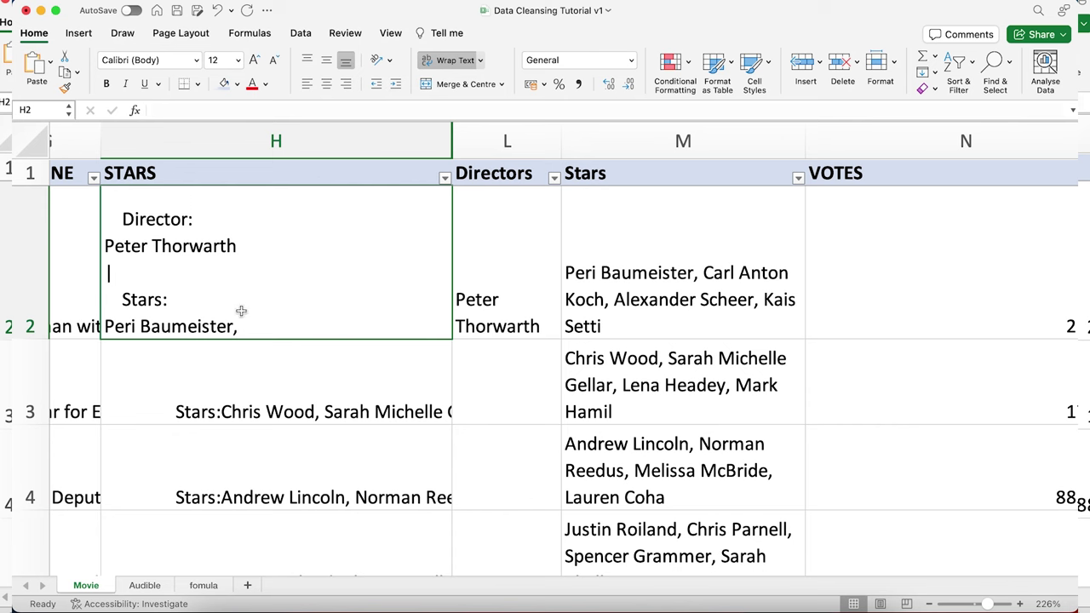
{"action": "left_click", "coordinate": [528, 253]}
{"action": "left_click", "coordinate": [752, 292]}
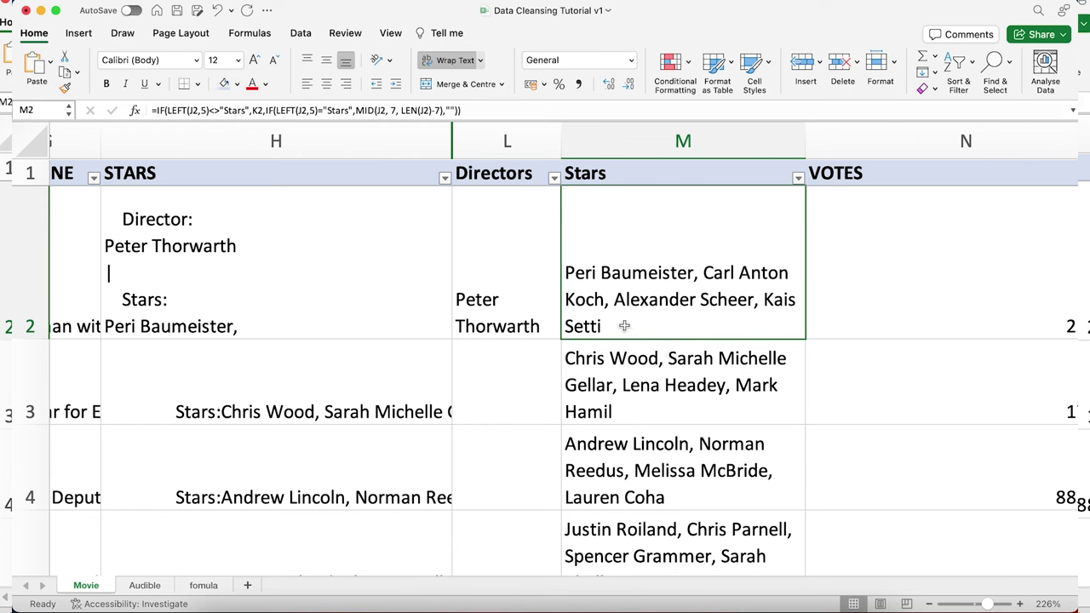
{"action": "left_click", "coordinate": [619, 377]}
{"action": "left_click", "coordinate": [621, 295]}
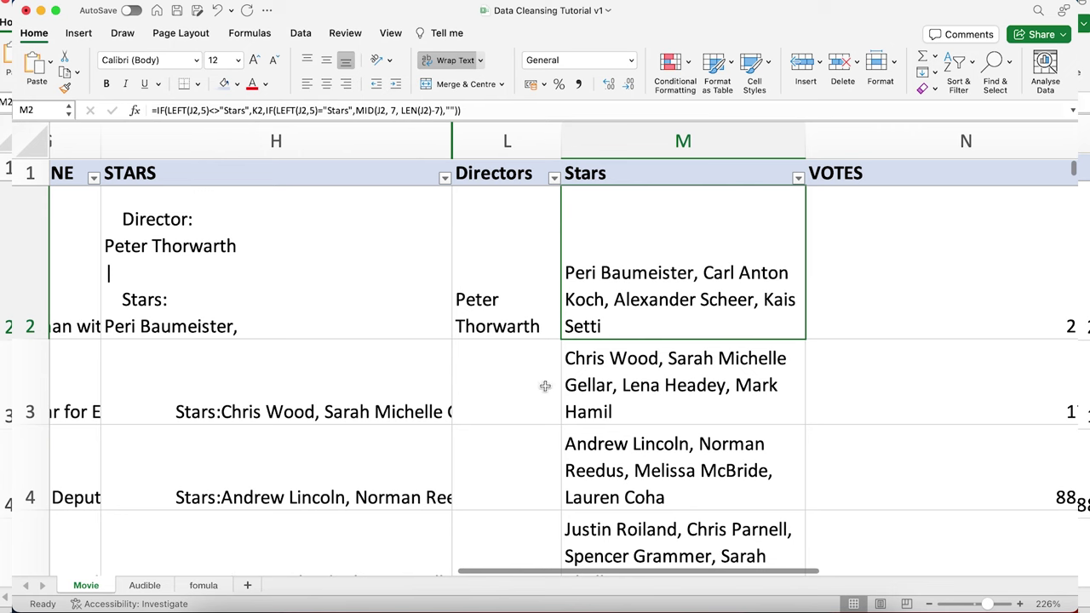
Step: Open the Audible sheet and look across its columns from Job Title to Company Name and Size
{"action": "left_click", "coordinate": [143, 585]}
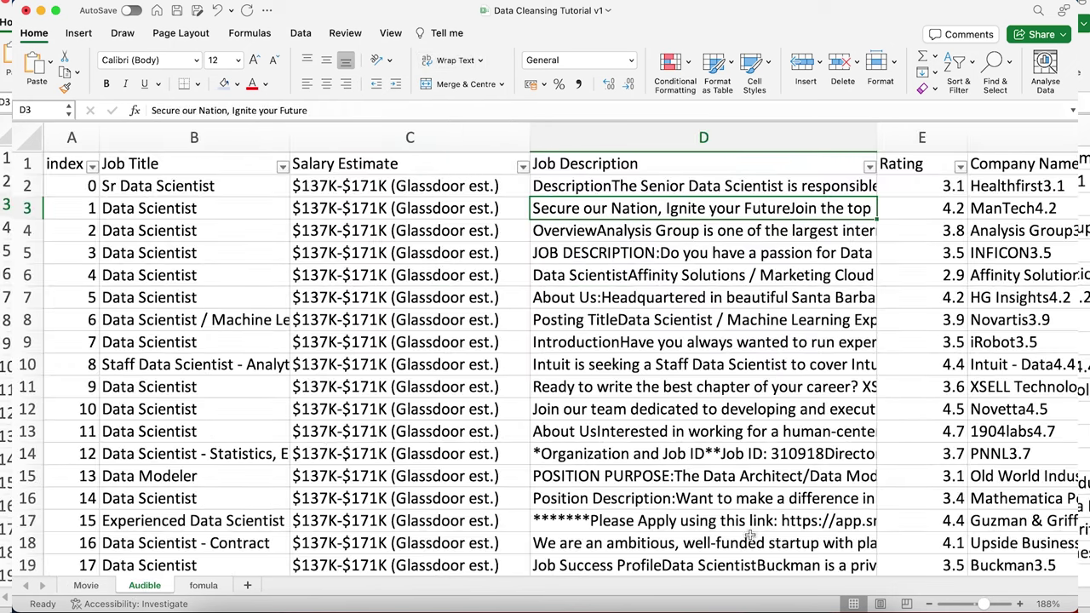
{"action": "scroll", "coordinate": [368, 572], "scroll_direction": "right", "scroll_amount": 10}
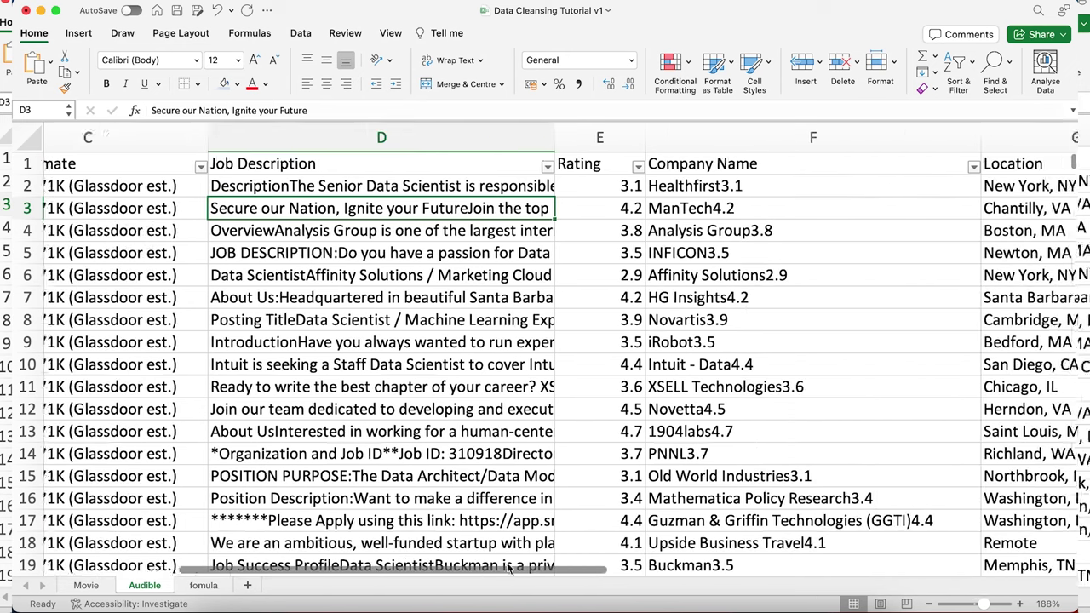
{"action": "scroll", "coordinate": [357, 552], "scroll_direction": "left", "scroll_amount": 10}
{"action": "scroll", "coordinate": [357, 551], "scroll_direction": "right", "scroll_amount": 10}
{"action": "scroll", "coordinate": [485, 550], "scroll_direction": "left", "scroll_amount": 2}
{"action": "scroll", "coordinate": [613, 545], "scroll_direction": "right", "scroll_amount": 3}
{"action": "scroll", "coordinate": [613, 544], "scroll_direction": "right", "scroll_amount": 2}
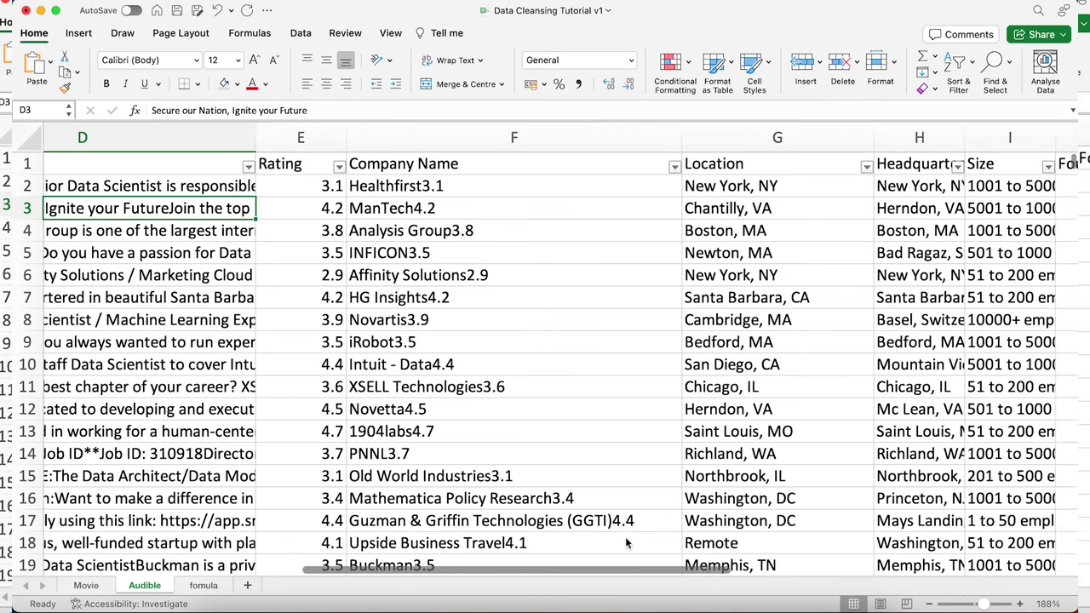
Step: Examine the Company Name column's entries for rating numbers attached to the company names
{"action": "left_click", "coordinate": [517, 272]}
{"action": "left_click", "coordinate": [462, 139]}
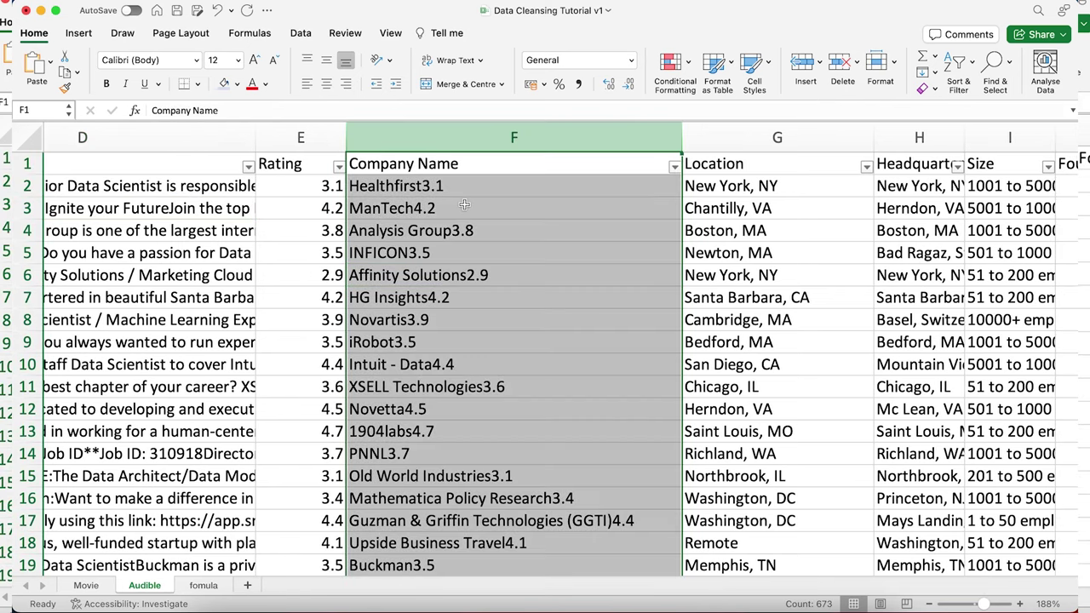
{"action": "left_click", "coordinate": [464, 204]}
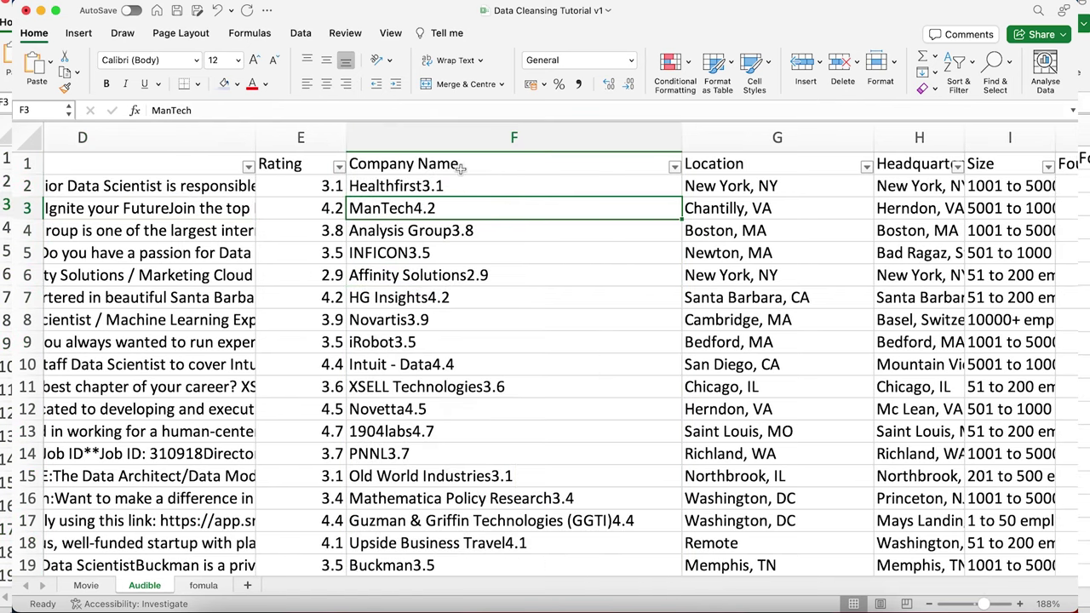
{"action": "left_click", "coordinate": [473, 256]}
{"action": "left_click", "coordinate": [436, 184]}
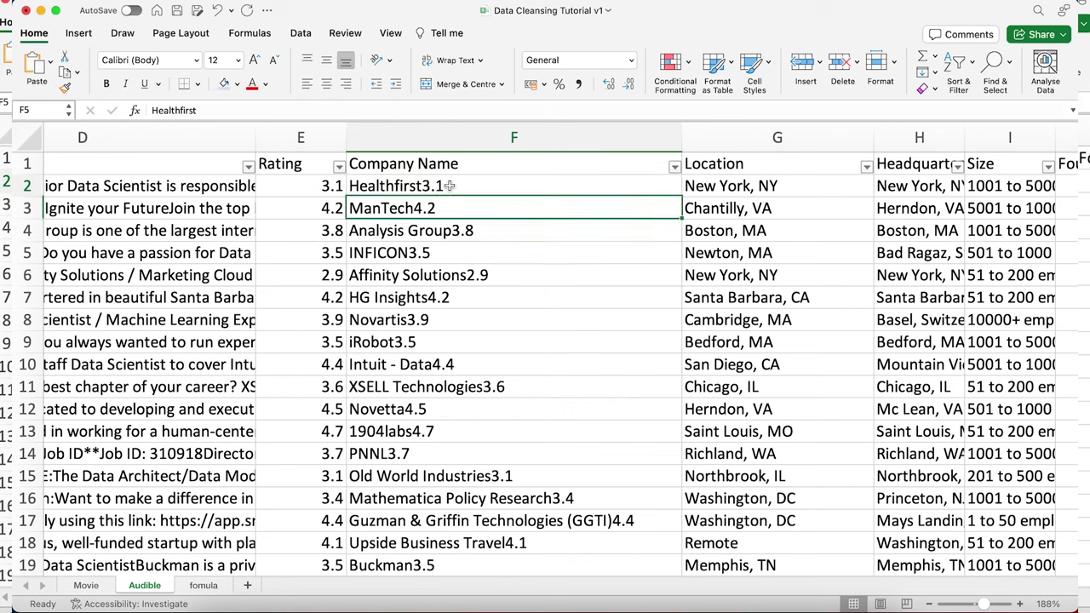
Step: Compare the Company Name cells with the names shown in the formula bar, including entries further down the column
{"action": "left_click", "coordinate": [434, 207]}
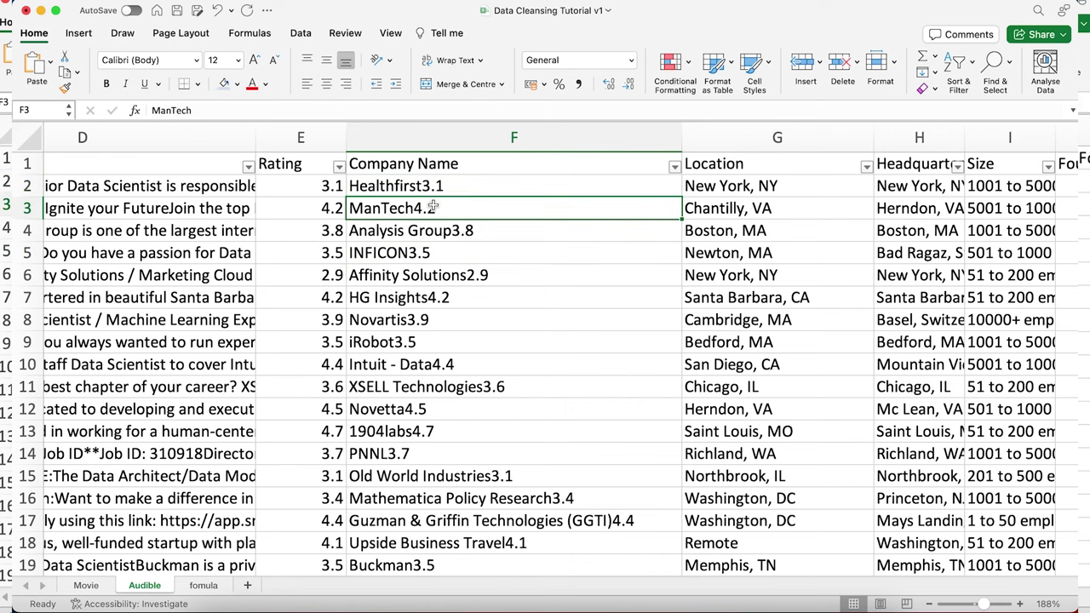
{"action": "left_click", "coordinate": [428, 235]}
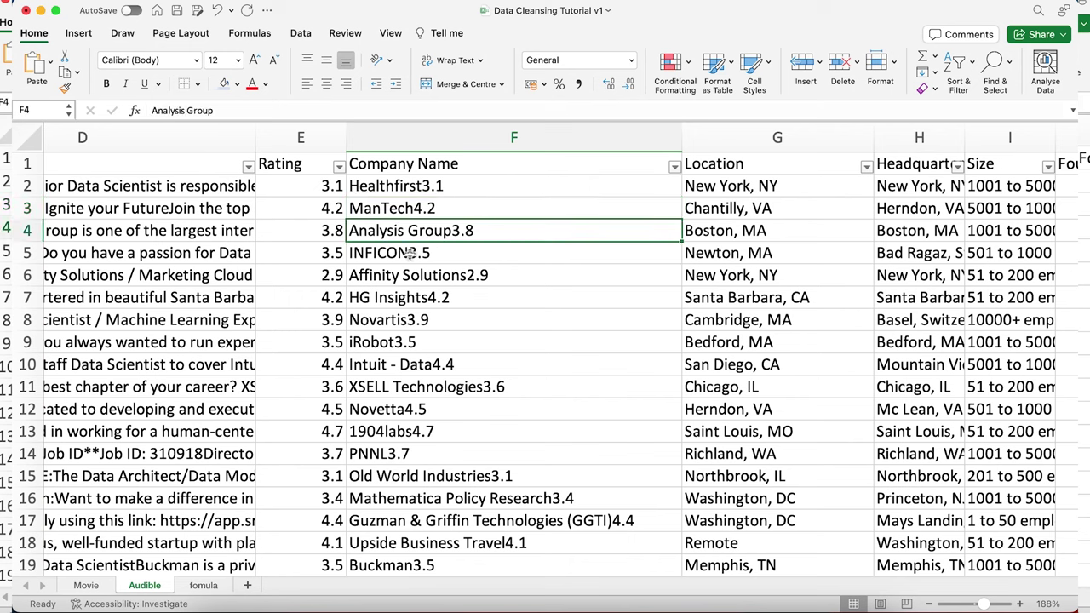
{"action": "left_click", "coordinate": [414, 253]}
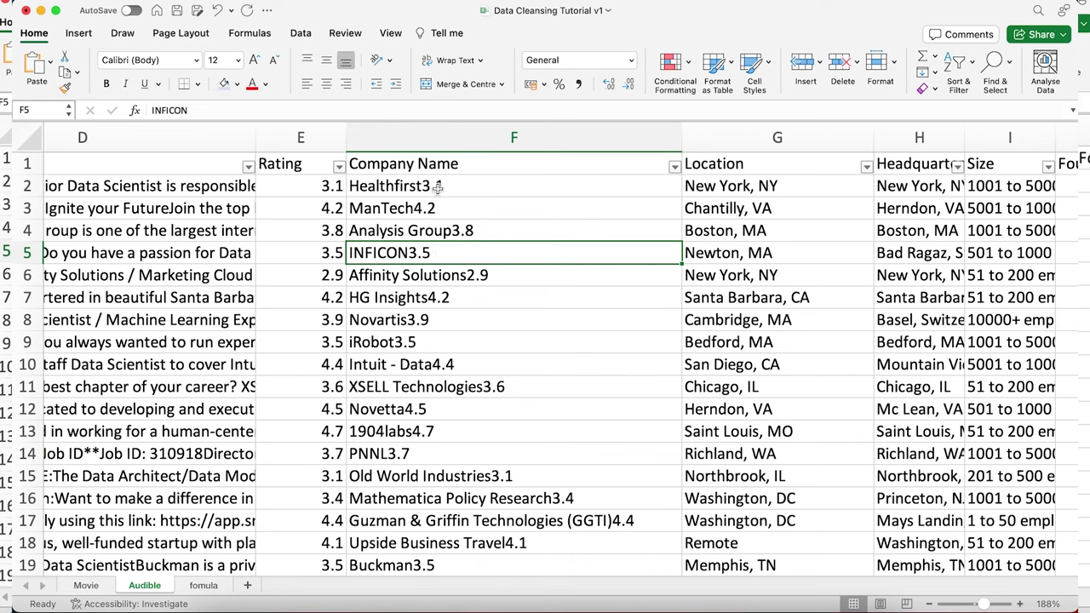
{"action": "left_click", "coordinate": [459, 274]}
{"action": "left_click_drag", "start_coordinate": [591, 287], "coordinate": [462, 309]}
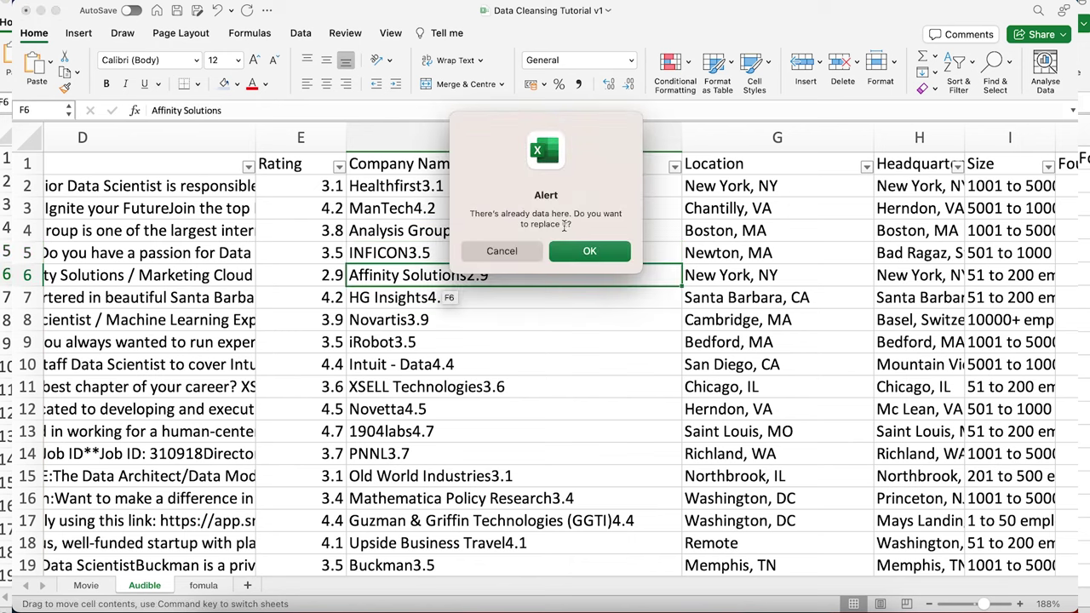
{"action": "left_click", "coordinate": [517, 255]}
{"action": "left_click", "coordinate": [515, 165]}
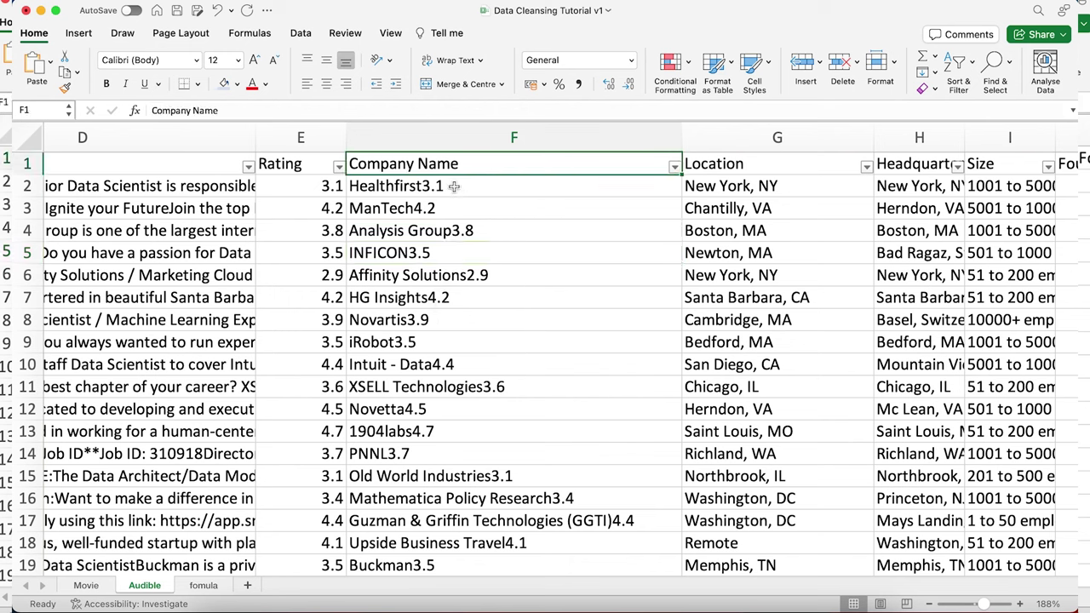
{"action": "left_click", "coordinate": [485, 252]}
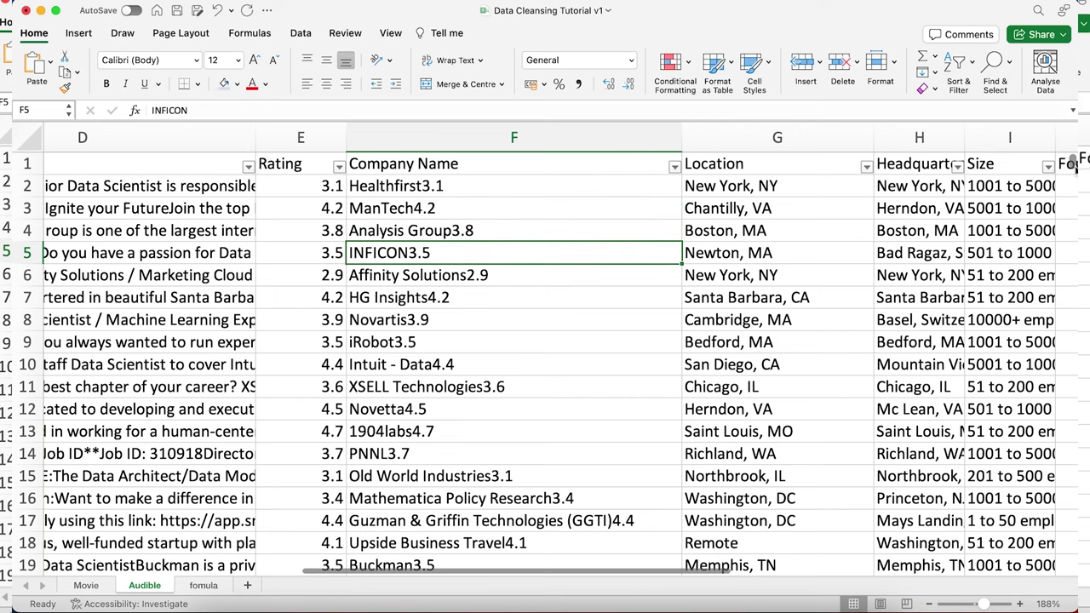
{"action": "scroll", "coordinate": [1075, 167], "scroll_direction": "down", "scroll_amount": 9}
{"action": "scroll", "coordinate": [1074, 167], "scroll_direction": "up", "scroll_amount": 1}
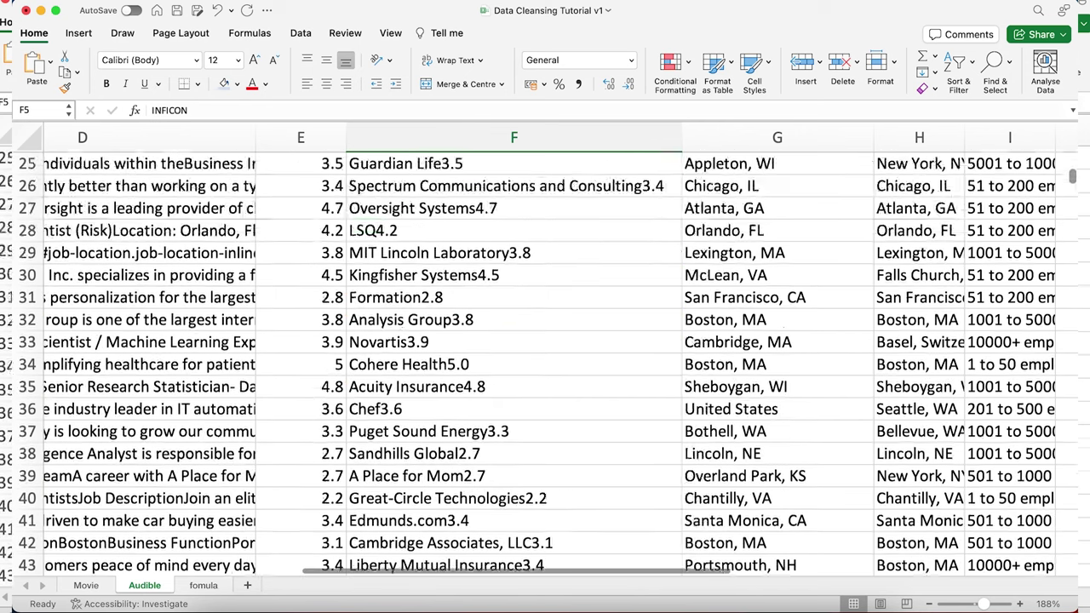
{"action": "scroll", "coordinate": [1075, 168], "scroll_direction": "up", "scroll_amount": 8}
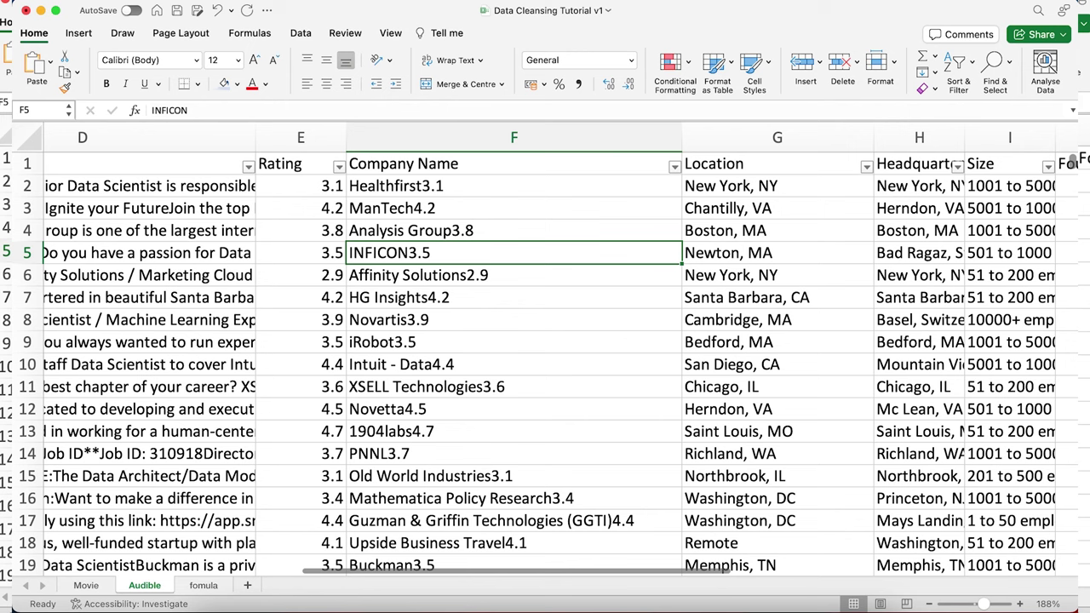
{"action": "left_click", "coordinate": [460, 204]}
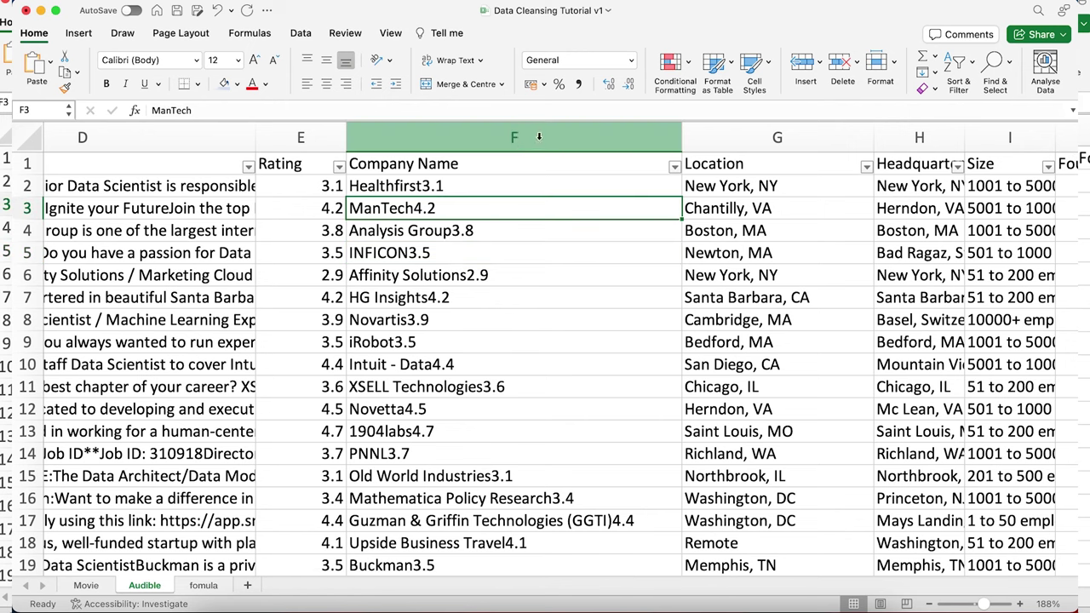
Step: Insert three blank columns between Company Name and Location, and slightly narrow the Company Name column
{"action": "left_click", "coordinate": [538, 136]}
{"action": "left_click", "coordinate": [739, 141]}
{"action": "right_click", "coordinate": [748, 139]}
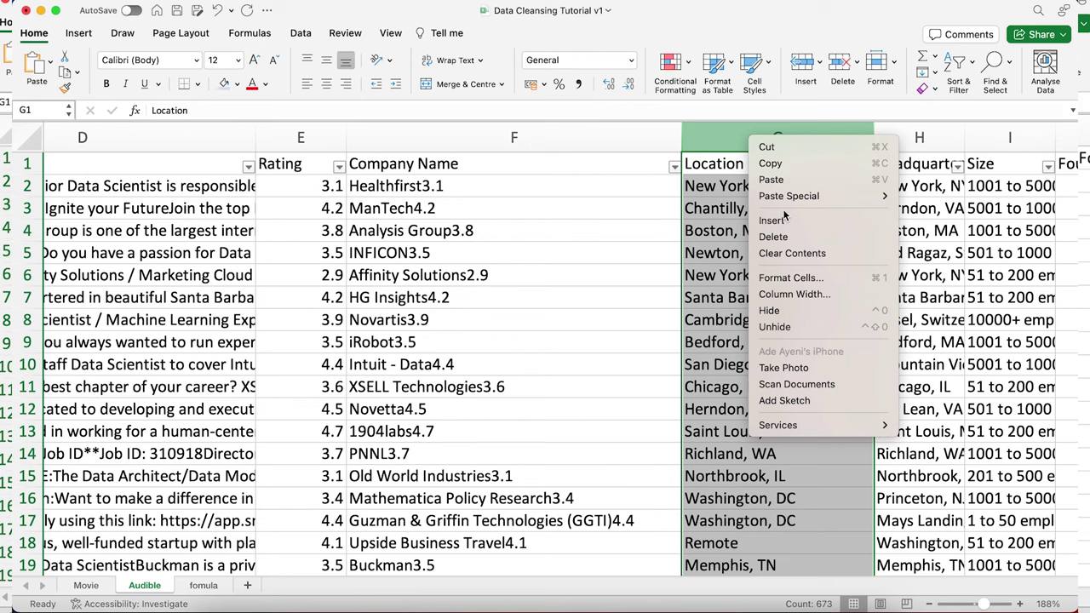
{"action": "left_click", "coordinate": [779, 220]}
{"action": "right_click", "coordinate": [727, 138]}
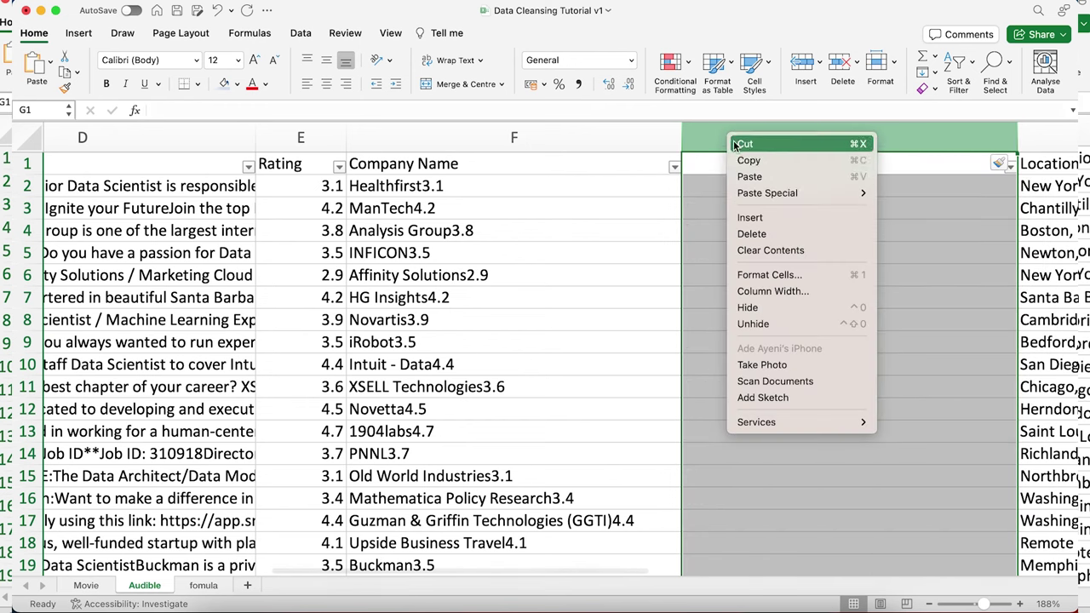
{"action": "left_click", "coordinate": [750, 217]}
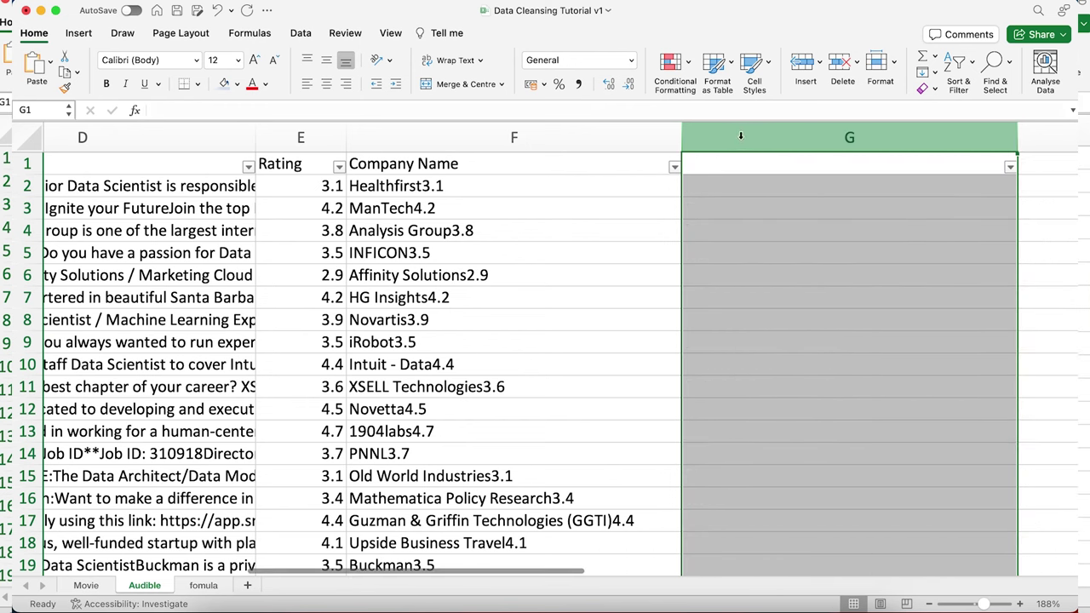
{"action": "right_click", "coordinate": [739, 135]}
{"action": "left_click", "coordinate": [754, 214]}
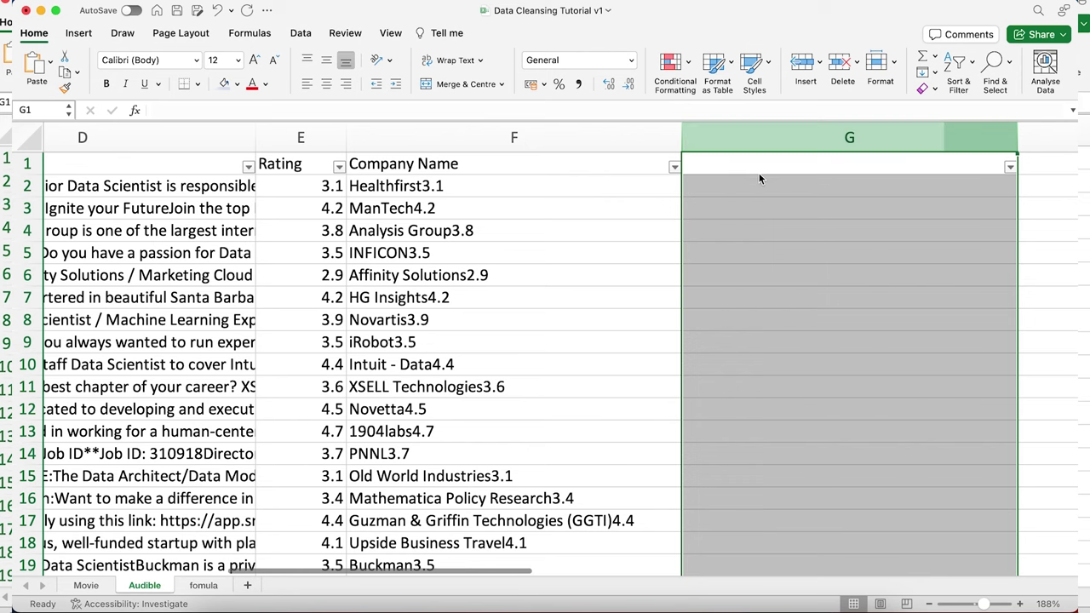
{"action": "left_click", "coordinate": [759, 177]}
{"action": "mouse_move", "coordinate": [684, 127]}
{"action": "left_mouse_down"}
{"action": "mouse_move", "coordinate": [704, 124]}
{"action": "mouse_move", "coordinate": [593, 124]}
{"action": "mouse_move", "coordinate": [658, 122]}
{"action": "left_mouse_up"}
Step: Check the rating digits at the end of the Company Name entries in rows 2 to 10
{"action": "left_click", "coordinate": [453, 186]}
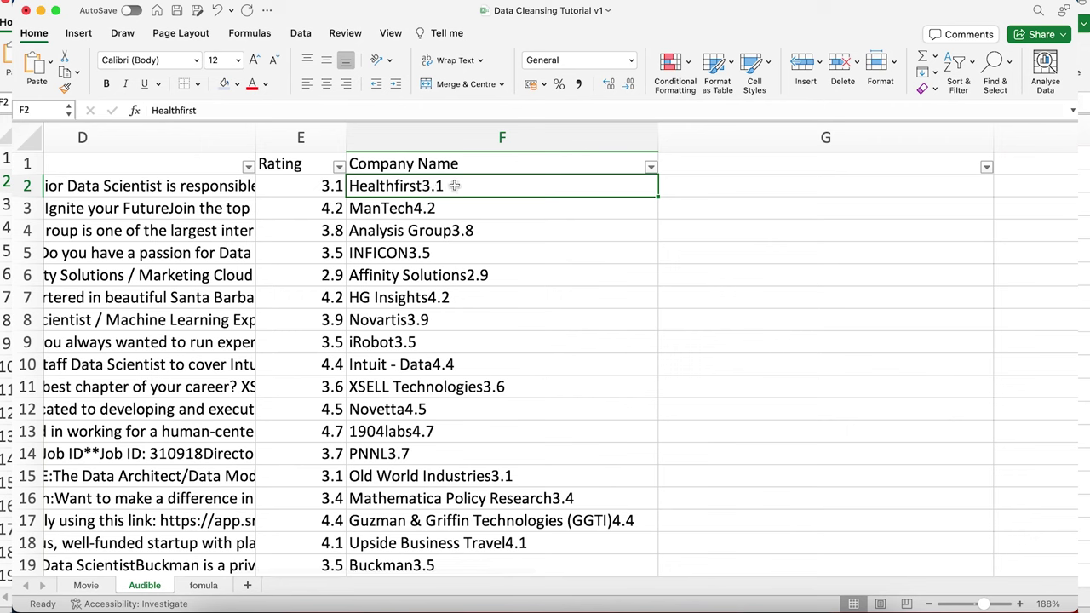
{"action": "left_click", "coordinate": [446, 208]}
{"action": "left_click", "coordinate": [469, 229]}
{"action": "left_click", "coordinate": [479, 253]}
{"action": "left_click", "coordinate": [489, 272]}
{"action": "left_click", "coordinate": [474, 299]}
{"action": "left_click", "coordinate": [471, 322]}
{"action": "left_click", "coordinate": [482, 366]}
{"action": "left_click", "coordinate": [487, 297]}
{"action": "left_click", "coordinate": [549, 190]}
Step: Head the blank column G "Company" and narrow it to a width of 11.50
{"action": "left_click", "coordinate": [720, 166]}
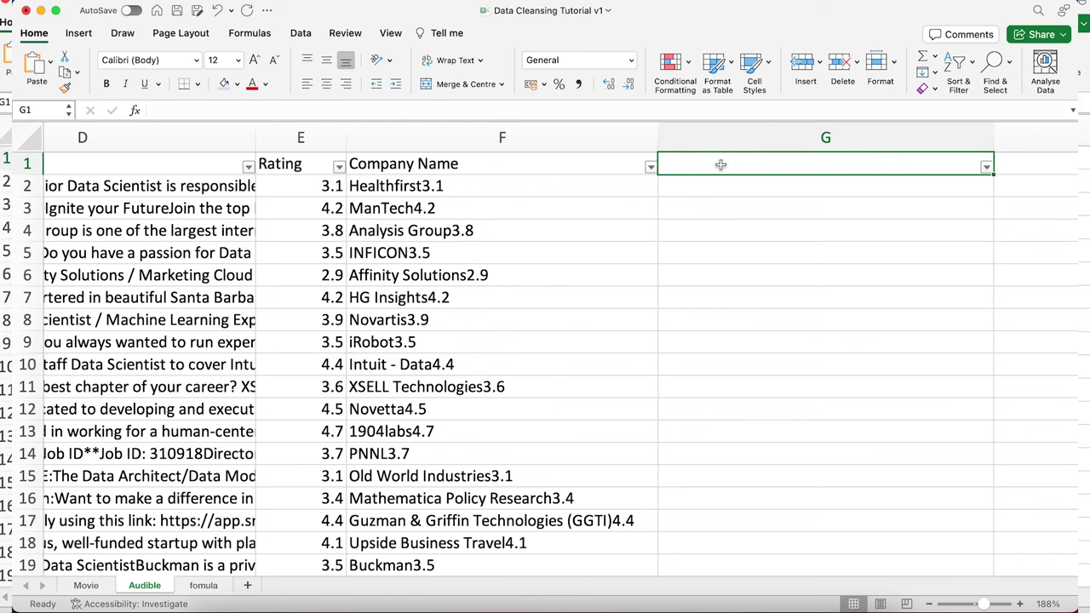
{"action": "type", "text": "Company"}
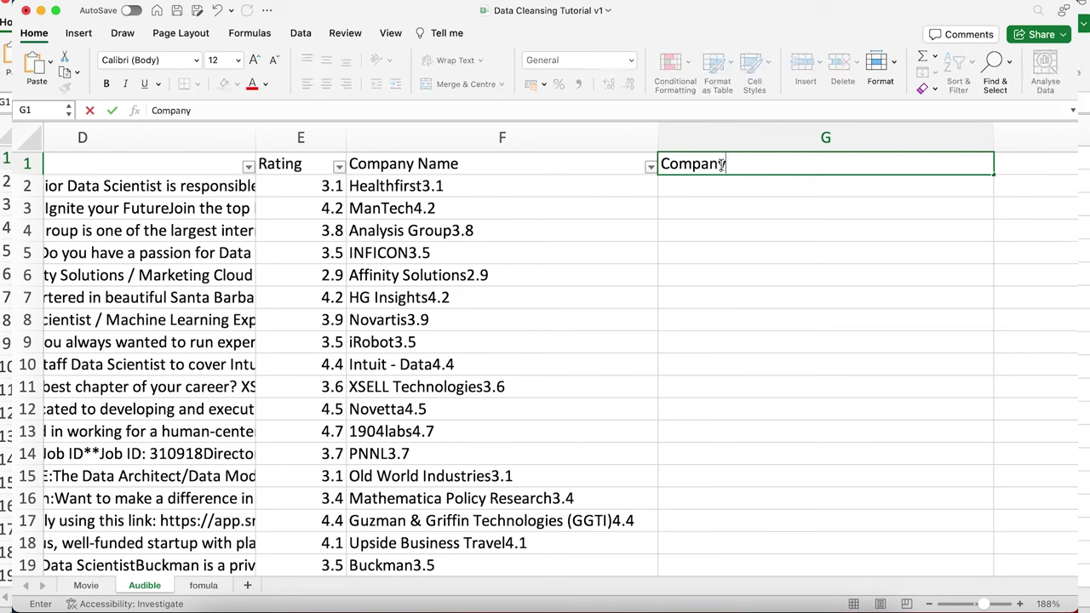
{"action": "key", "text": "Return"}
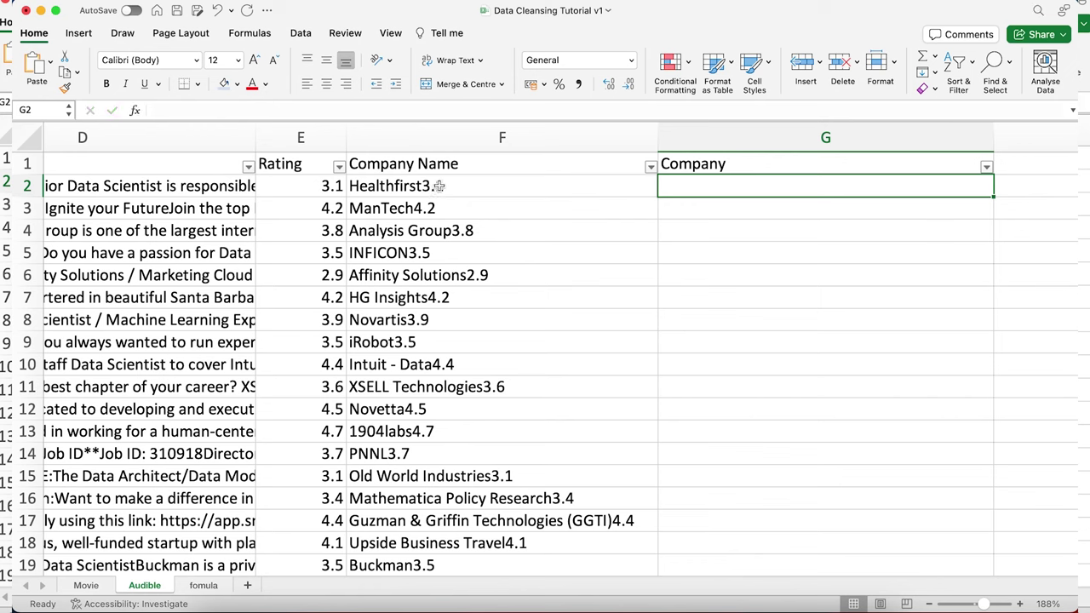
{"action": "left_click_drag", "start_coordinate": [992, 137], "coordinate": [761, 139]}
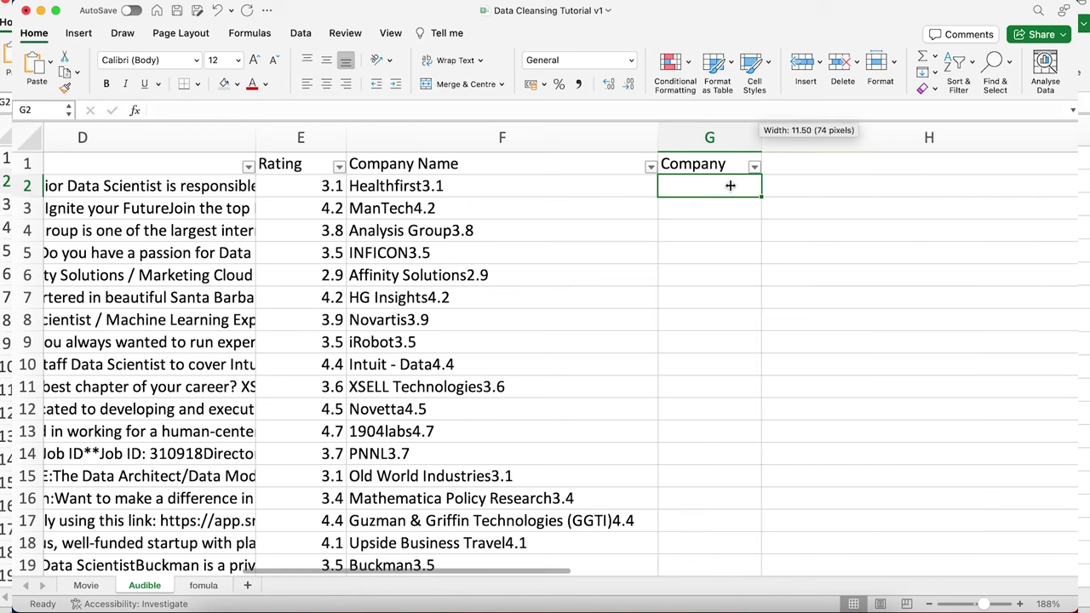
Step: Head the blank column H "Ref", narrow that column, and slightly widen the Company column
{"action": "left_click", "coordinate": [807, 164]}
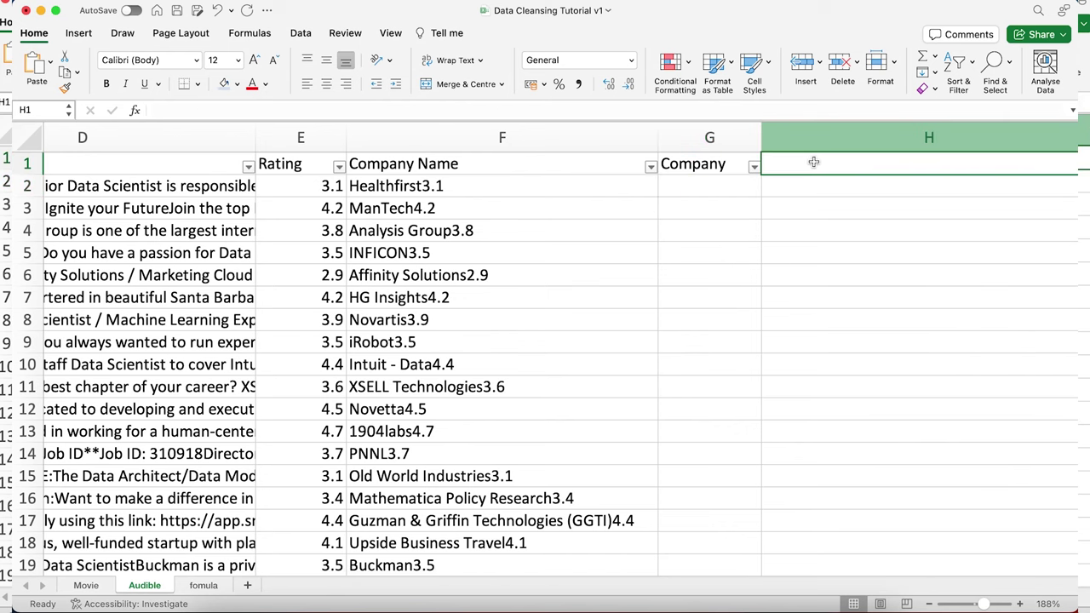
{"action": "type", "text": "R"}
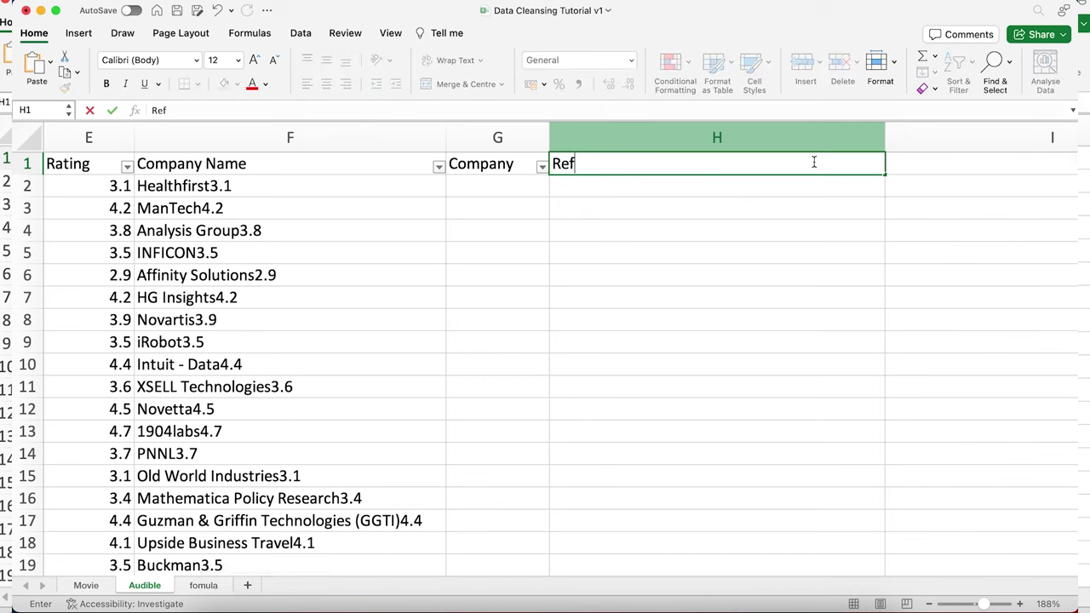
{"action": "type", "text": "ef"}
{"action": "left_click", "coordinate": [701, 248]}
{"action": "left_click", "coordinate": [294, 139]}
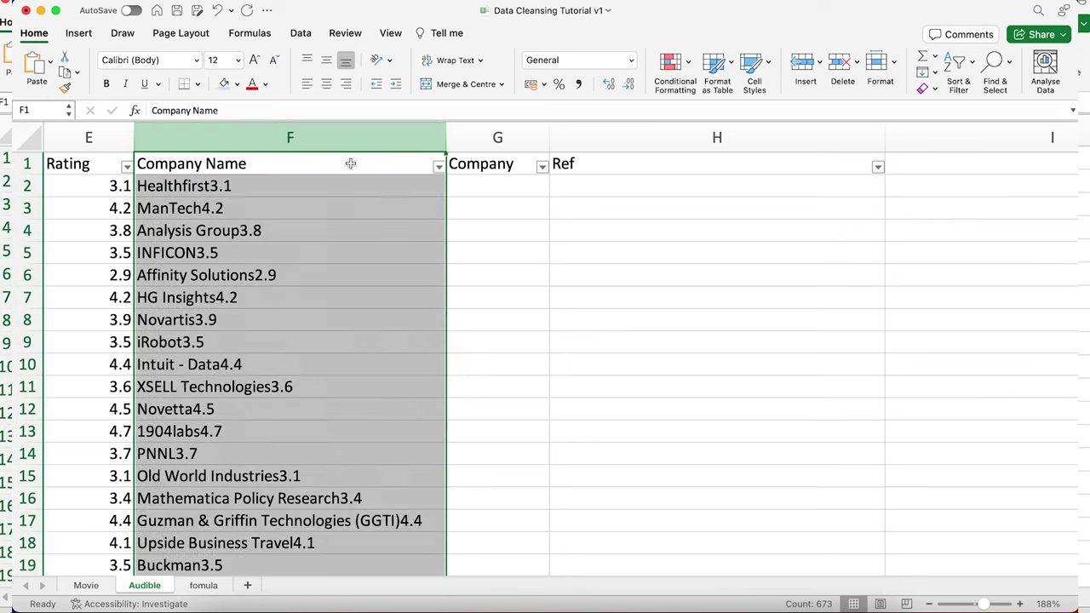
{"action": "left_click", "coordinate": [506, 239]}
{"action": "left_click_drag", "start_coordinate": [884, 134], "coordinate": [731, 134]}
{"action": "left_click_drag", "start_coordinate": [550, 133], "coordinate": [584, 130]}
{"action": "left_click", "coordinate": [469, 188]}
{"action": "left_click", "coordinate": [313, 137]}
{"action": "left_click", "coordinate": [308, 111]}
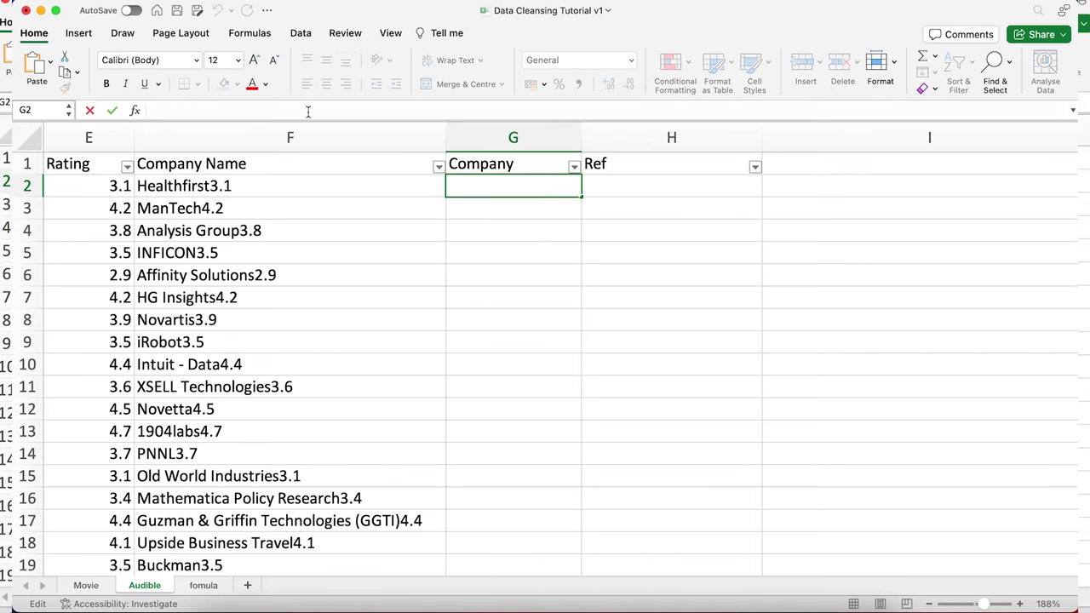
{"action": "type", "text": "="}
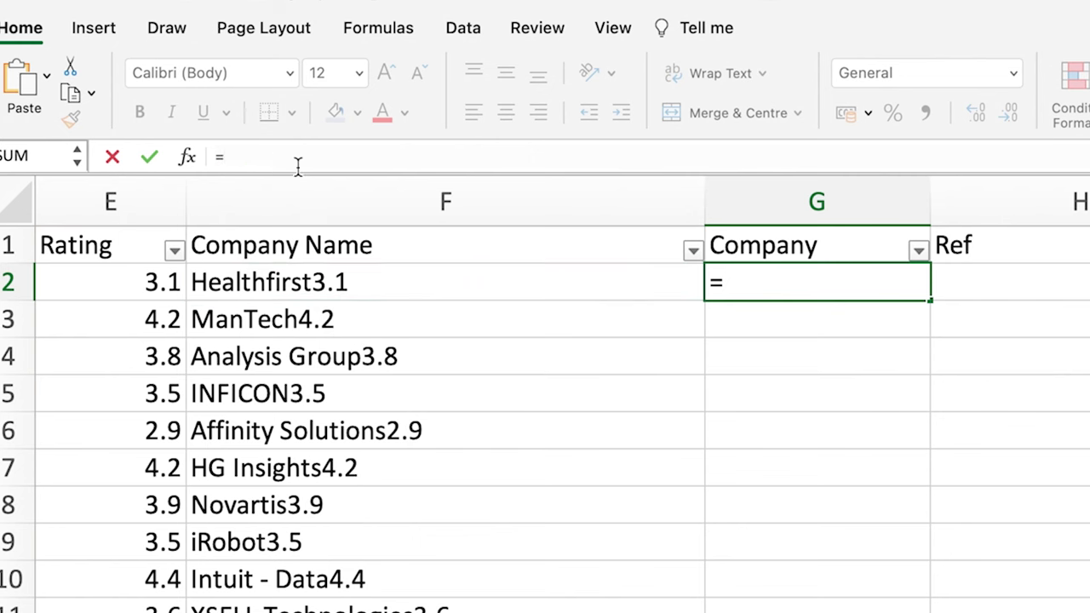
{"action": "left_click_drag", "start_coordinate": [258, 156], "coordinate": [191, 153]}
{"action": "key", "text": "BackSpace"}
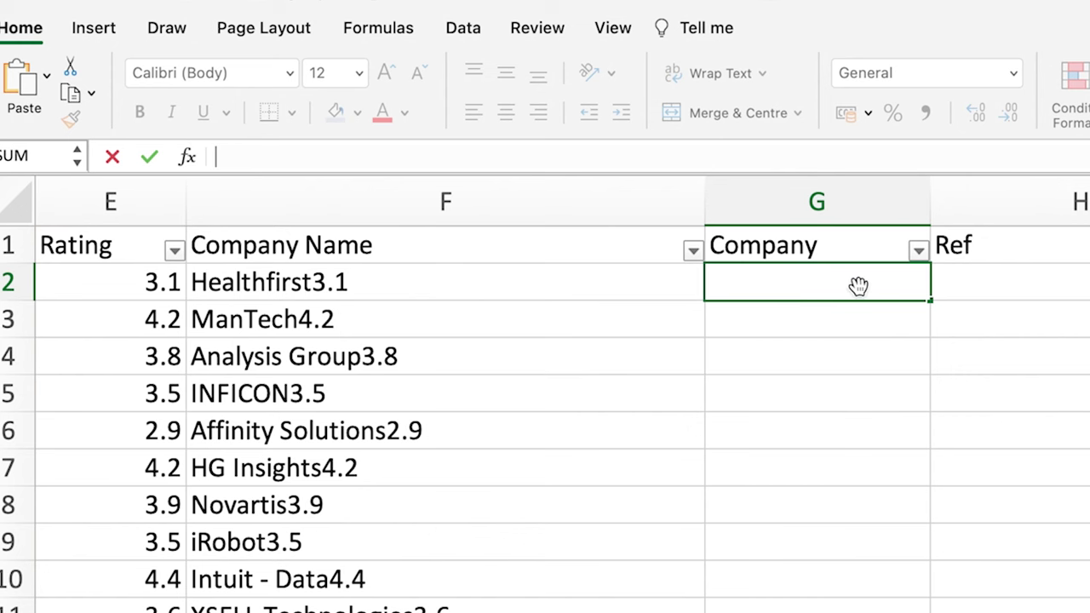
Step: Extract the last three characters of each company name with =RIGHT(F2,3) in H2 and fill the formula down the Ref column
{"action": "left_click", "coordinate": [988, 286]}
{"action": "left_click", "coordinate": [487, 158]}
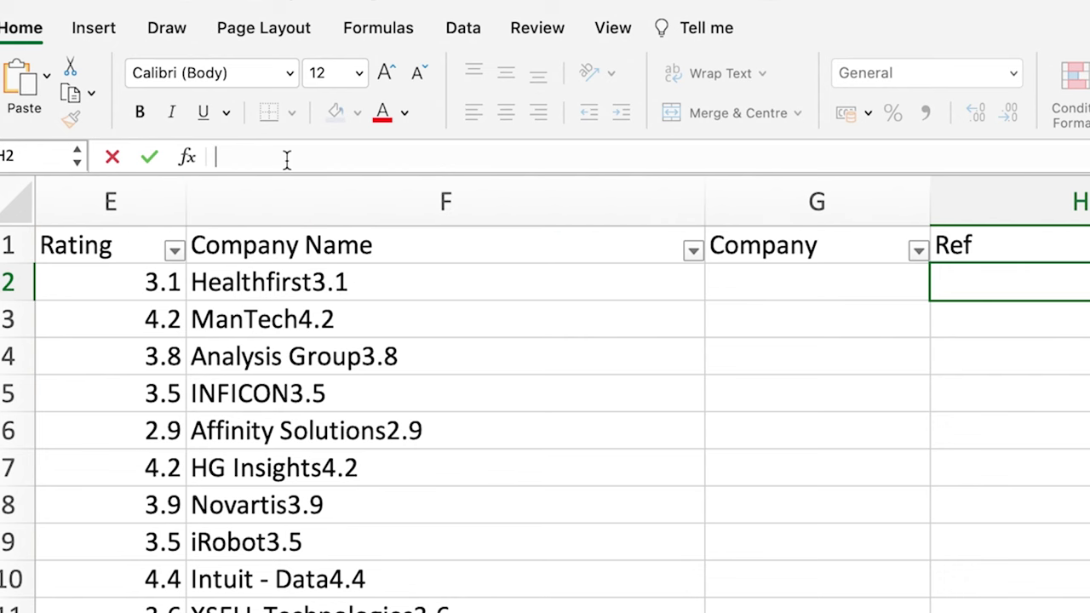
{"action": "type", "text": "left"}
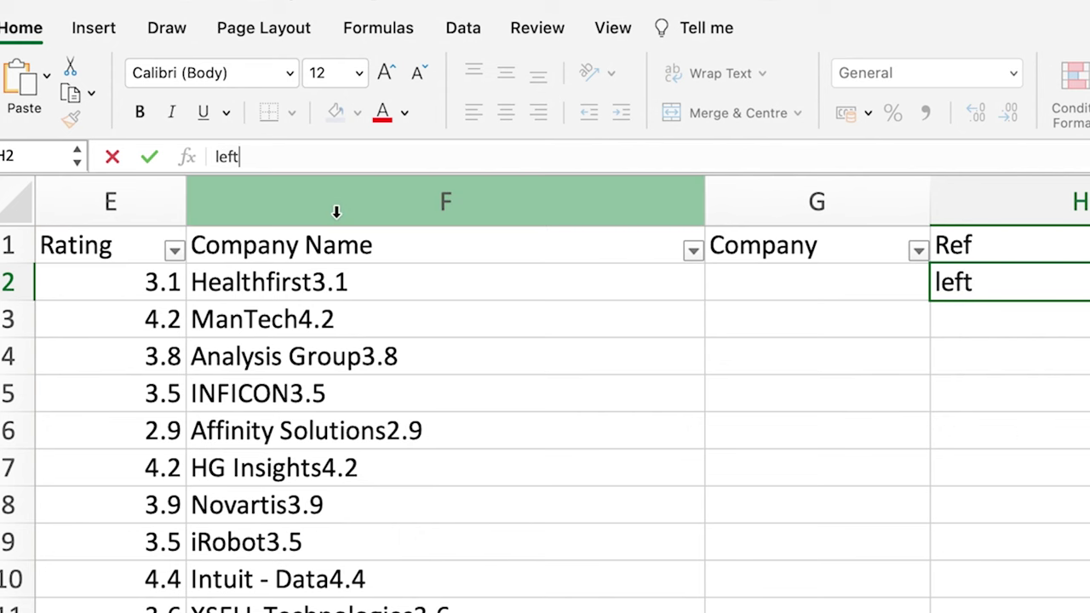
{"action": "left_click_drag", "start_coordinate": [251, 155], "coordinate": [213, 156]}
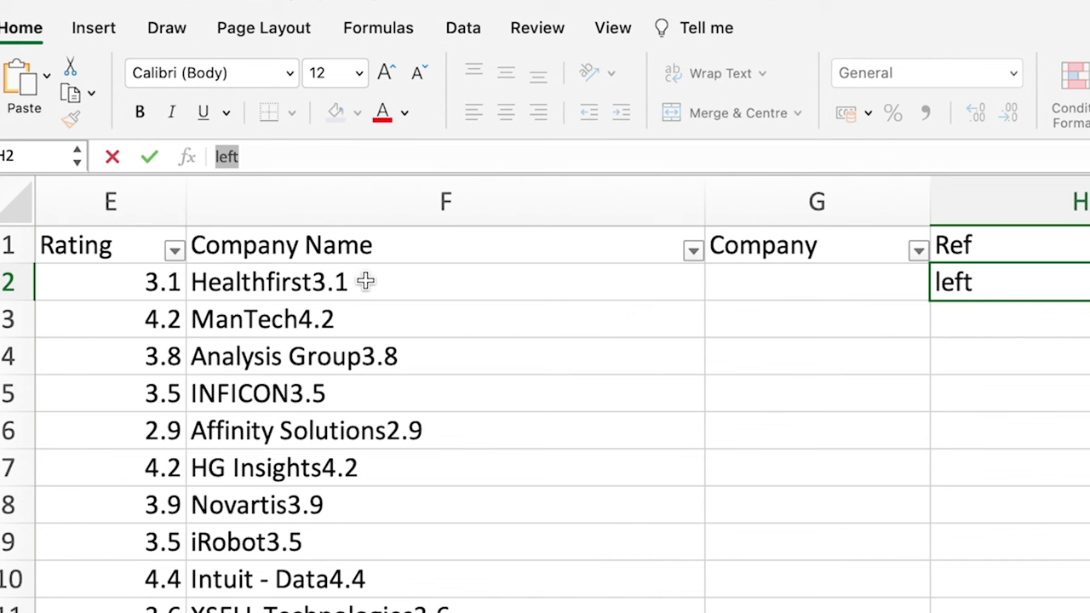
{"action": "type", "text": "=right"}
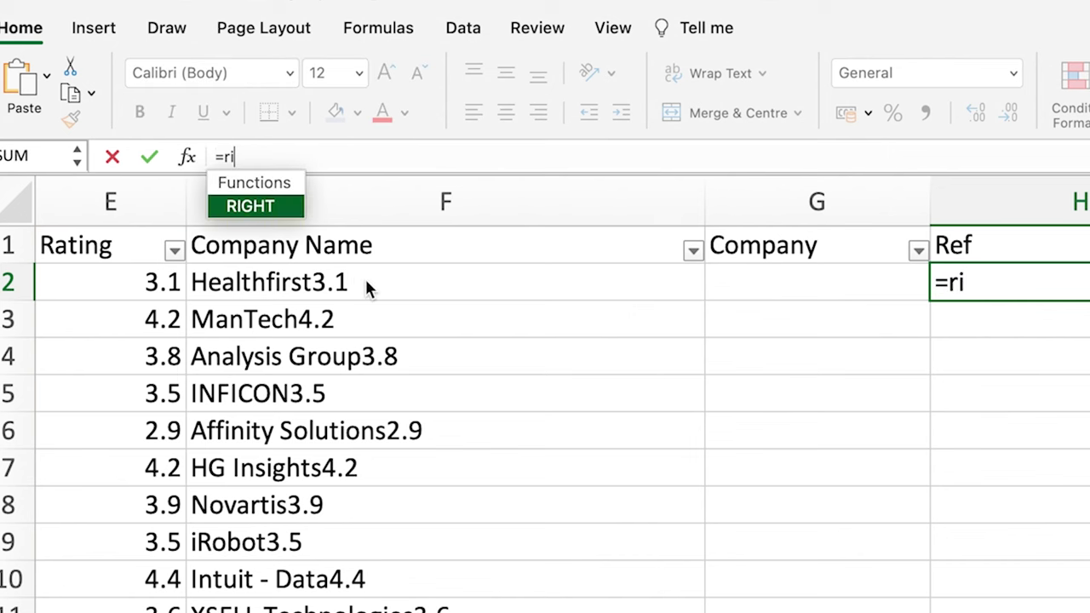
{"action": "double_click", "coordinate": [256, 206]}
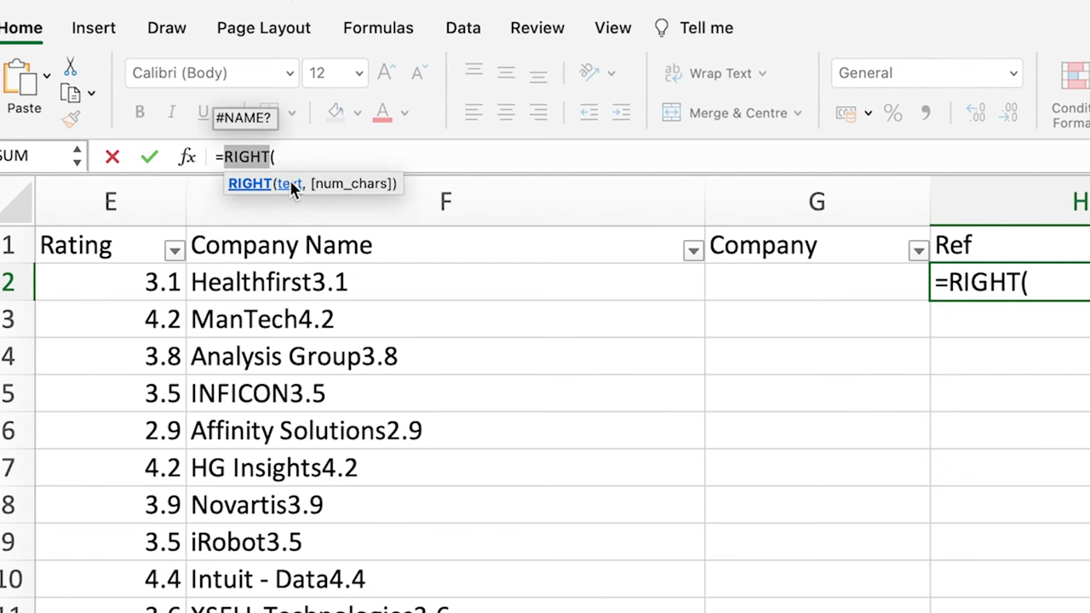
{"action": "left_click", "coordinate": [332, 283]}
{"action": "left_click", "coordinate": [333, 282]}
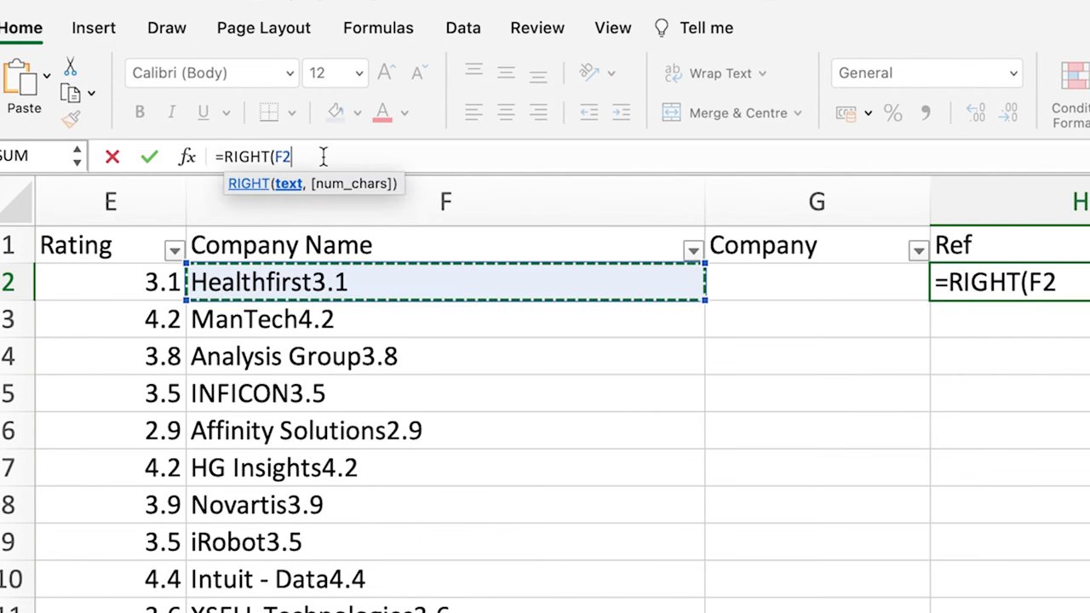
{"action": "type", "text": ","}
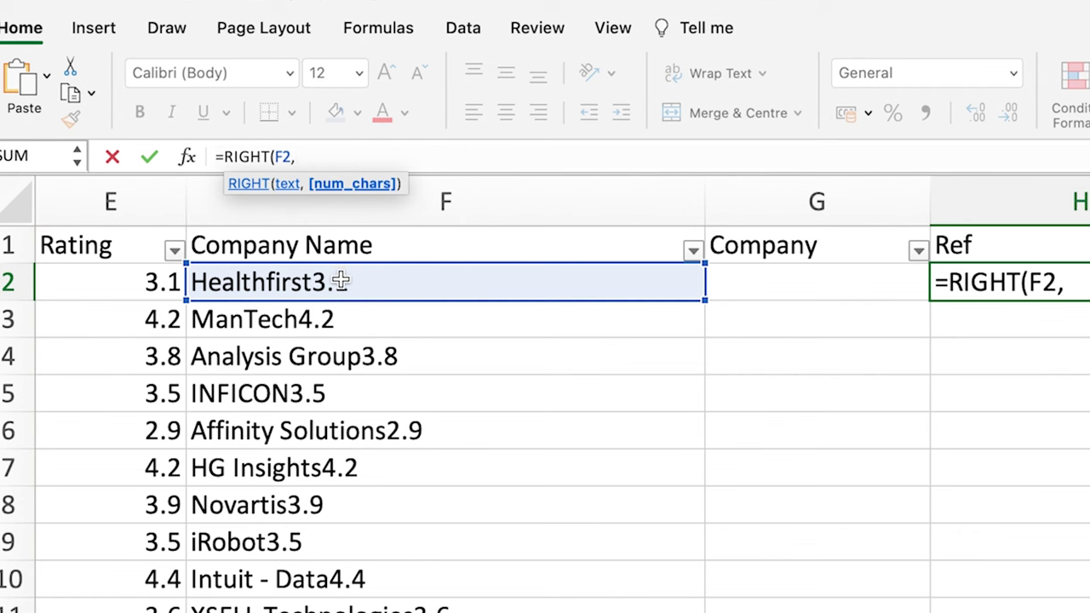
{"action": "type", "text": "3"}
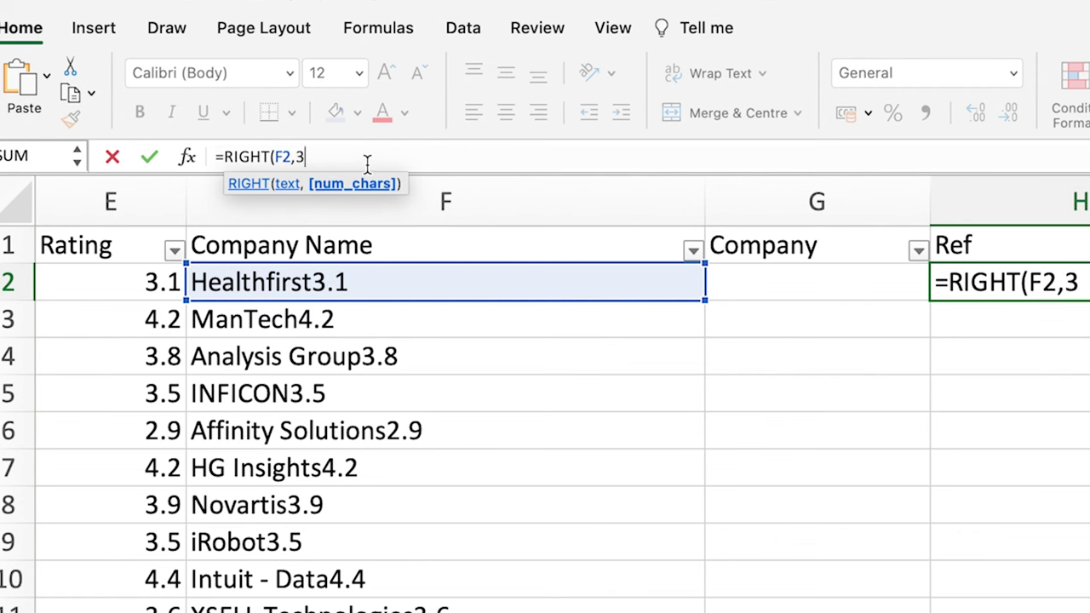
{"action": "type", "text": ")"}
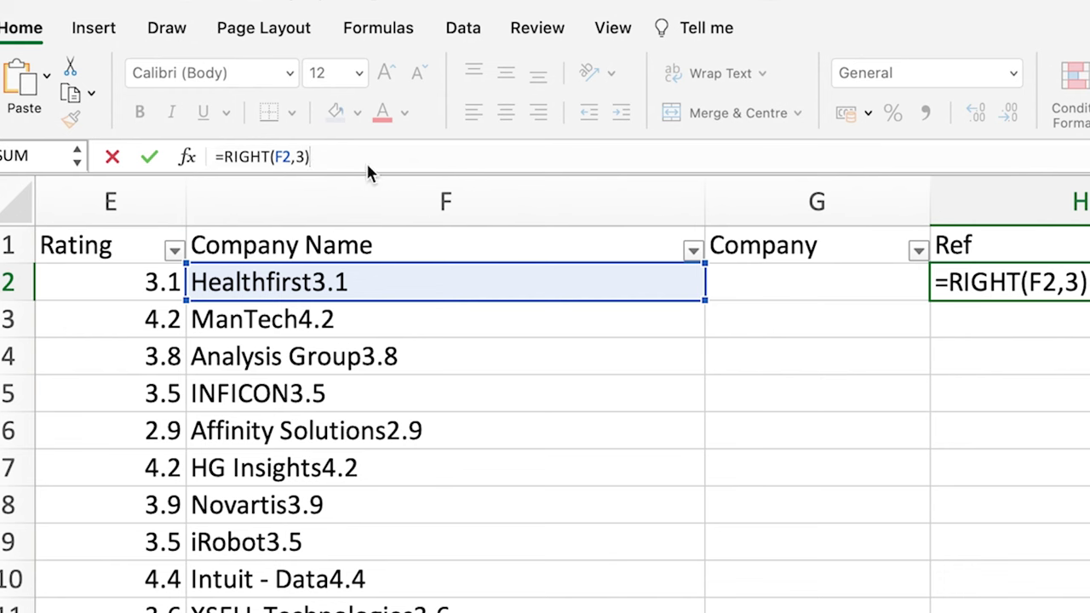
{"action": "key", "text": "Return"}
{"action": "left_click", "coordinate": [977, 282]}
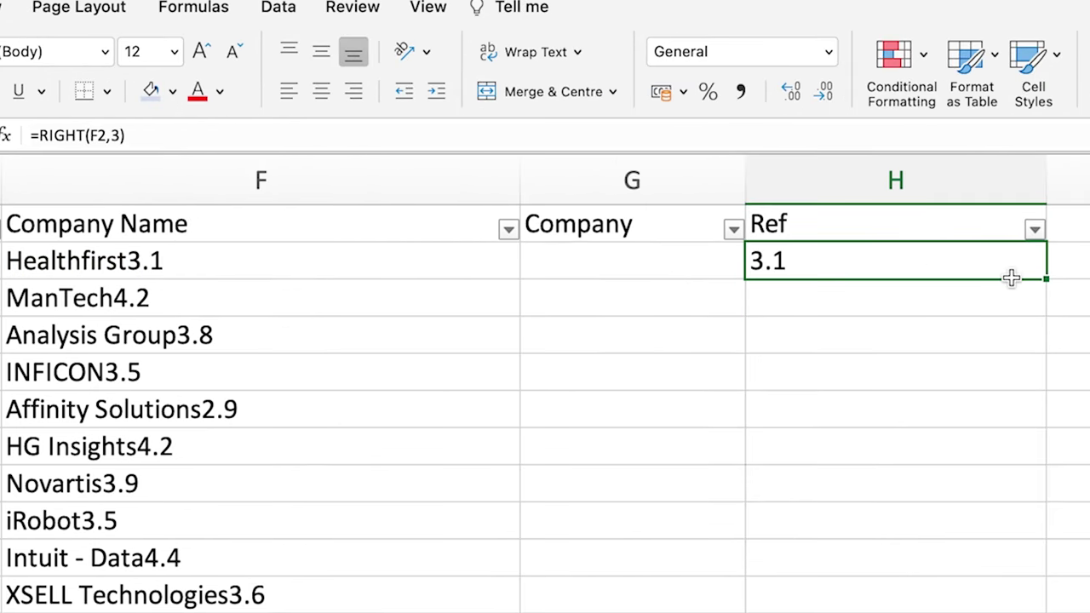
{"action": "double_click", "coordinate": [1046, 278]}
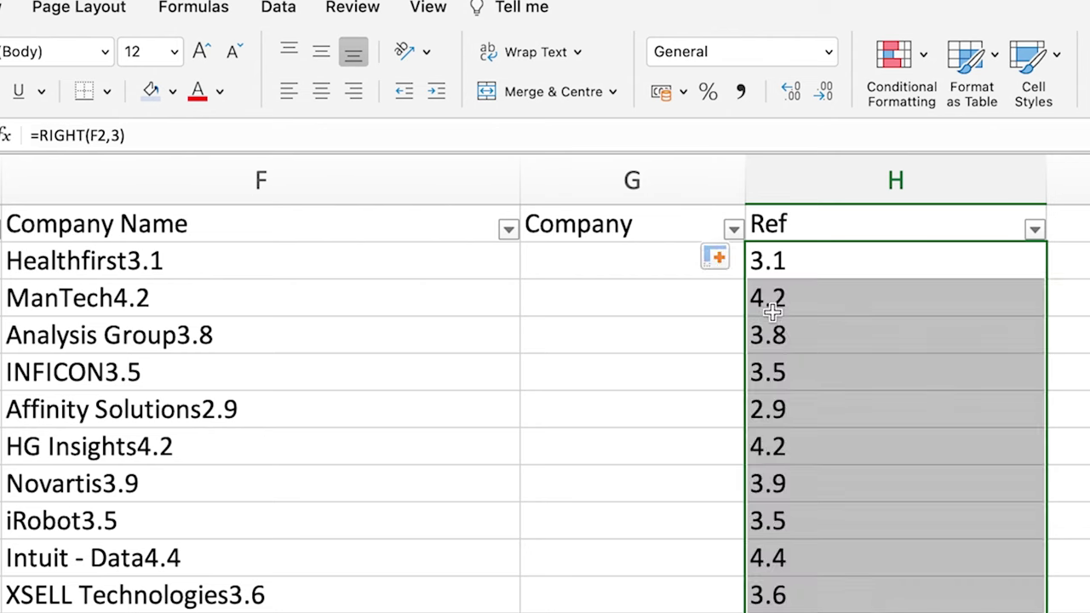
Step: Compare the lengths of the entries in the Company Name column, from Healthfirst down to Intuit - Data
{"action": "left_click", "coordinate": [800, 386]}
{"action": "left_click", "coordinate": [526, 271]}
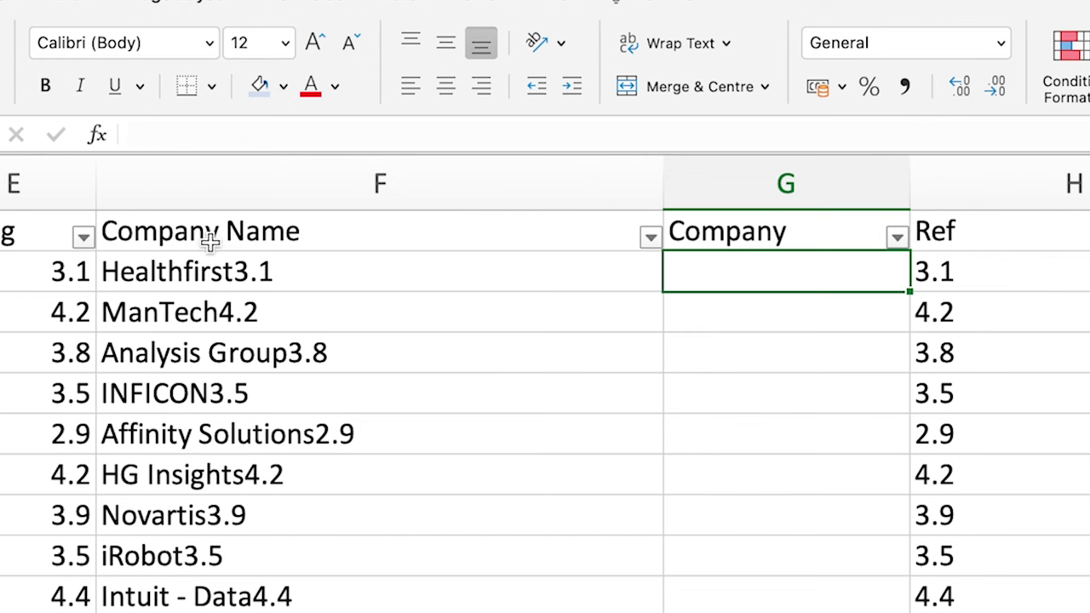
{"action": "left_click", "coordinate": [204, 277]}
{"action": "left_click", "coordinate": [187, 313]}
{"action": "left_click", "coordinate": [196, 464]}
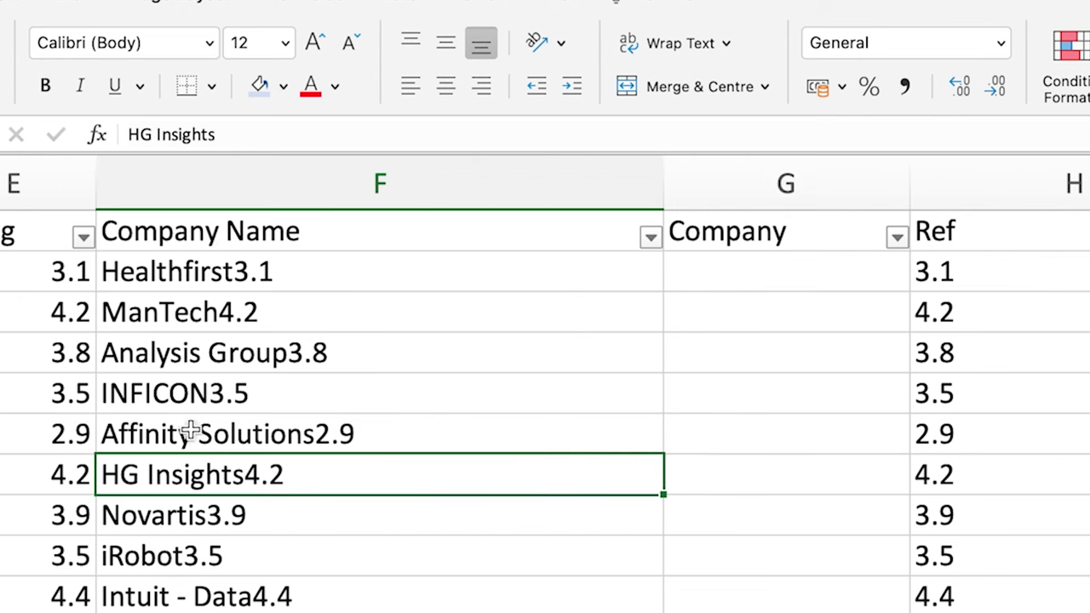
{"action": "left_click", "coordinate": [187, 524]}
{"action": "left_click", "coordinate": [185, 555]}
{"action": "left_click", "coordinate": [177, 598]}
{"action": "left_click", "coordinate": [185, 546]}
{"action": "left_click", "coordinate": [204, 515]}
Step: Count the characters of the first company name by entering =LEN(F2) in G2
{"action": "left_click", "coordinate": [732, 274]}
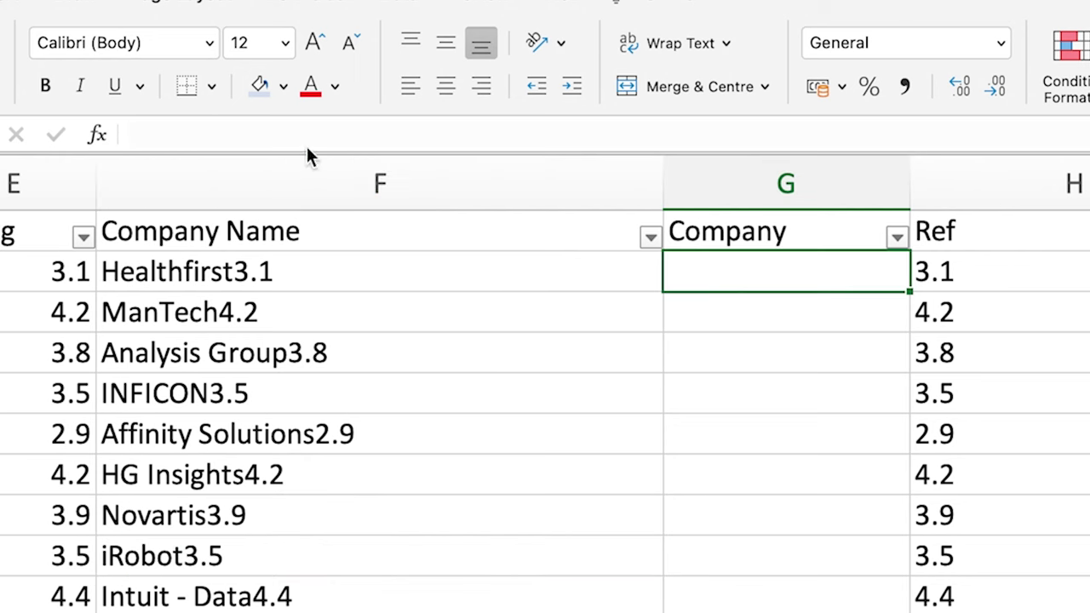
{"action": "left_click", "coordinate": [259, 132]}
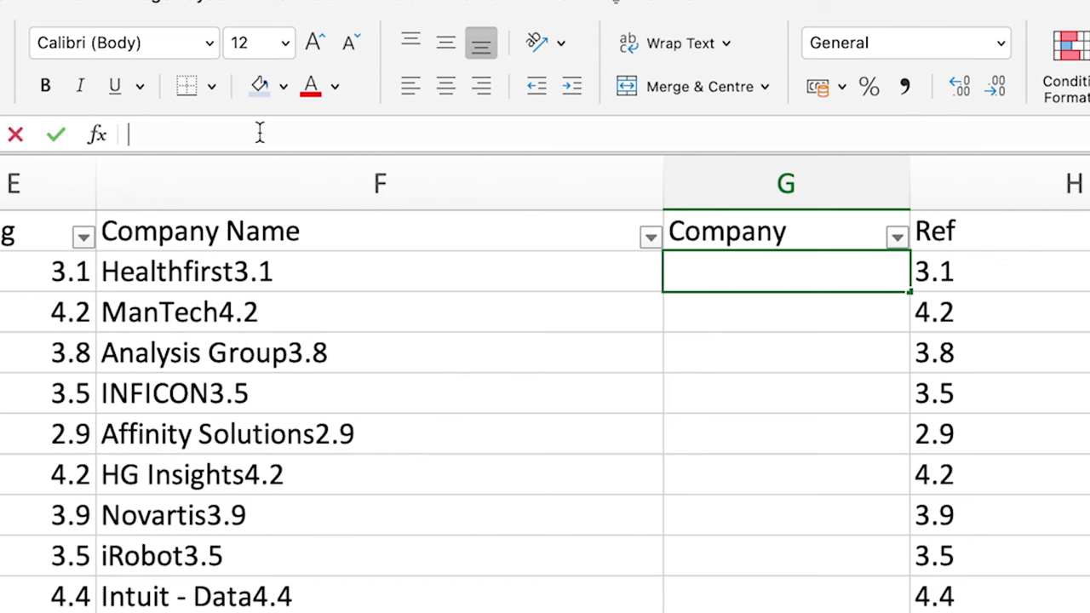
{"action": "type", "text": "="}
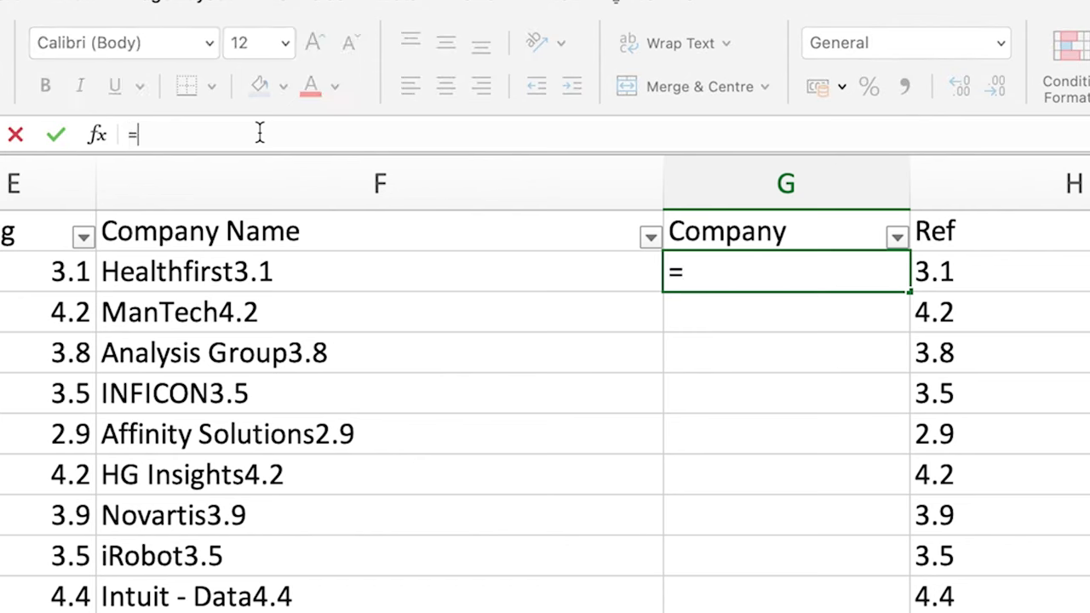
{"action": "type", "text": "len"}
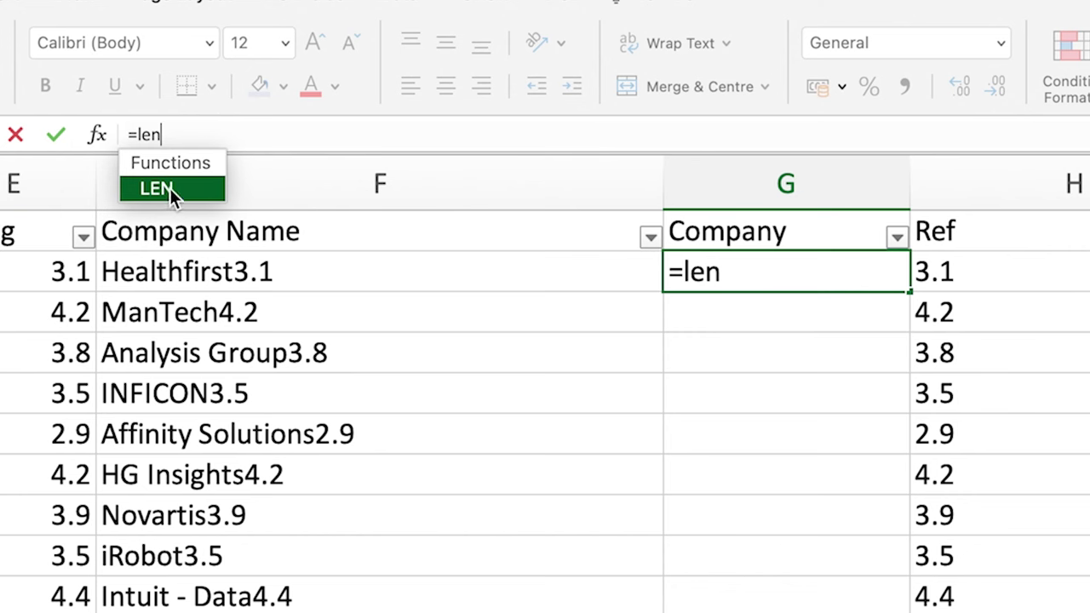
{"action": "double_click", "coordinate": [170, 188]}
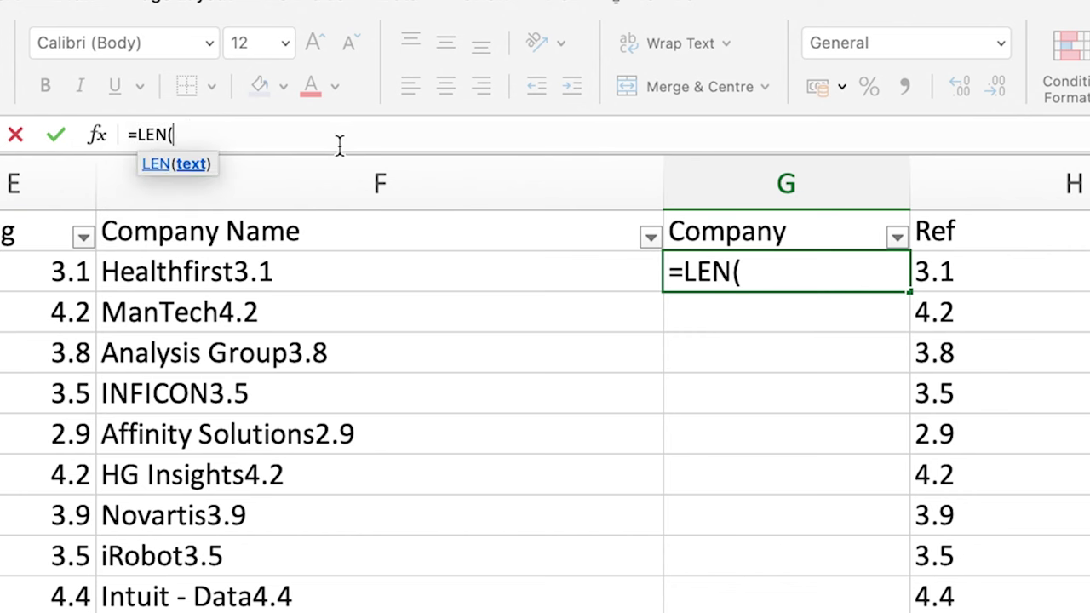
{"action": "left_click", "coordinate": [235, 262]}
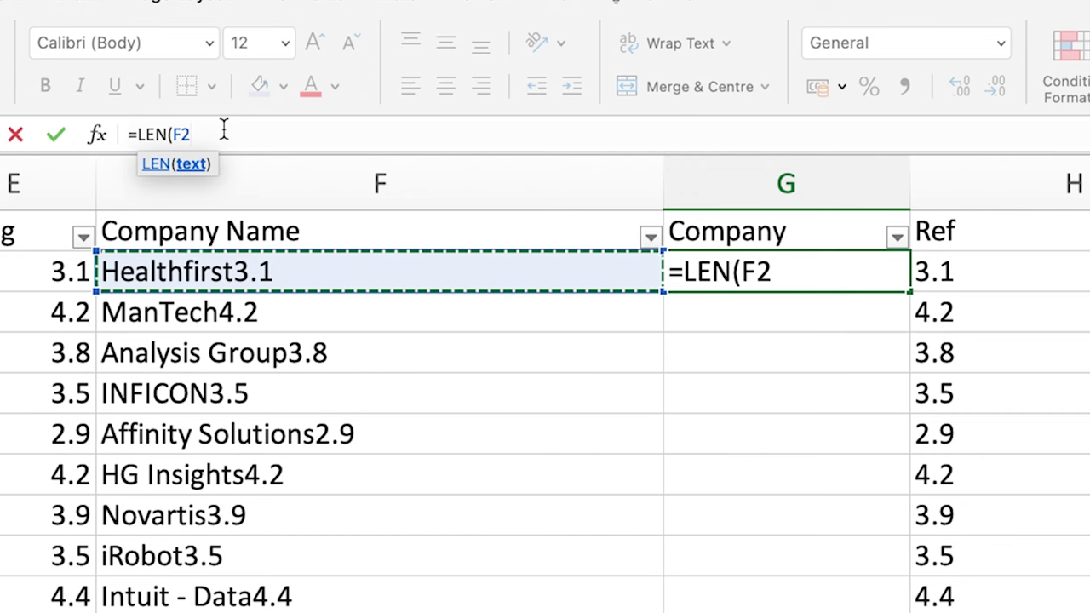
{"action": "type", "text": ")"}
{"action": "key", "text": "Return"}
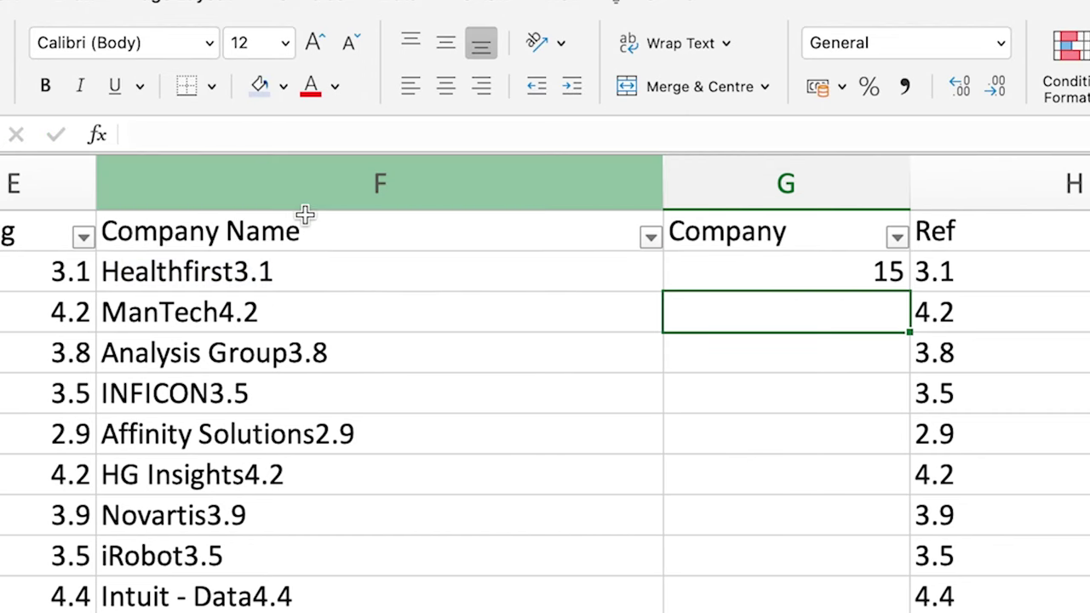
Step: Fill the LEN formula from G2 down the Company column and check the character counts in several rows
{"action": "left_click", "coordinate": [796, 273]}
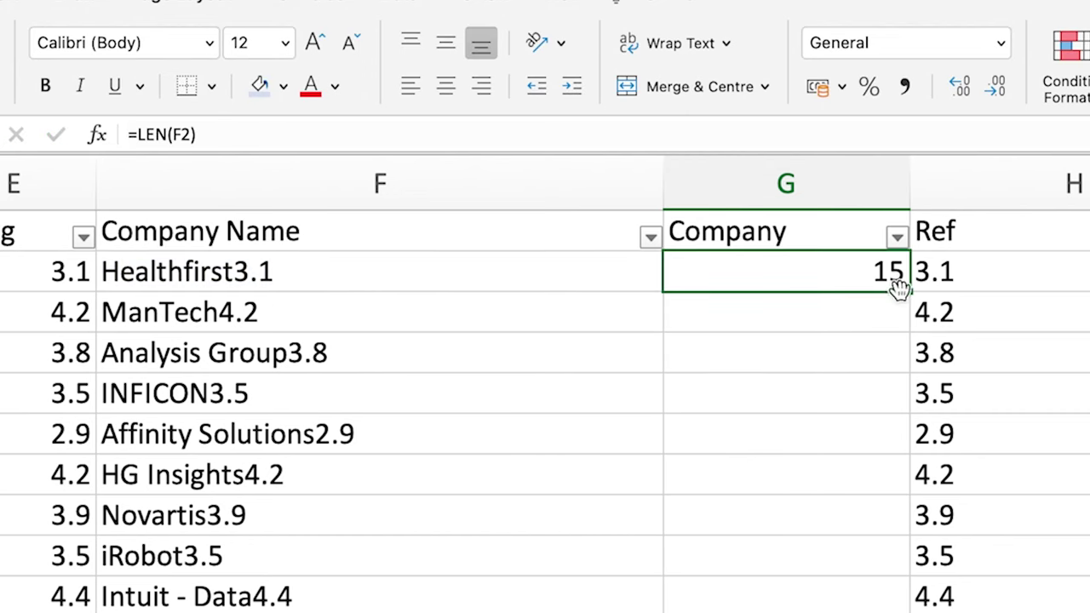
{"action": "double_click", "coordinate": [910, 292]}
{"action": "left_click", "coordinate": [856, 327]}
{"action": "left_click", "coordinate": [851, 362]}
{"action": "left_click", "coordinate": [838, 426]}
{"action": "left_click", "coordinate": [839, 273]}
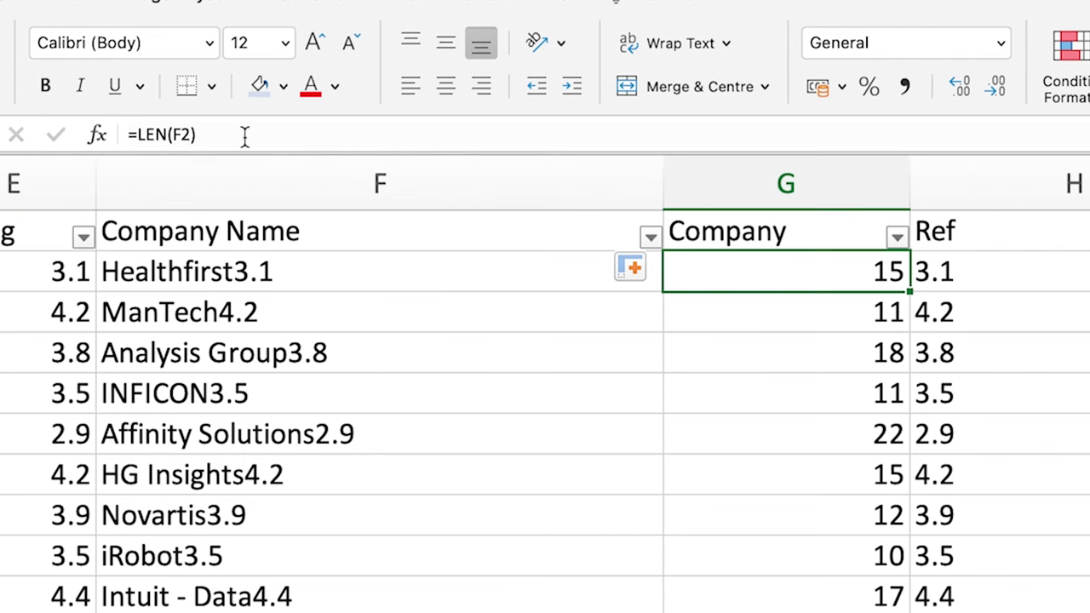
{"action": "left_click", "coordinate": [977, 286]}
{"action": "left_click", "coordinate": [881, 274]}
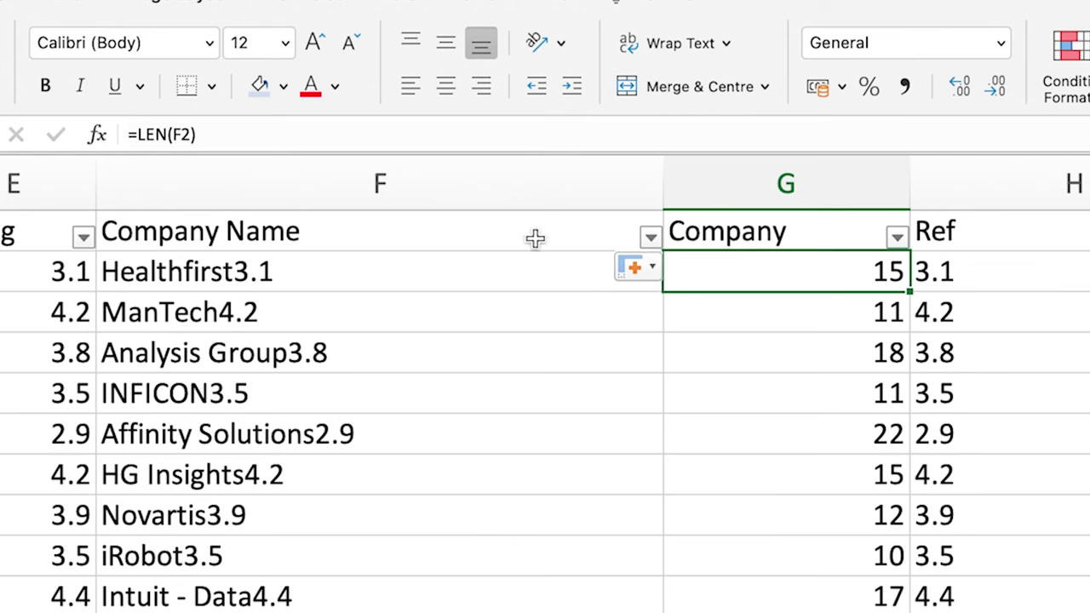
Step: Change the G2 formula to =LEN(F2)-3 and fill it down the Company column
{"action": "left_click", "coordinate": [230, 136]}
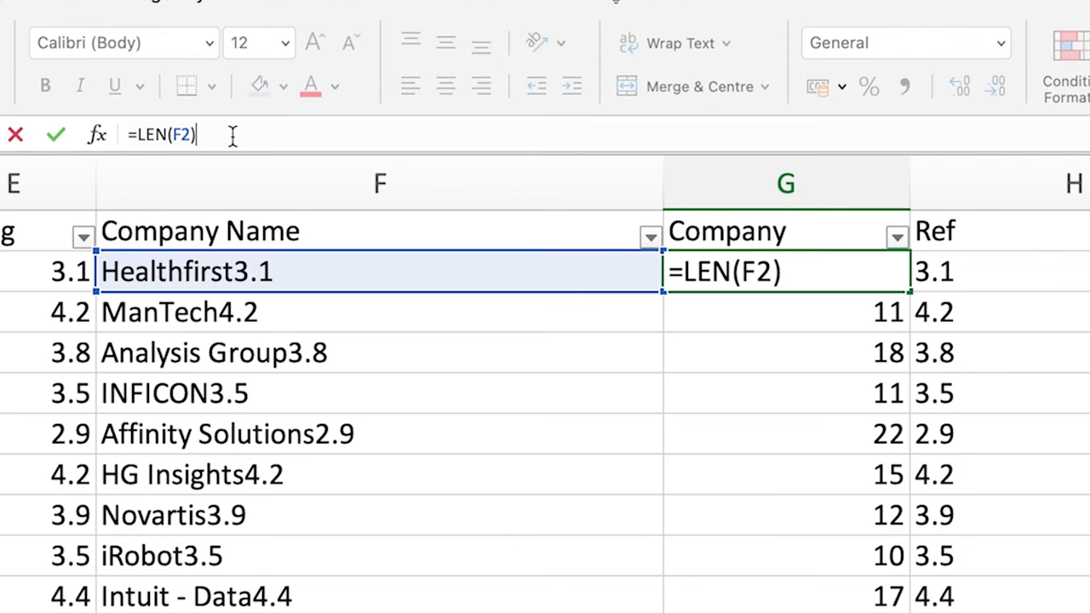
{"action": "type", "text": "-3"}
{"action": "key", "text": "Return"}
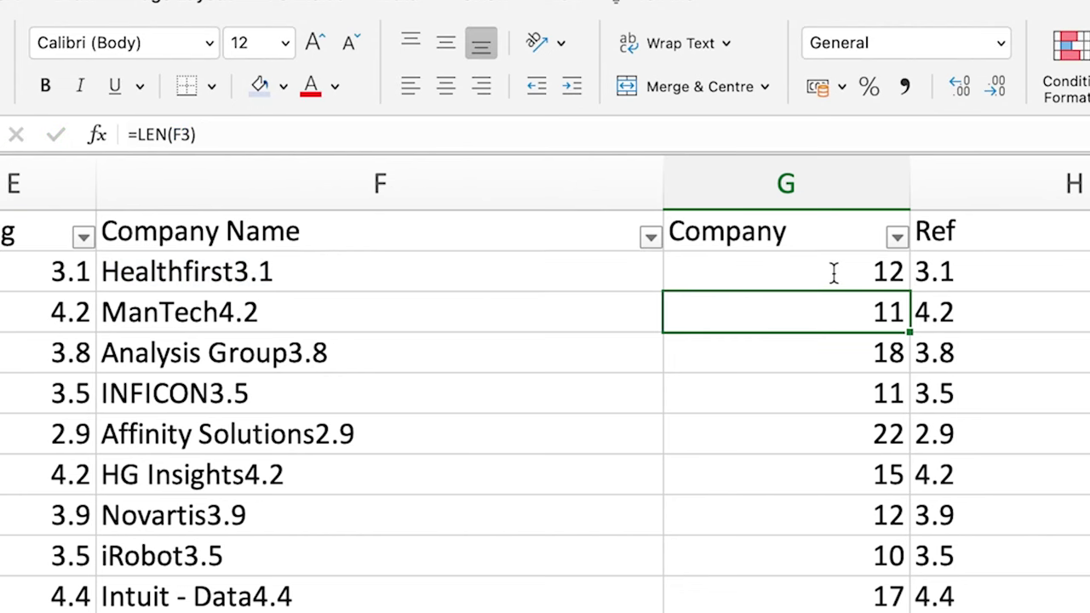
{"action": "left_click", "coordinate": [866, 279]}
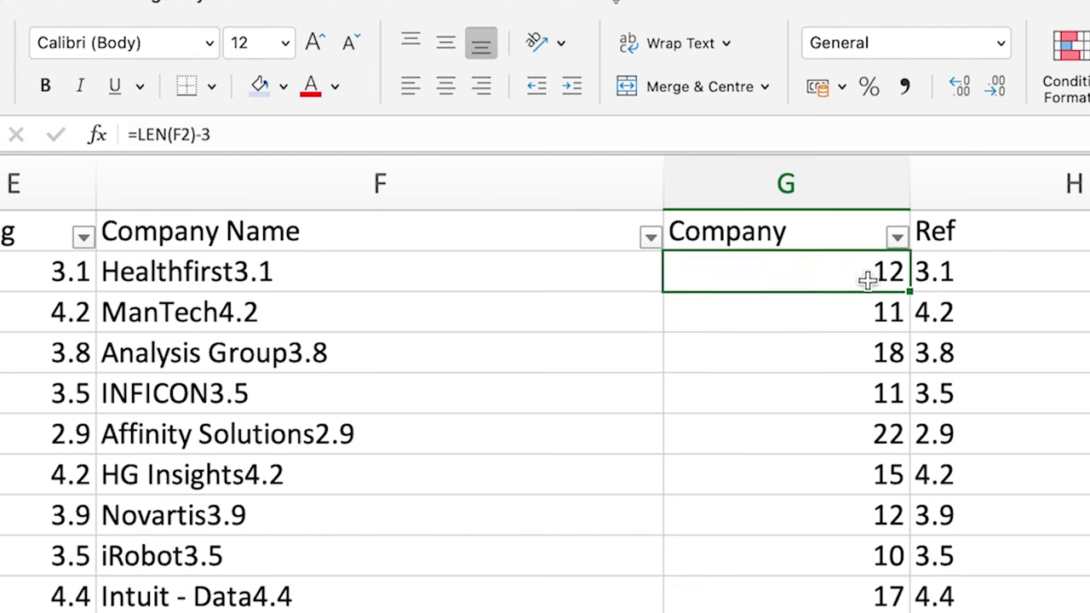
{"action": "double_click", "coordinate": [909, 292]}
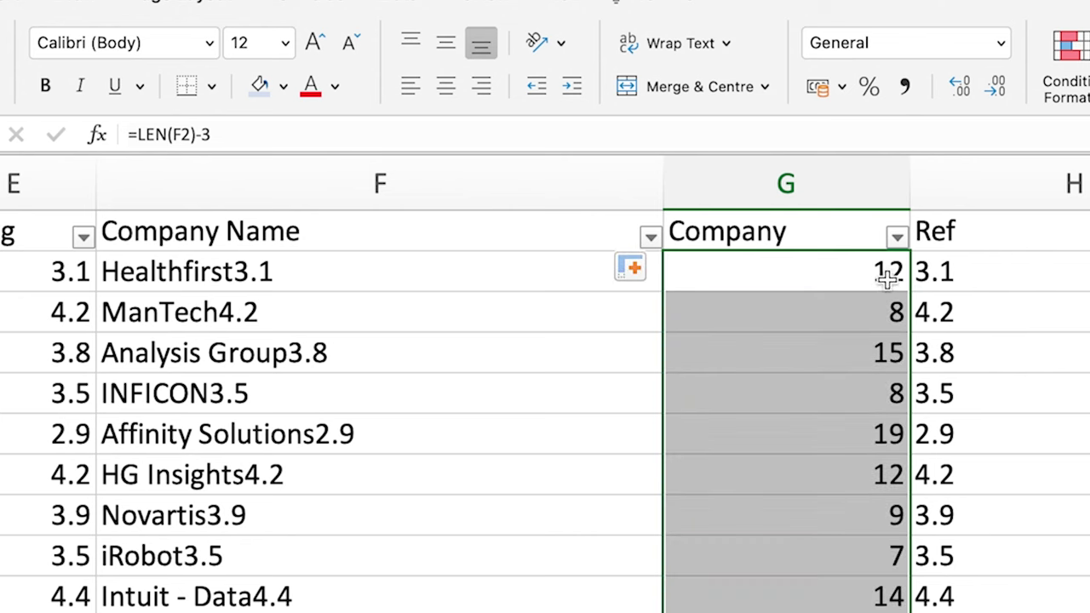
{"action": "left_click", "coordinate": [845, 278]}
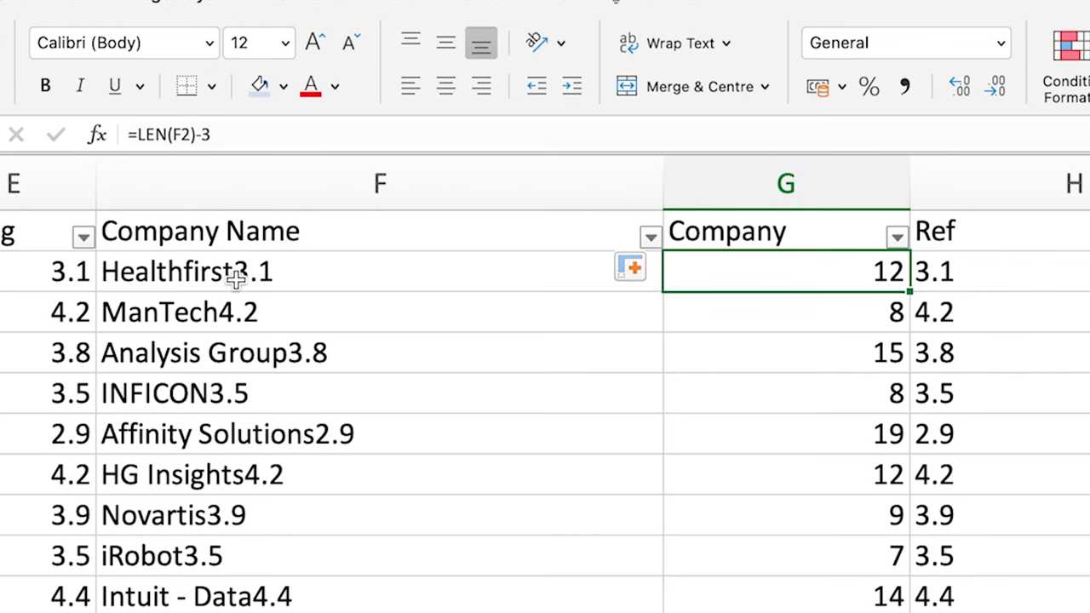
Step: Wrap the G2 formula in LEFT so it reads =LEFT(F2,LEN(F2)-3)
{"action": "left_click", "coordinate": [221, 134]}
{"action": "left_click", "coordinate": [139, 136]}
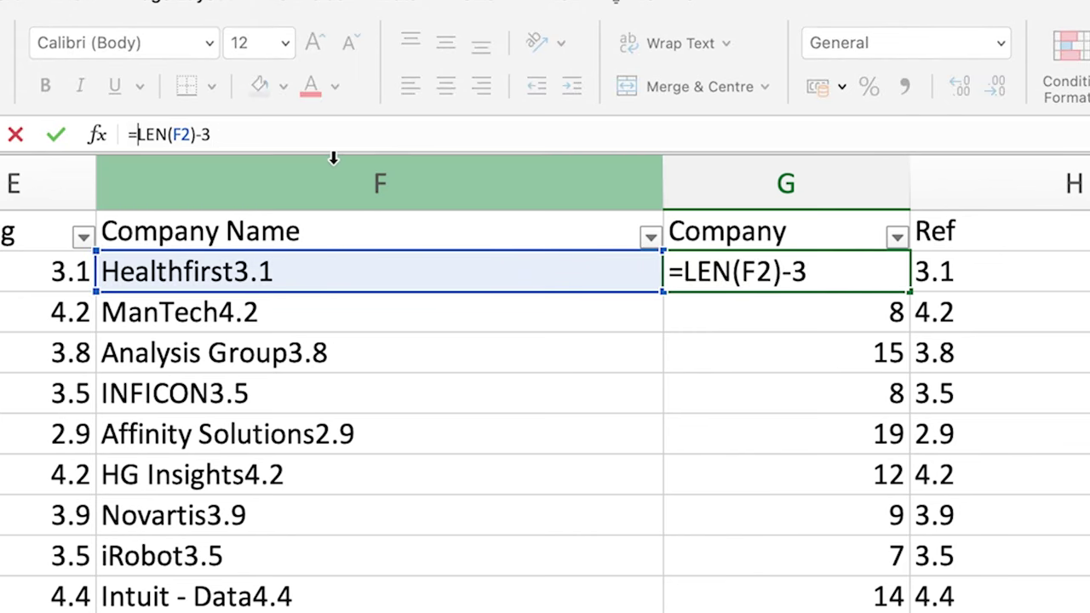
{"action": "type", "text": "left"}
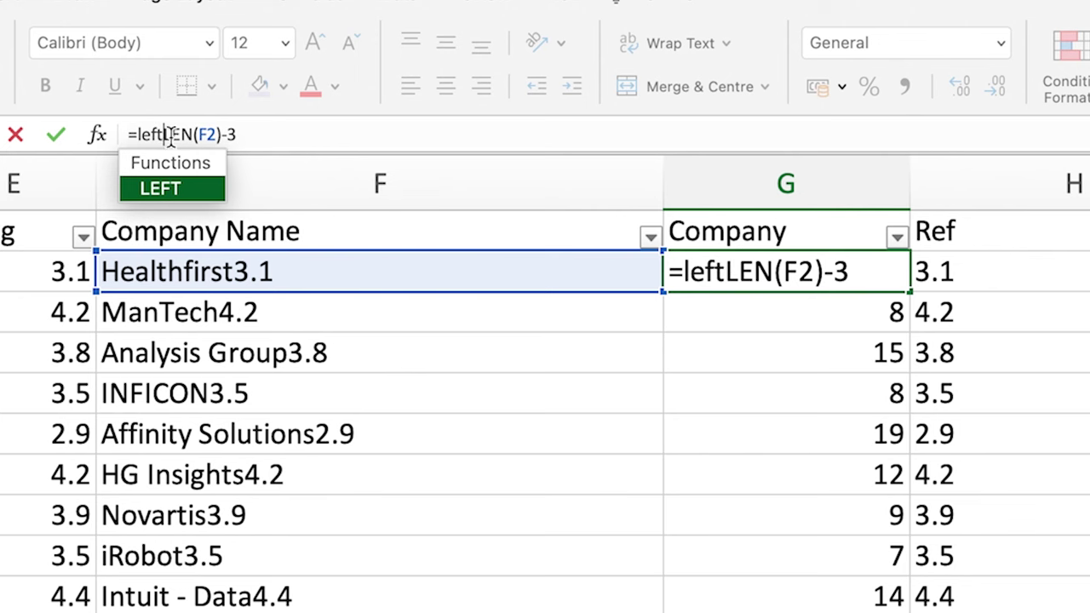
{"action": "double_click", "coordinate": [176, 185]}
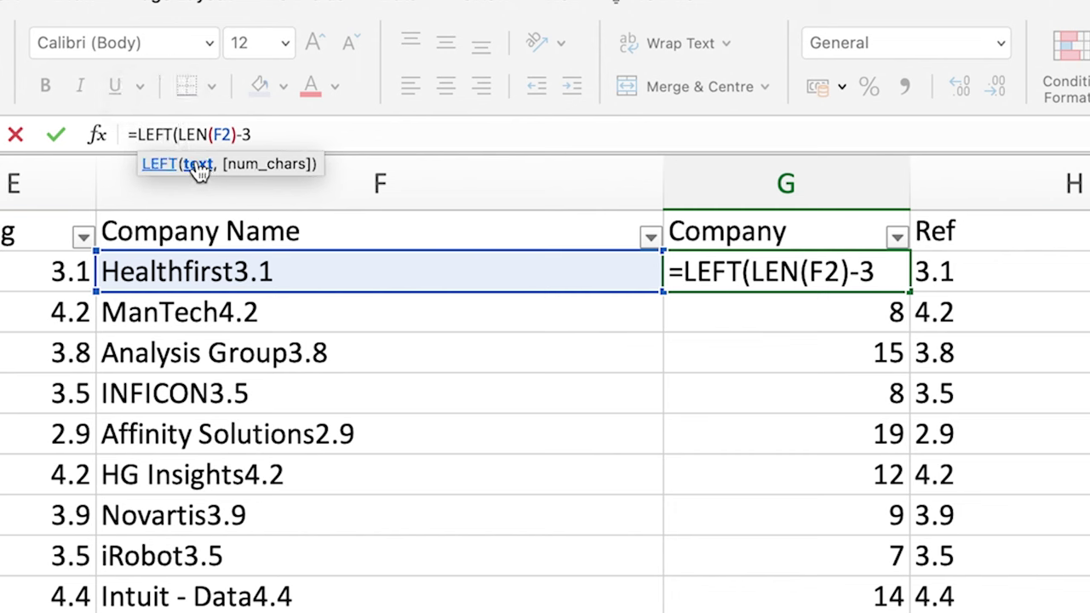
{"action": "left_click", "coordinate": [218, 269]}
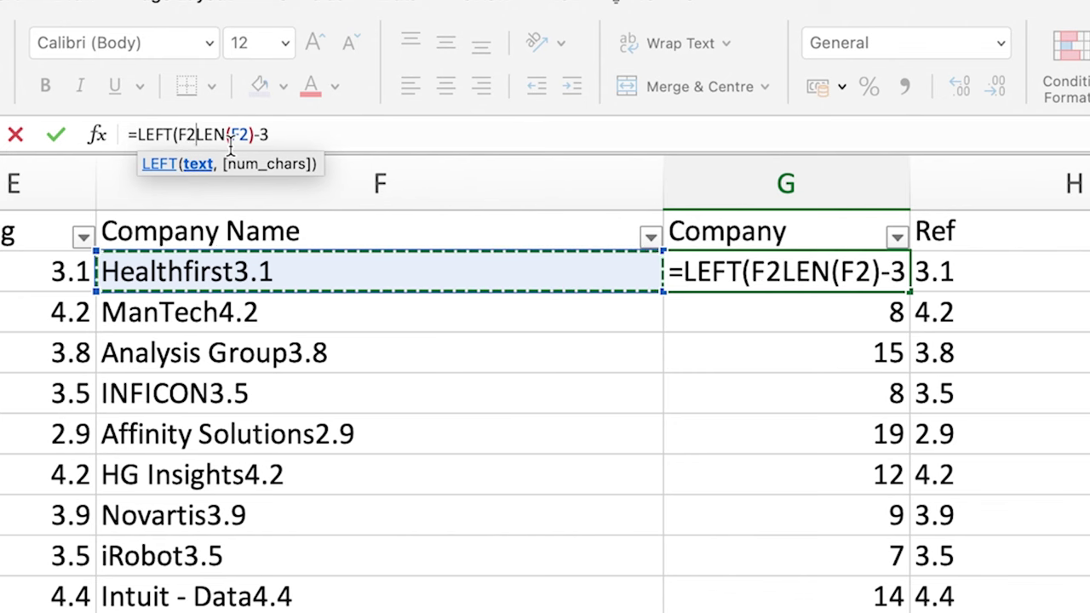
{"action": "type", "text": ","}
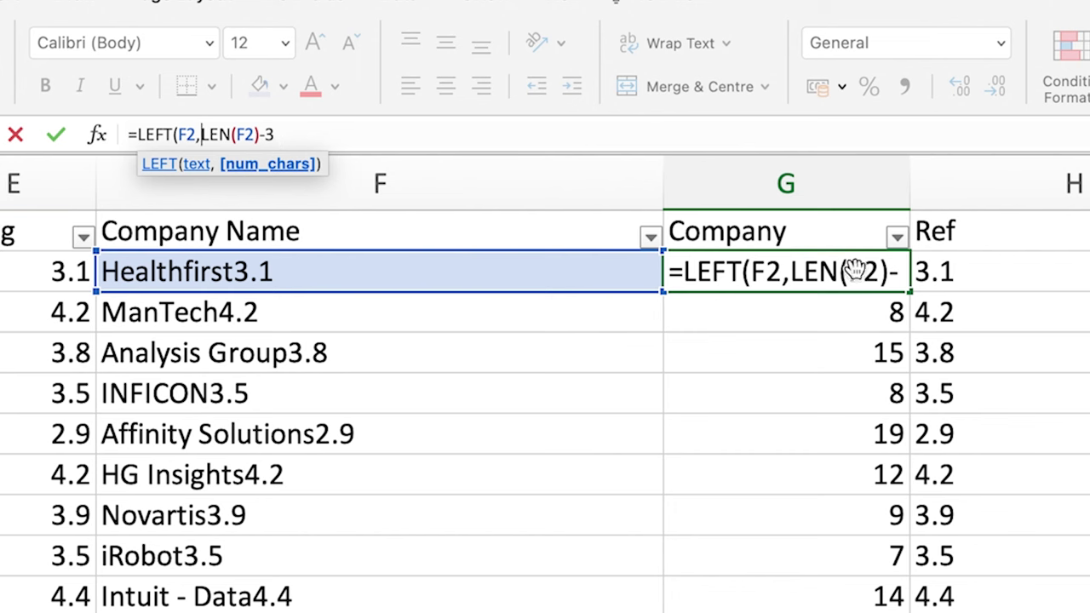
{"action": "left_click", "coordinate": [280, 133]}
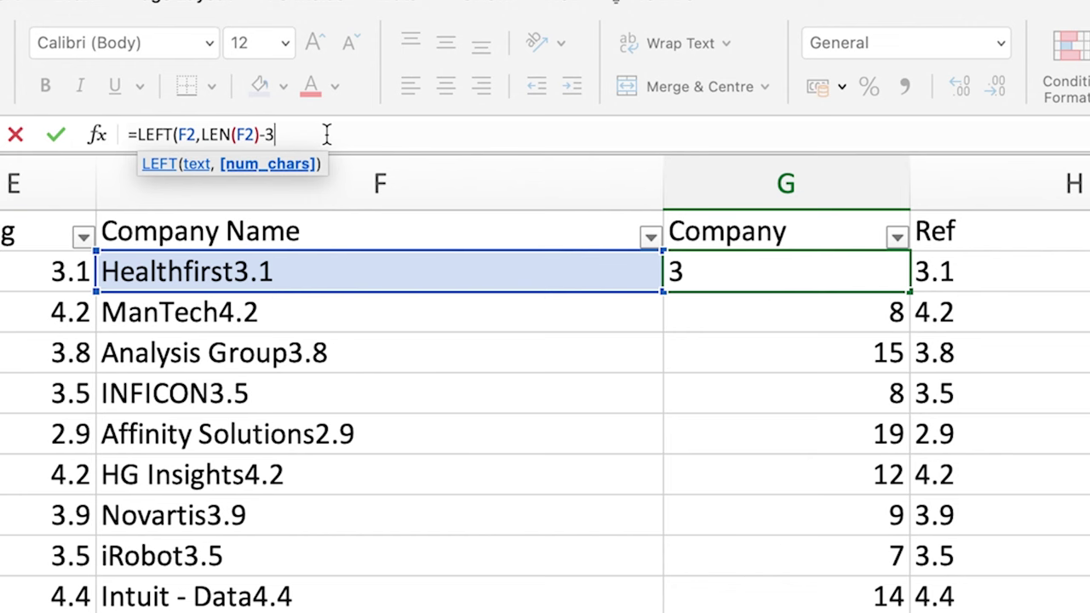
{"action": "type", "text": ")"}
{"action": "key", "text": "Return"}
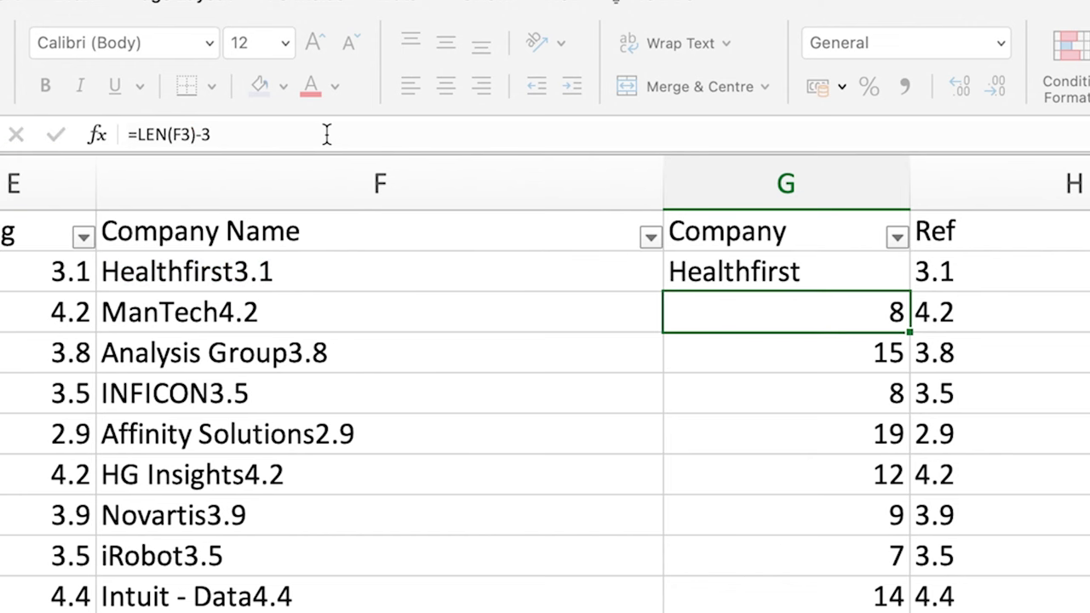
Step: Fill the LEFT formula from G2 down the Company column and check the extracted names
{"action": "left_click", "coordinate": [766, 274]}
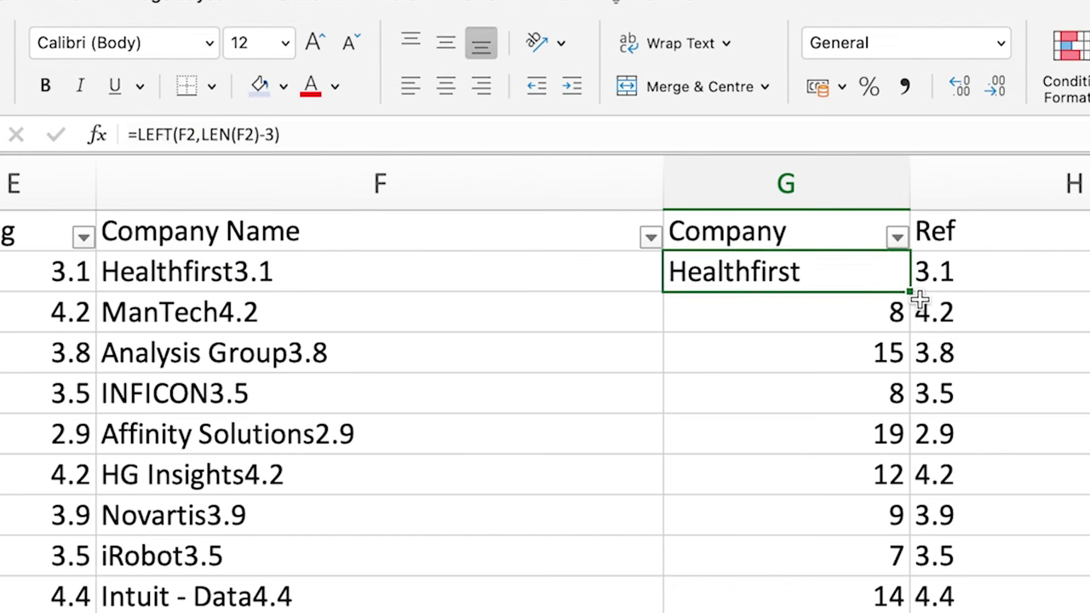
{"action": "double_click", "coordinate": [910, 293]}
{"action": "left_click", "coordinate": [801, 392]}
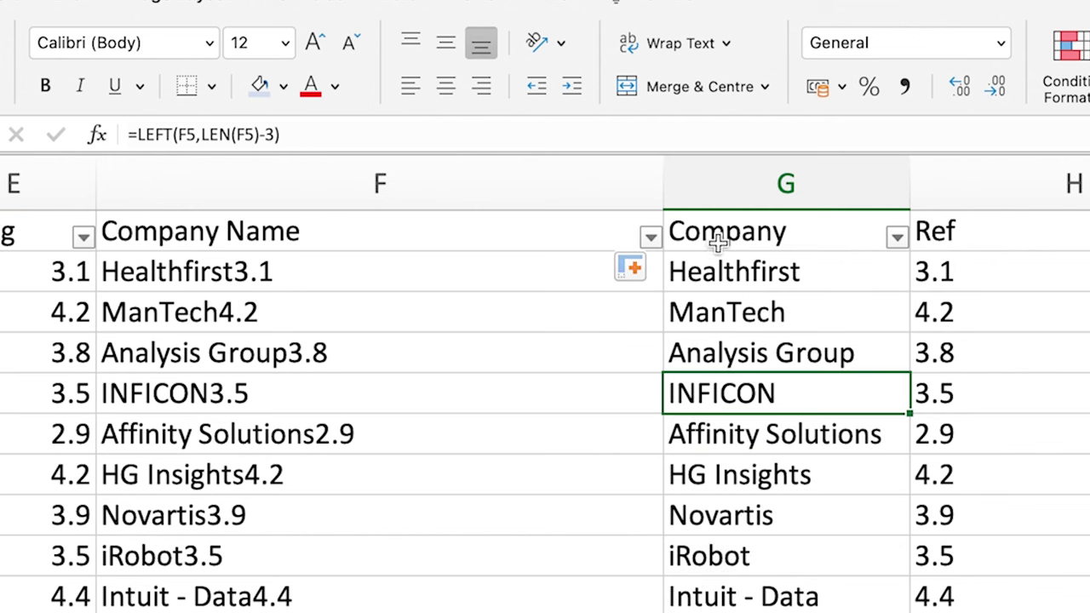
{"action": "key", "text": "Up"}
{"action": "key", "text": "Up"}
{"action": "key", "text": "Up"}
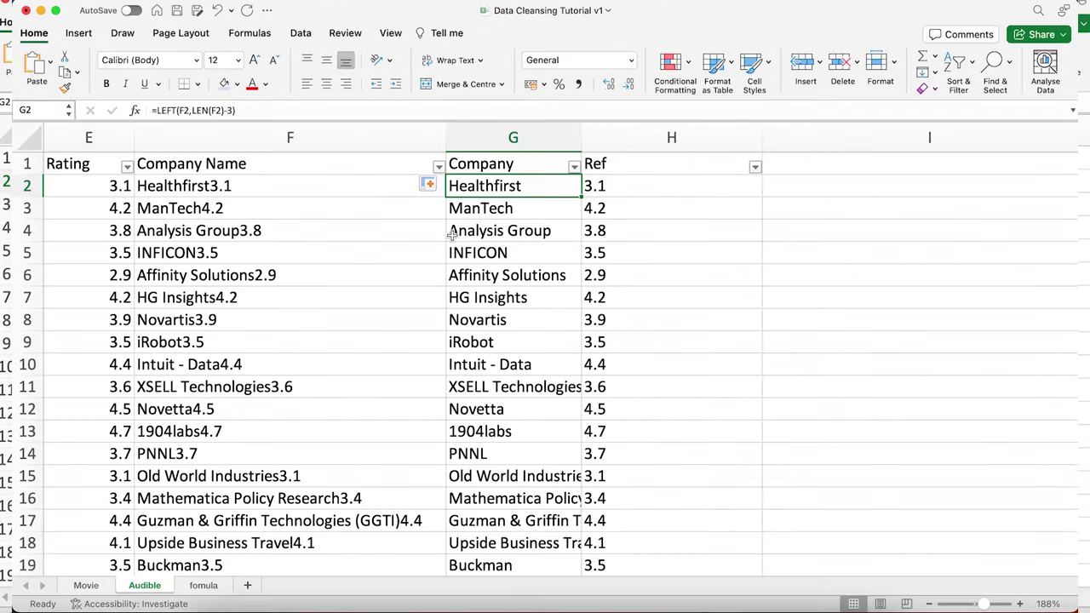
{"action": "left_click", "coordinate": [532, 237]}
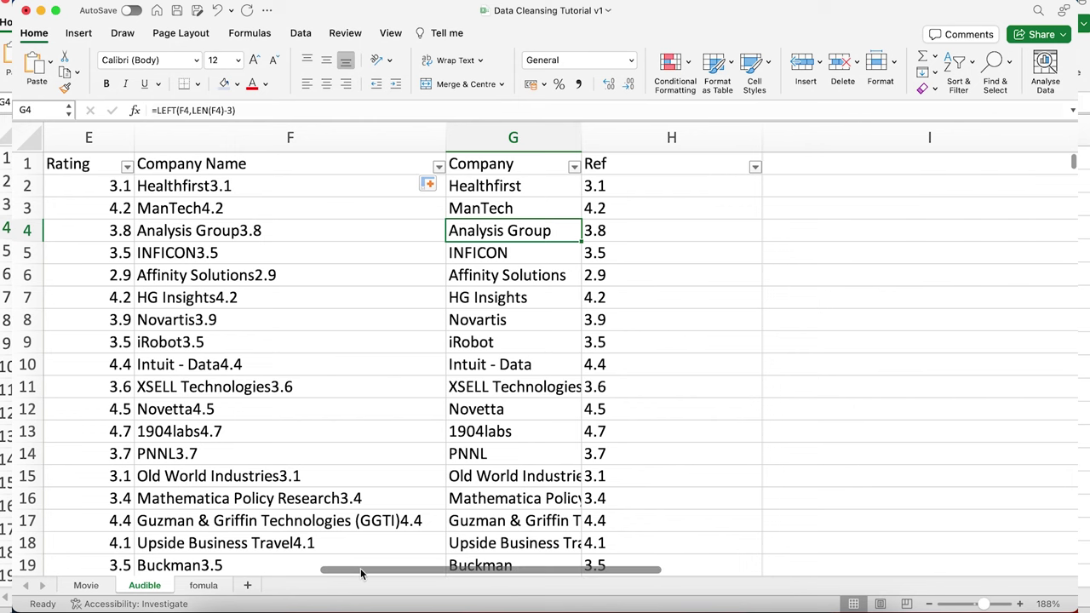
Step: Delete the blank column I between Ref and Location, and narrow the Ref column to a width of 7.67
{"action": "left_click_drag", "start_coordinate": [361, 573], "coordinate": [413, 573]}
{"action": "left_click", "coordinate": [674, 143]}
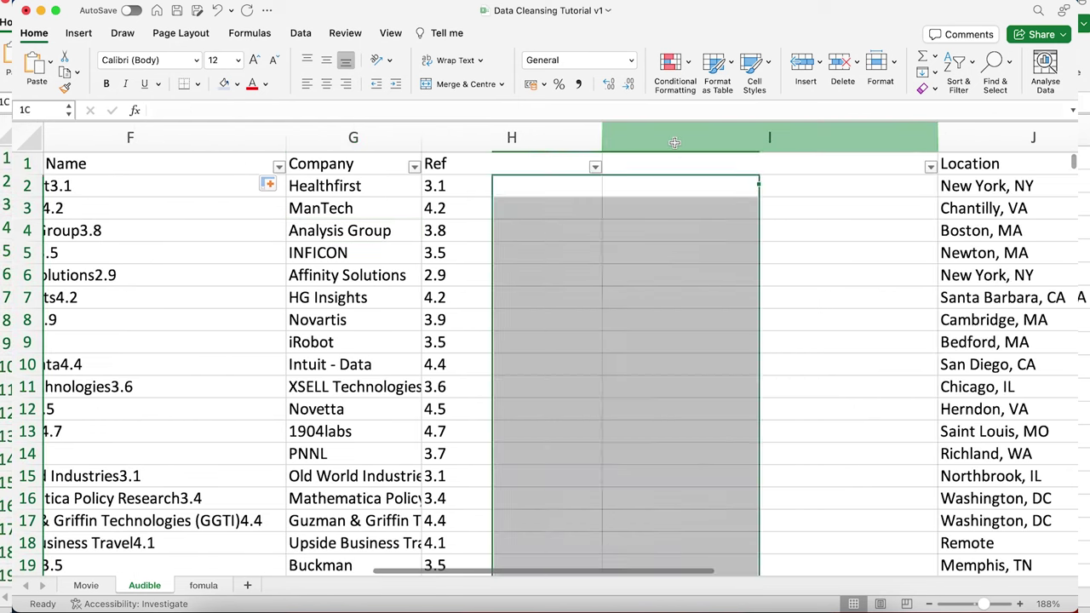
{"action": "right_click", "coordinate": [675, 142]}
{"action": "left_click", "coordinate": [714, 241]}
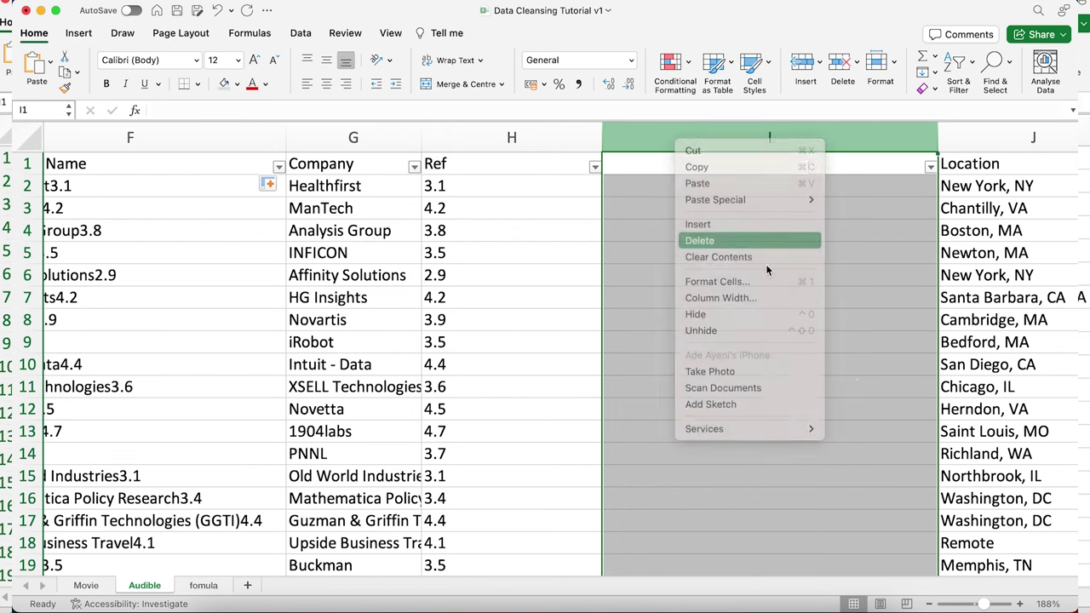
{"action": "left_click_drag", "start_coordinate": [612, 138], "coordinate": [492, 138]}
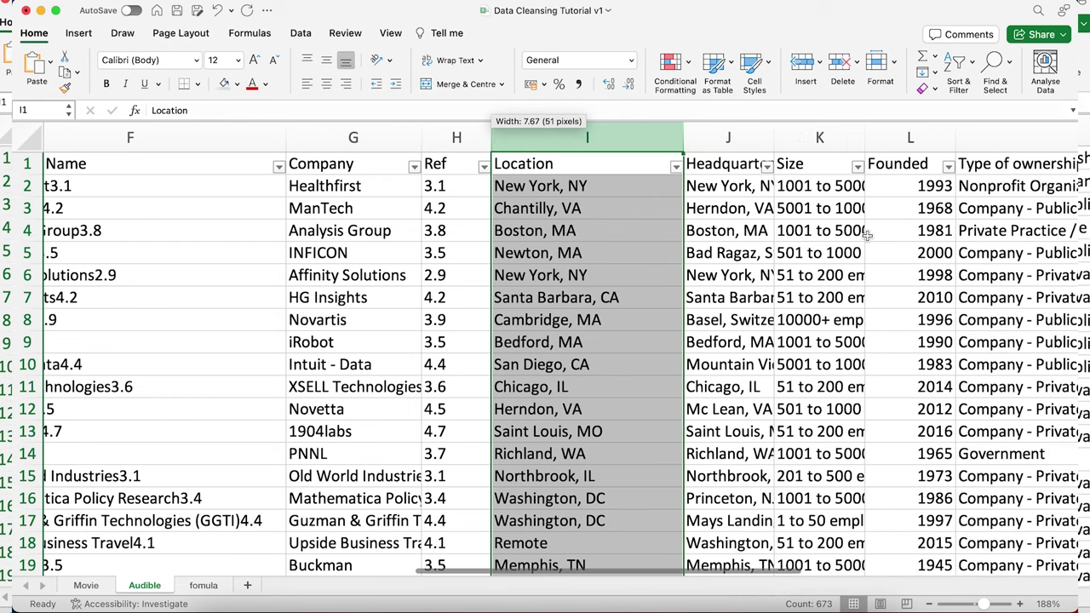
{"action": "left_click", "coordinate": [813, 258]}
Step: Widen the Sector column O until its entries show in full
{"action": "left_click_drag", "start_coordinate": [703, 576], "coordinate": [973, 560]}
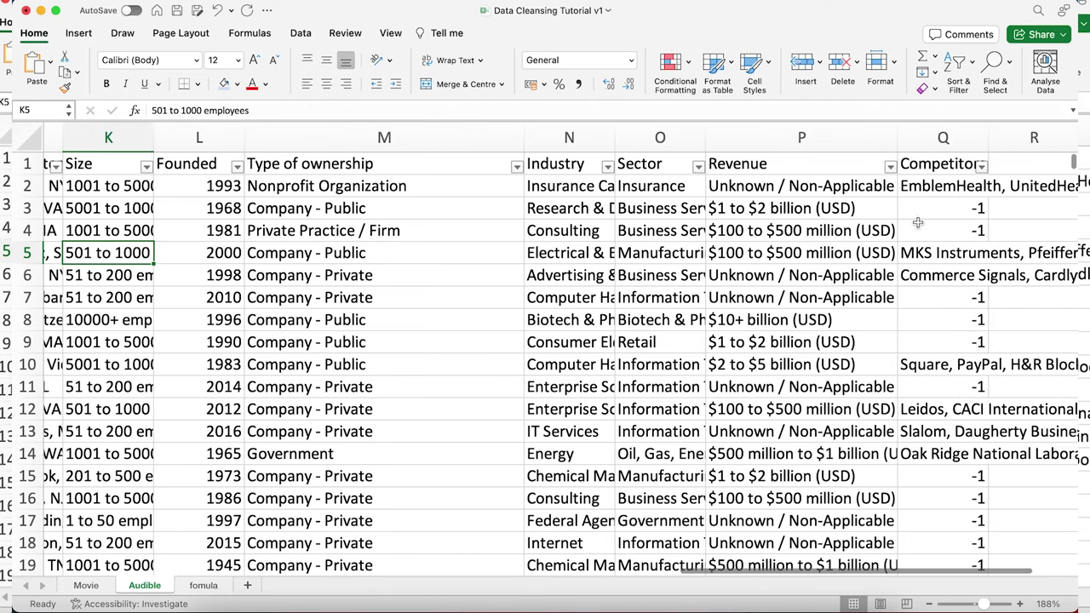
{"action": "left_click", "coordinate": [774, 139]}
{"action": "left_click_drag", "start_coordinate": [701, 138], "coordinate": [818, 138]}
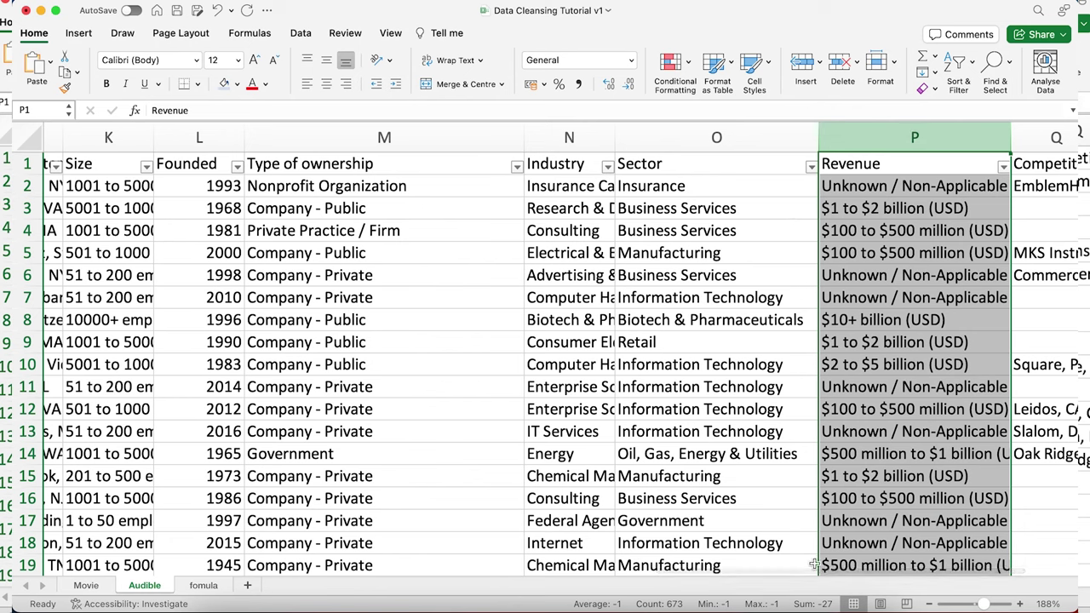
Step: Examine the entries in the Salary Estimate column C for text that needs cleaning
{"action": "left_click_drag", "start_coordinate": [798, 572], "coordinate": [140, 569]}
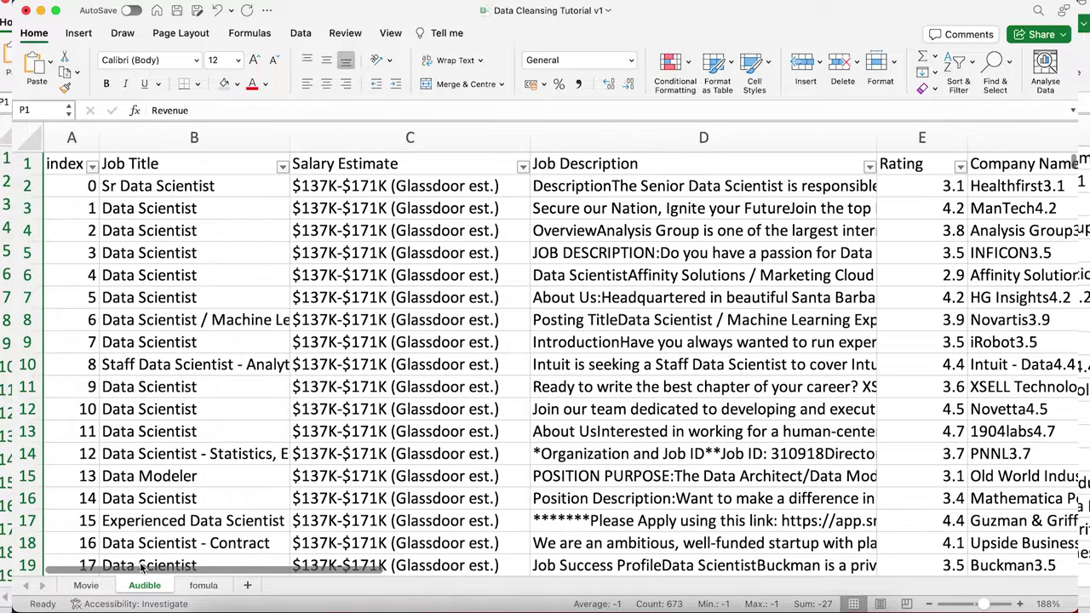
{"action": "left_click", "coordinate": [362, 292]}
{"action": "left_click", "coordinate": [417, 192]}
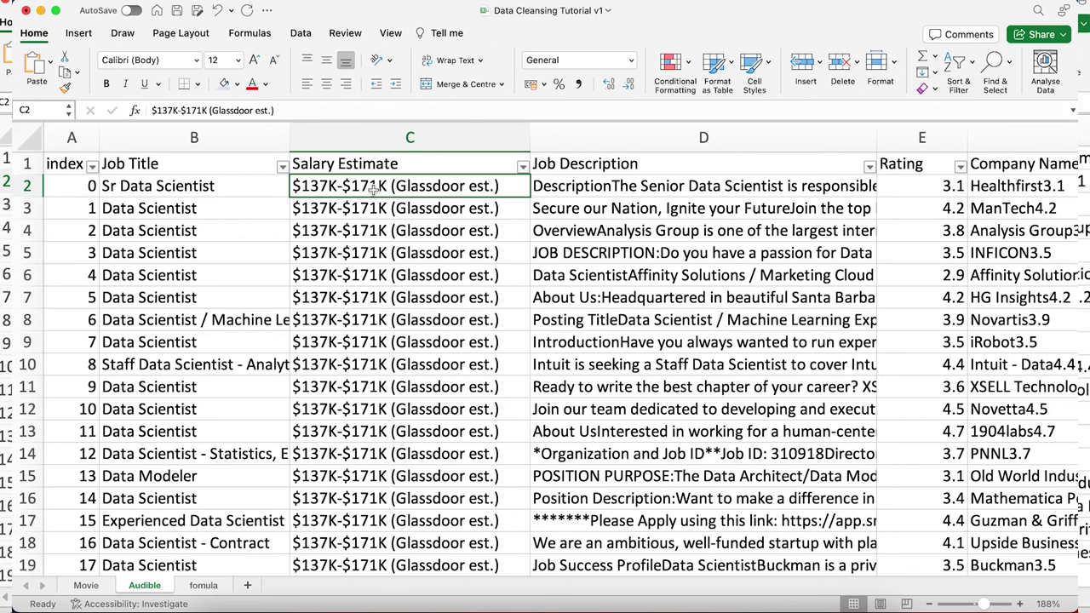
{"action": "key", "text": "Down"}
{"action": "key", "text": "Down"}
{"action": "key", "text": "Down"}
{"action": "key", "text": "Down"}
{"action": "key", "text": "Down"}
{"action": "key", "text": "Down"}
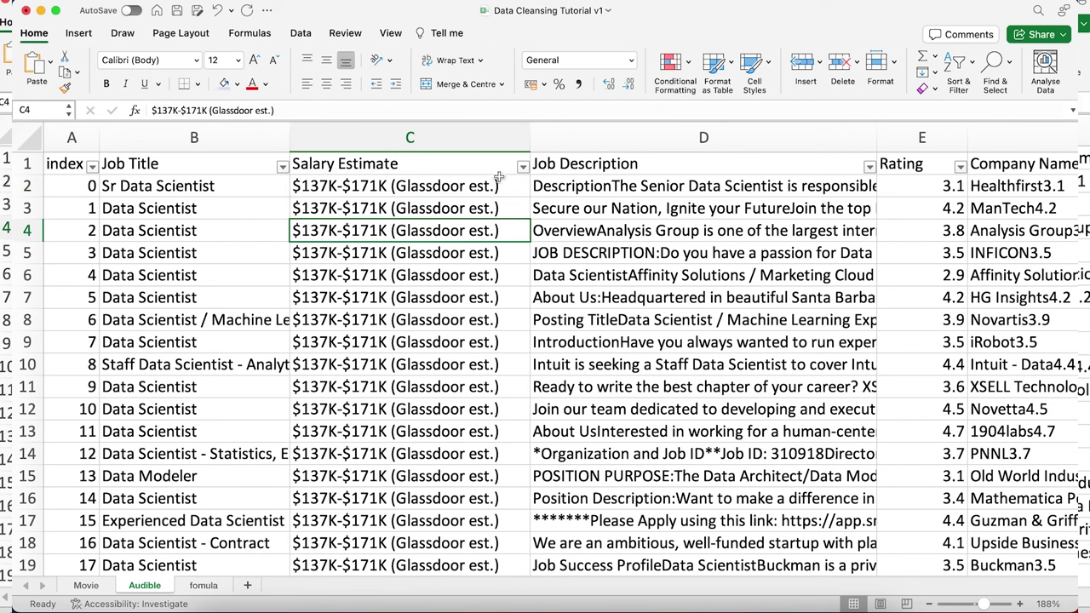
{"action": "left_click", "coordinate": [443, 364]}
{"action": "left_click", "coordinate": [501, 341]}
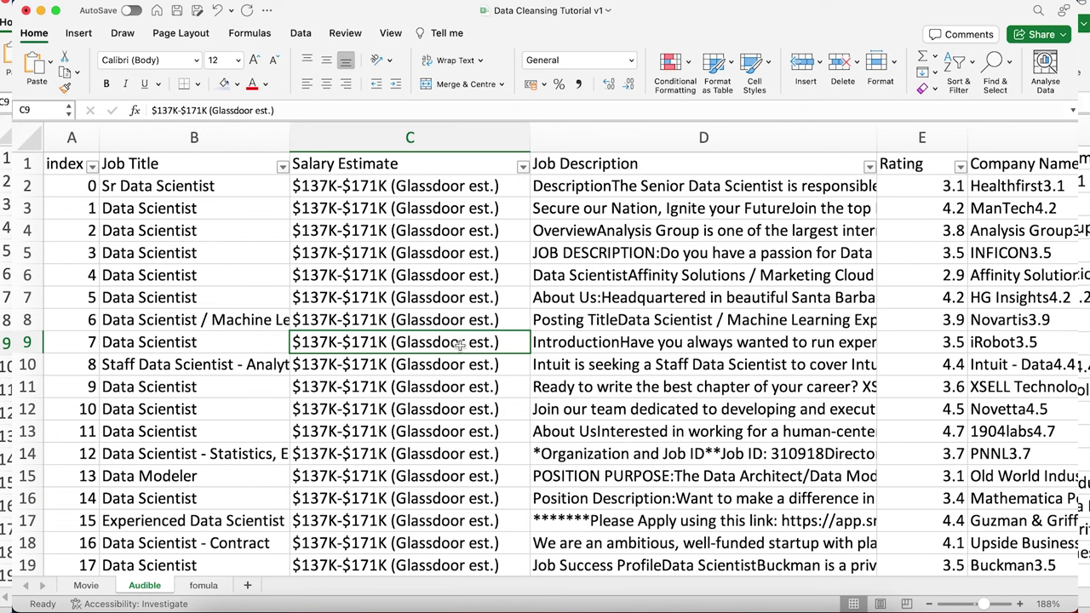
Step: Copy the text "(Glassdoor est.)" from the salary entry in C2
{"action": "left_click", "coordinate": [446, 194]}
{"action": "left_click", "coordinate": [446, 139]}
{"action": "left_click", "coordinate": [392, 188]}
{"action": "double_click", "coordinate": [390, 186]}
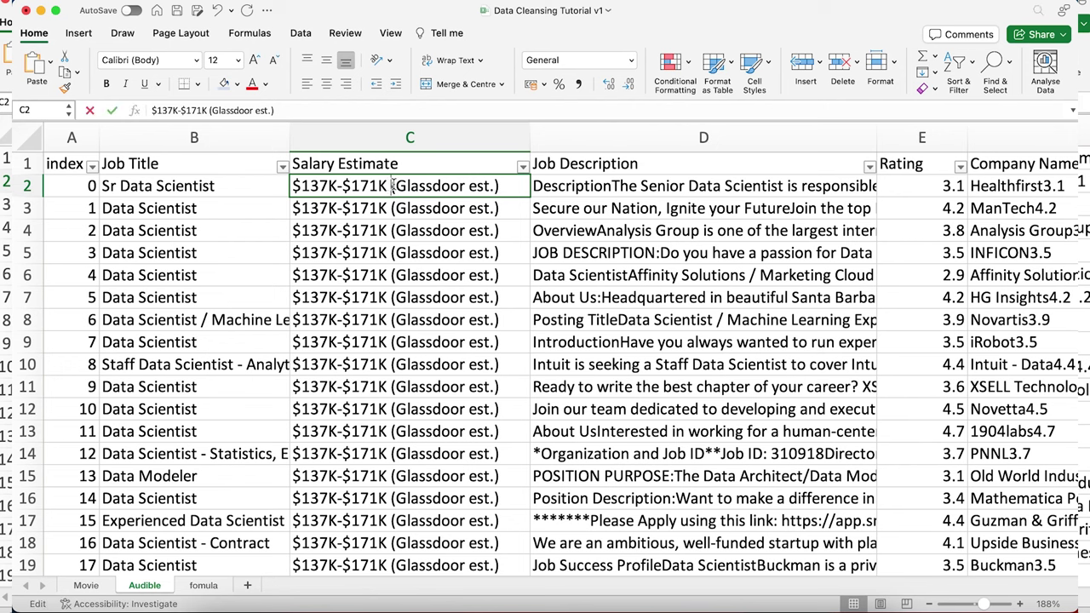
{"action": "left_click_drag", "start_coordinate": [391, 186], "coordinate": [502, 186]}
{"action": "key", "text": "super+c"}
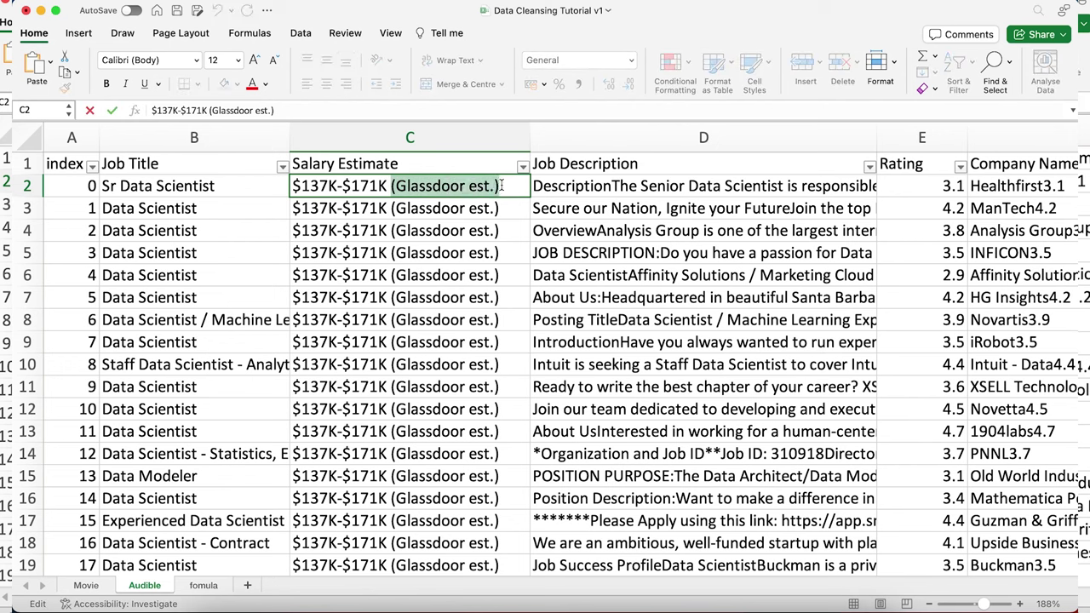
Step: Append the copied "(Glassdoor est.)" to the Salary Estimate header in C1
{"action": "double_click", "coordinate": [414, 163]}
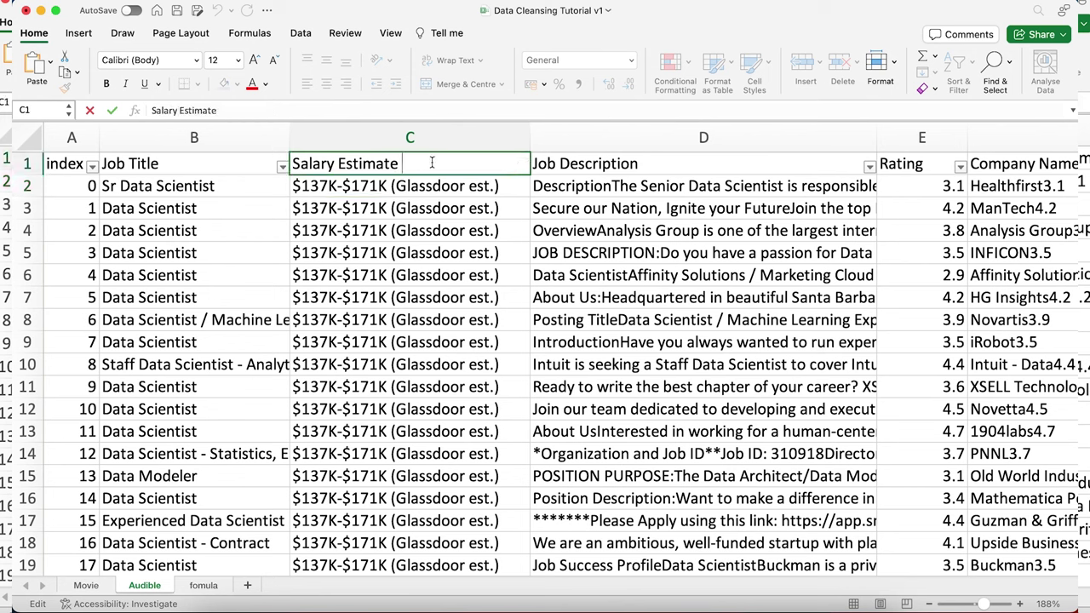
{"action": "key", "text": "super+v"}
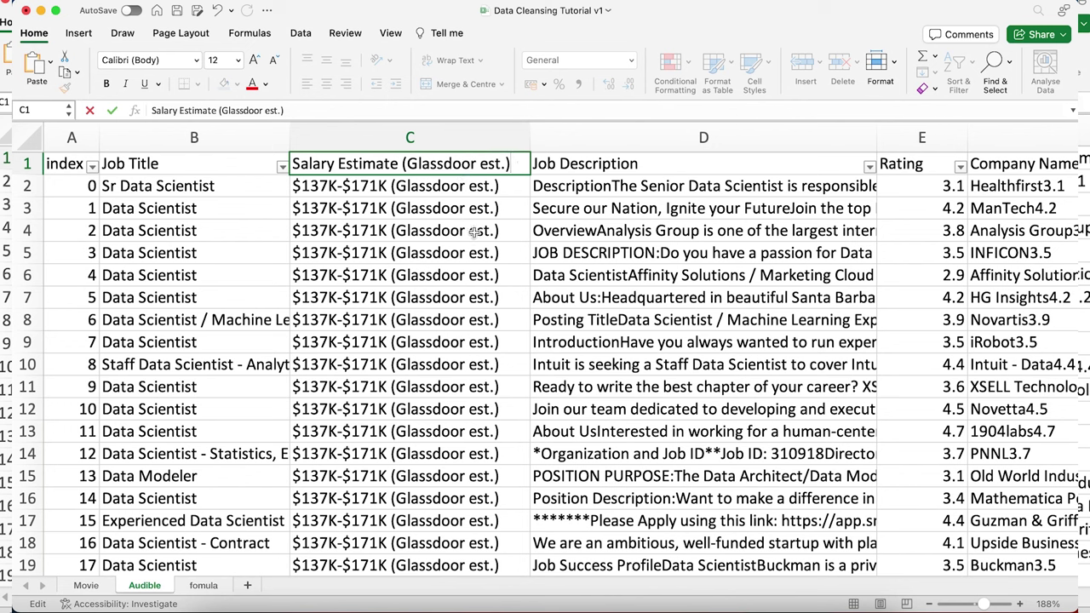
{"action": "left_click", "coordinate": [473, 232]}
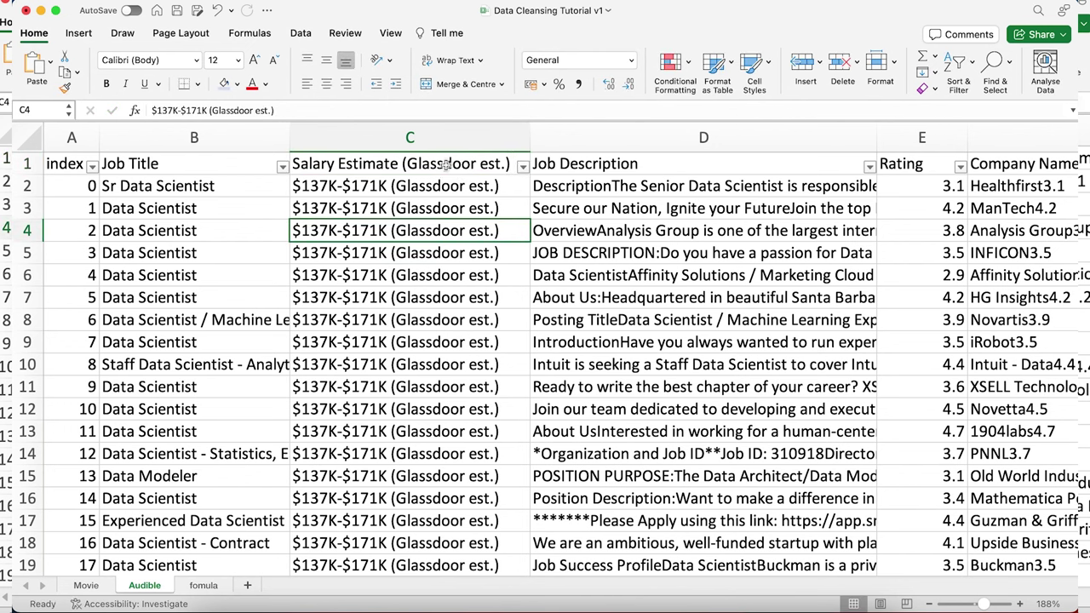
Step: Replace every "(Glassdoor est.)" in column C with nothing, leaving only the salary ranges
{"action": "double_click", "coordinate": [501, 186]}
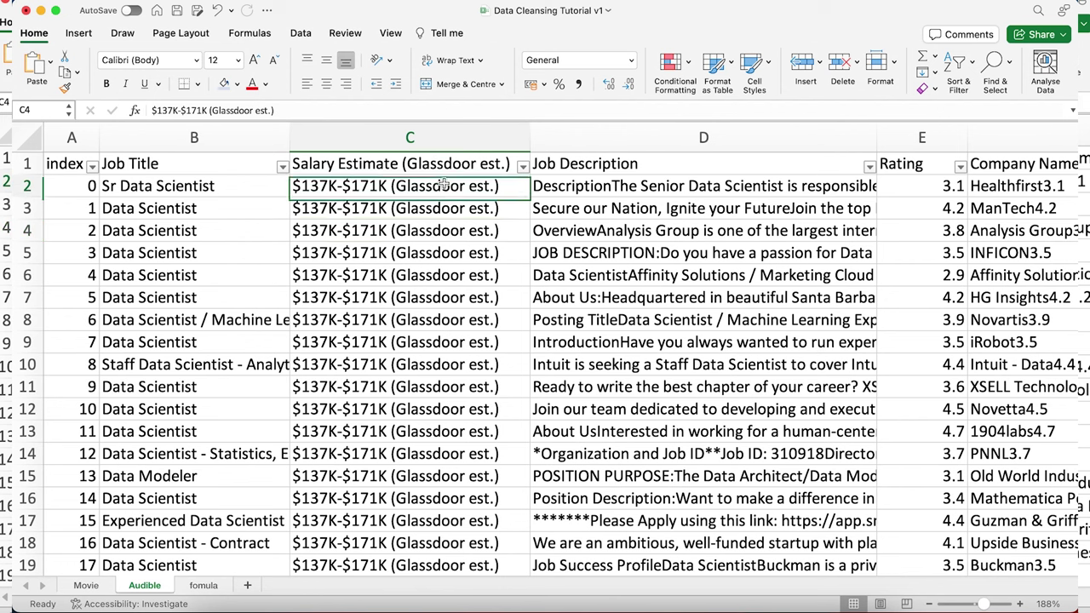
{"action": "left_click_drag", "start_coordinate": [501, 185], "coordinate": [394, 189]}
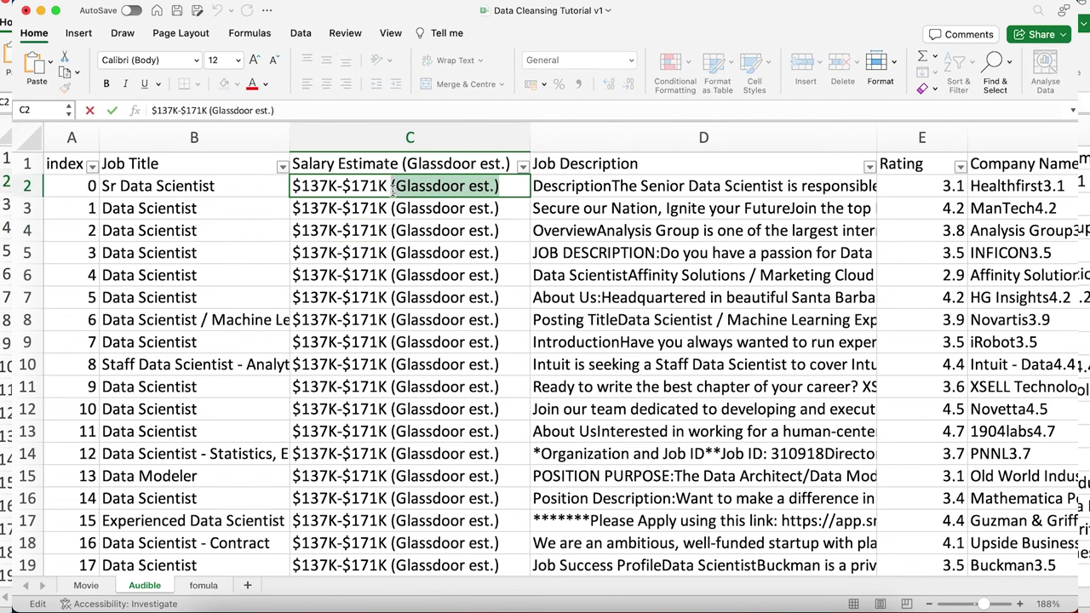
{"action": "left_click", "coordinate": [410, 138]}
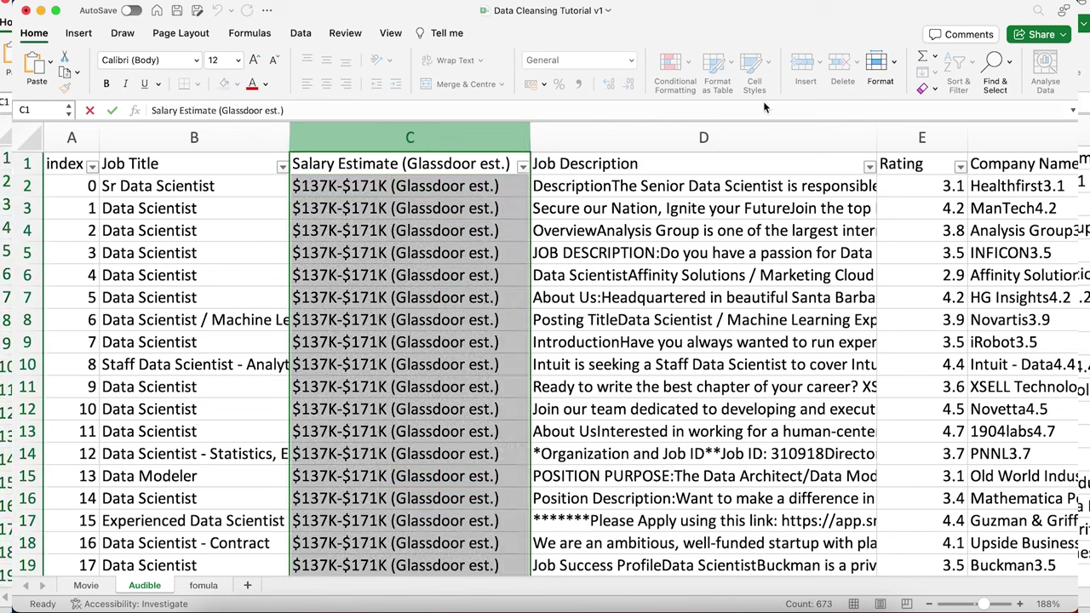
{"action": "left_click", "coordinate": [1003, 66]}
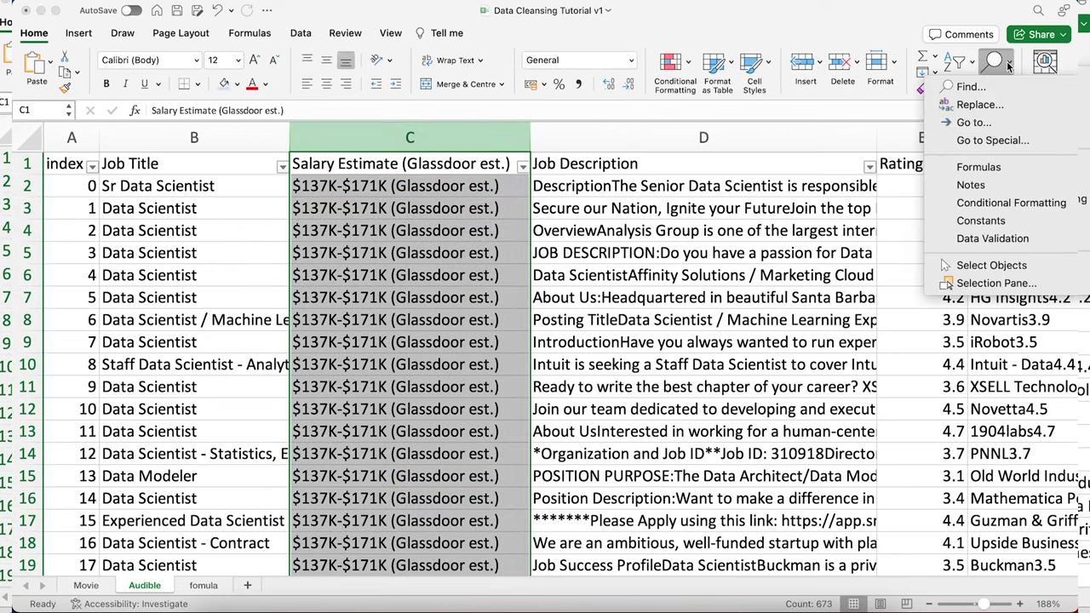
{"action": "left_click", "coordinate": [979, 104]}
{"action": "triple_click", "coordinate": [451, 186]}
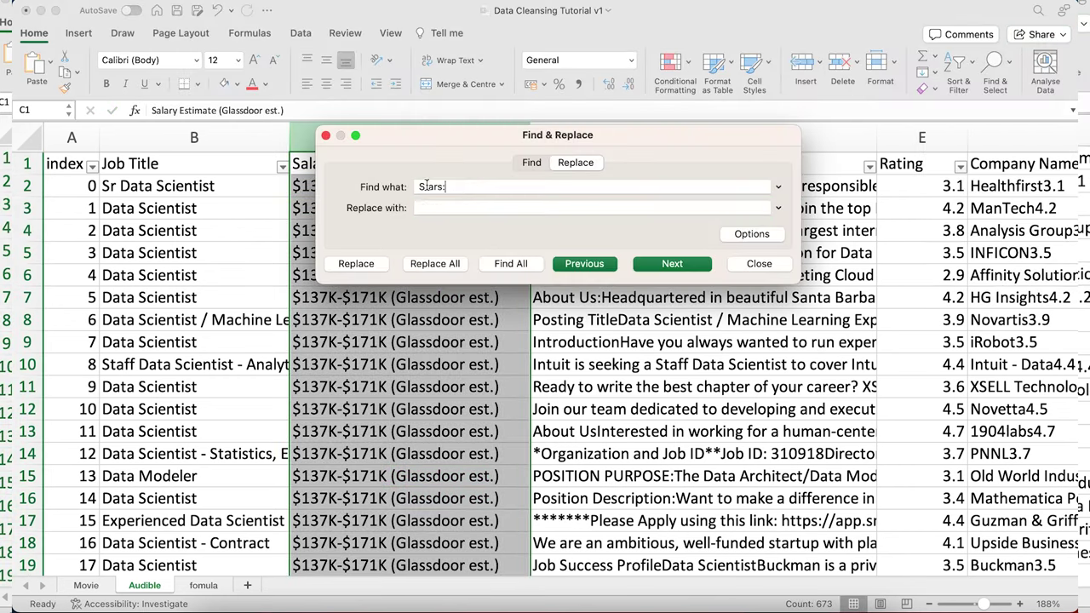
{"action": "key", "text": "super+v"}
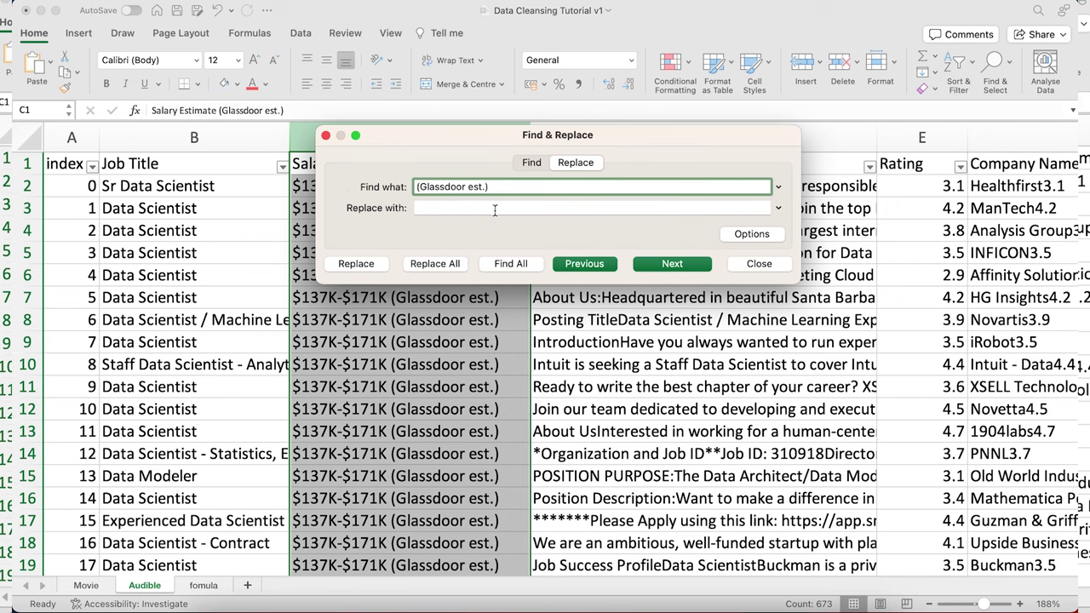
{"action": "left_click", "coordinate": [436, 264]}
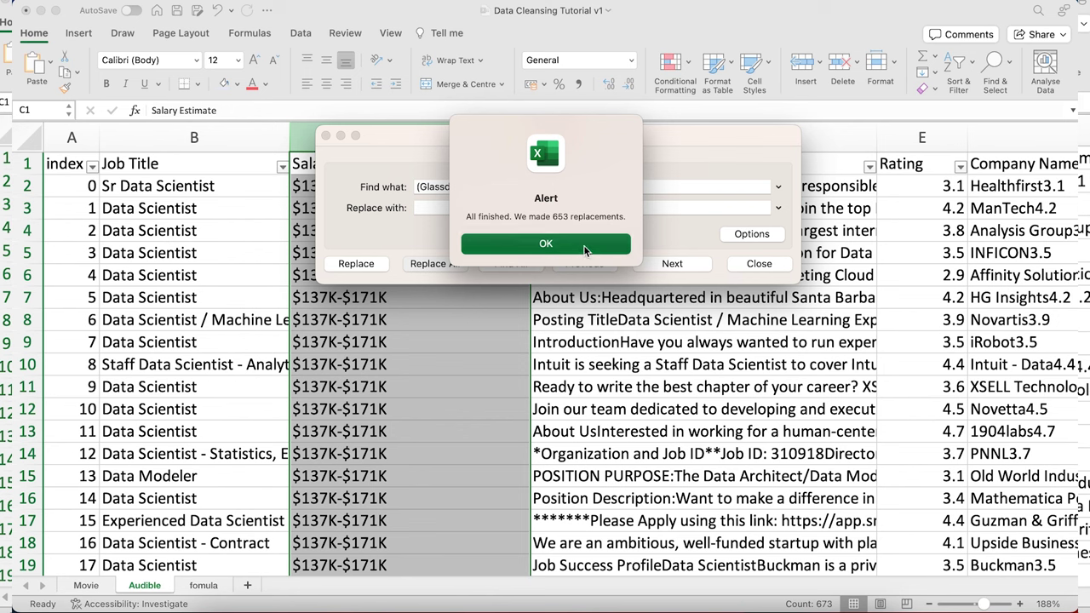
{"action": "left_click", "coordinate": [584, 247]}
{"action": "left_click", "coordinate": [754, 264]}
{"action": "left_click", "coordinate": [414, 274]}
{"action": "left_click", "coordinate": [353, 181]}
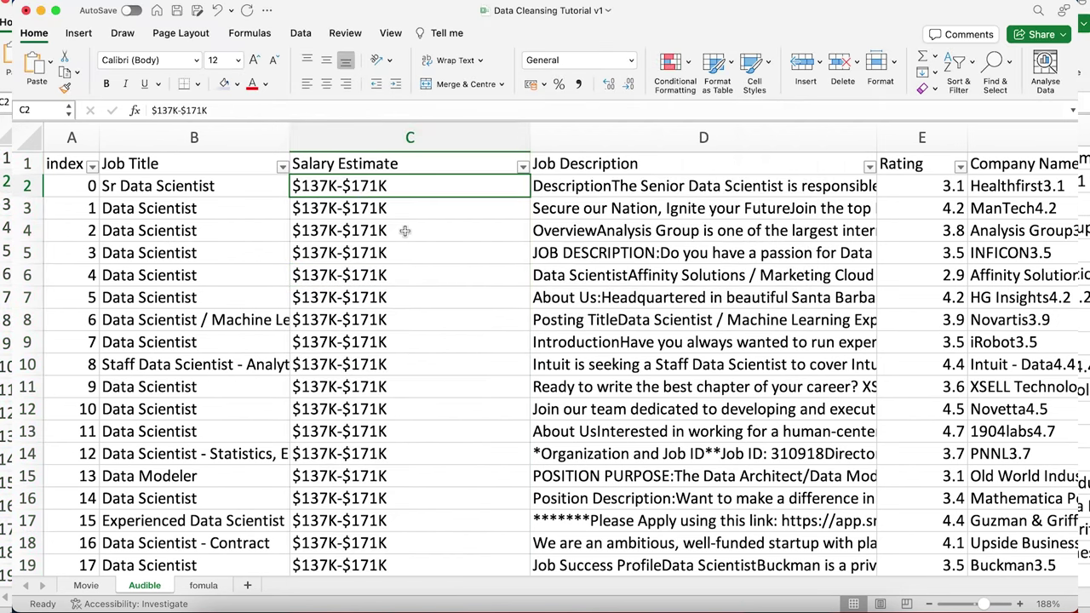
Step: Change the C1 header to "Salary Estimate (Glassdoor est.)" and slightly narrow column C to fit it
{"action": "left_click", "coordinate": [411, 168]}
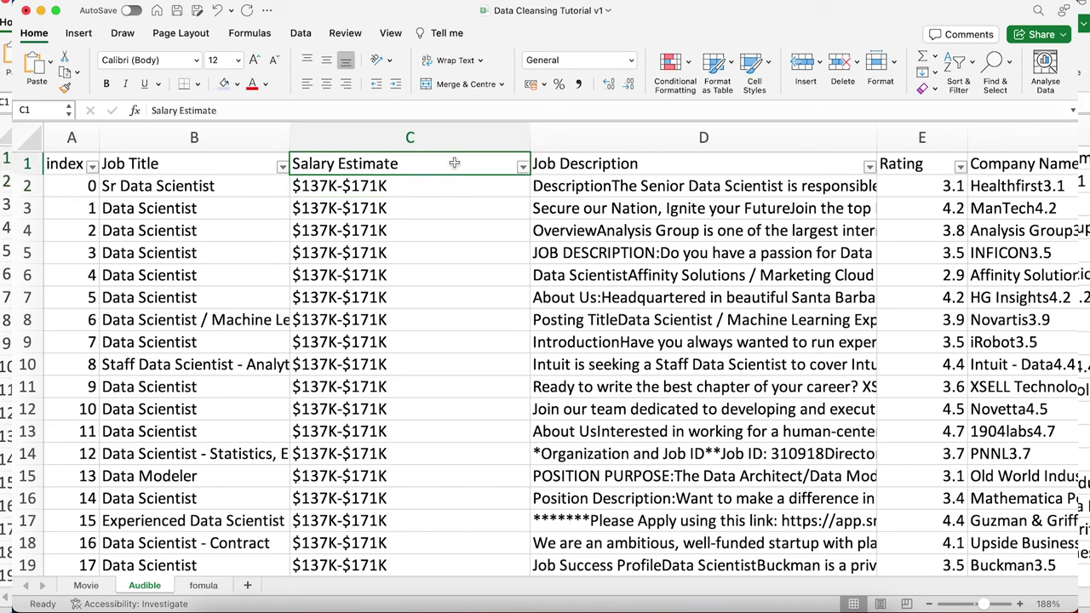
{"action": "double_click", "coordinate": [396, 163]}
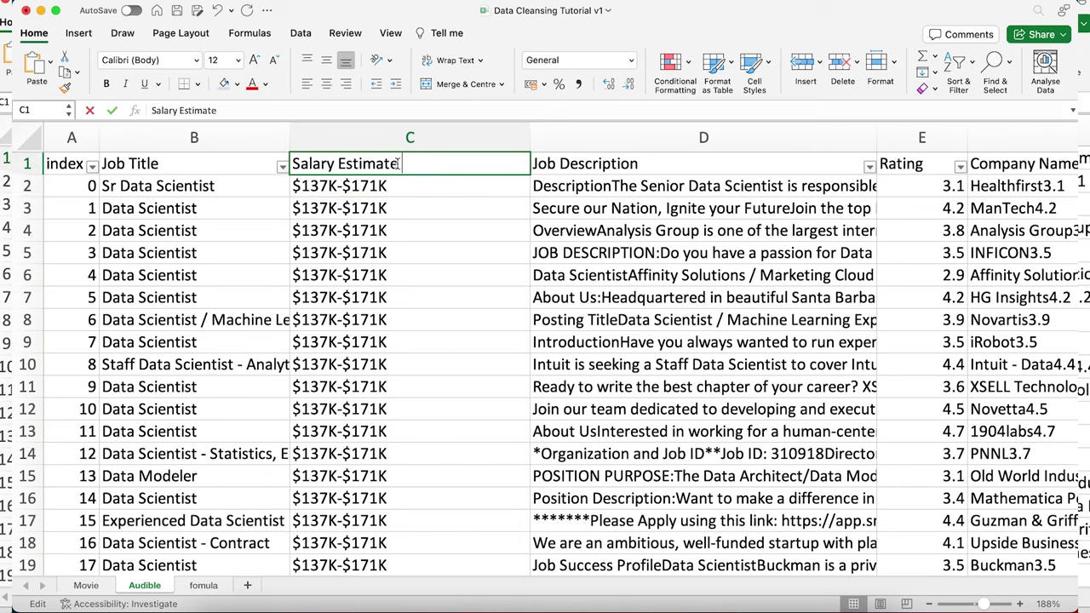
{"action": "key", "text": "super+v"}
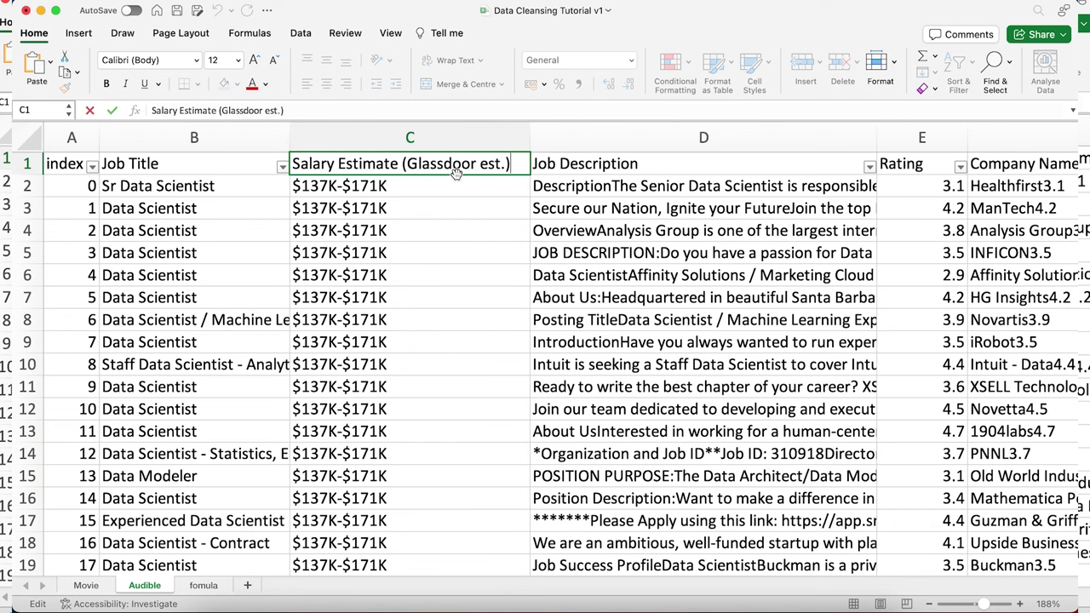
{"action": "left_click", "coordinate": [460, 195]}
{"action": "left_click", "coordinate": [508, 164]}
{"action": "left_click_drag", "start_coordinate": [529, 151], "coordinate": [520, 151]}
{"action": "left_click", "coordinate": [405, 213]}
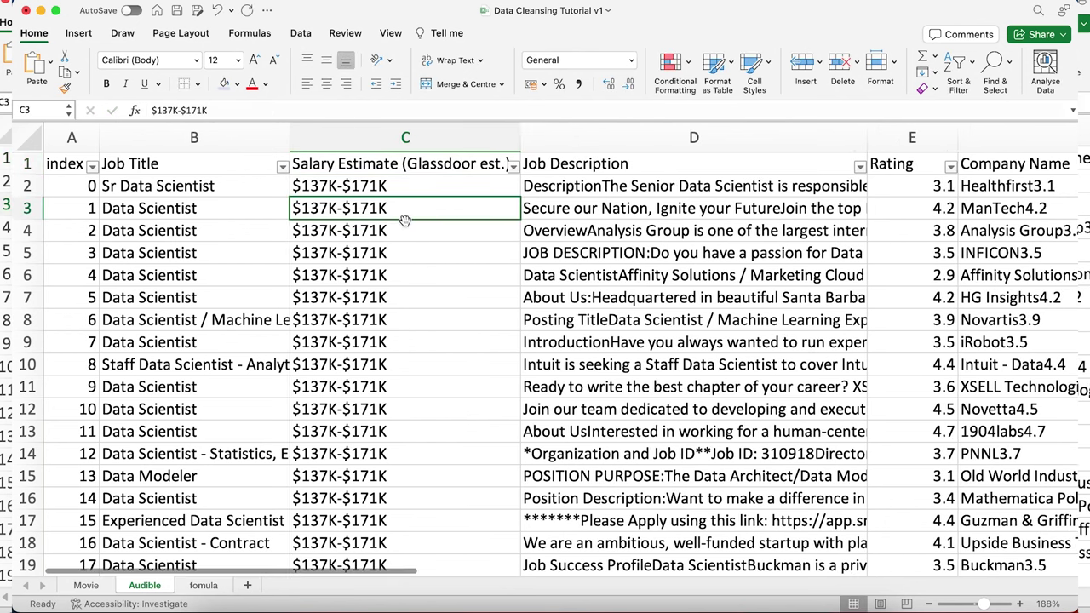
{"action": "scroll", "coordinate": [554, 236], "scroll_direction": "down", "scroll_amount": 2}
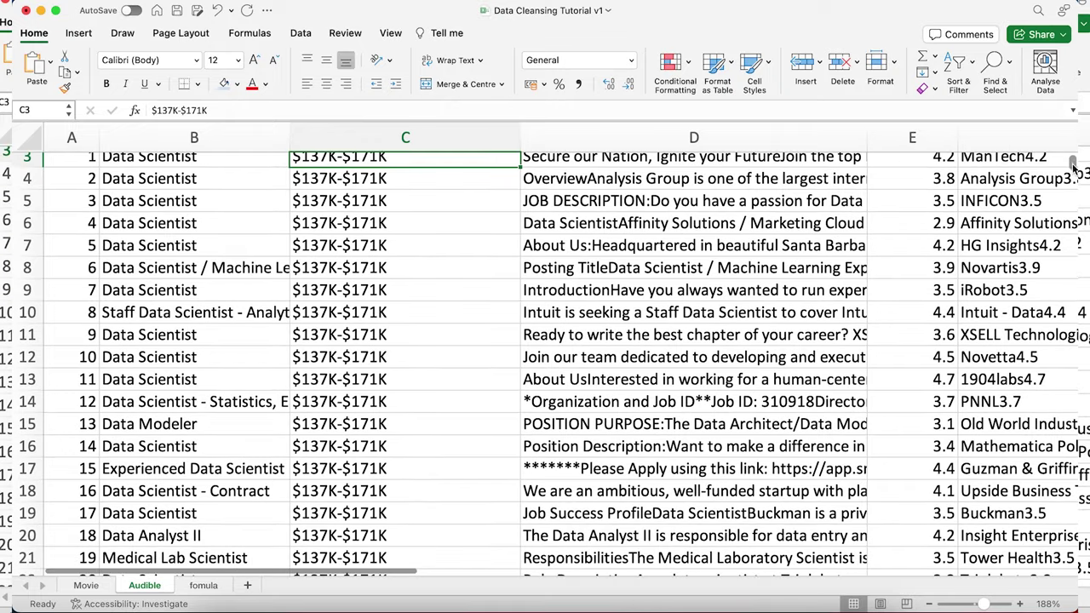
{"action": "scroll", "coordinate": [1074, 168], "scroll_direction": "up", "scroll_amount": 2}
{"action": "left_click", "coordinate": [379, 189]}
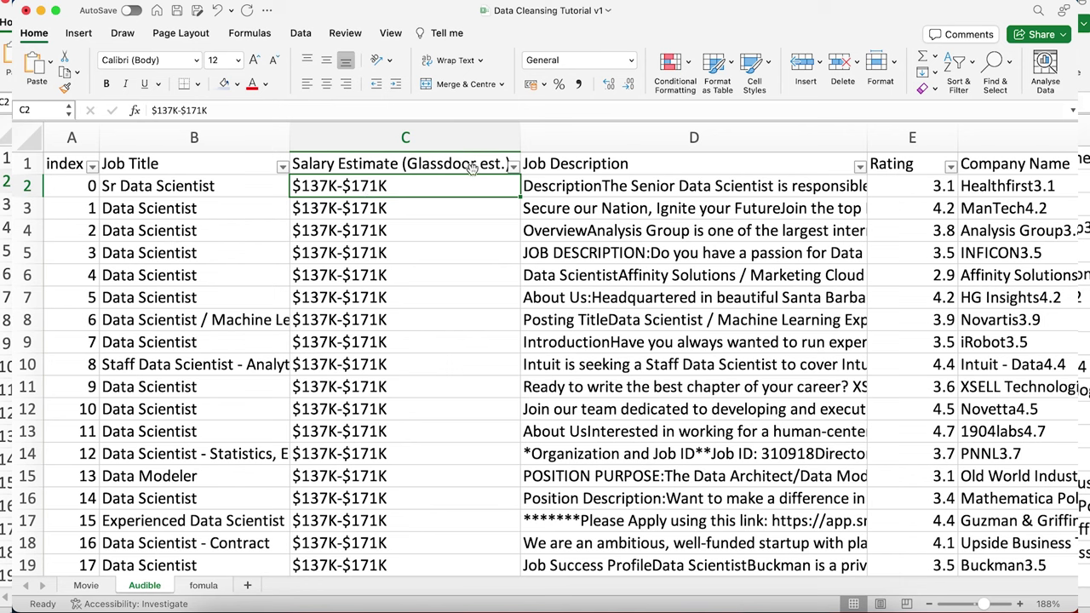
{"action": "left_click", "coordinate": [443, 166]}
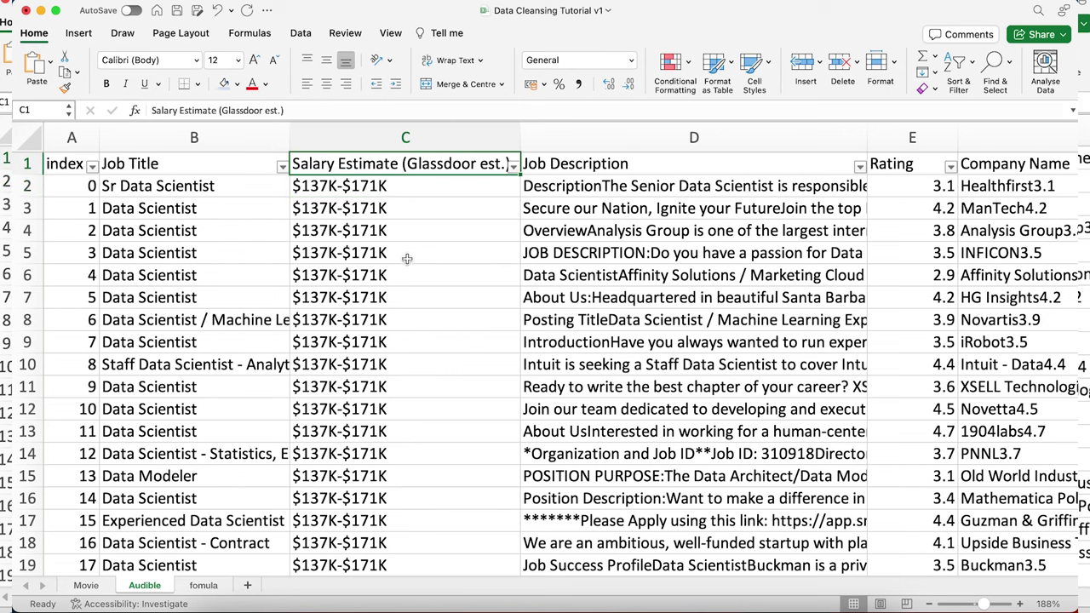
Step: Slightly narrow the Company Name column F, keeping its longest names readable
{"action": "left_click", "coordinate": [719, 206]}
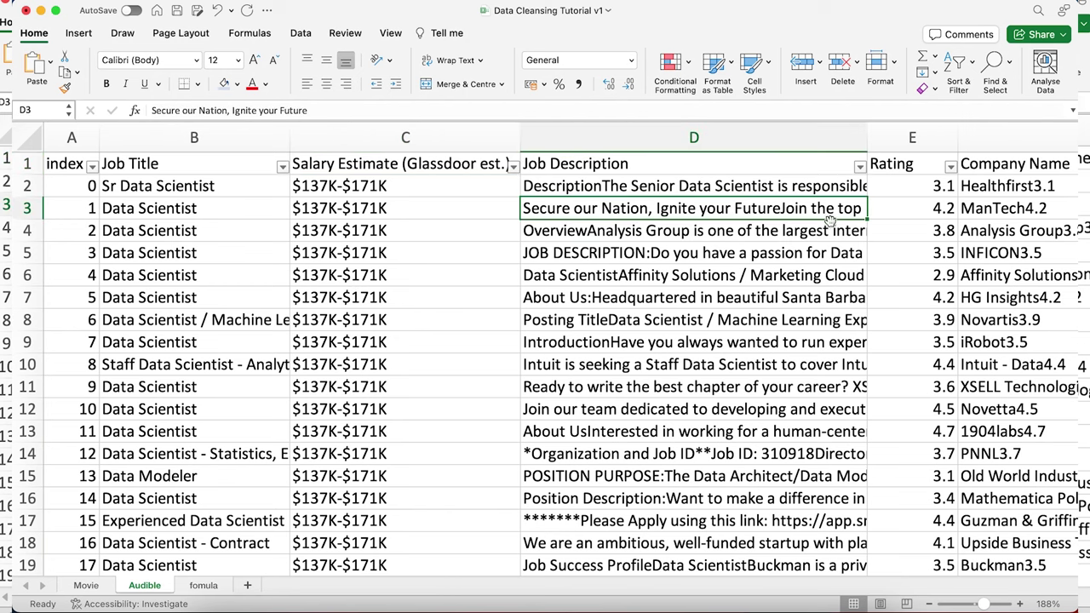
{"action": "left_click_drag", "start_coordinate": [402, 575], "coordinate": [625, 538]}
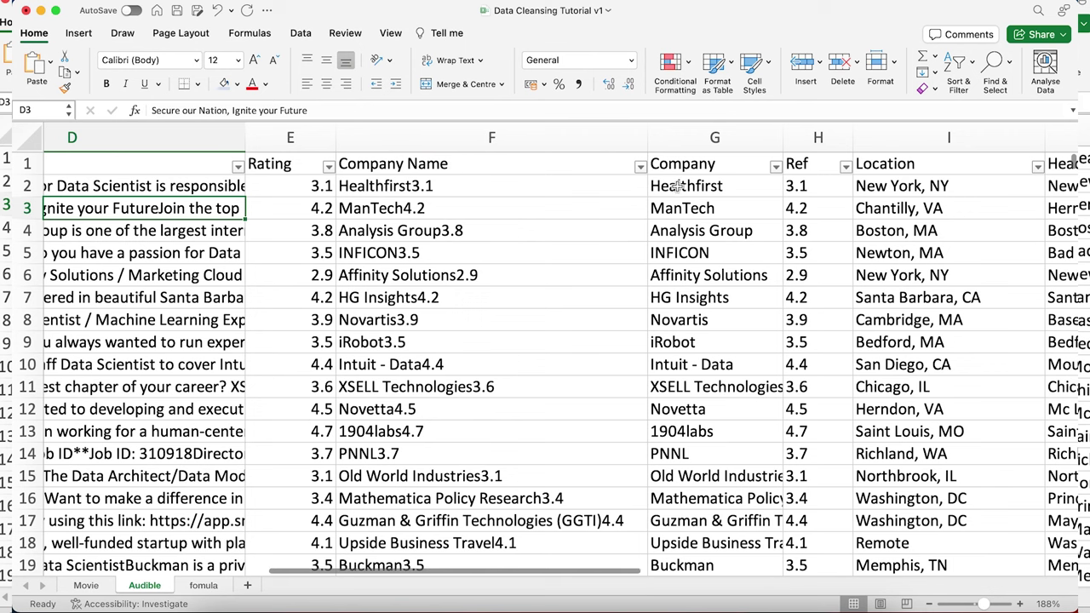
{"action": "left_click_drag", "start_coordinate": [653, 140], "coordinate": [633, 141]}
{"action": "left_click", "coordinate": [865, 246]}
Step: Review the columns from Company Name through Sector for remaining data issues
{"action": "scroll", "coordinate": [739, 557], "scroll_direction": "right", "scroll_amount": 10}
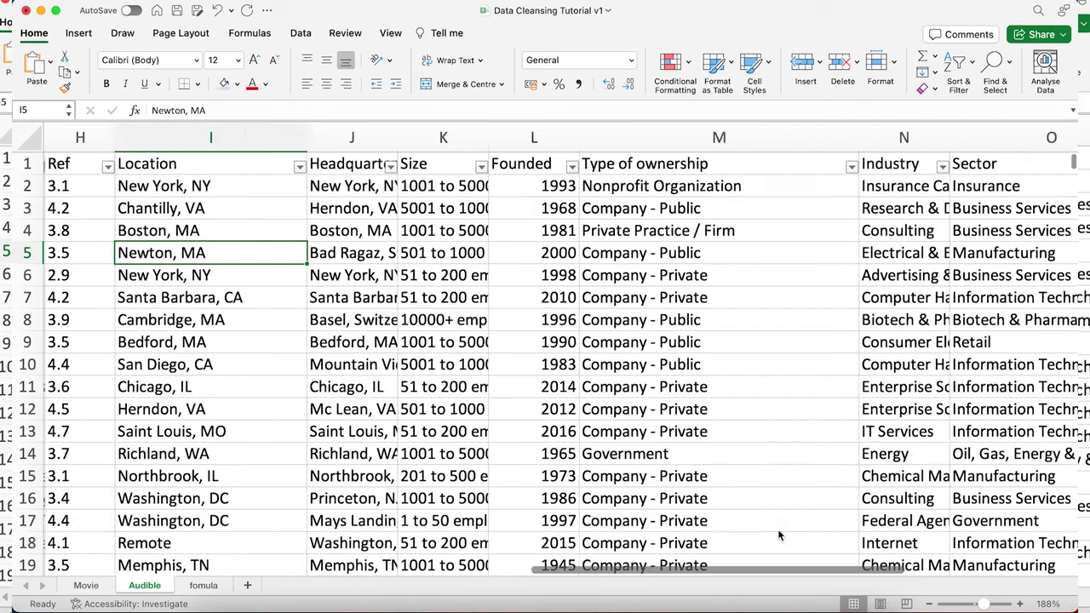
{"action": "scroll", "coordinate": [779, 535], "scroll_direction": "right", "scroll_amount": 5}
{"action": "scroll", "coordinate": [681, 528], "scroll_direction": "left", "scroll_amount": 10}
{"action": "scroll", "coordinate": [622, 523], "scroll_direction": "left", "scroll_amount": 3}
{"action": "scroll", "coordinate": [626, 506], "scroll_direction": "right", "scroll_amount": 4}
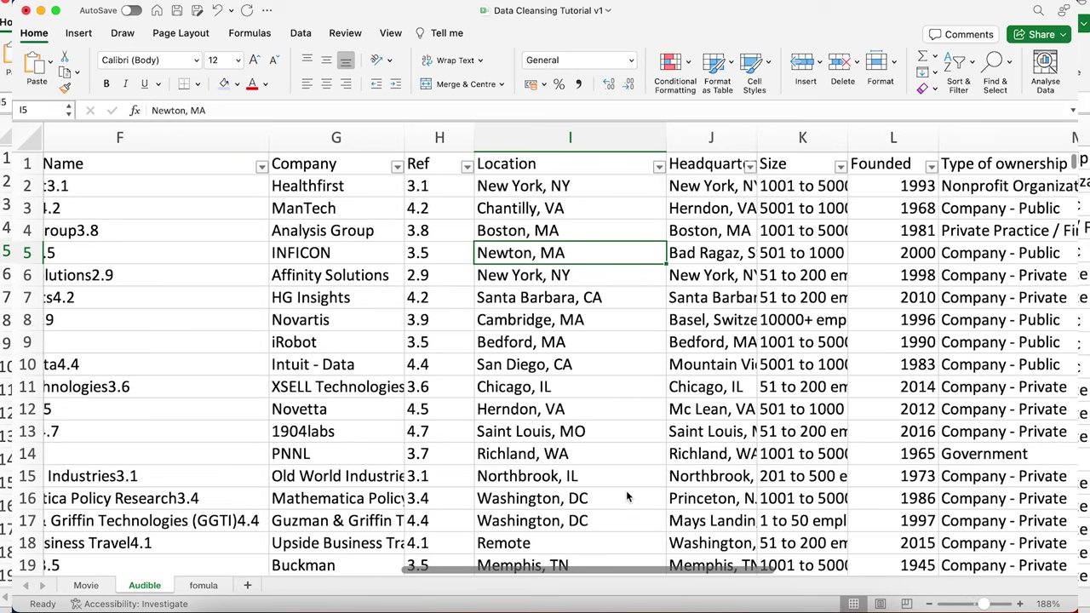
{"action": "scroll", "coordinate": [626, 496], "scroll_direction": "left", "scroll_amount": 3}
{"action": "scroll", "coordinate": [594, 487], "scroll_direction": "left", "scroll_amount": 4}
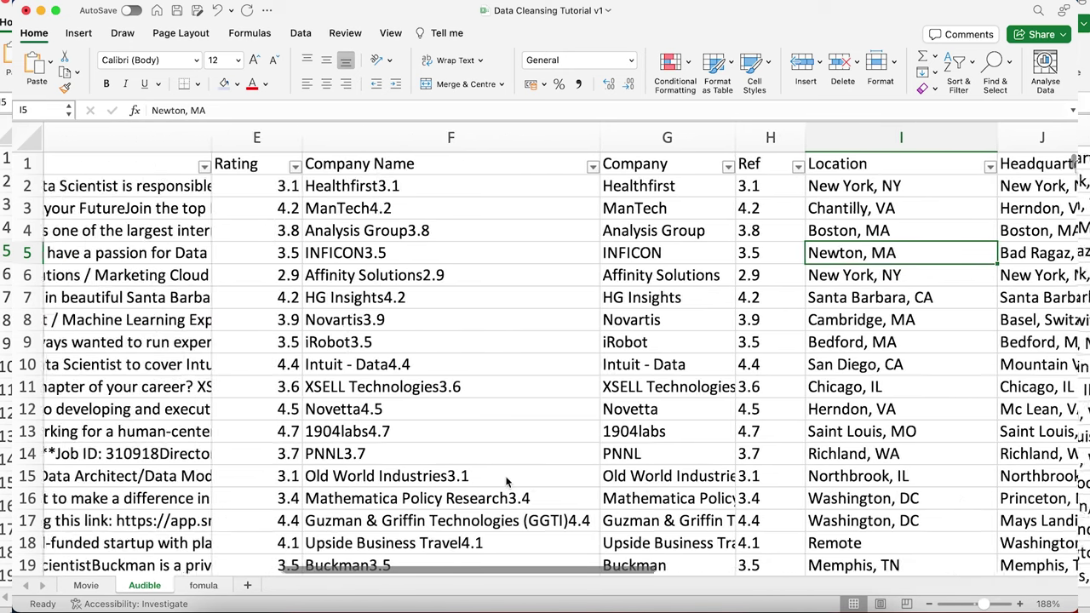